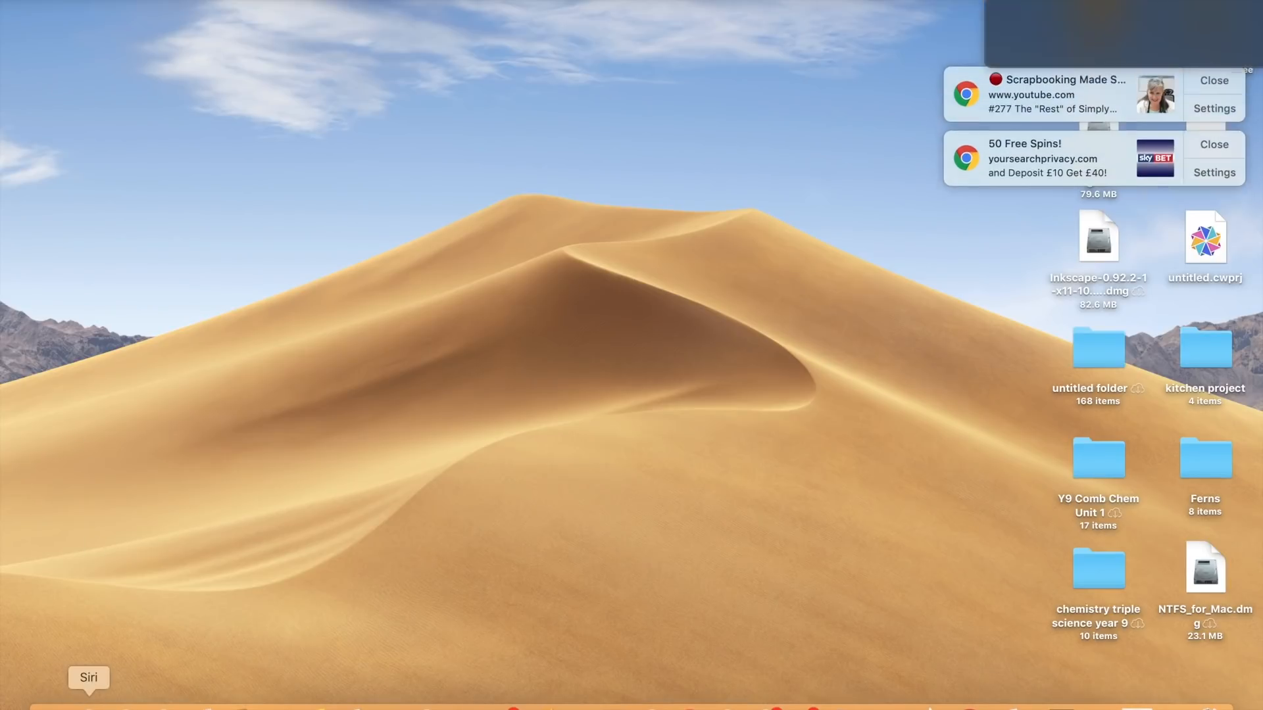
Launch Brother CanvasWorkspace and dismiss the Siri panel
left_click(124, 707)
left_click(1122, 45)
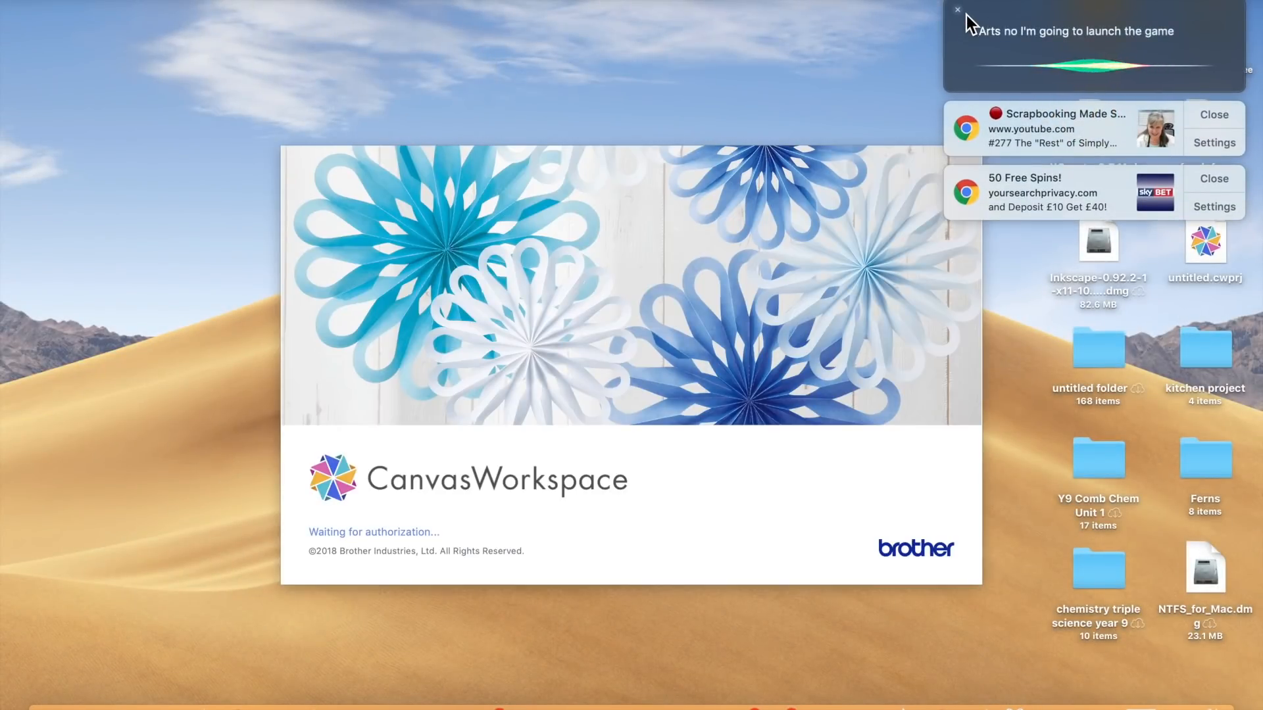
left_click(958, 11)
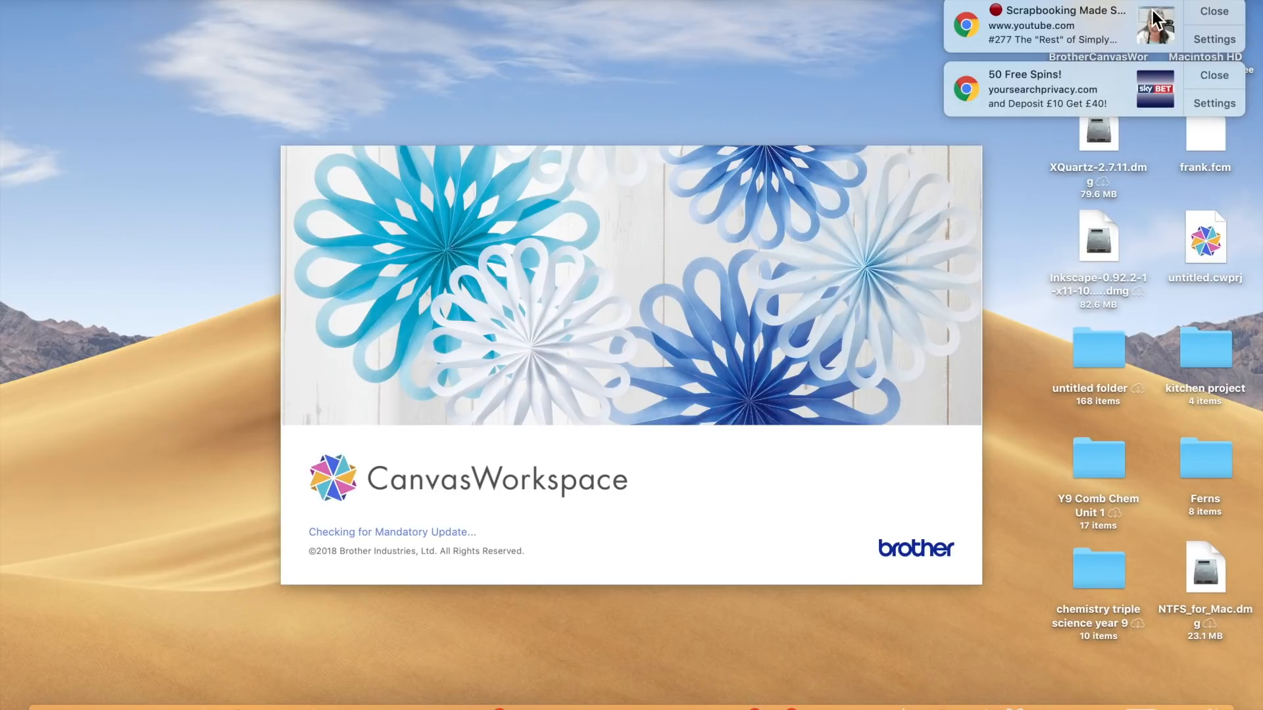
Dismiss both browser notifications and expand the CanvasWorkspace window to full screen
left_click(1214, 11)
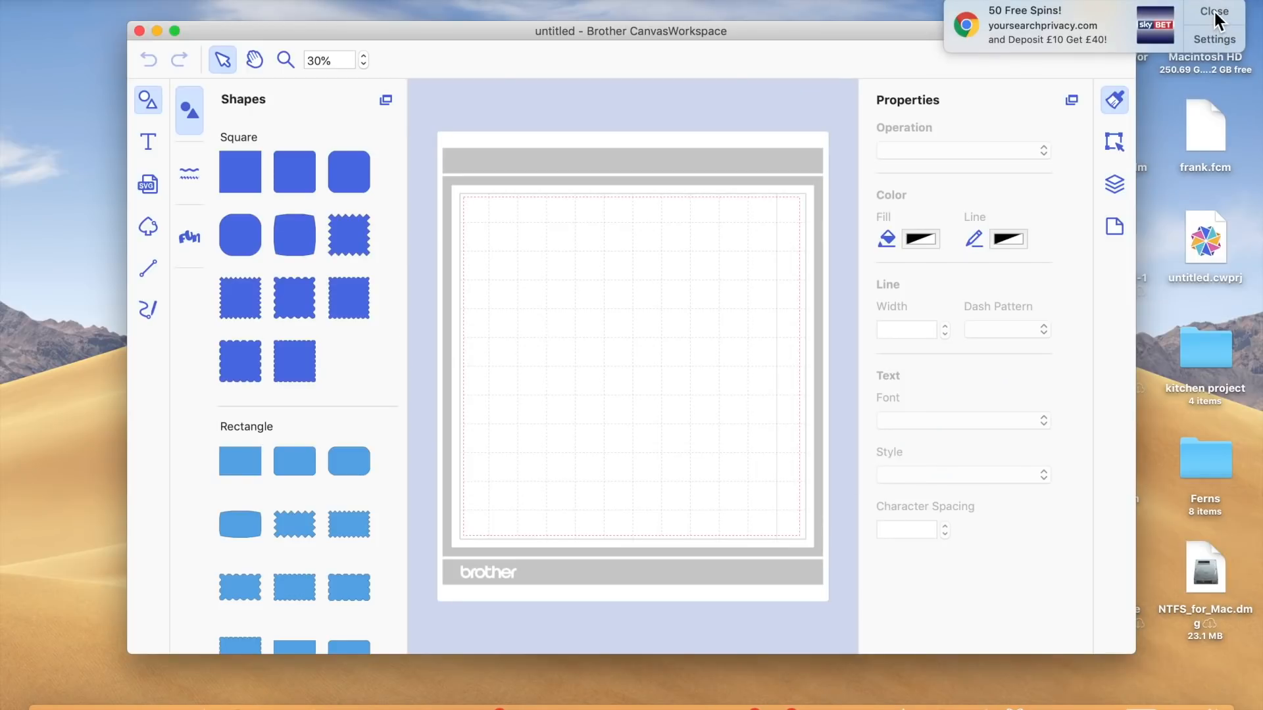
left_click(1214, 11)
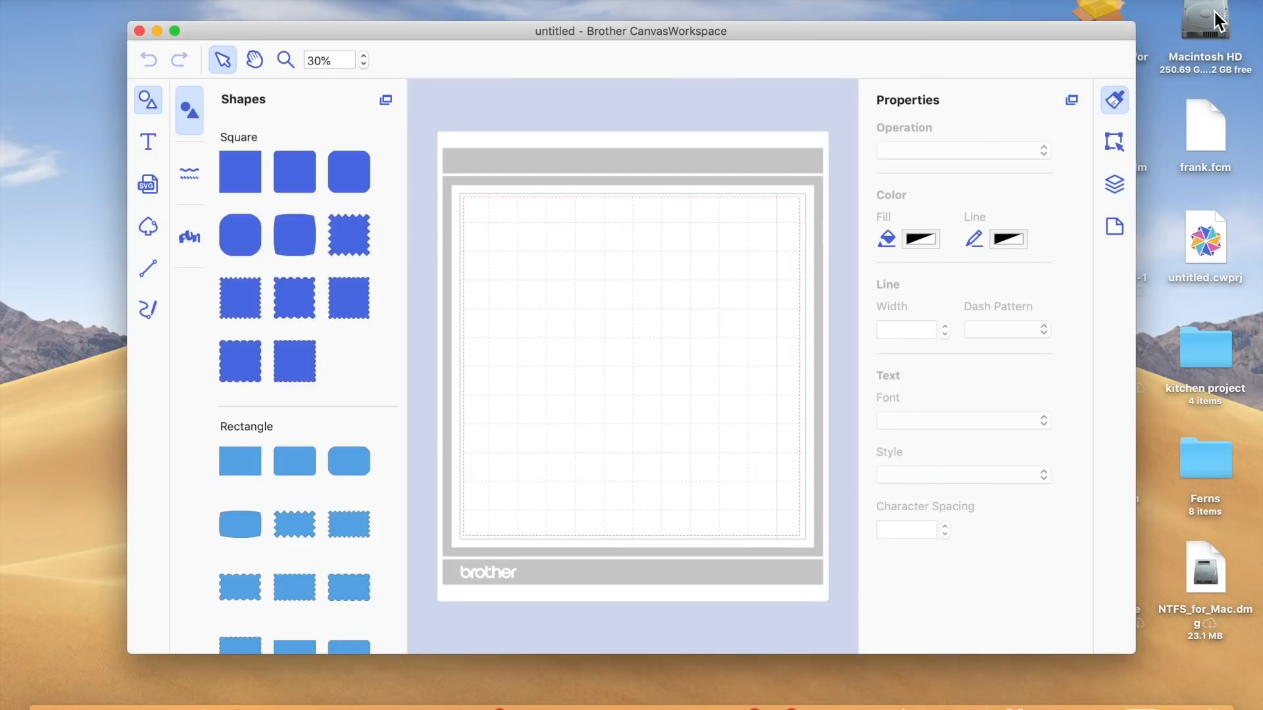
left_click(175, 31)
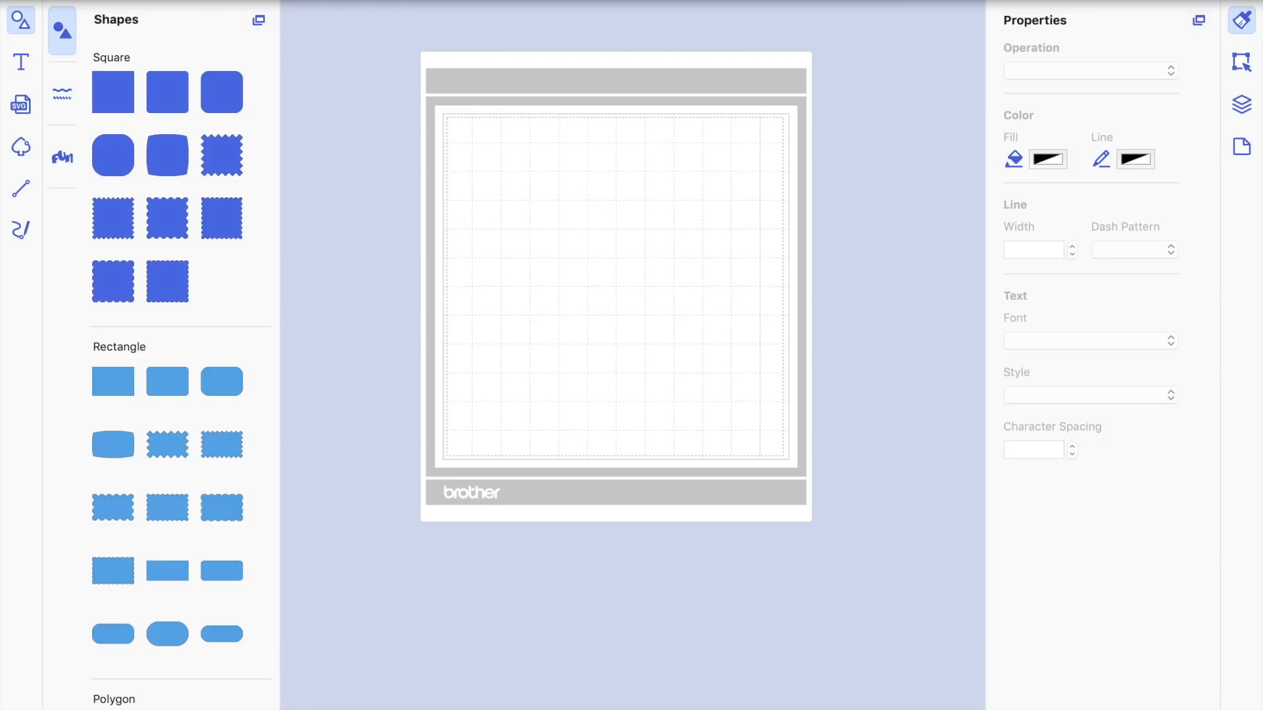
Review the available file, editing, object and view commands, including Flip, Align, Arrange and Zoom to options
left_click(230, 1)
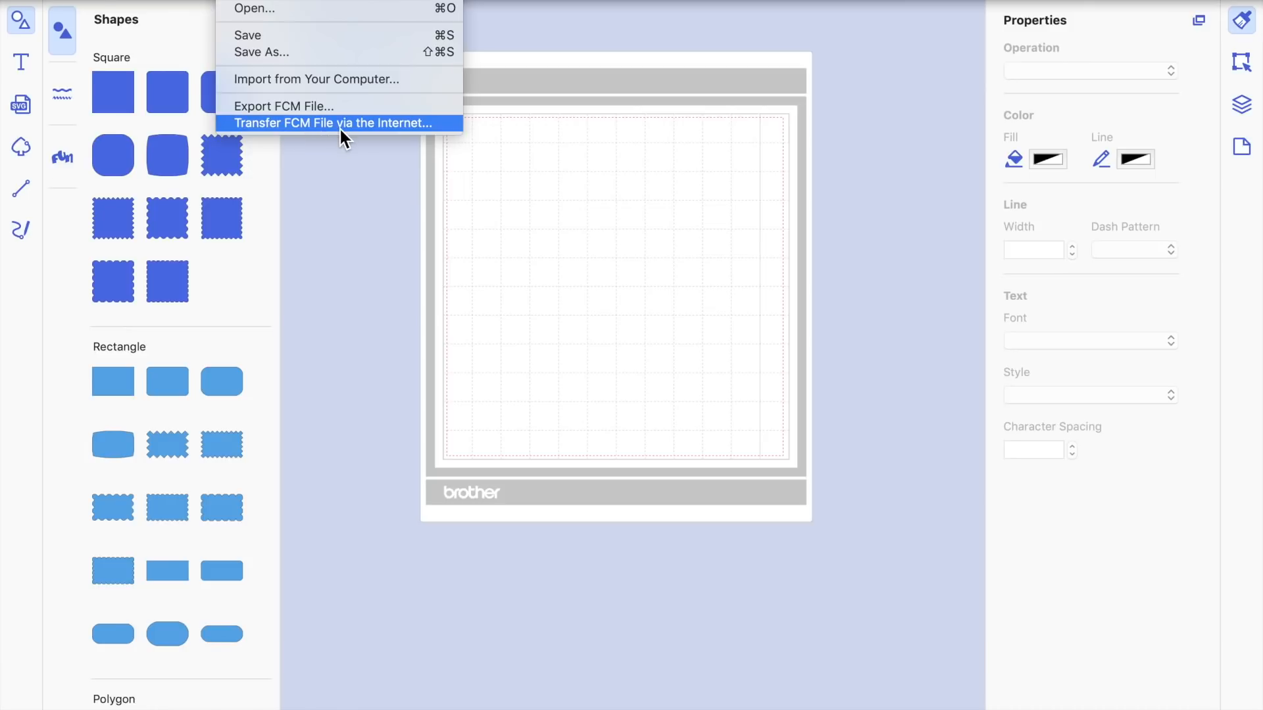
mouse_move(275, 0)
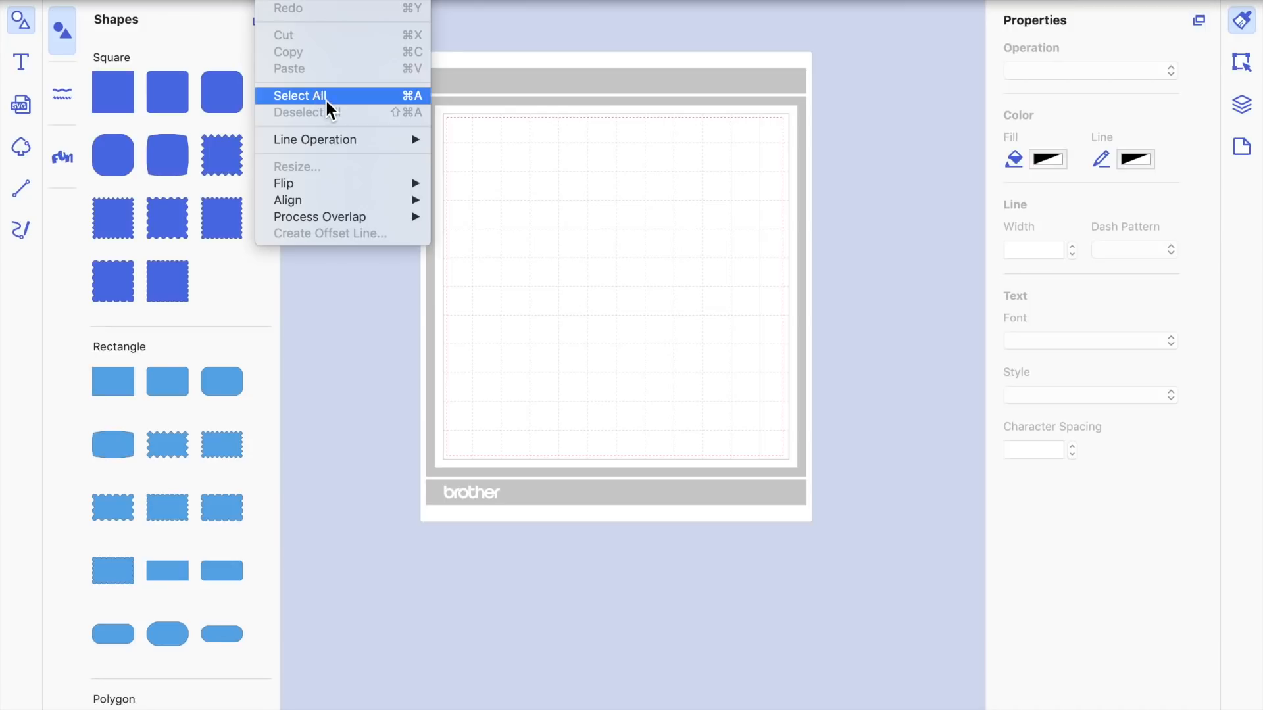
mouse_move(338, 138)
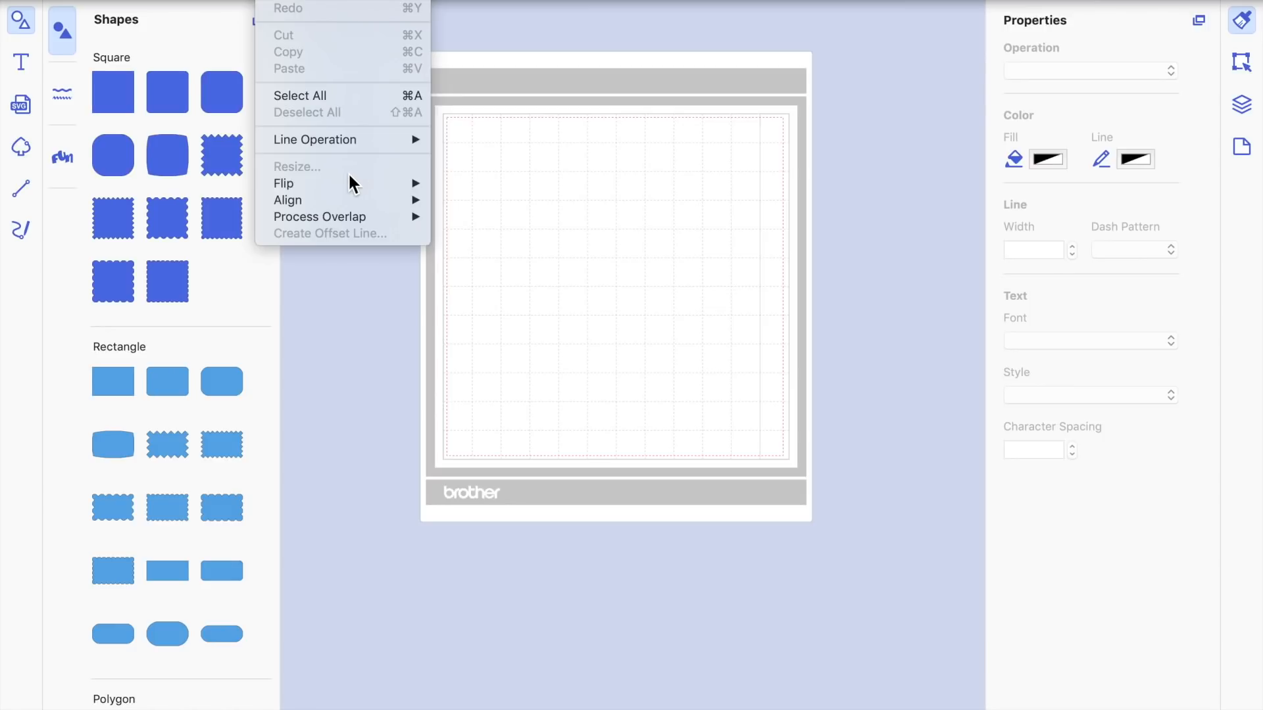
mouse_move(329, 184)
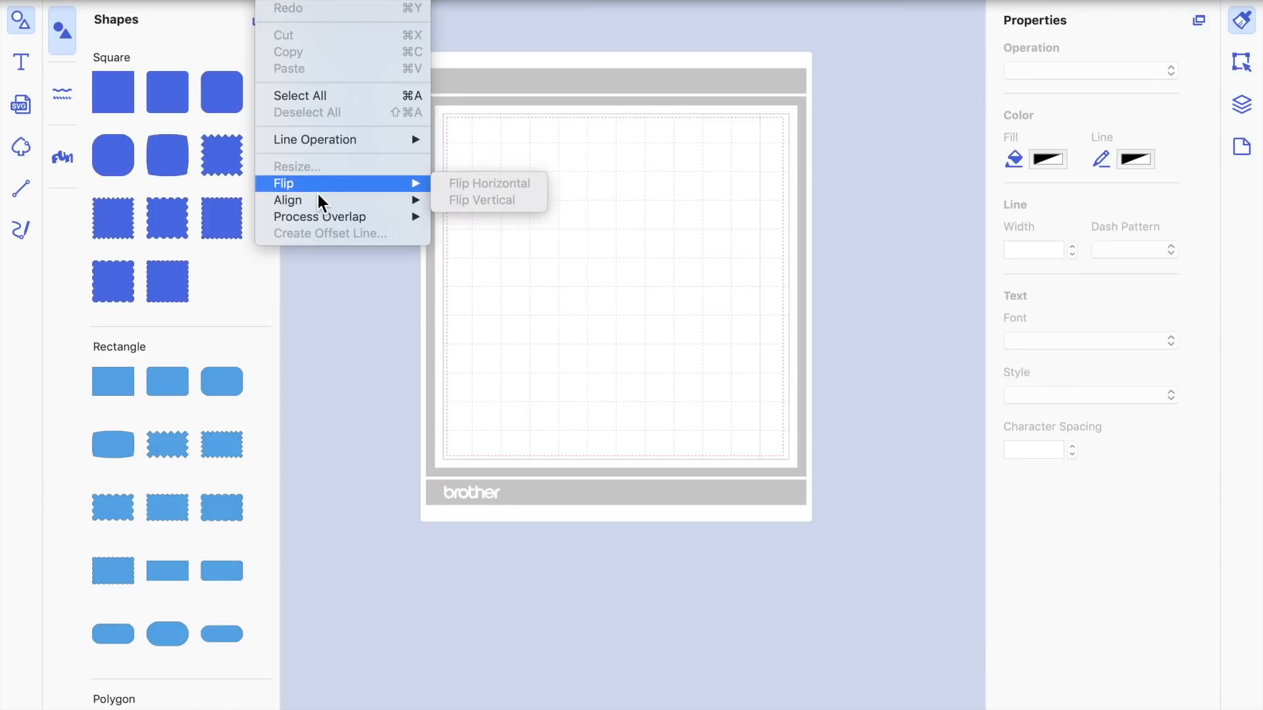
mouse_move(318, 206)
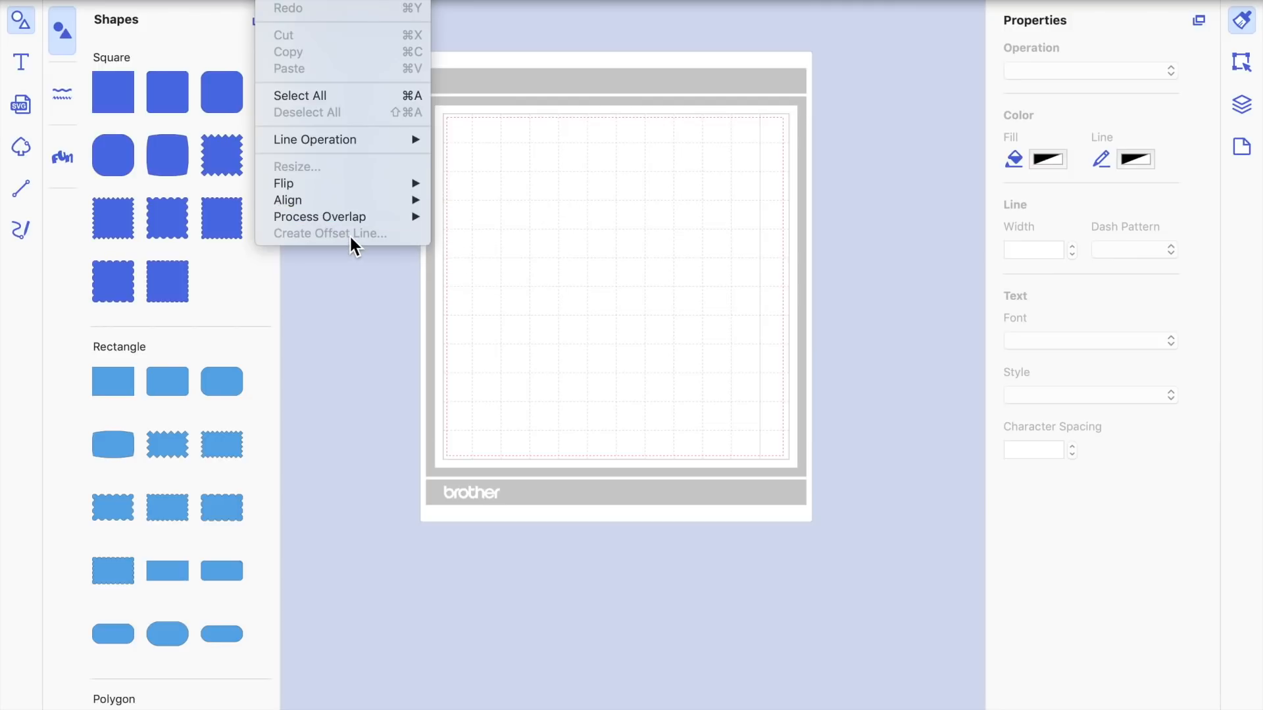
mouse_move(319, 1)
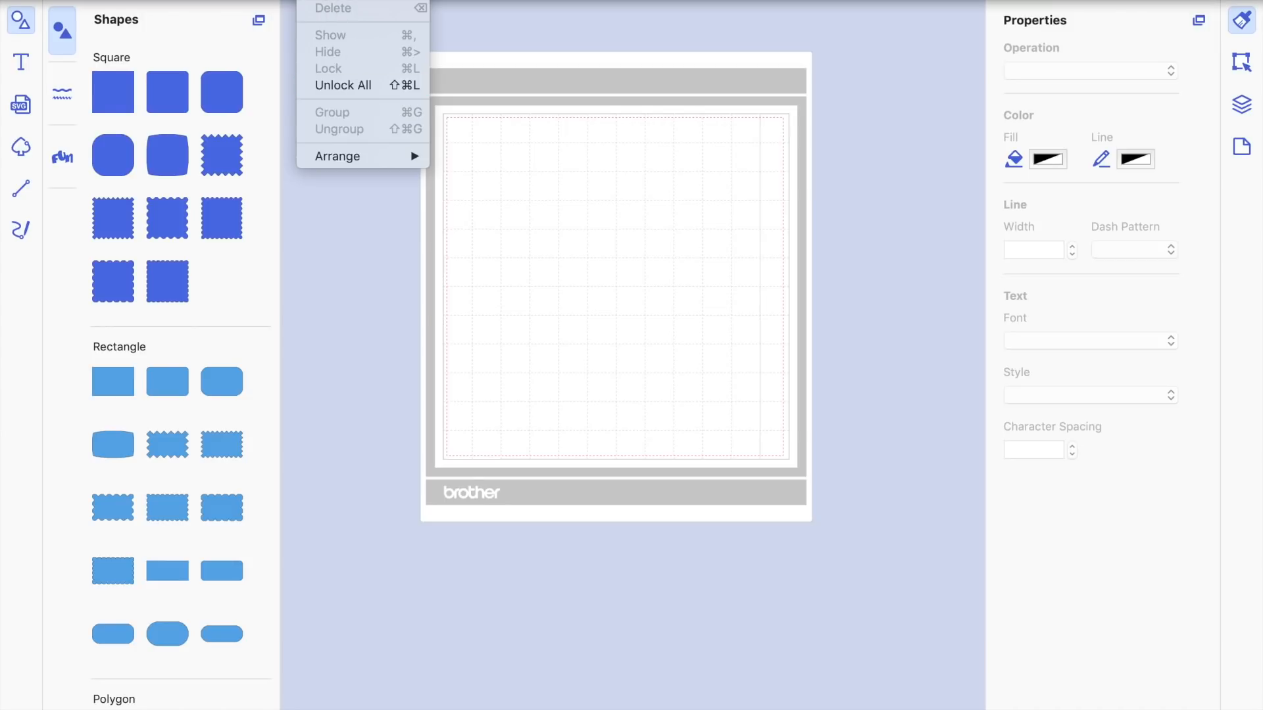
mouse_move(387, 1)
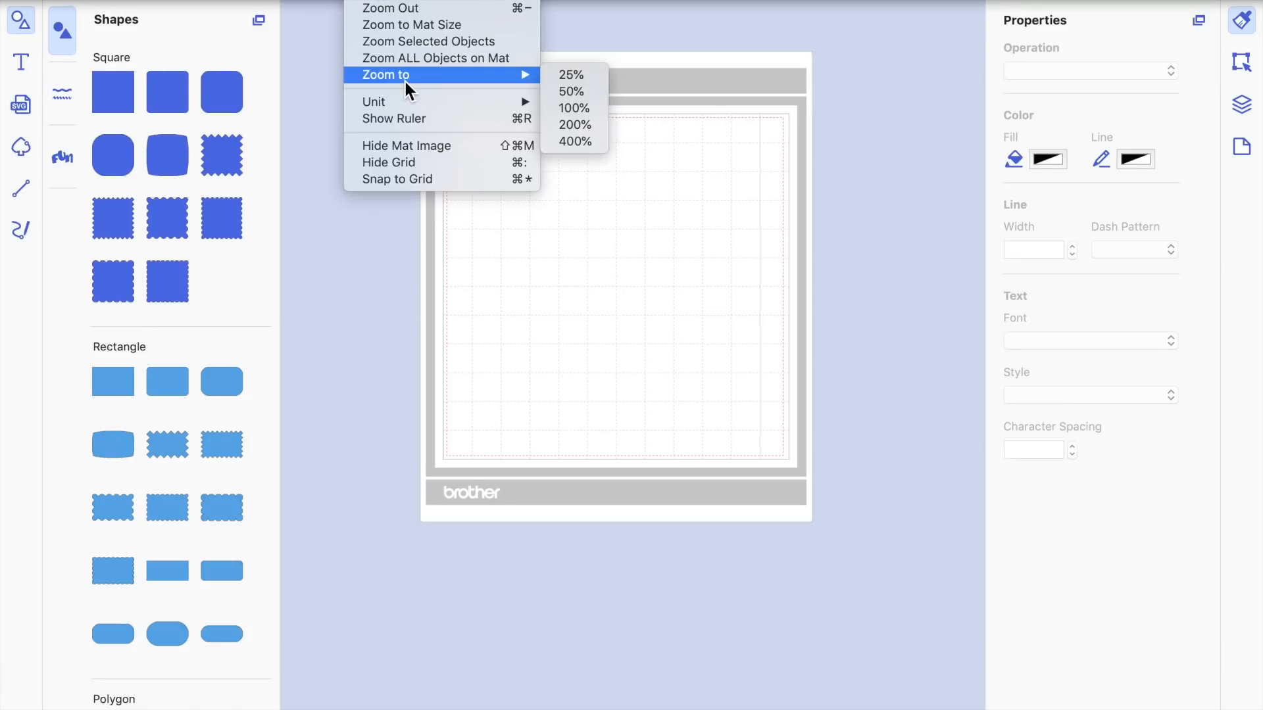
left_click(466, 61)
Add a rounded square over the mat's left edge and a scalloped square near its centre, and select the rounded square
left_click_drag(222, 92, 468, 225)
left_click_drag(217, 204, 567, 271)
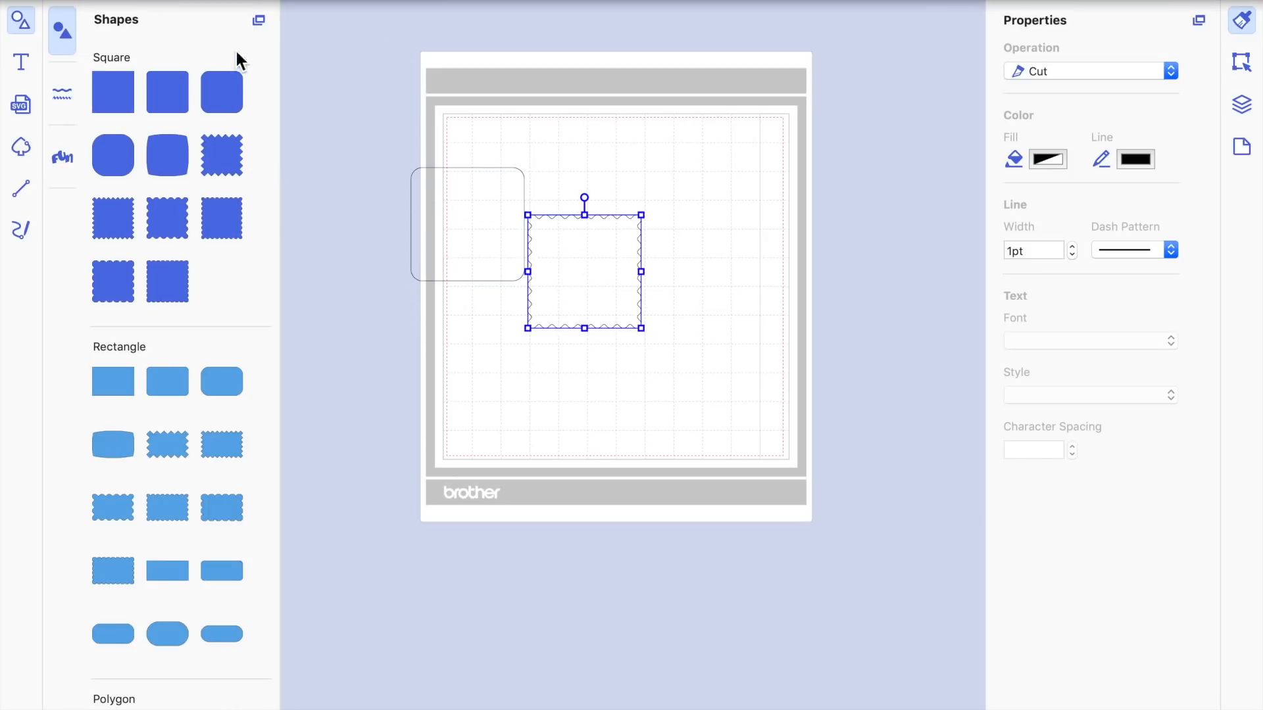
left_click(507, 212)
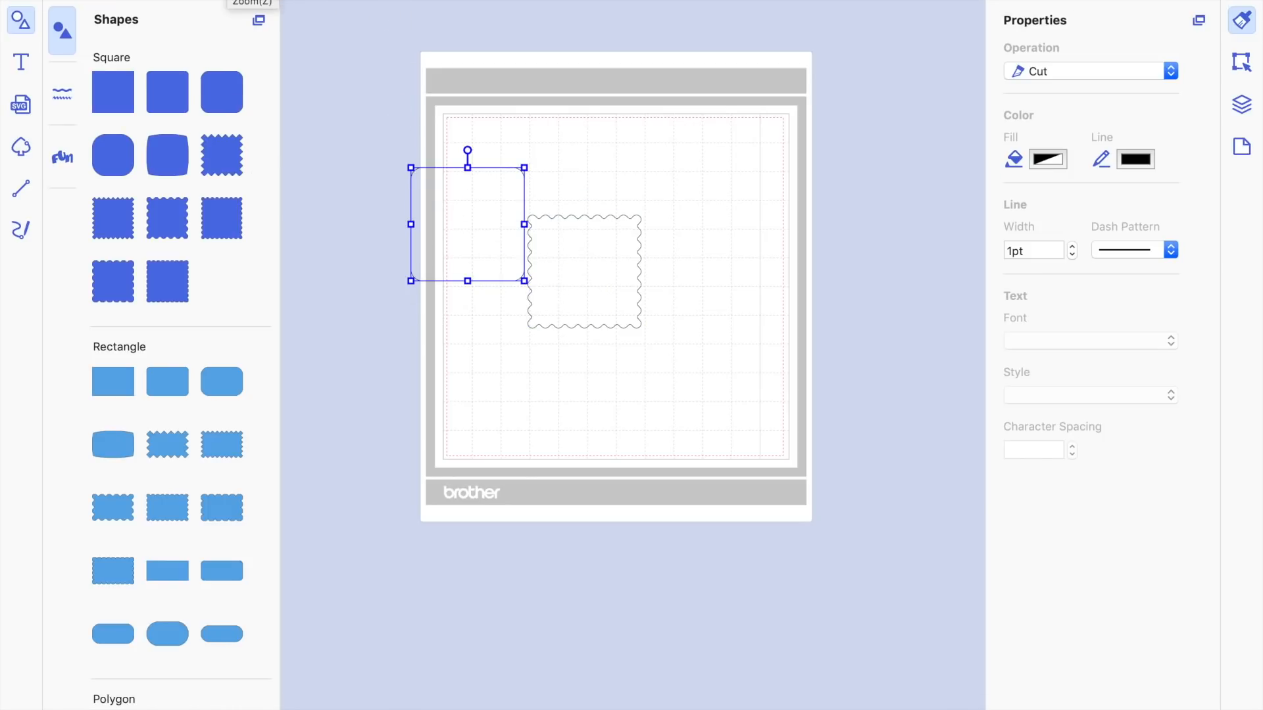
Zoom in on the rounded square, and fit all objects on the mat in the view
key("z")
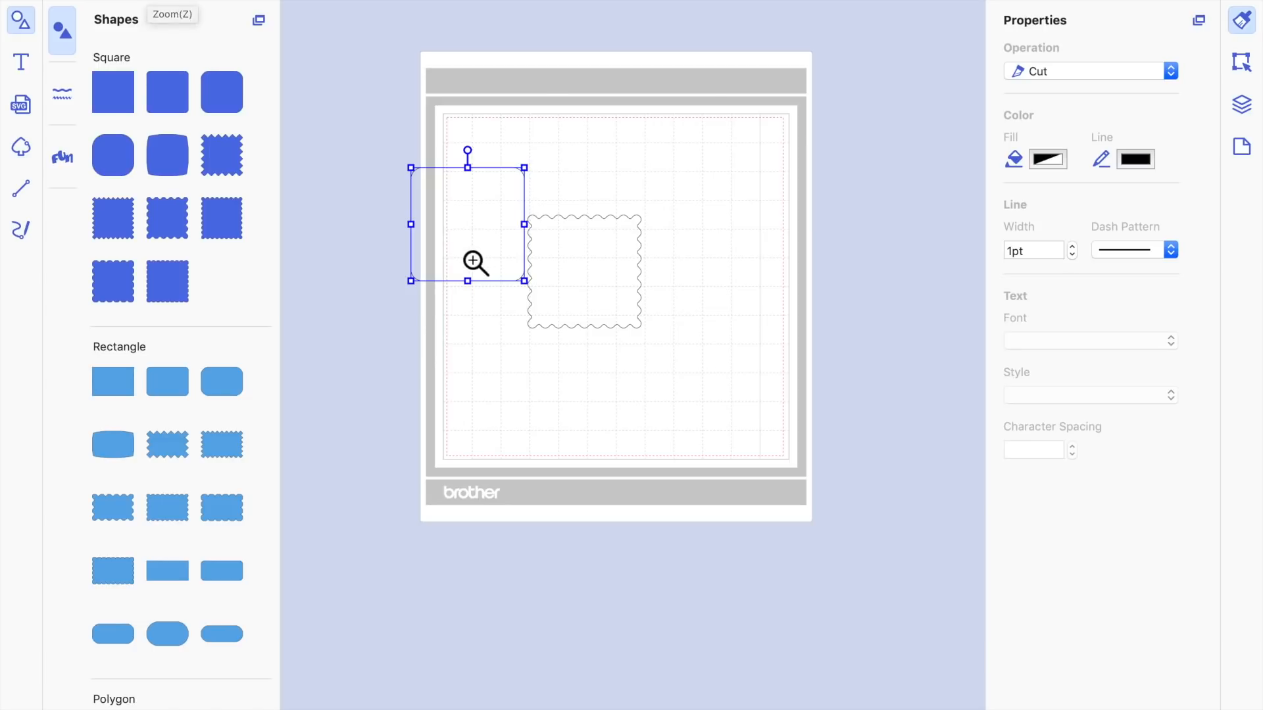
left_click(474, 263)
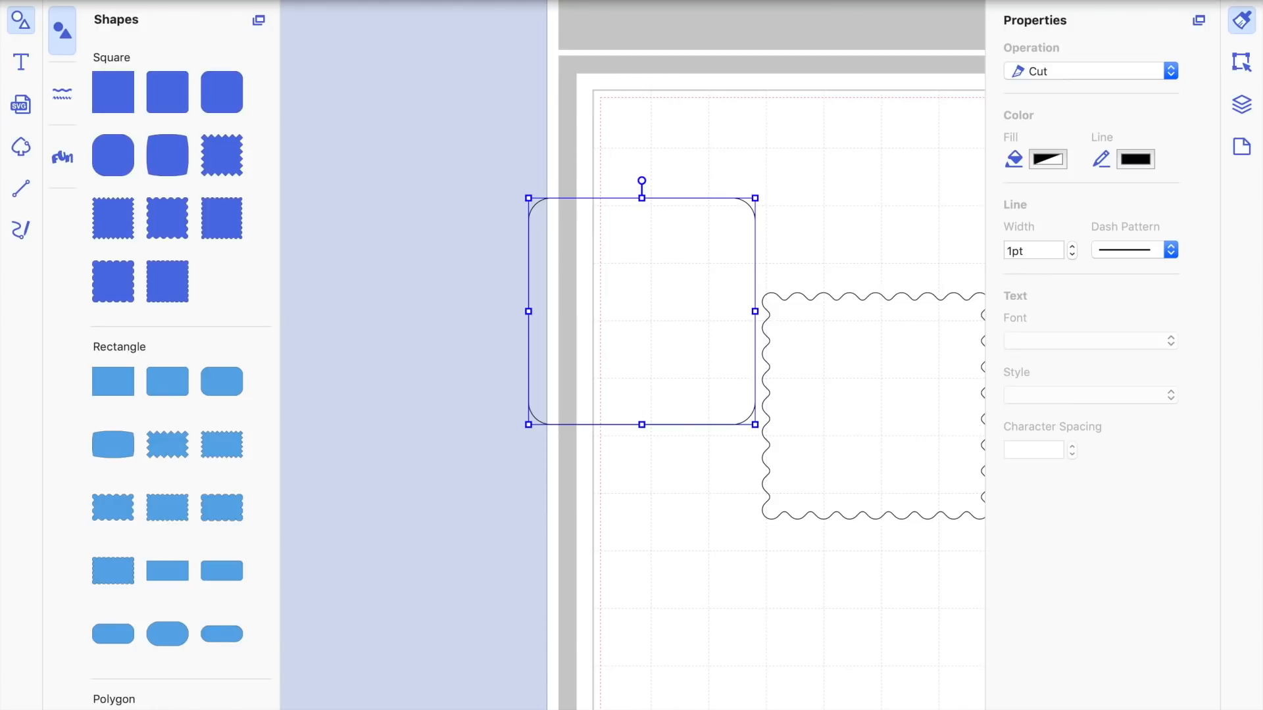
left_click(360, 0)
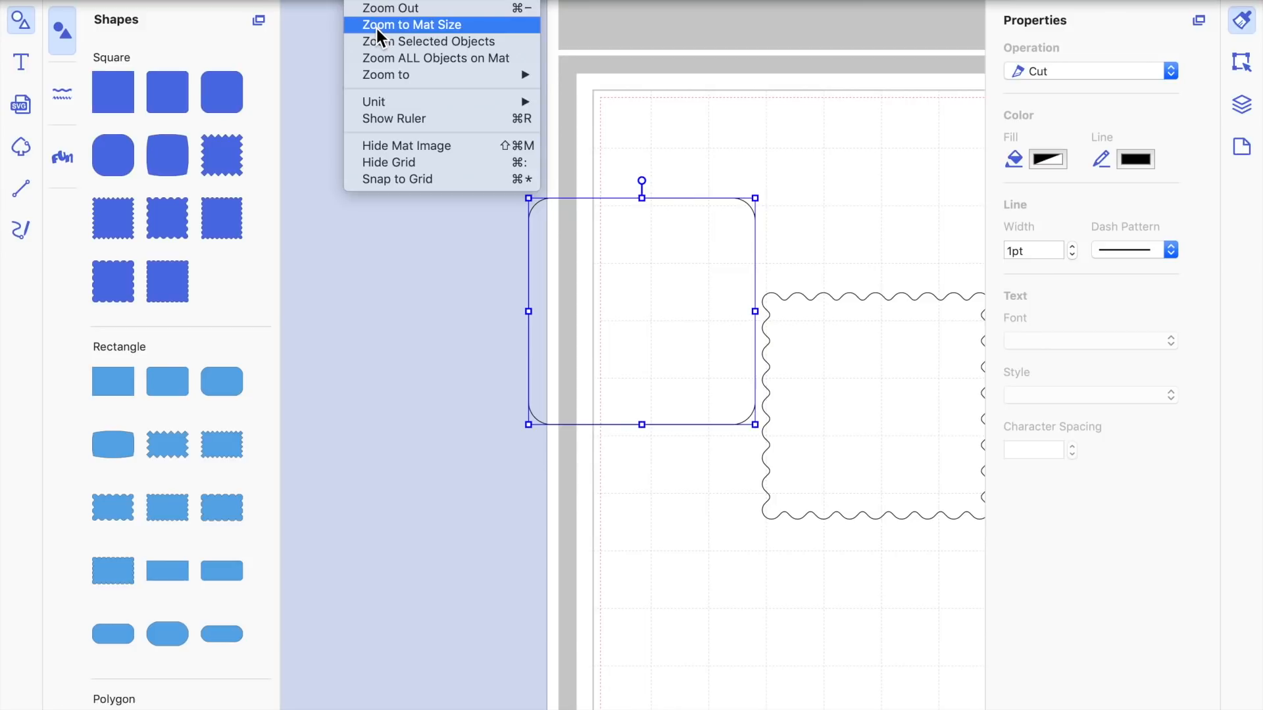
left_click(373, 58)
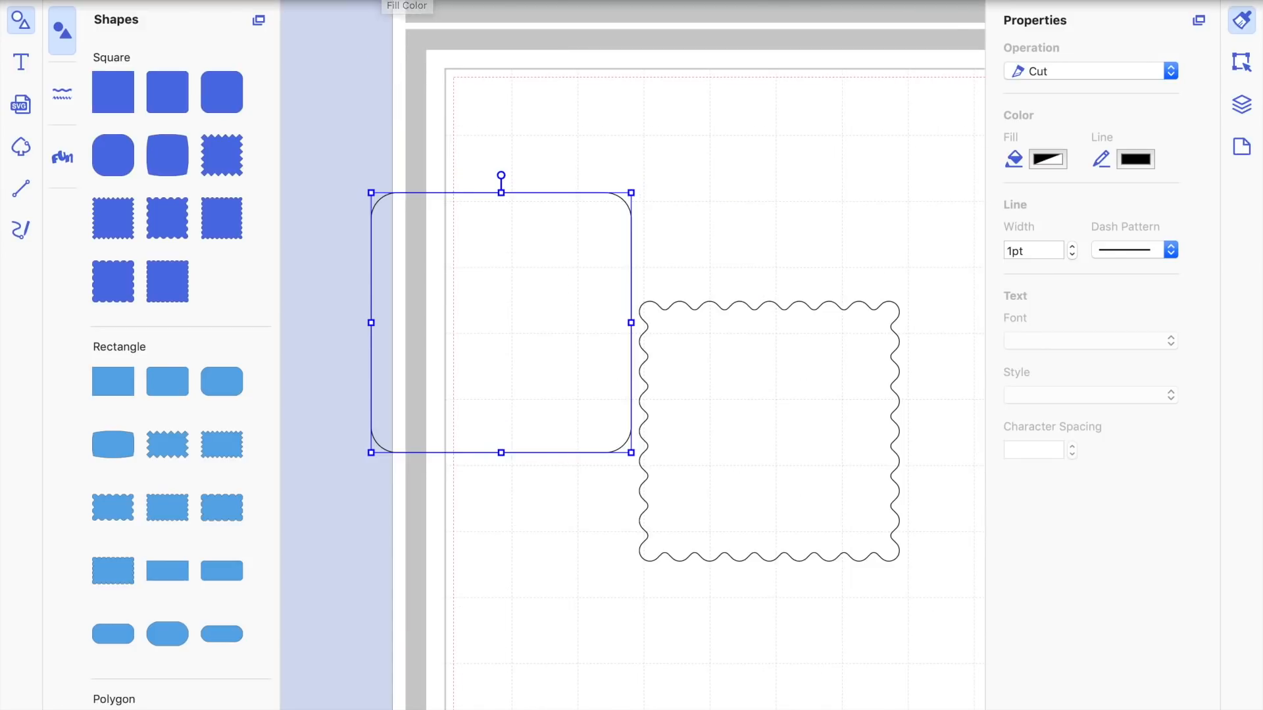
Move the rounded square fully onto the mat, overlapping the scalloped square, and fit the mat in the view
left_click(316, 0)
mouse_move(360, 0)
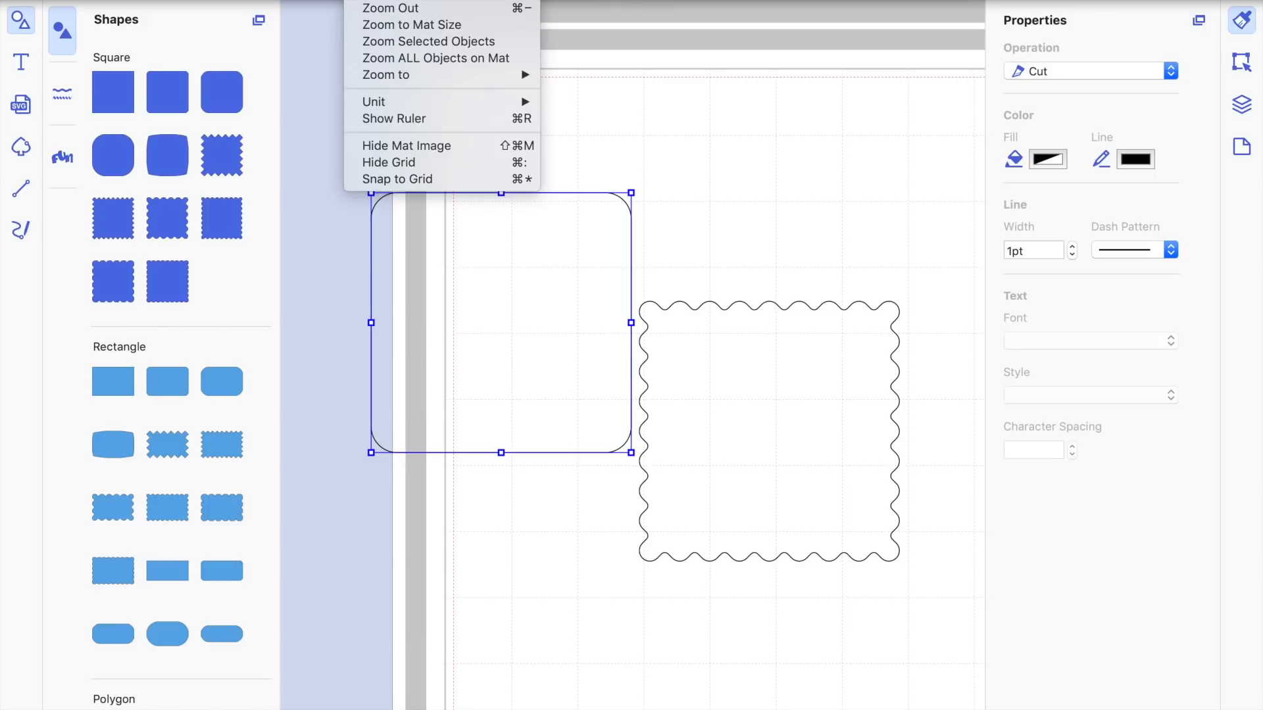
left_click(408, 58)
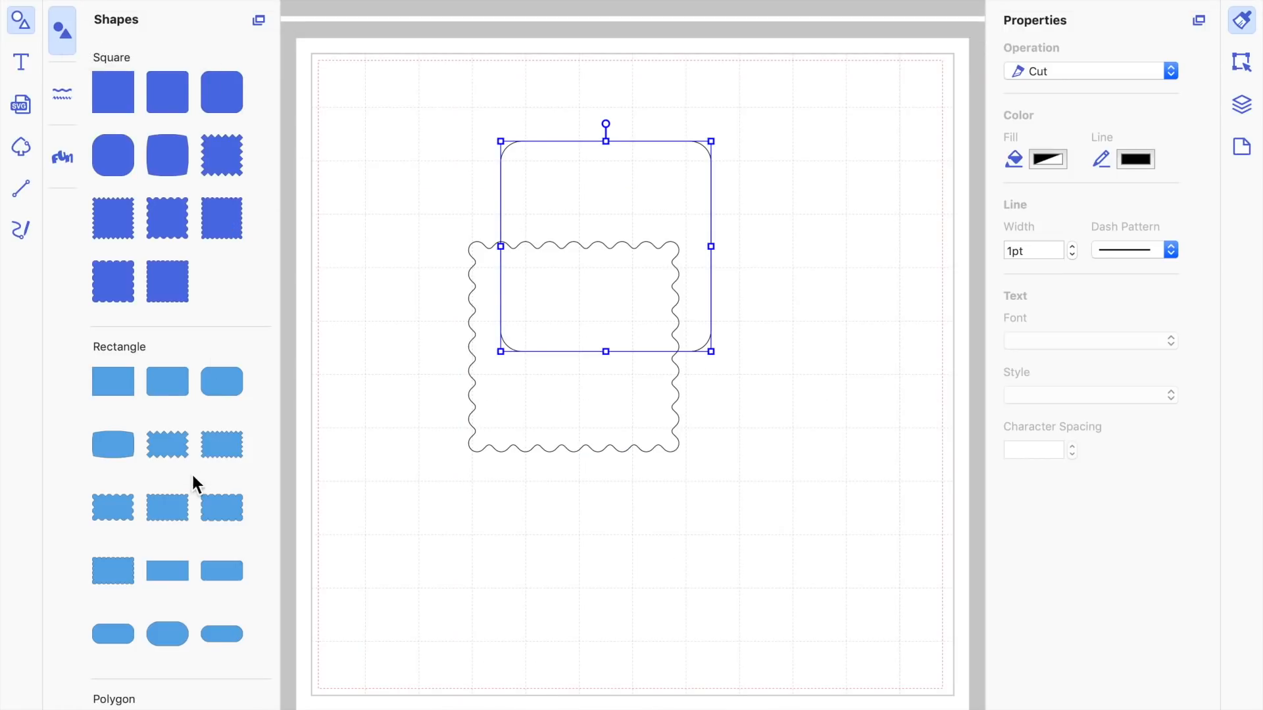
Browse the built-in shape library from squares and rectangles through circles, hearts, stars and arrows to the Others group
scroll(192, 471, "down", 20)
scroll(177, 438, "down", 5)
scroll(178, 436, "up", 20)
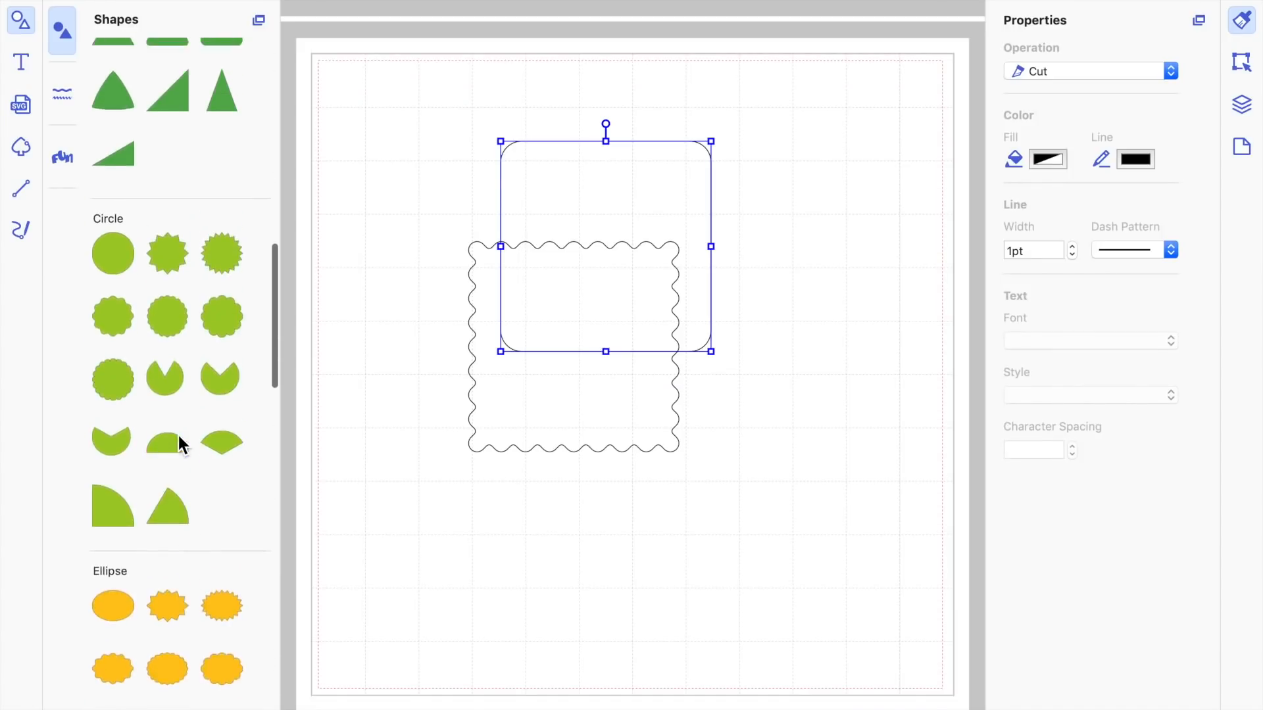
scroll(179, 435, "up", 10)
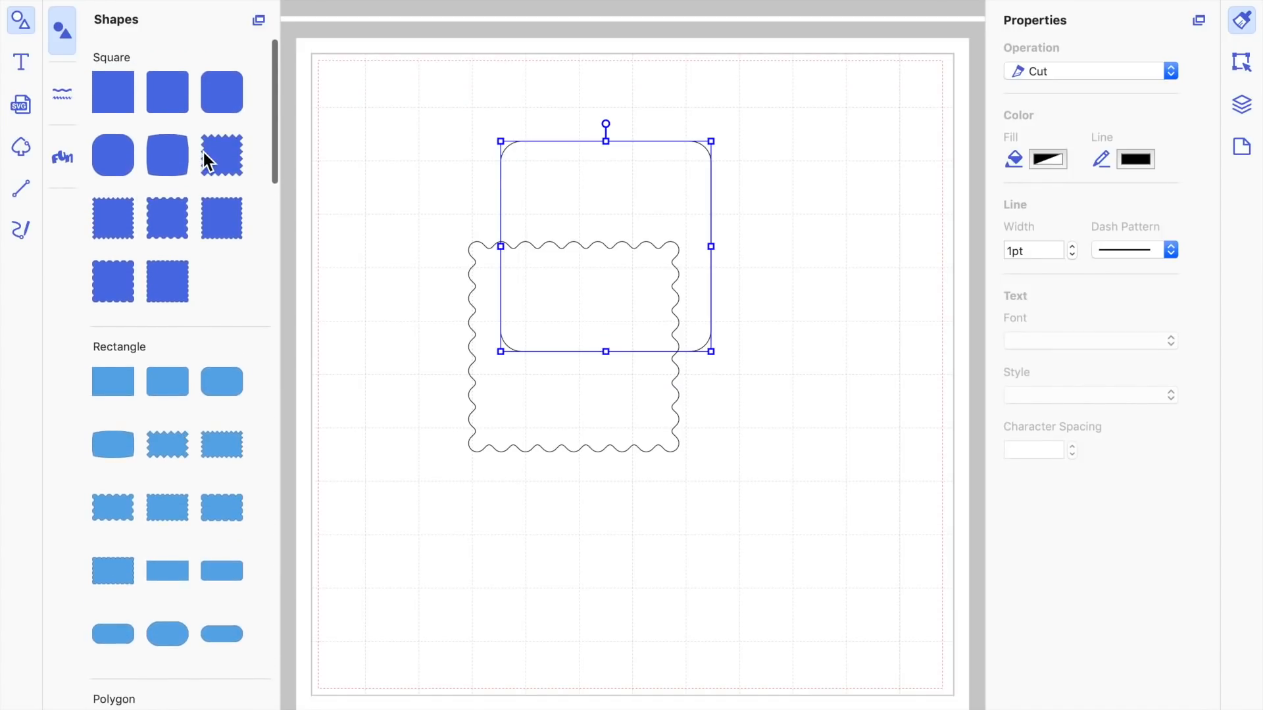
scroll(187, 156, "down", 3)
scroll(187, 156, "up", 3)
scroll(187, 154, "down", 5)
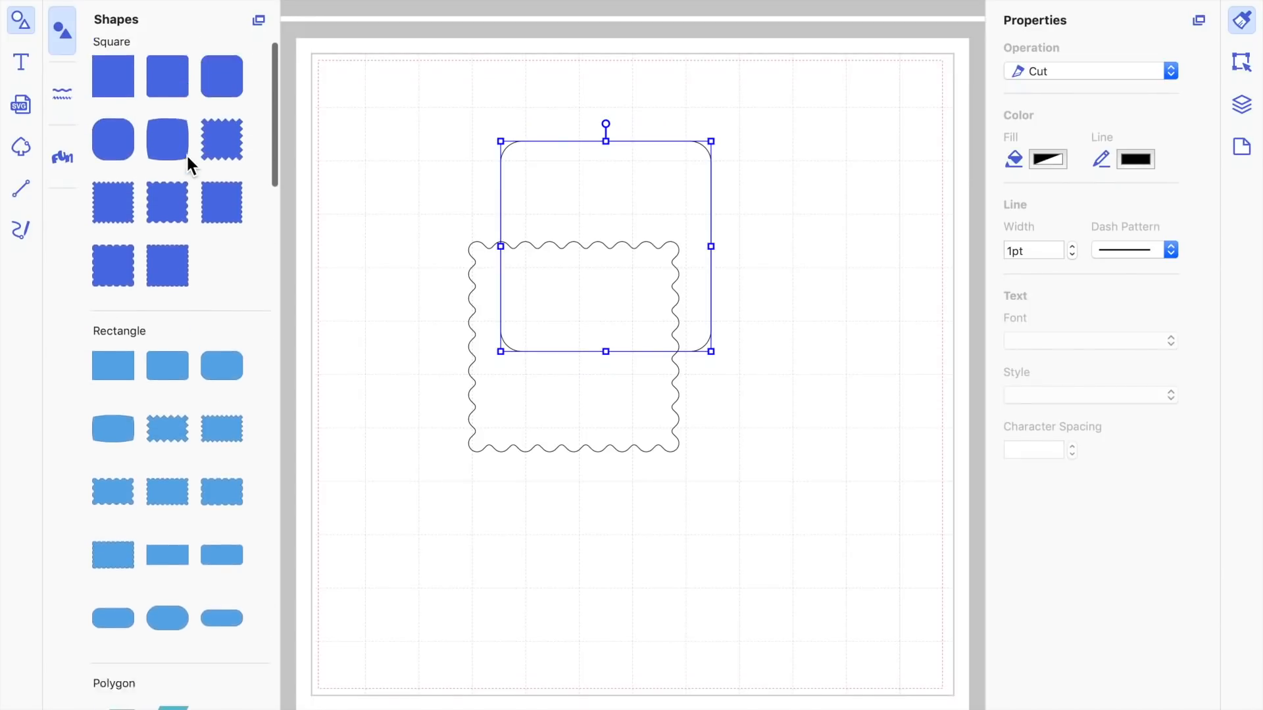
scroll(188, 158, "down", 20)
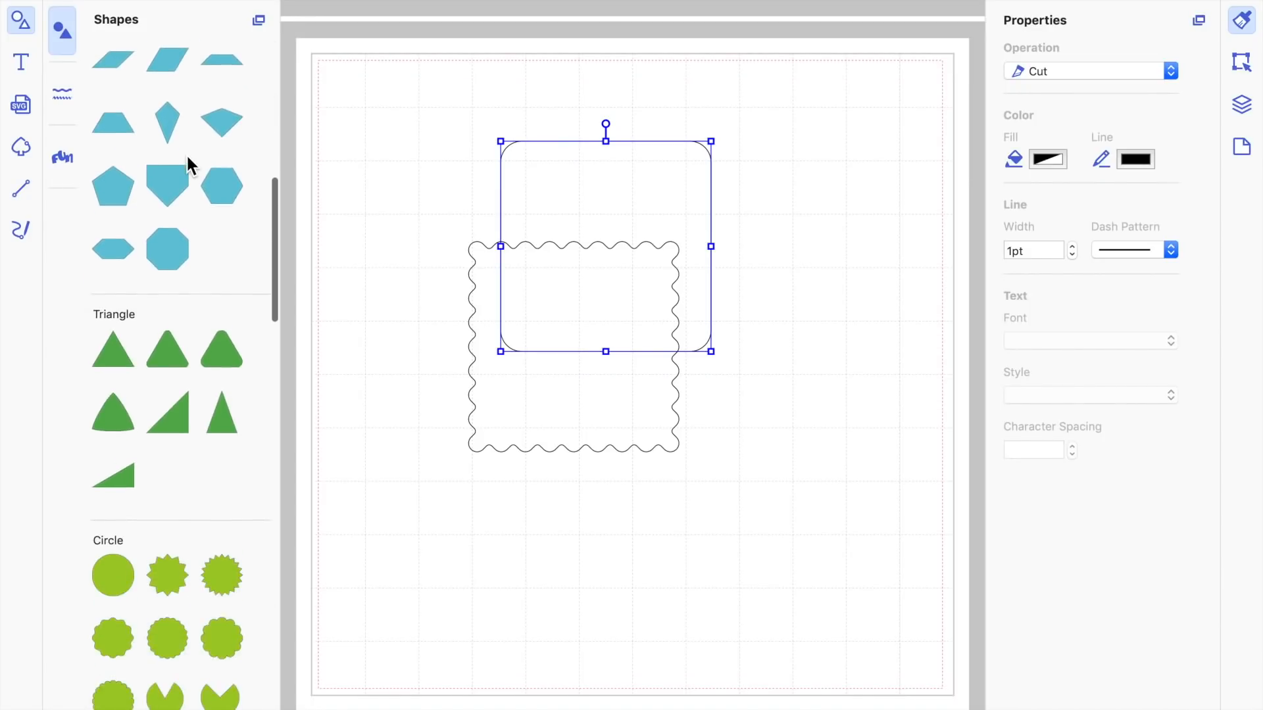
scroll(188, 157, "down", 20)
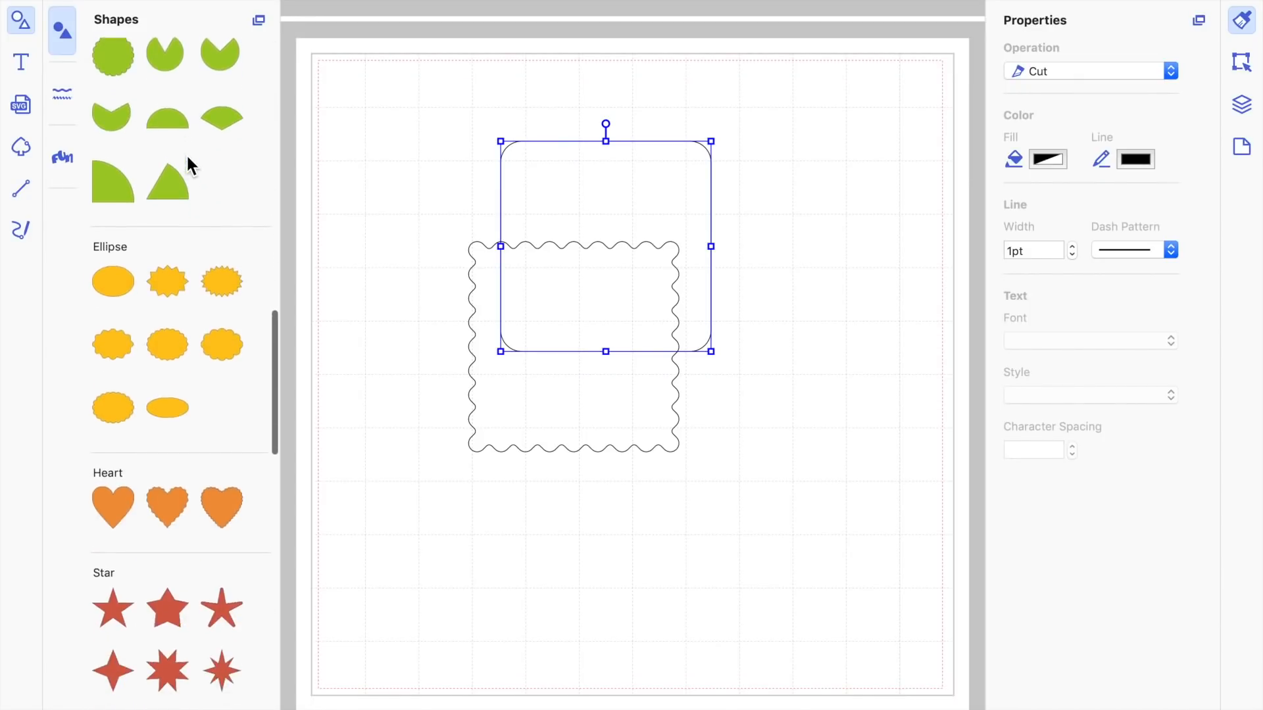
scroll(187, 152, "down", 15)
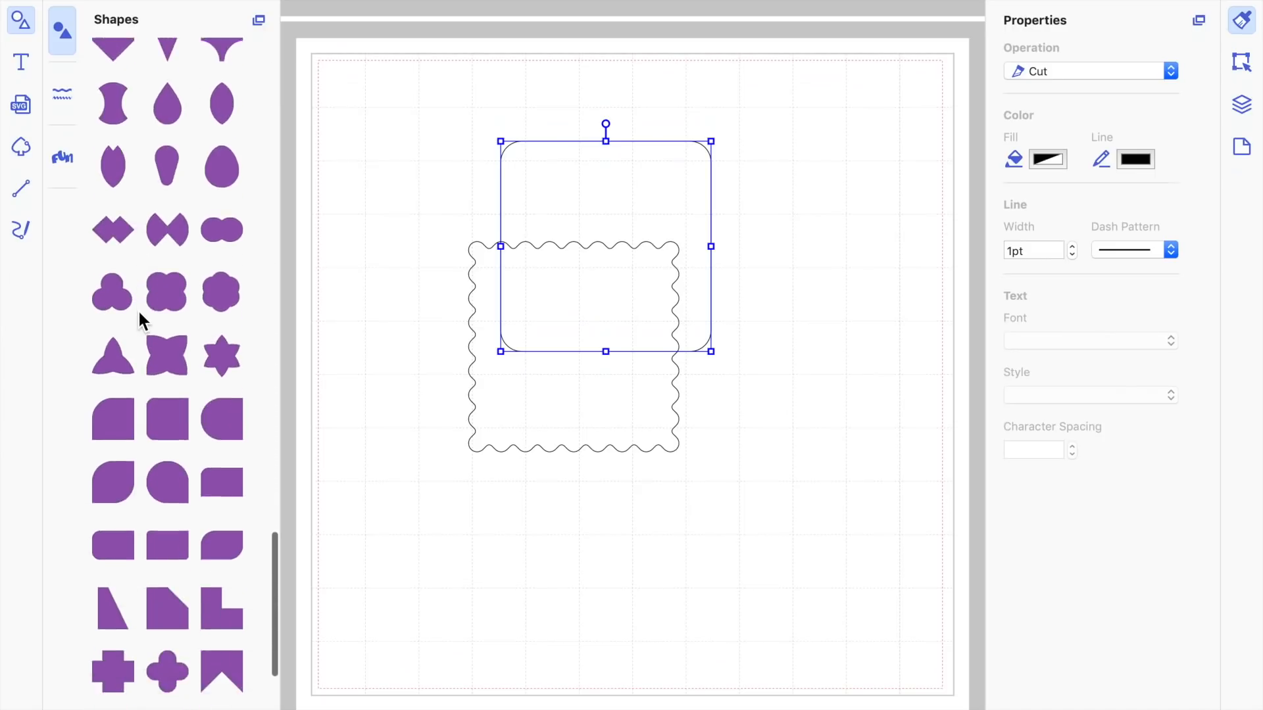
scroll(139, 314, "up", 20)
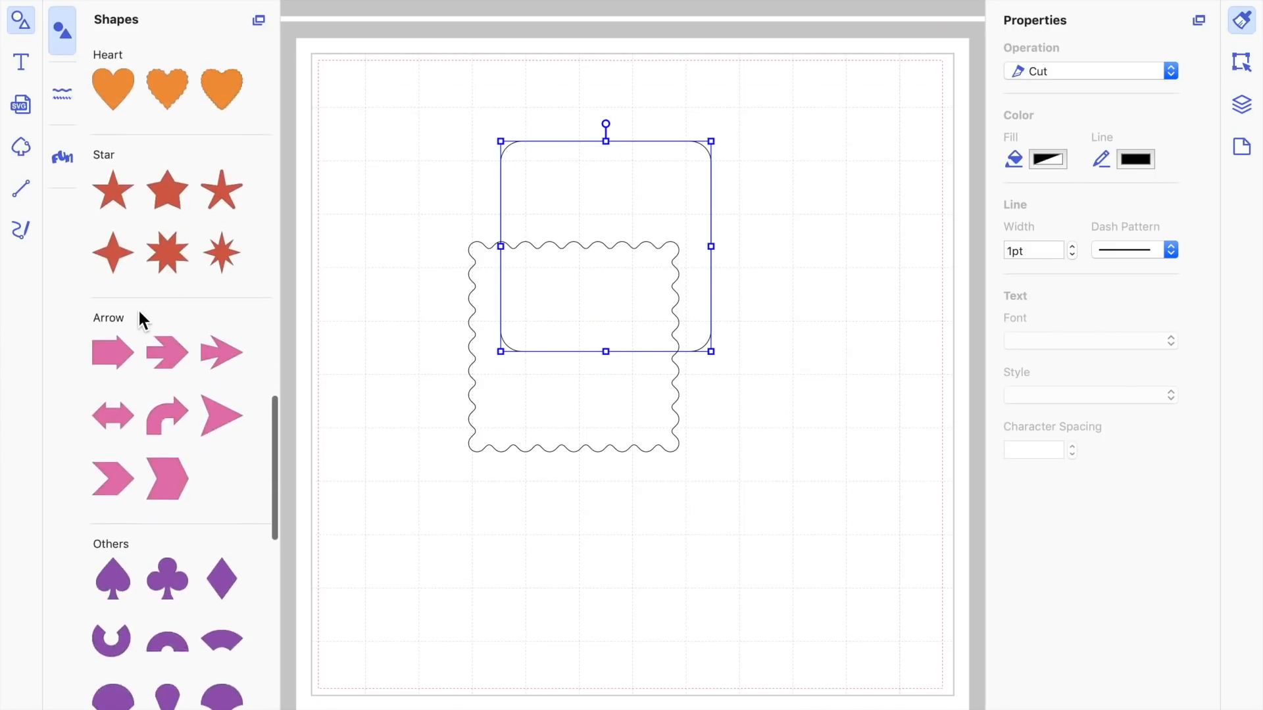
scroll(140, 319, "up", 20)
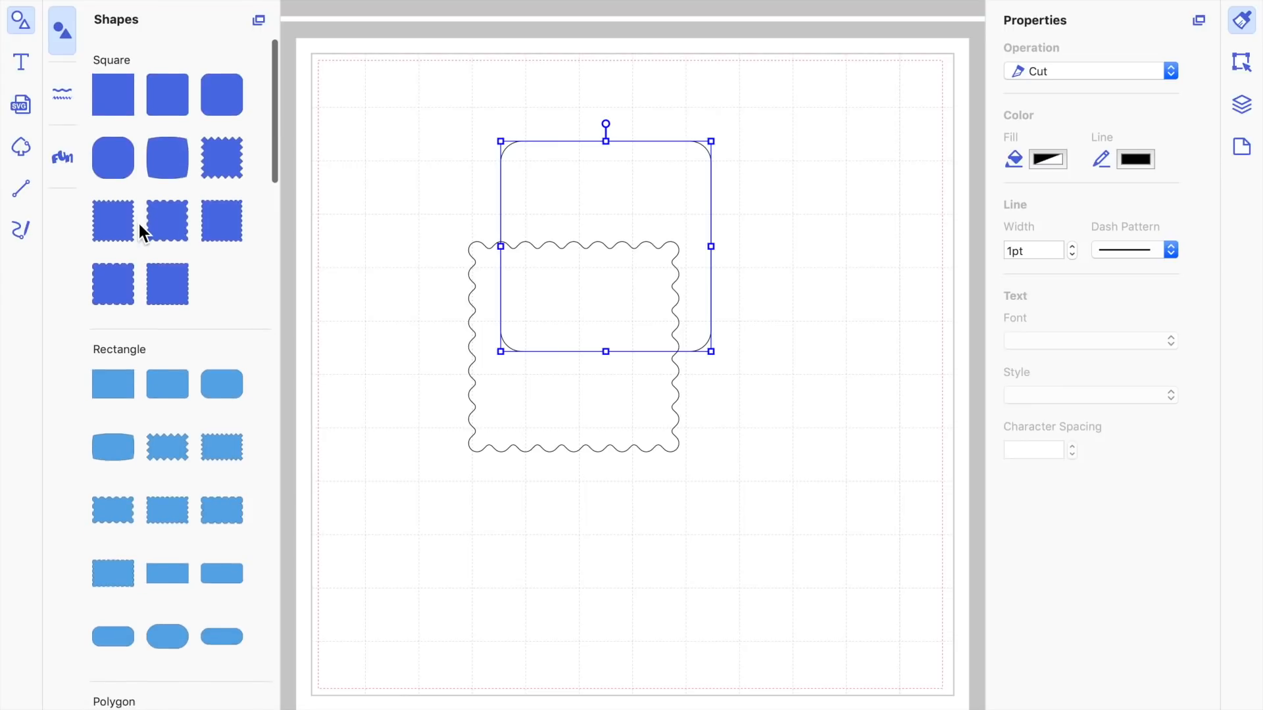
Browse the built-in border designs and the ready-made word designs
left_click(64, 94)
scroll(150, 204, "down", 15)
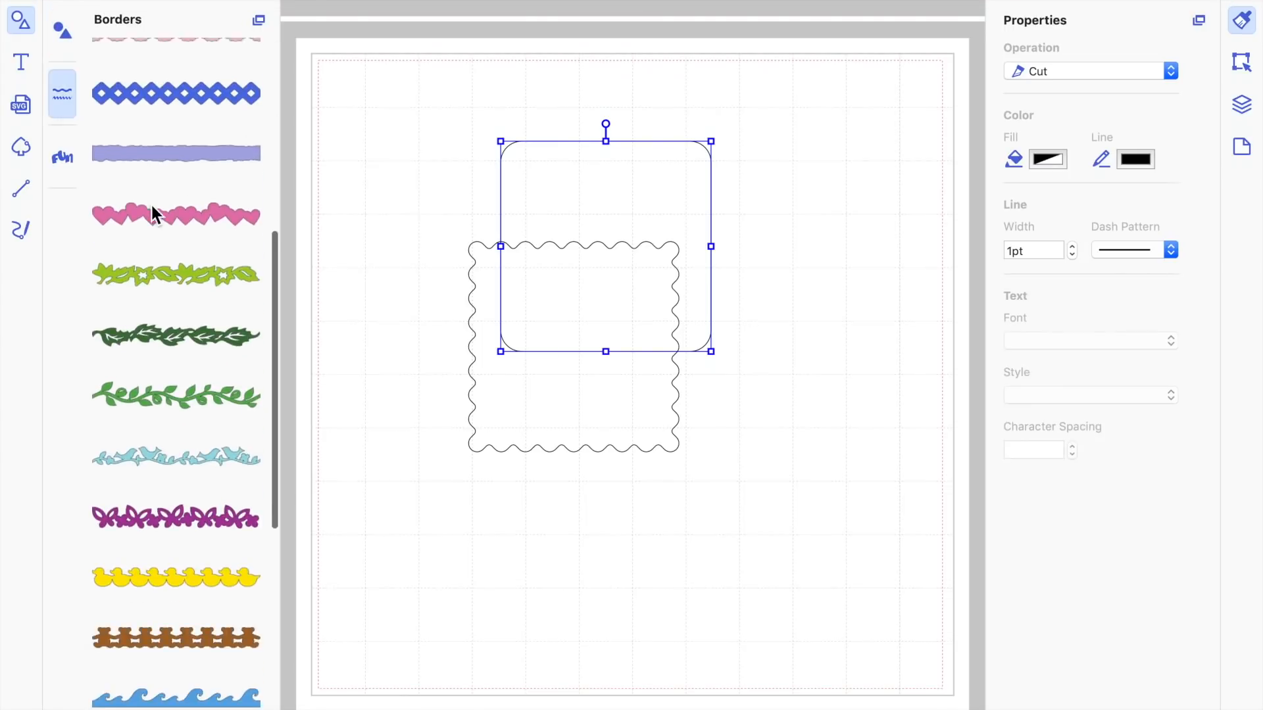
scroll(151, 208, "up", 20)
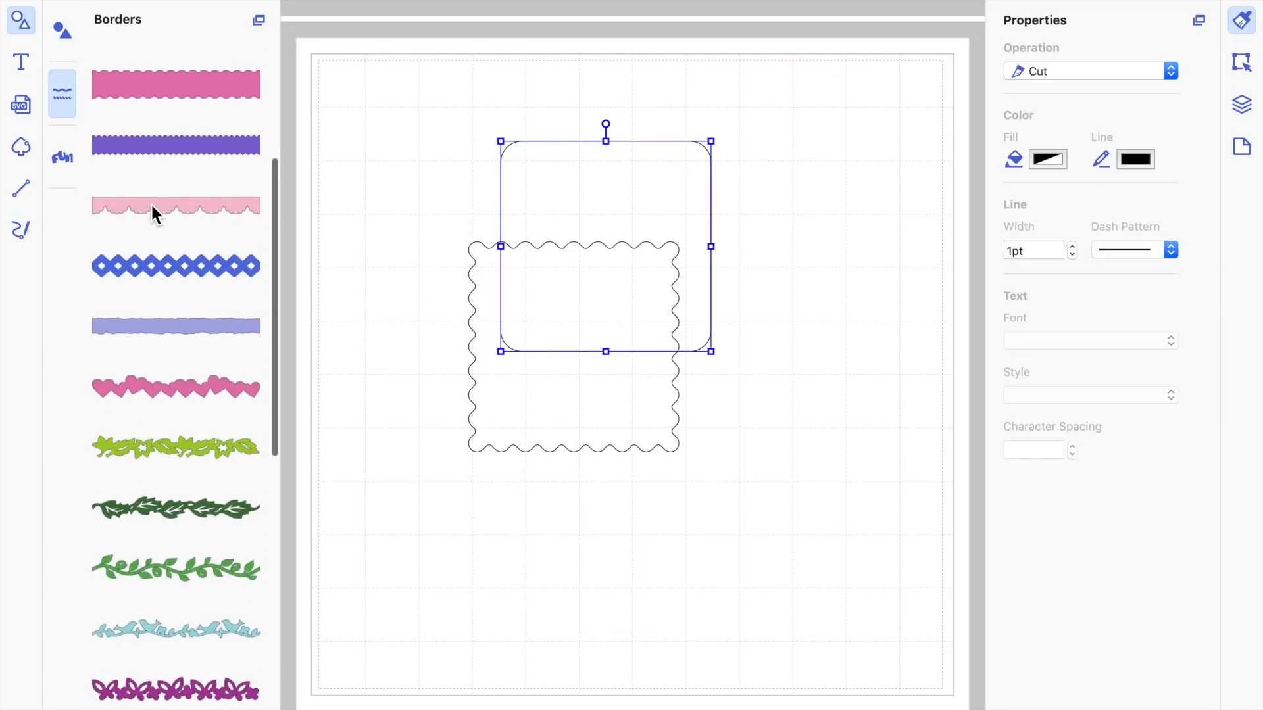
left_click(61, 159)
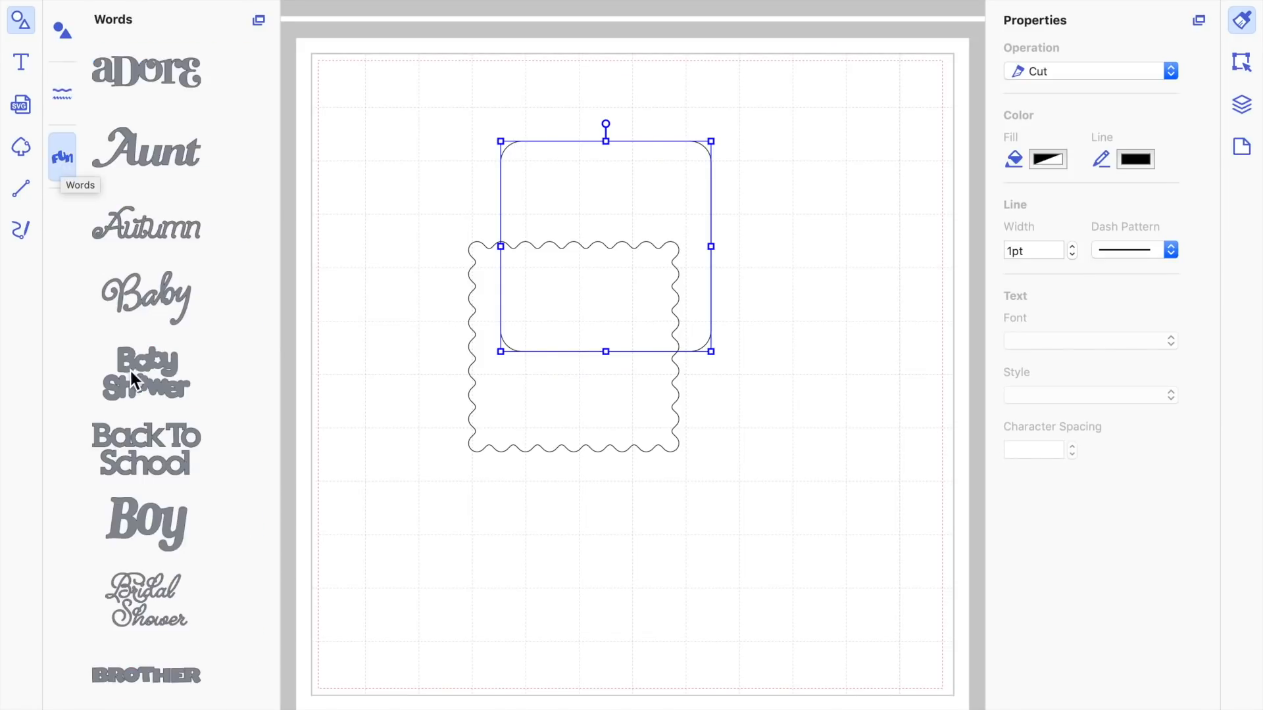
scroll(127, 360, "down", 5)
scroll(129, 370, "down", 20)
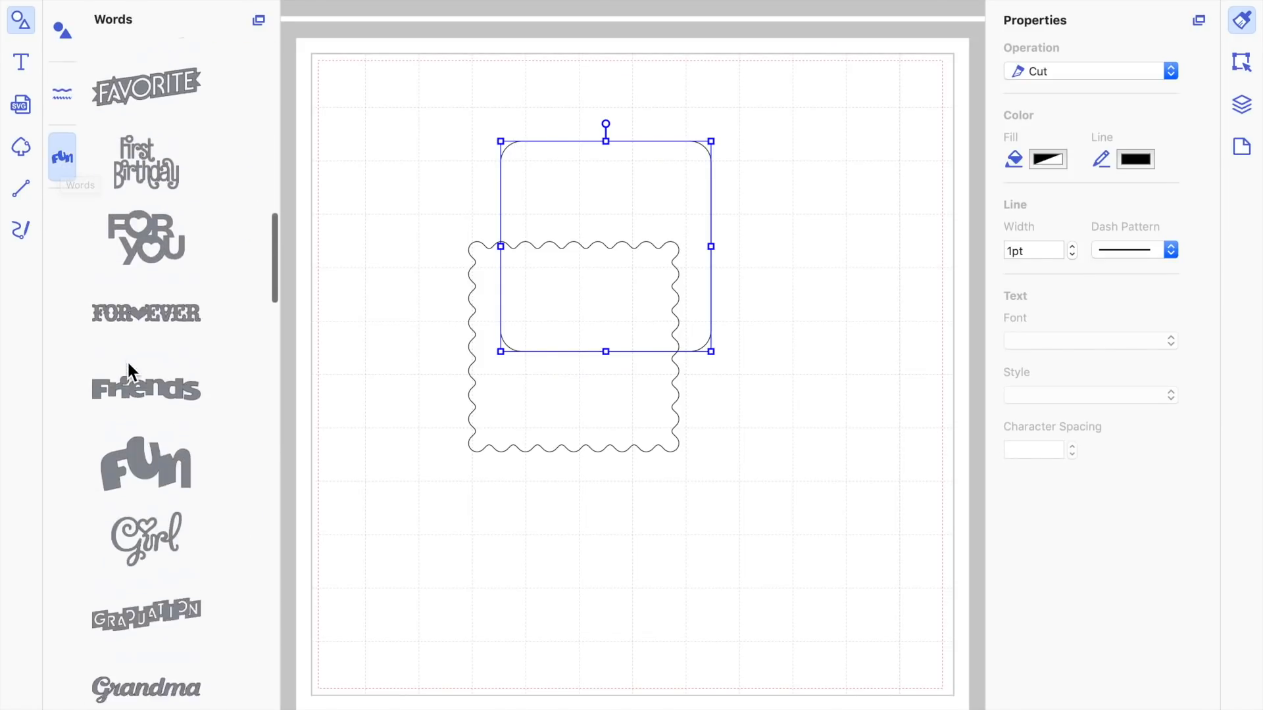
scroll(131, 372, "down", 20)
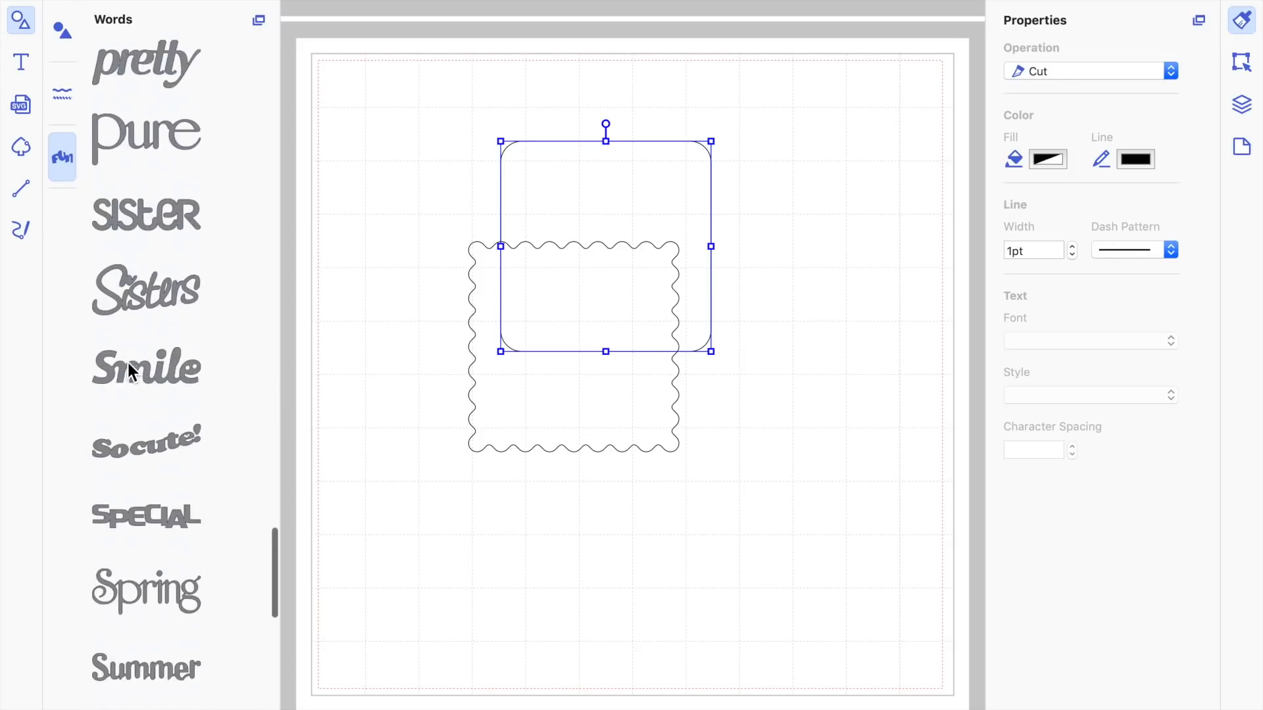
scroll(128, 361, "down", 15)
scroll(127, 360, "up", 12)
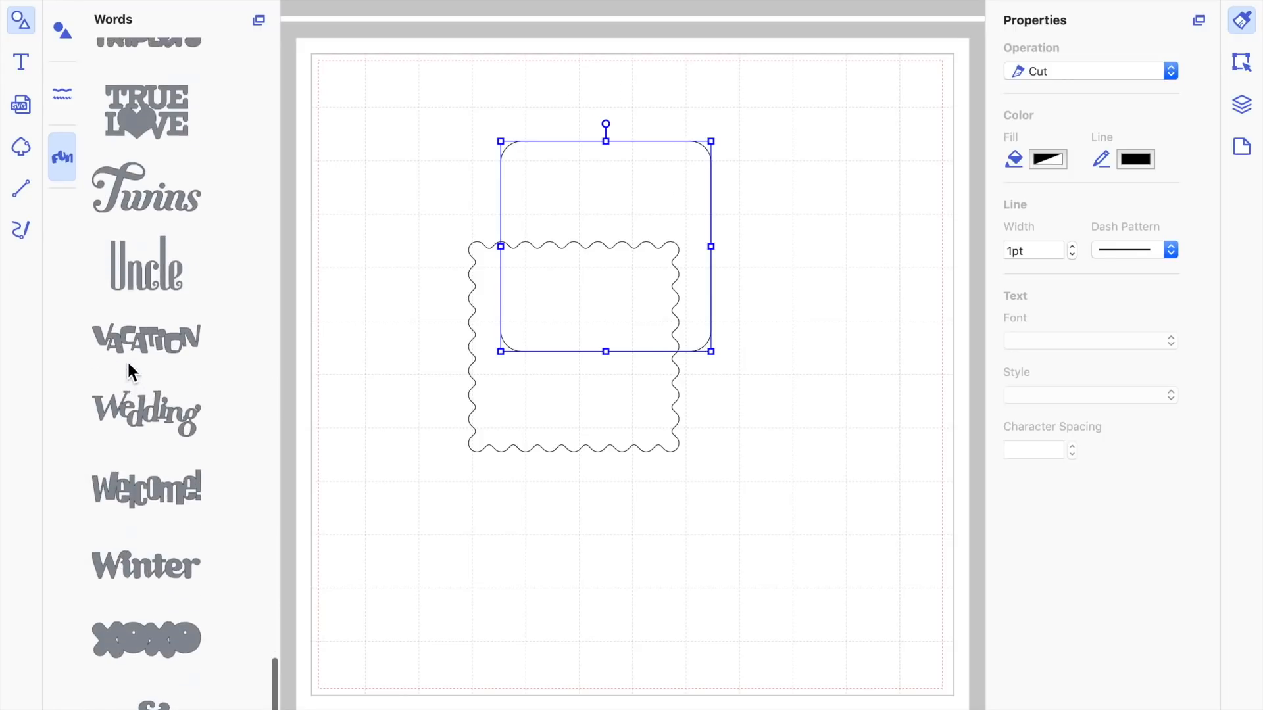
scroll(129, 367, "up", 20)
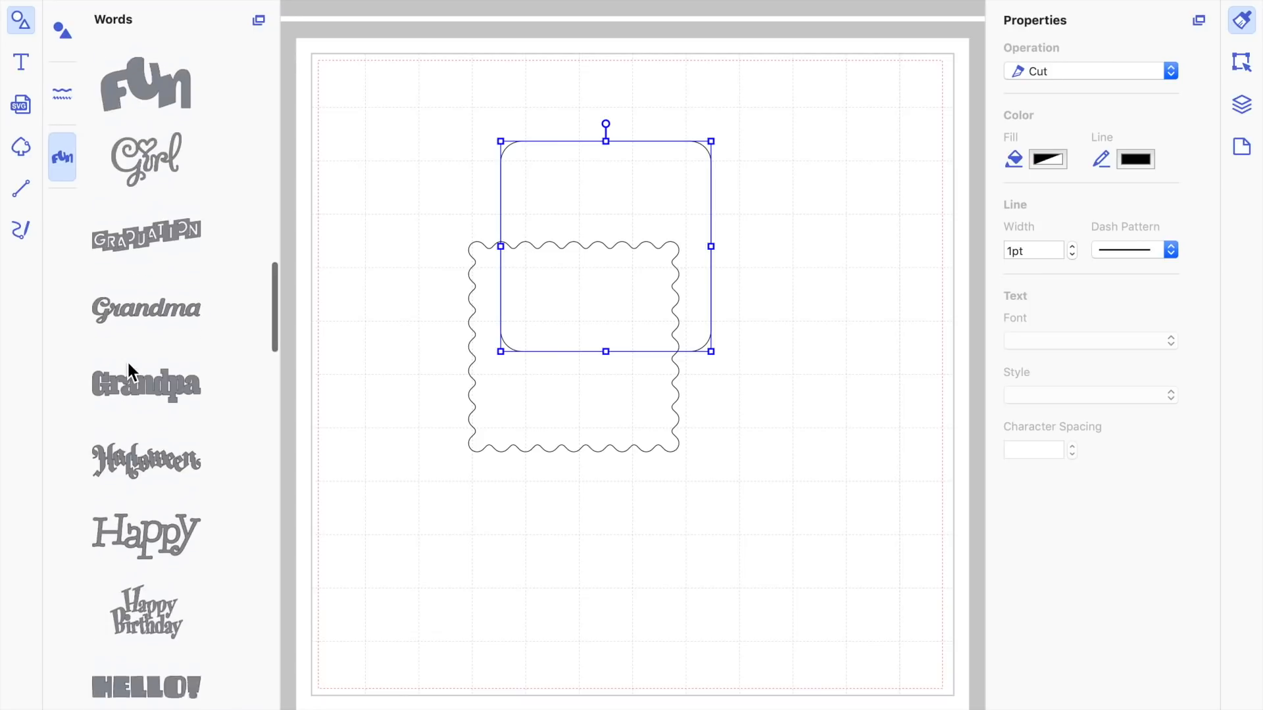
View the complete set of word designs in a detached, enlarged Shapes window, and close that window to dock the library again
scroll(128, 364, "up", 20)
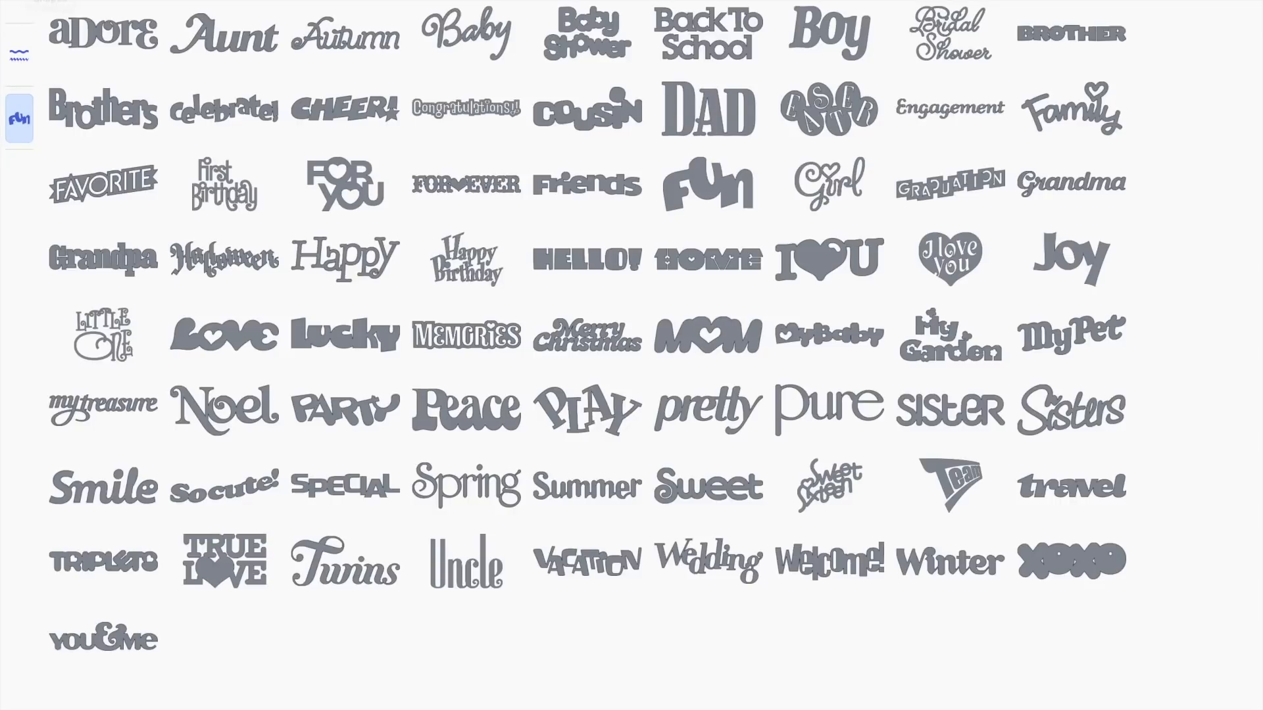
left_click(50, 1)
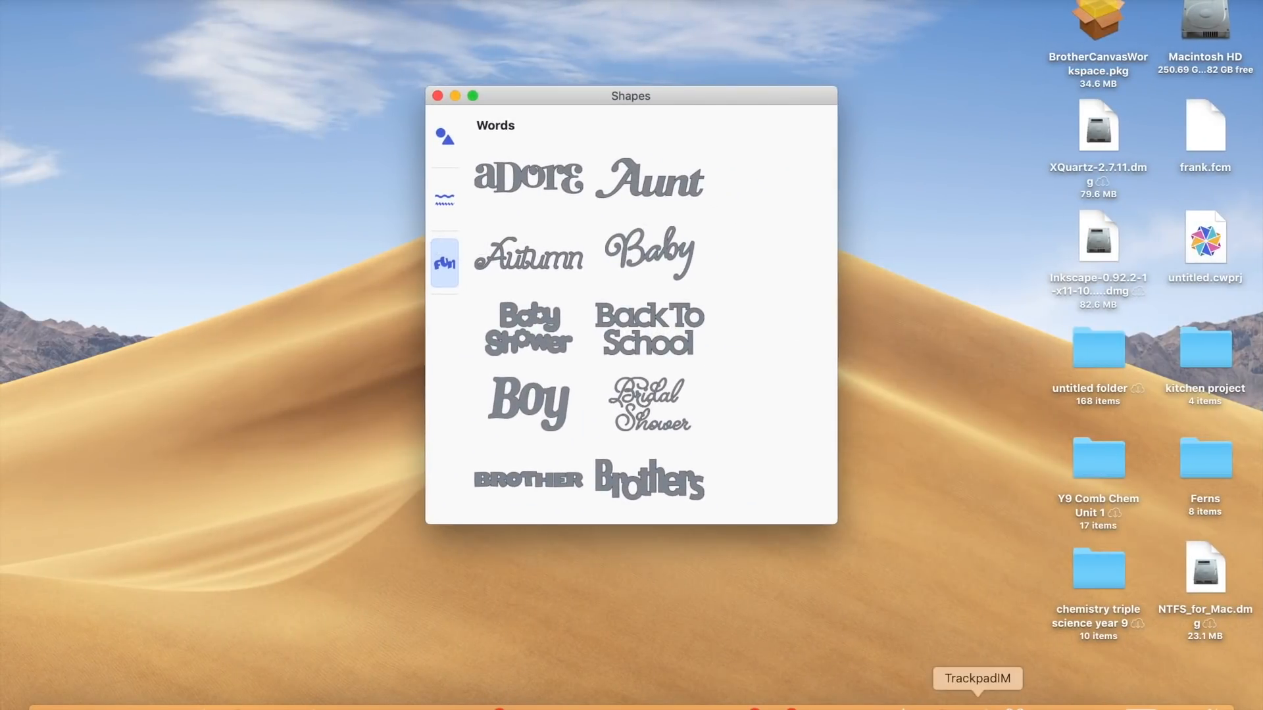
left_click(1043, 699)
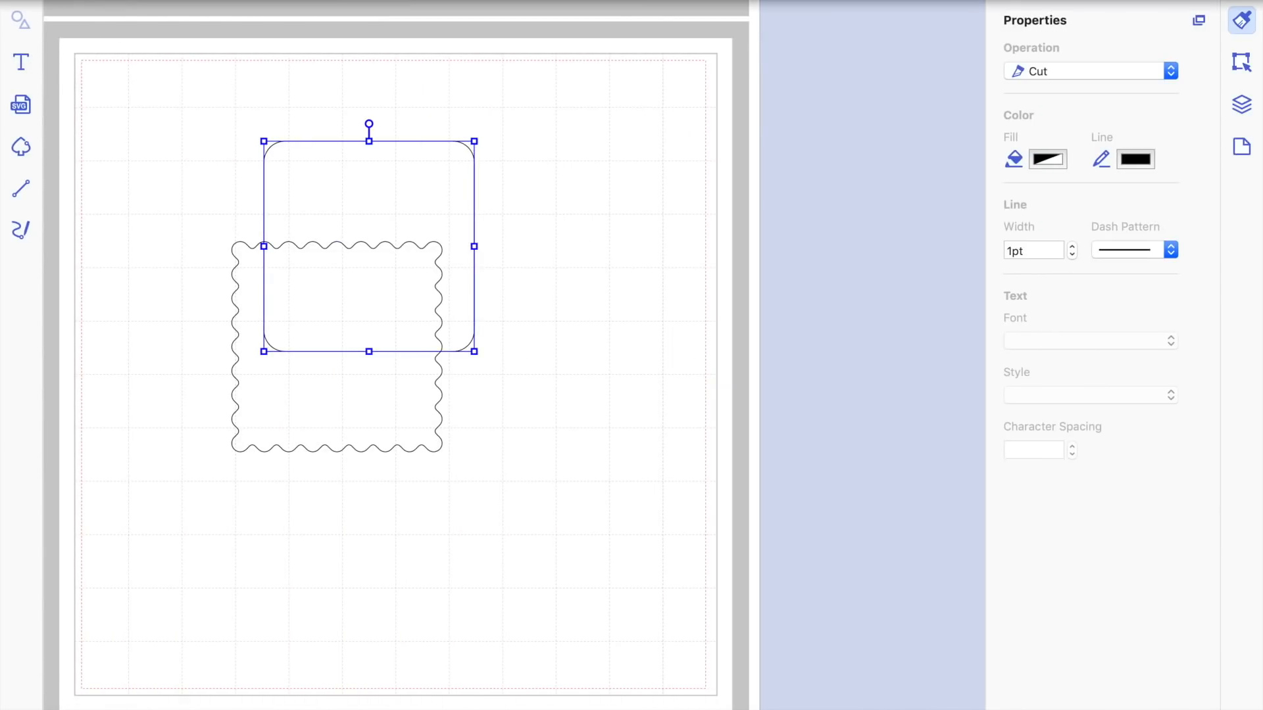
left_click(51, 4)
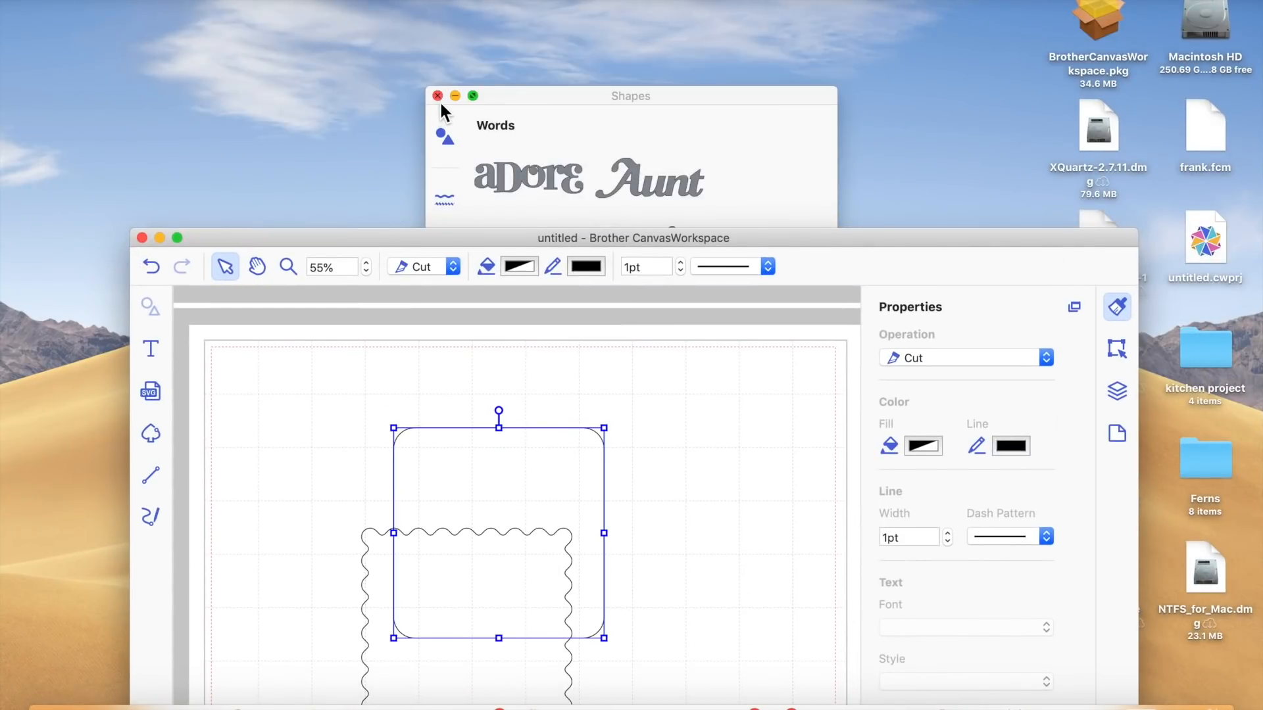
left_click(438, 96)
Move the main window to the upper edge of the screen, enlarge it to fill the display, and hide the shape library
left_click_drag(405, 231, 325, 7)
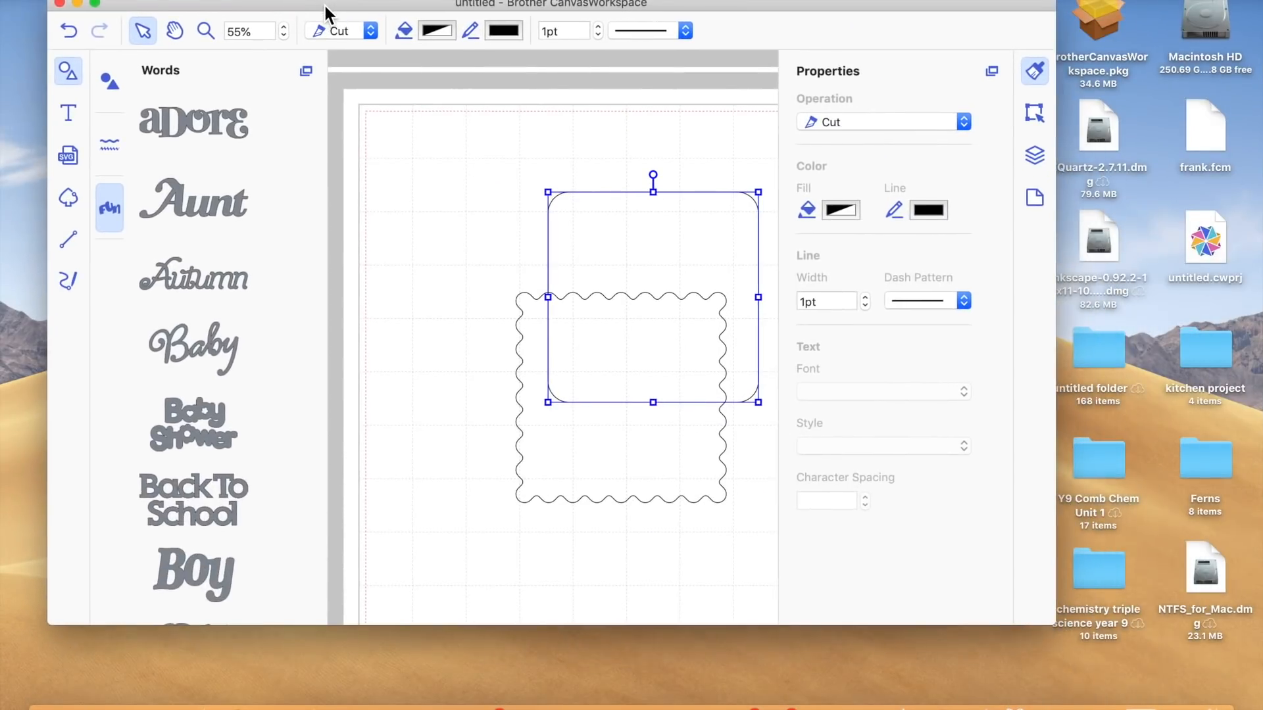
left_click(96, 4)
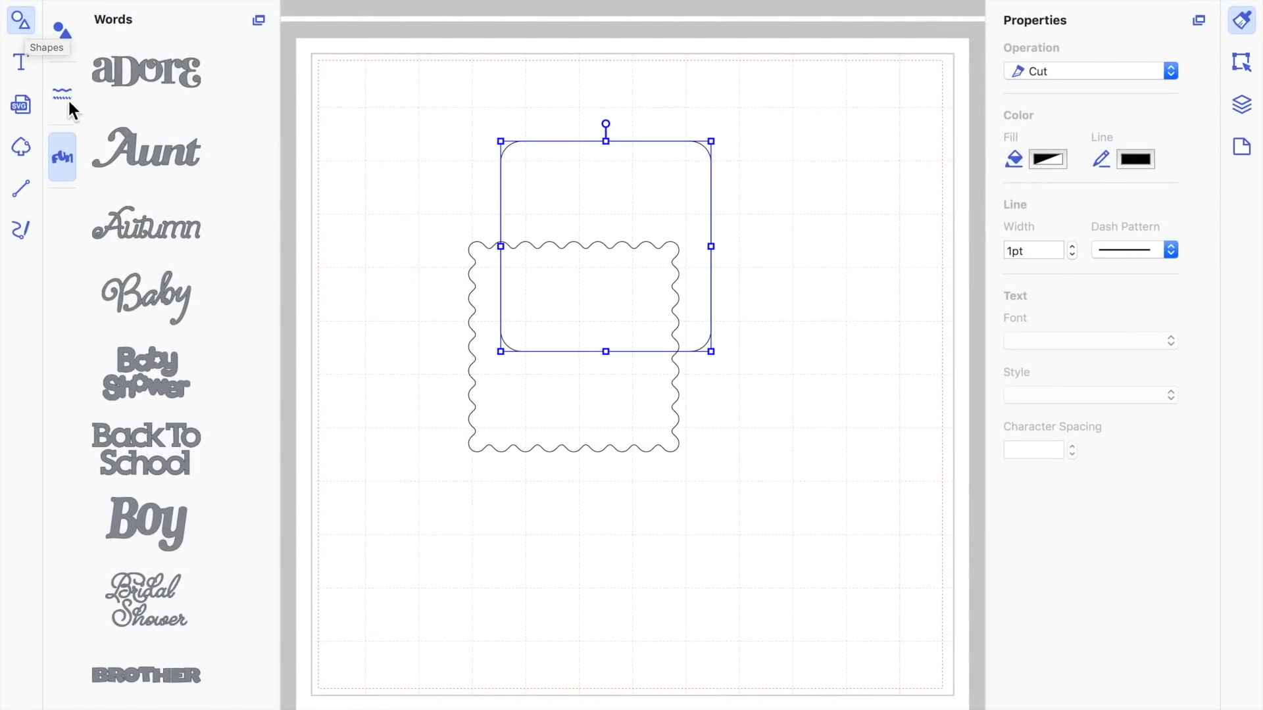
left_click(19, 26)
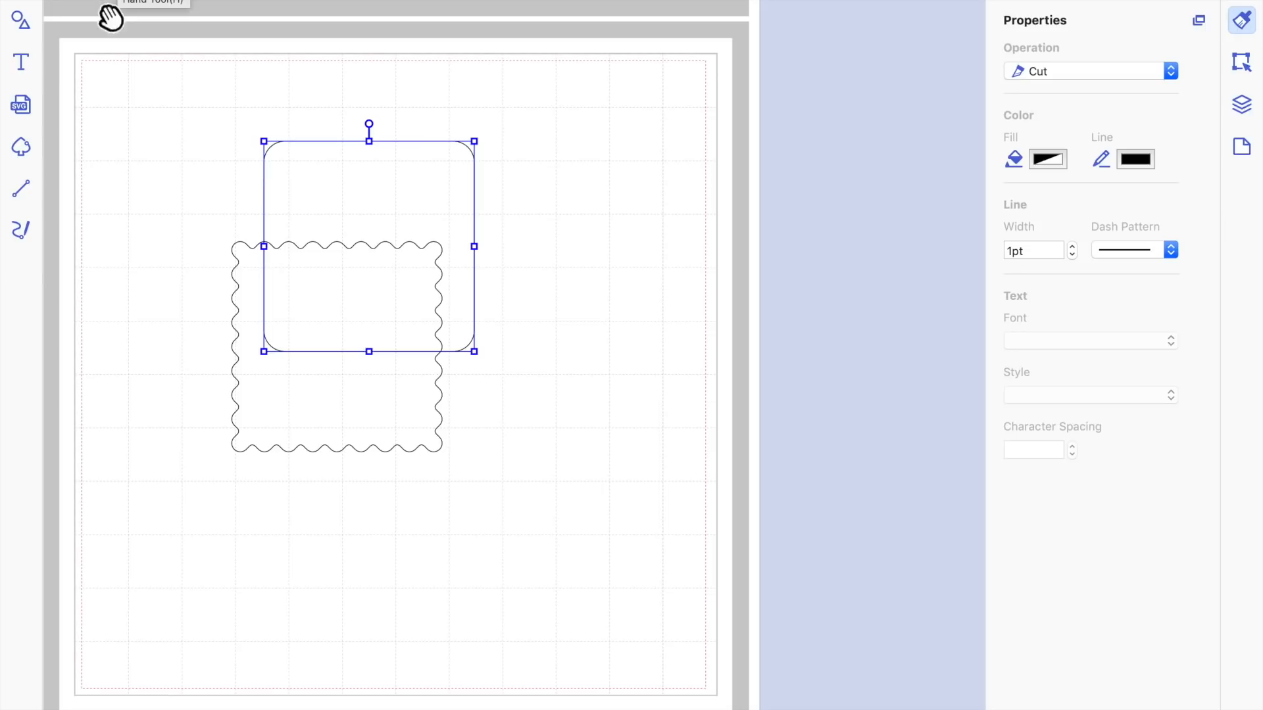
Reduce the view zoom to 40% and pan the mat downward with the Hand tool
right_click(364, 142)
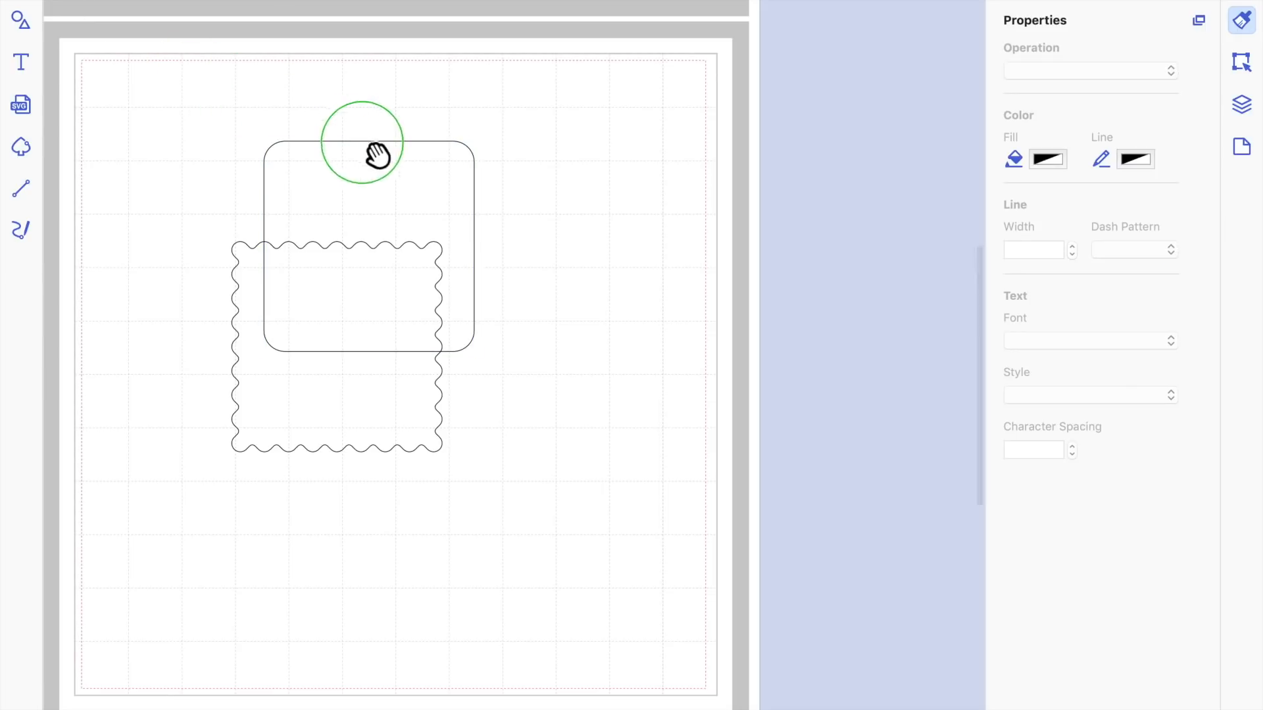
right_click(339, 252)
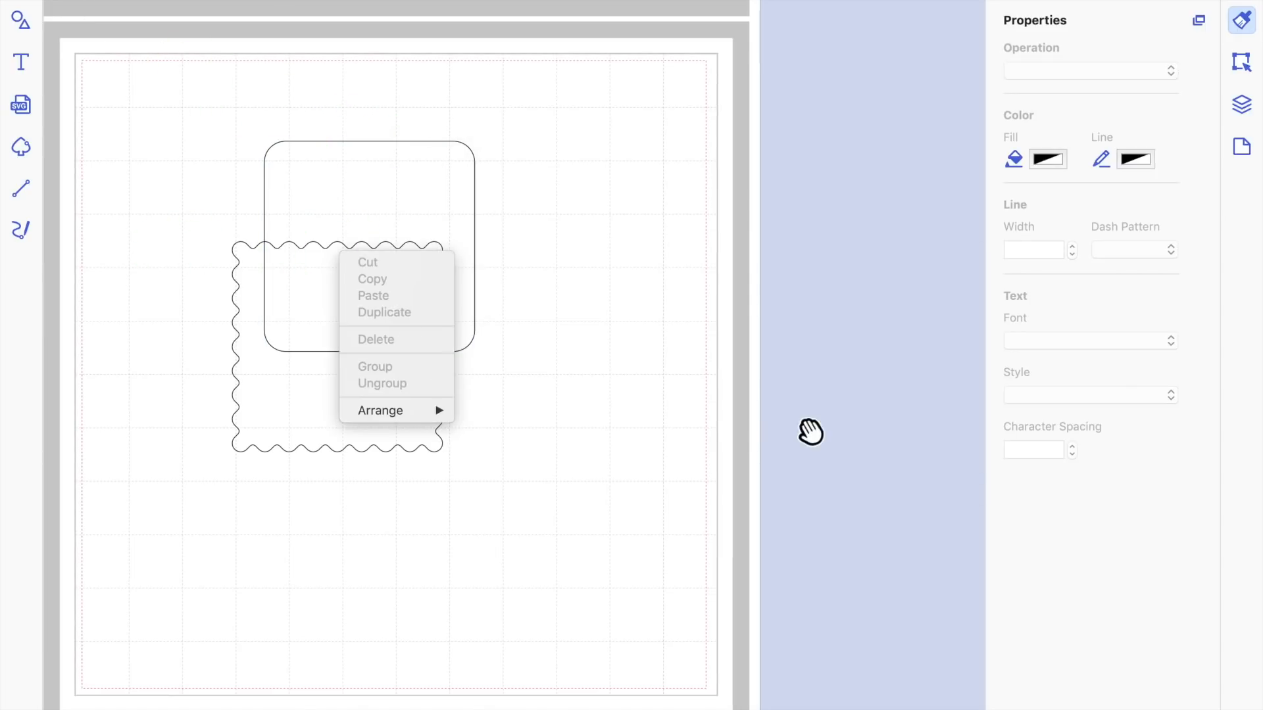
right_click(753, 304)
left_click(232, 2)
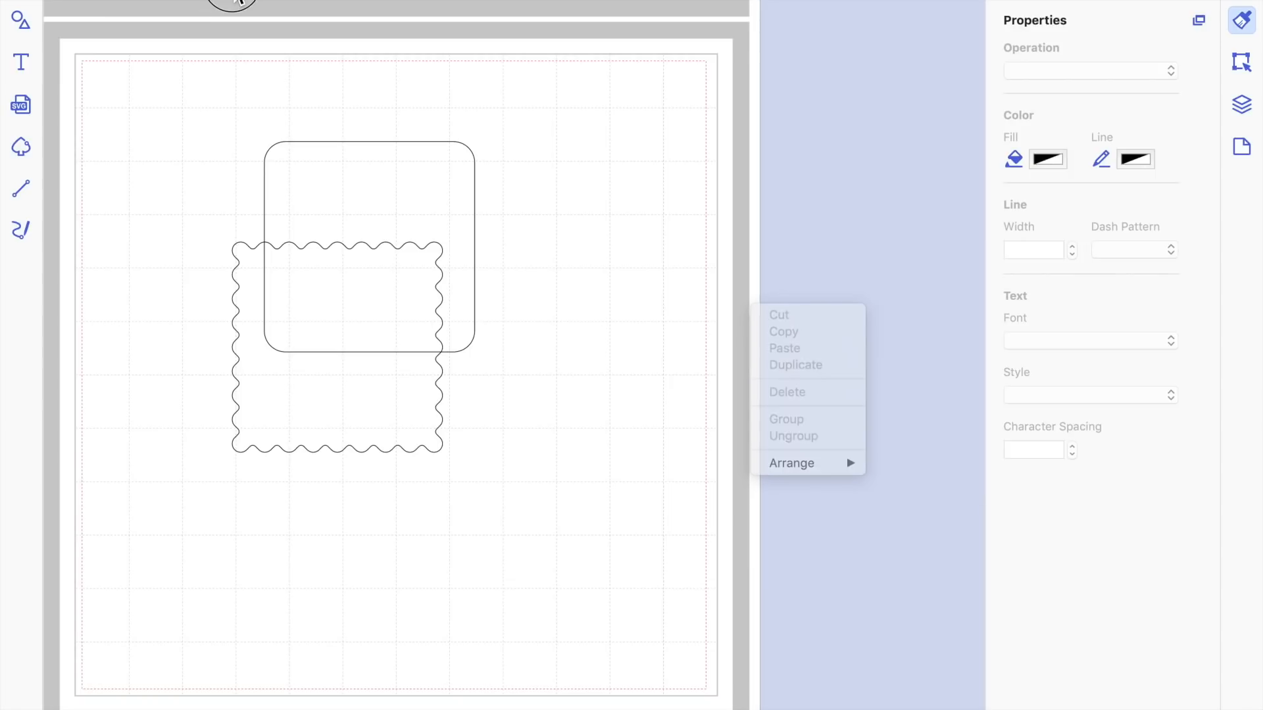
left_click(243, 1)
left_click(230, 1)
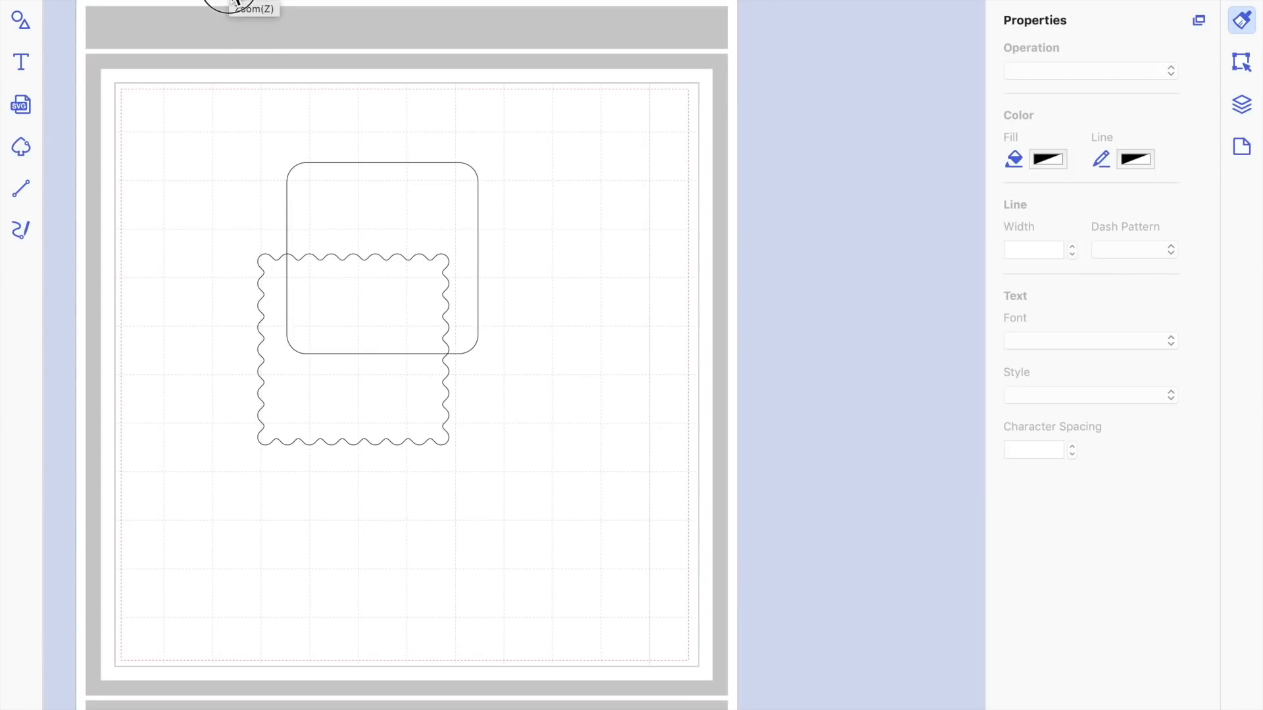
left_click_drag(358, 164, 374, 179)
right_click(493, 109)
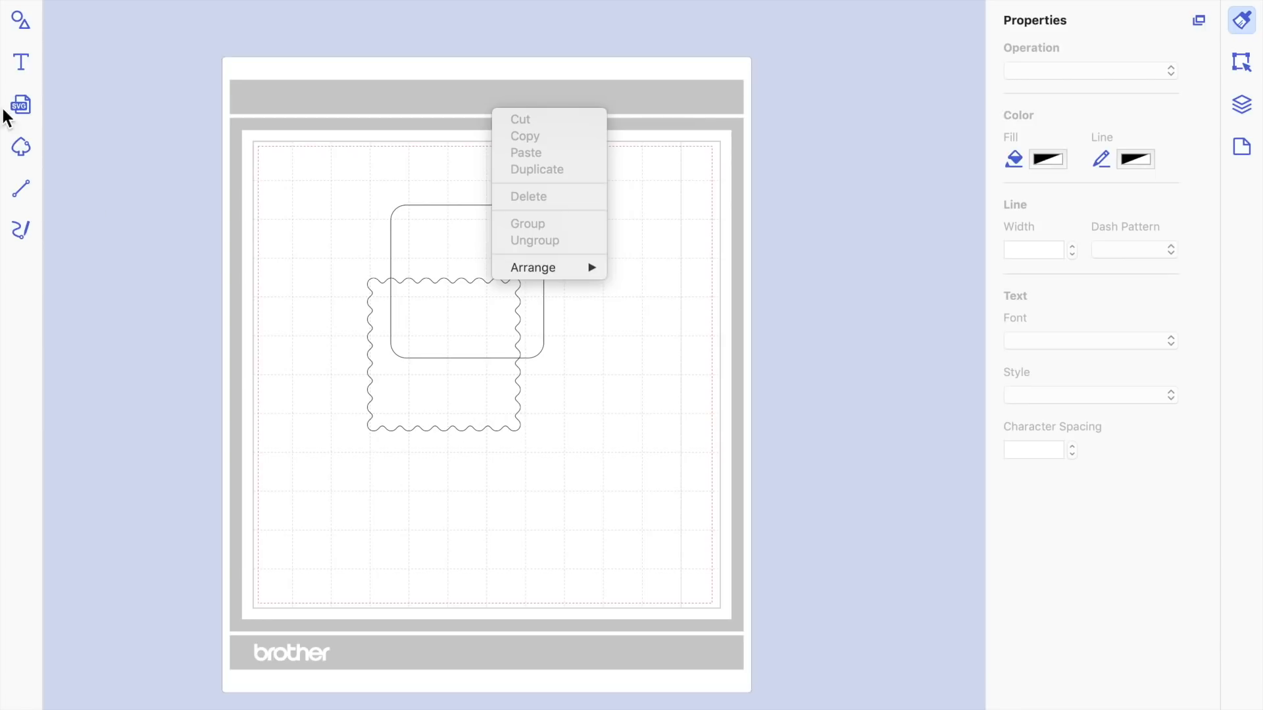
left_click(138, 1)
left_click_drag(484, 238, 382, 348)
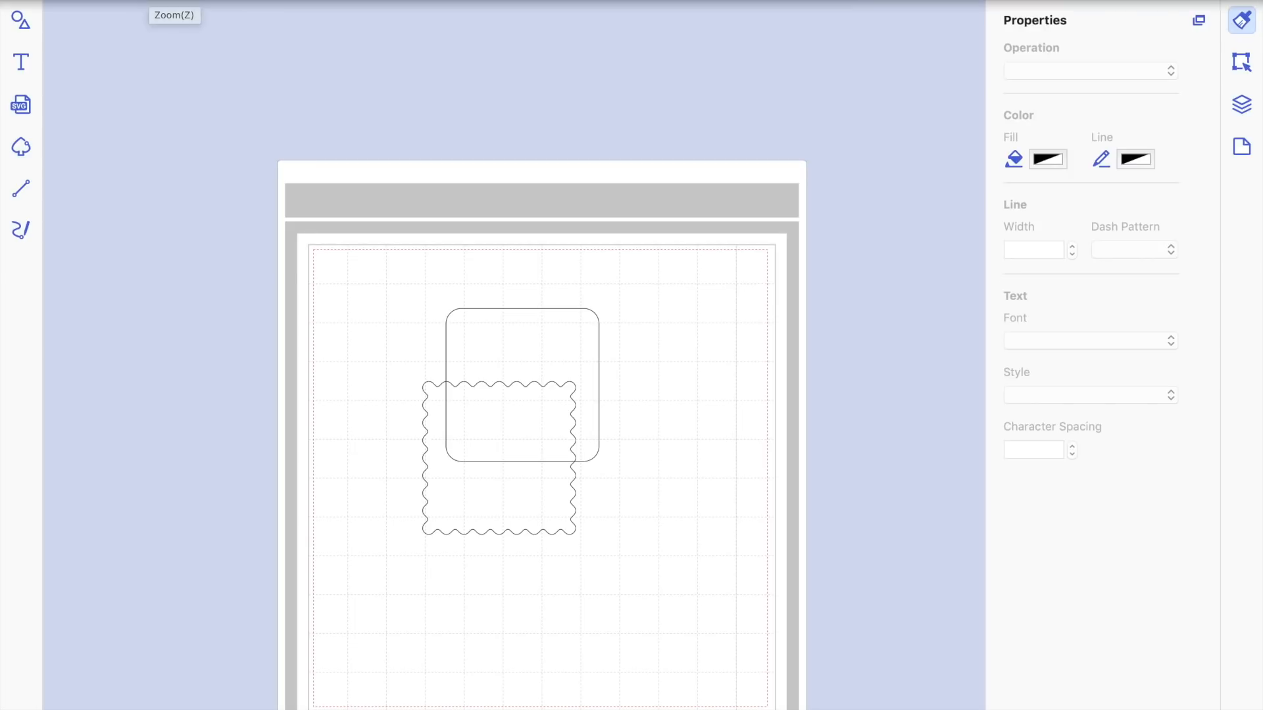
Restore the main window and resize it to fill the screen while keeping its toolbar in view
left_click(51, 1)
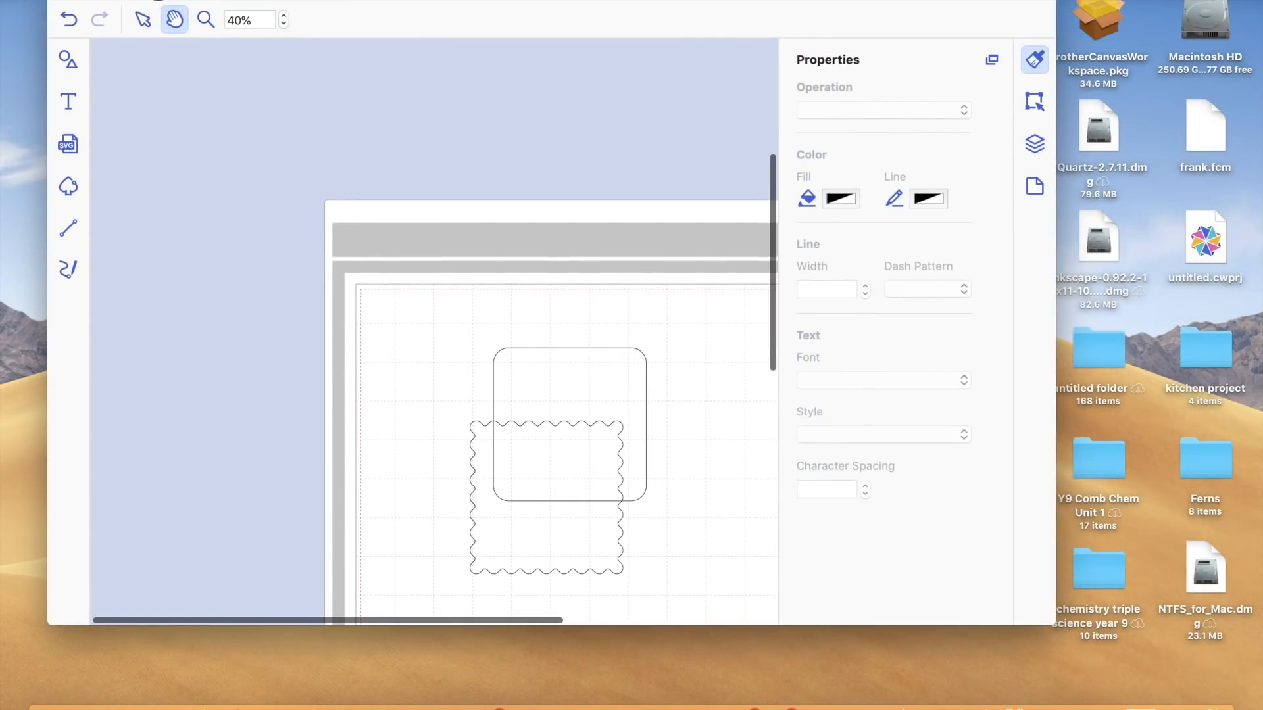
left_click_drag(48, 183, 7, 183)
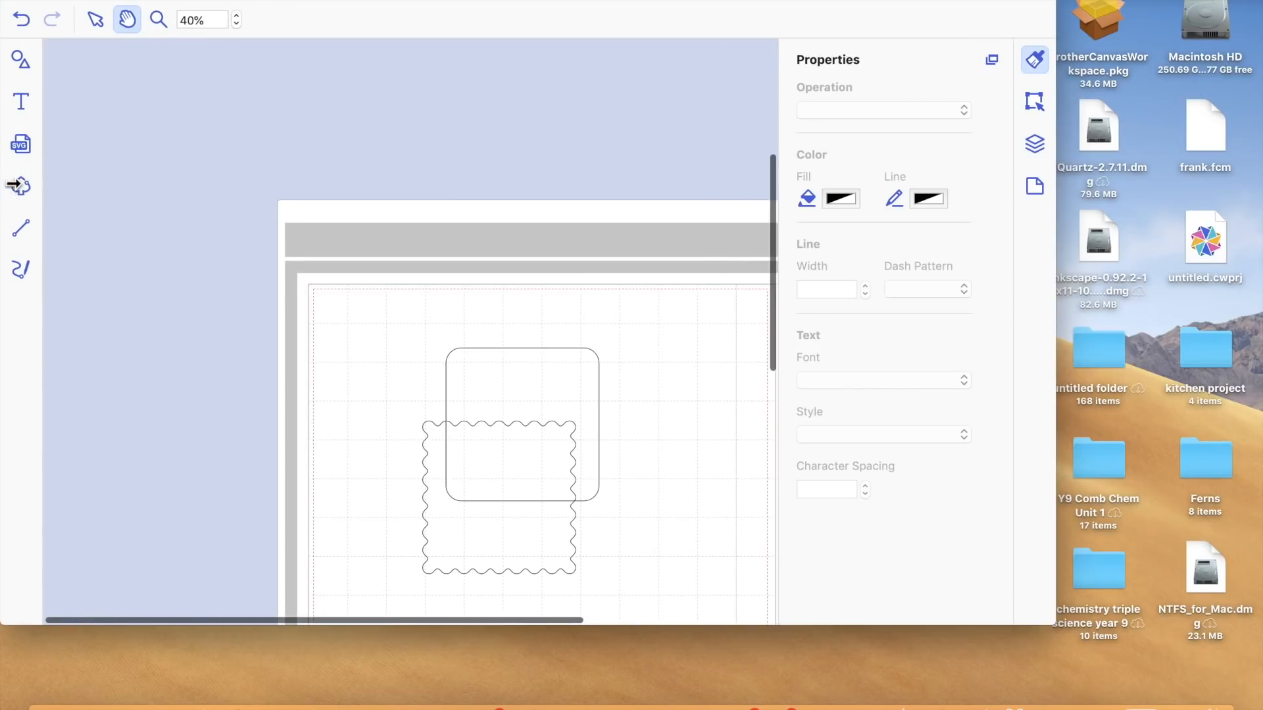
left_click_drag(1059, 291, 1259, 289)
left_click_drag(875, 622, 882, 699)
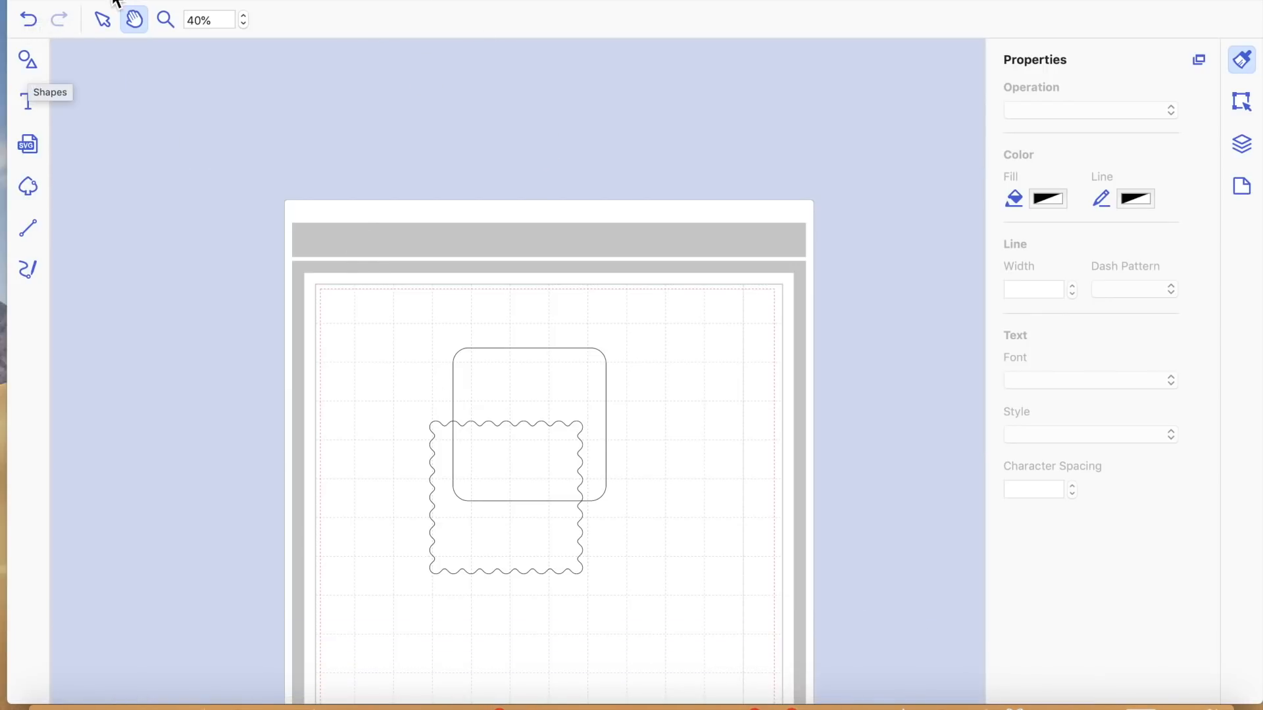
Pan around the mat with the Hand tool to examine its upper and lower ends and the surrounding workspace
left_click(397, 1)
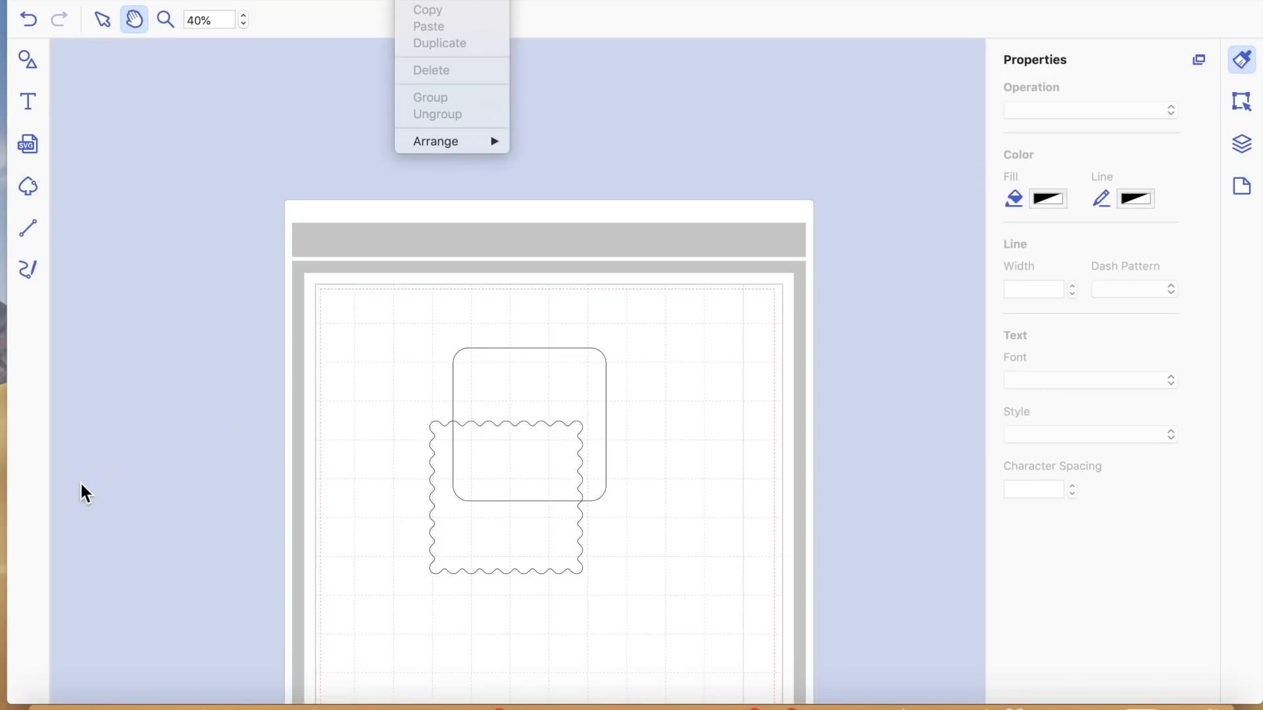
left_click(309, 354)
scroll(323, 366, "right", 1)
scroll(323, 367, "down", 3)
scroll(323, 366, "up", 3)
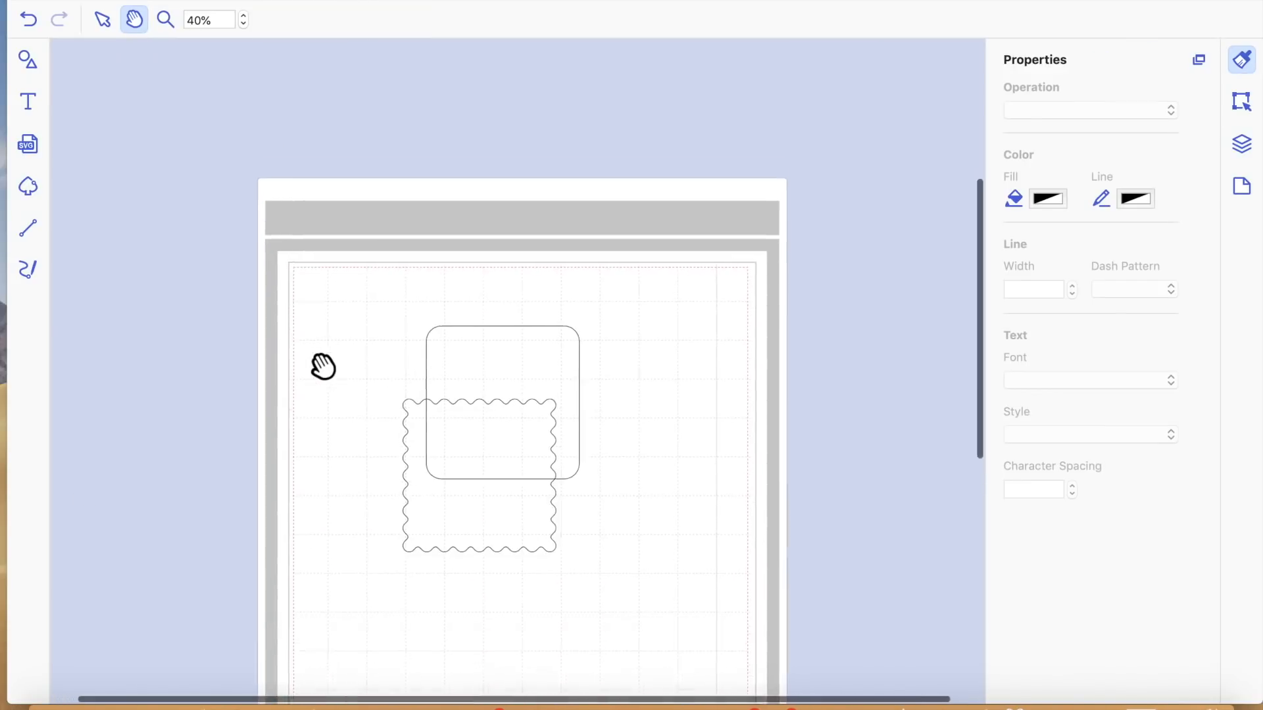
scroll(323, 366, "down", 10)
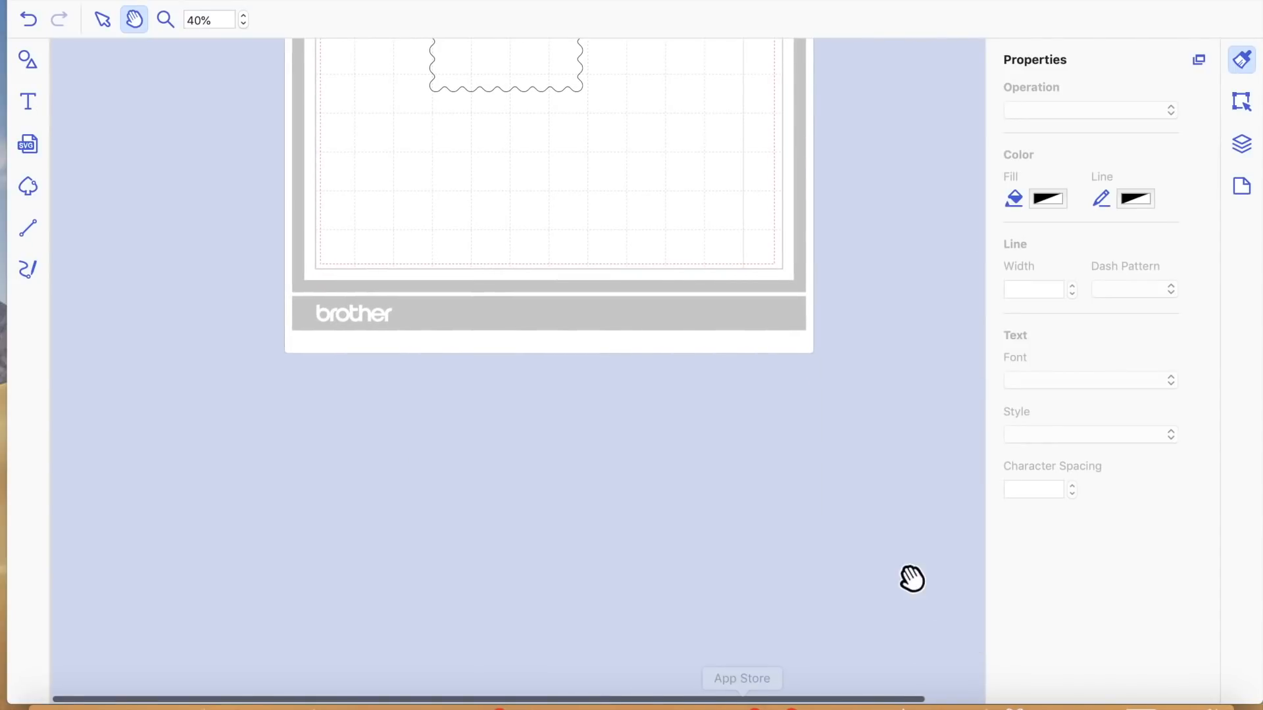
left_click_drag(813, 698, 618, 709)
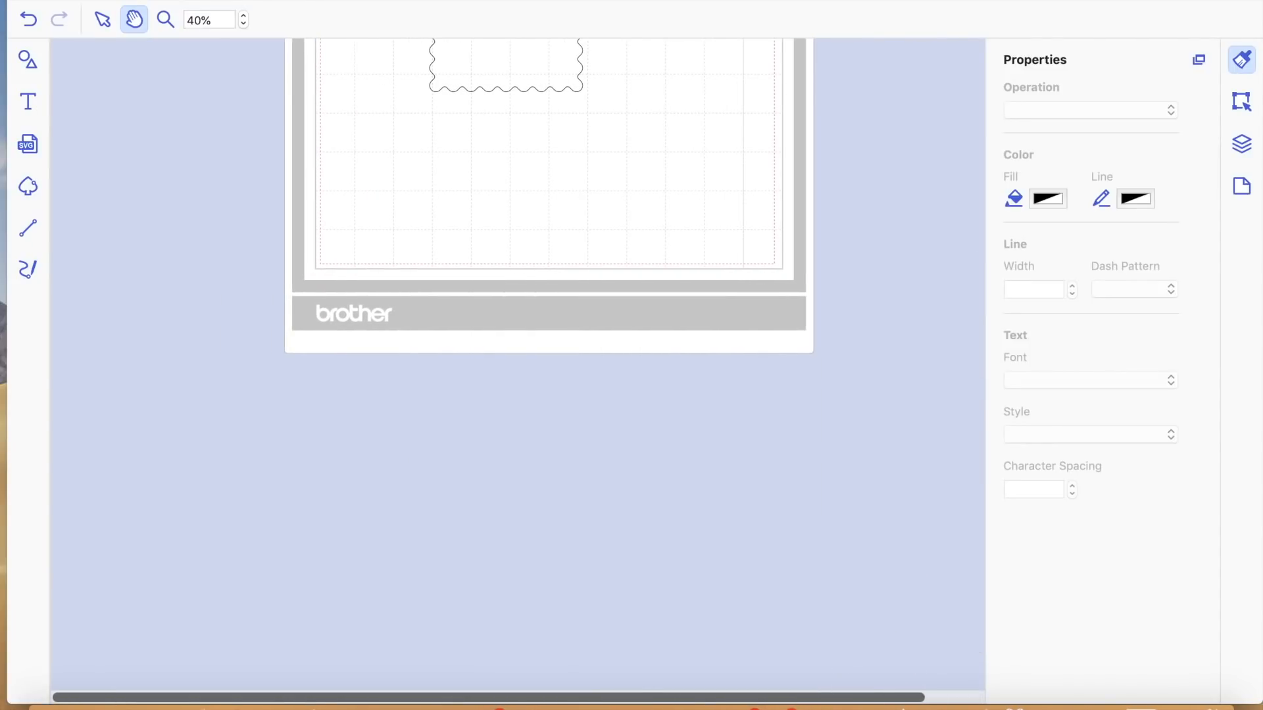
right_click(840, 521)
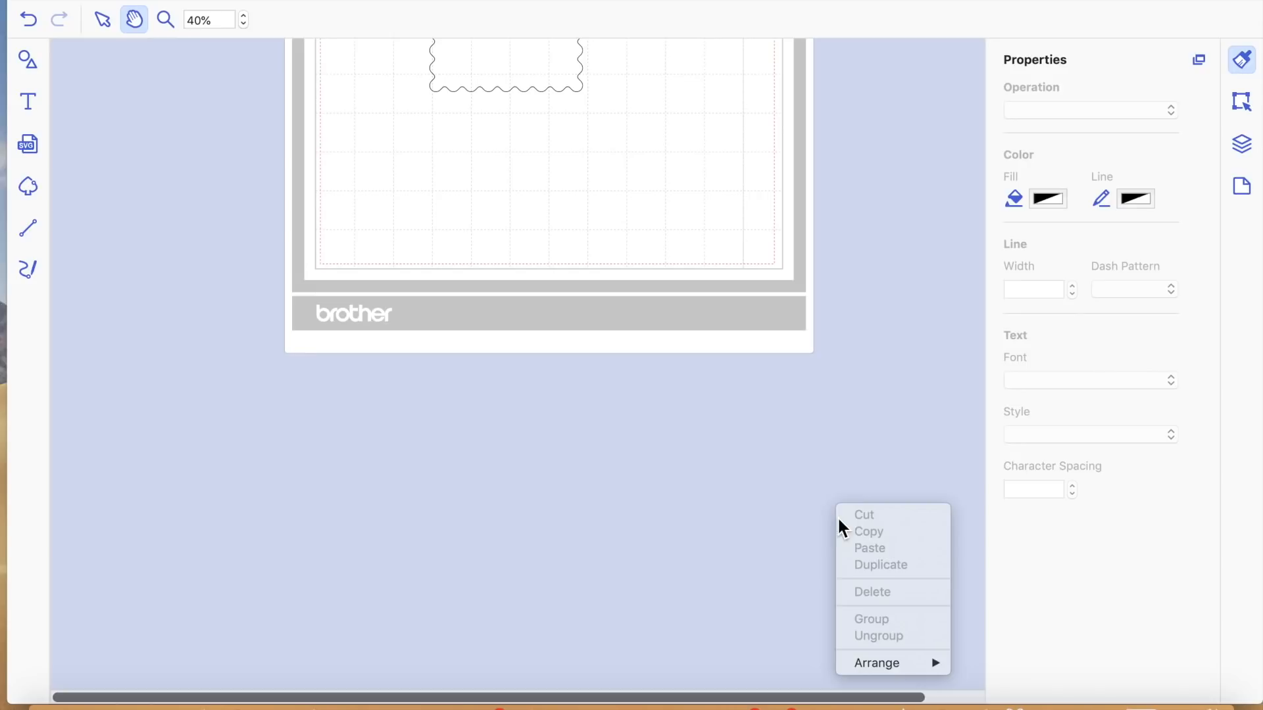
right_click(883, 429)
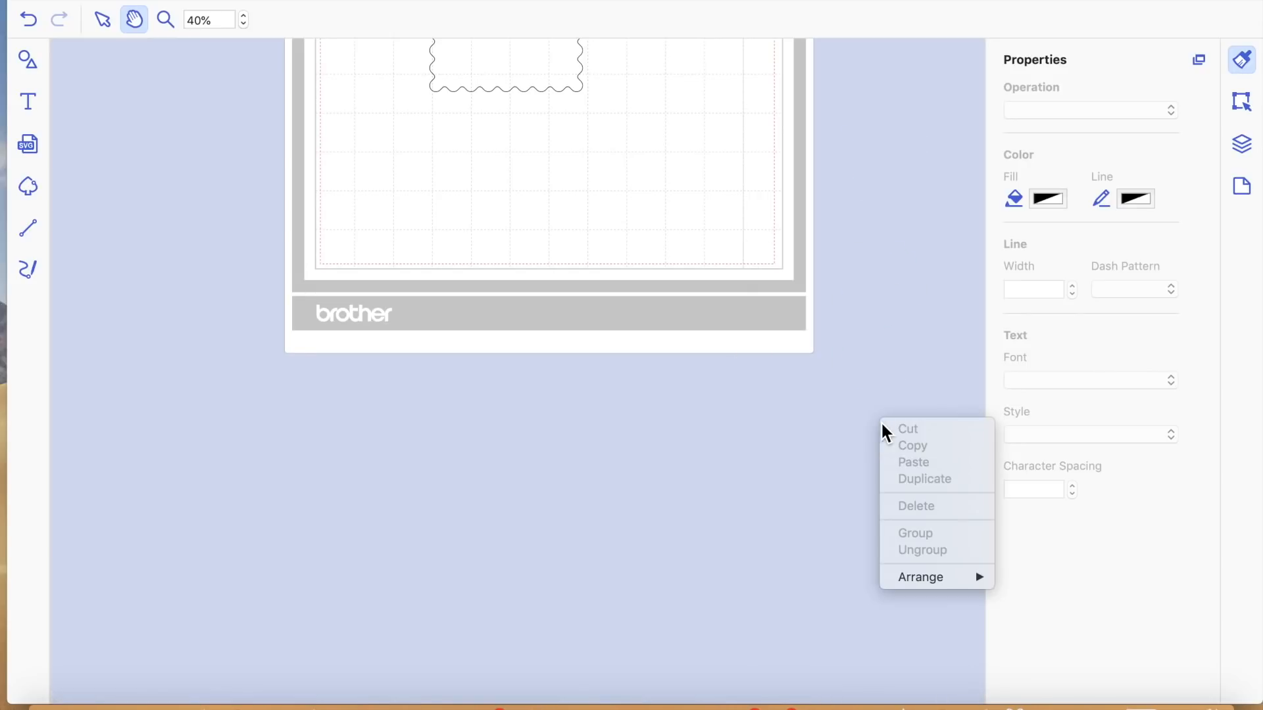
right_click(215, 225)
scroll(531, 224, "up", 1)
left_click(531, 231)
scroll(544, 235, "up", 10)
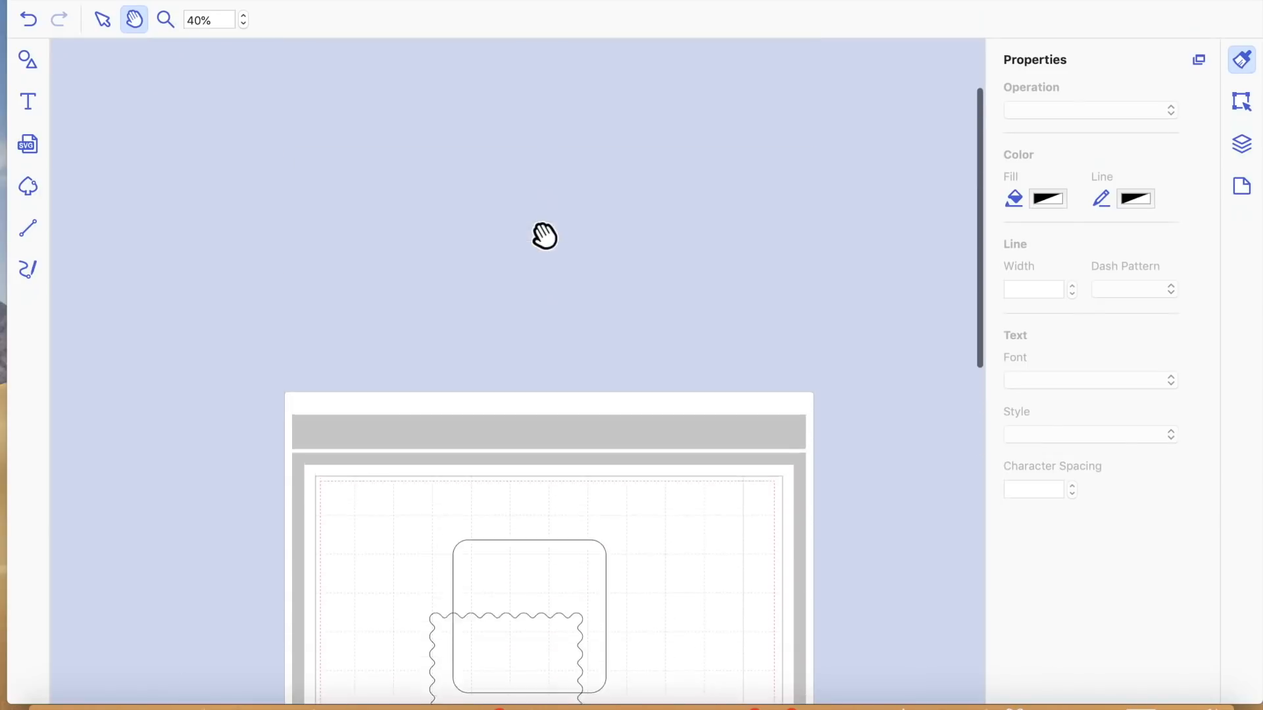
scroll(545, 236, "down", 3)
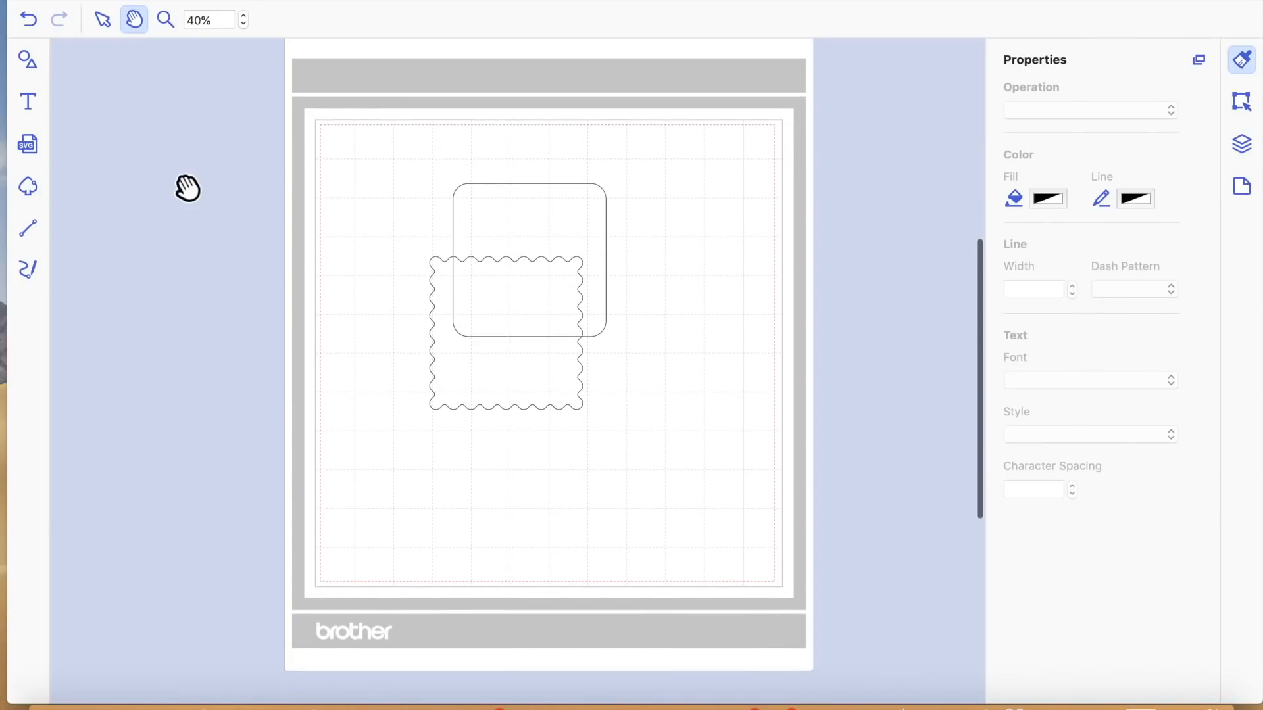
Zoom in on the two squares with the Zoom tool, and reduce the view zoom to 50%
left_click(166, 27)
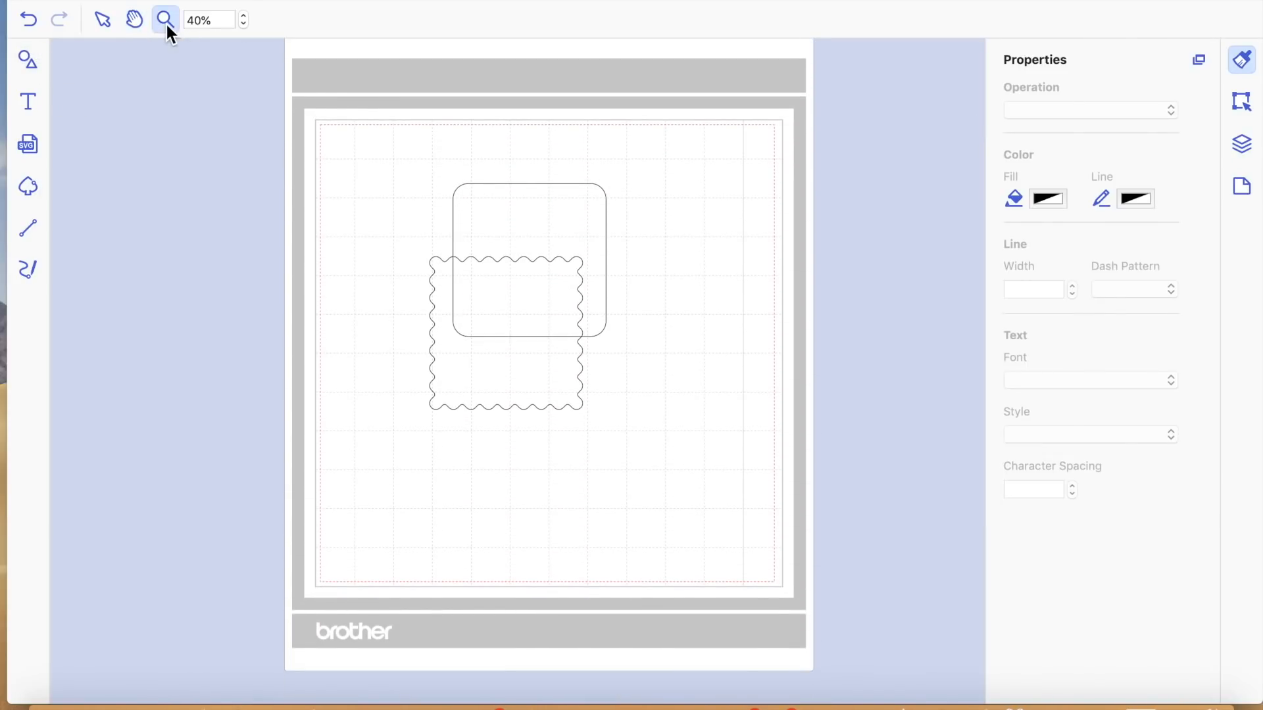
left_click(579, 269)
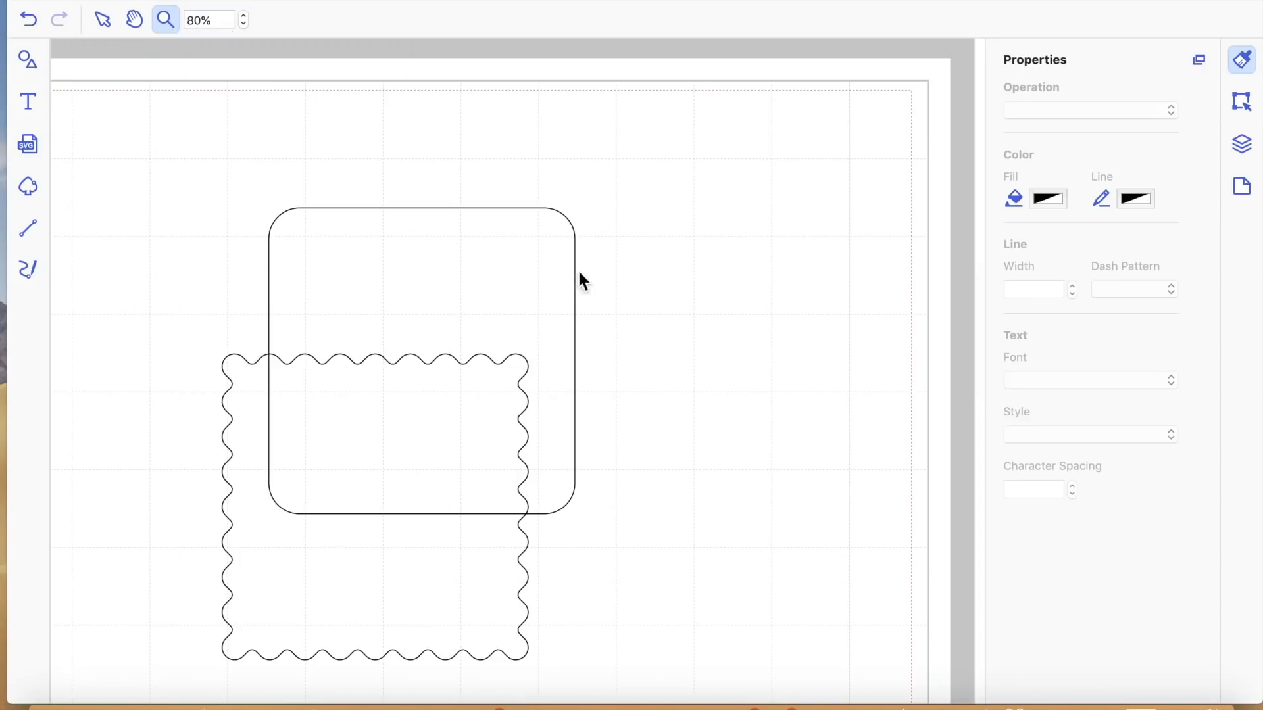
left_click(243, 24)
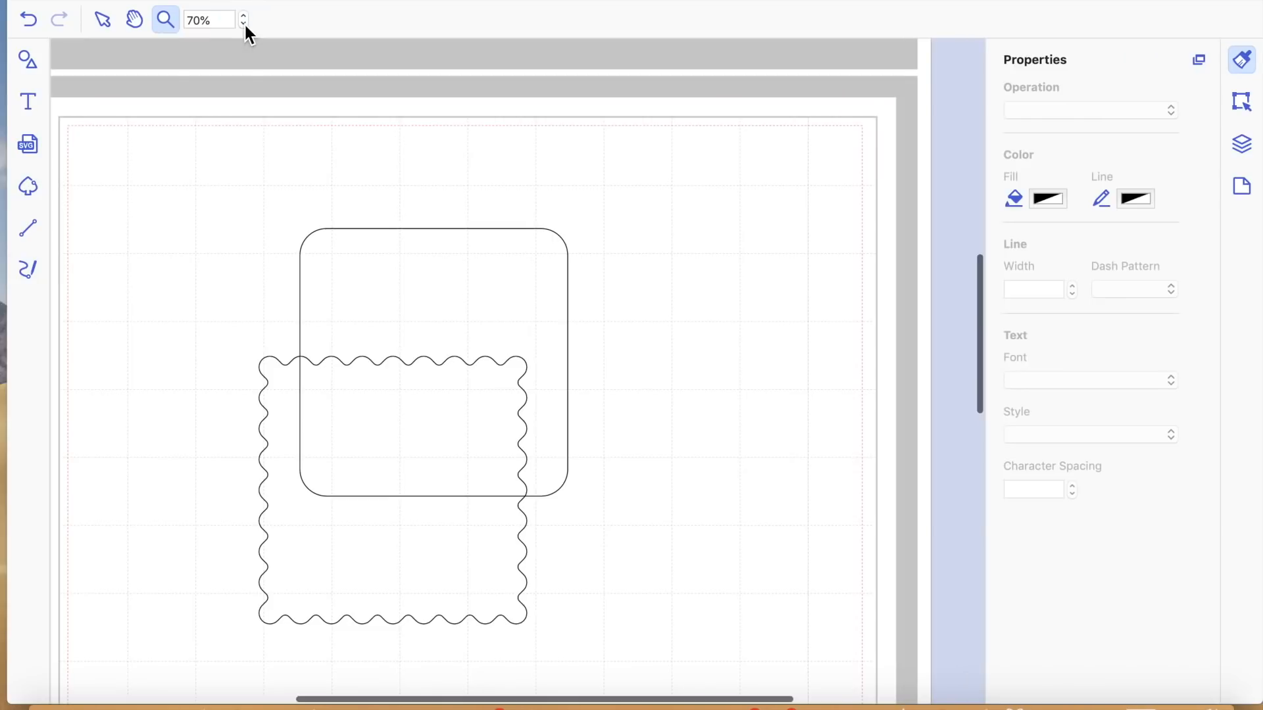
left_click(244, 24)
left_click(244, 24)
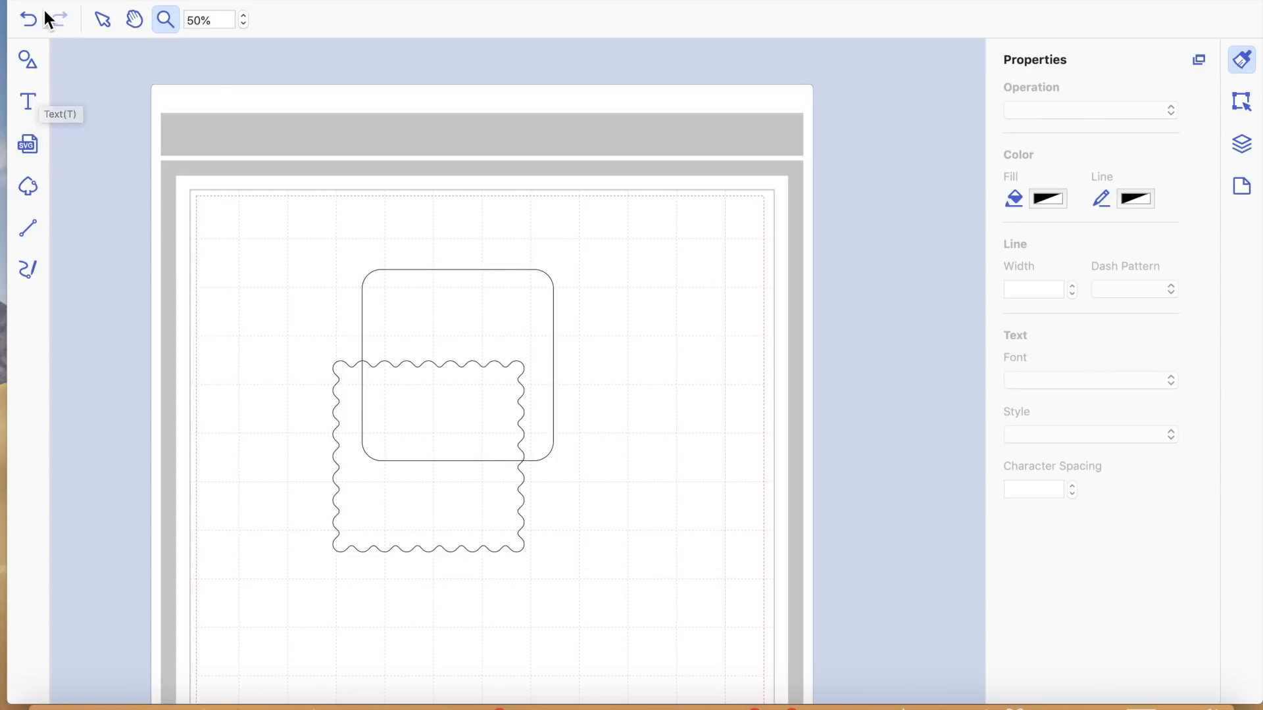
Review the Shapes, borders and Words categories of the built-in library, and hide the library
left_click(25, 59)
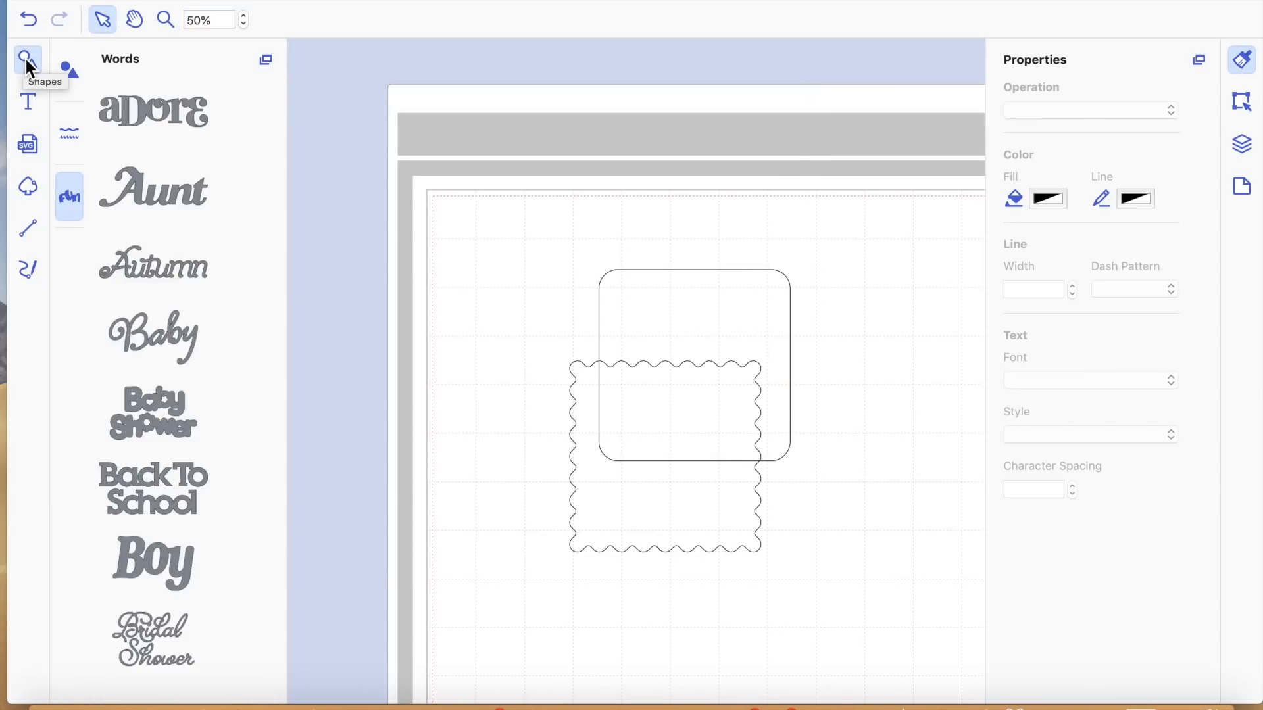
left_click(69, 72)
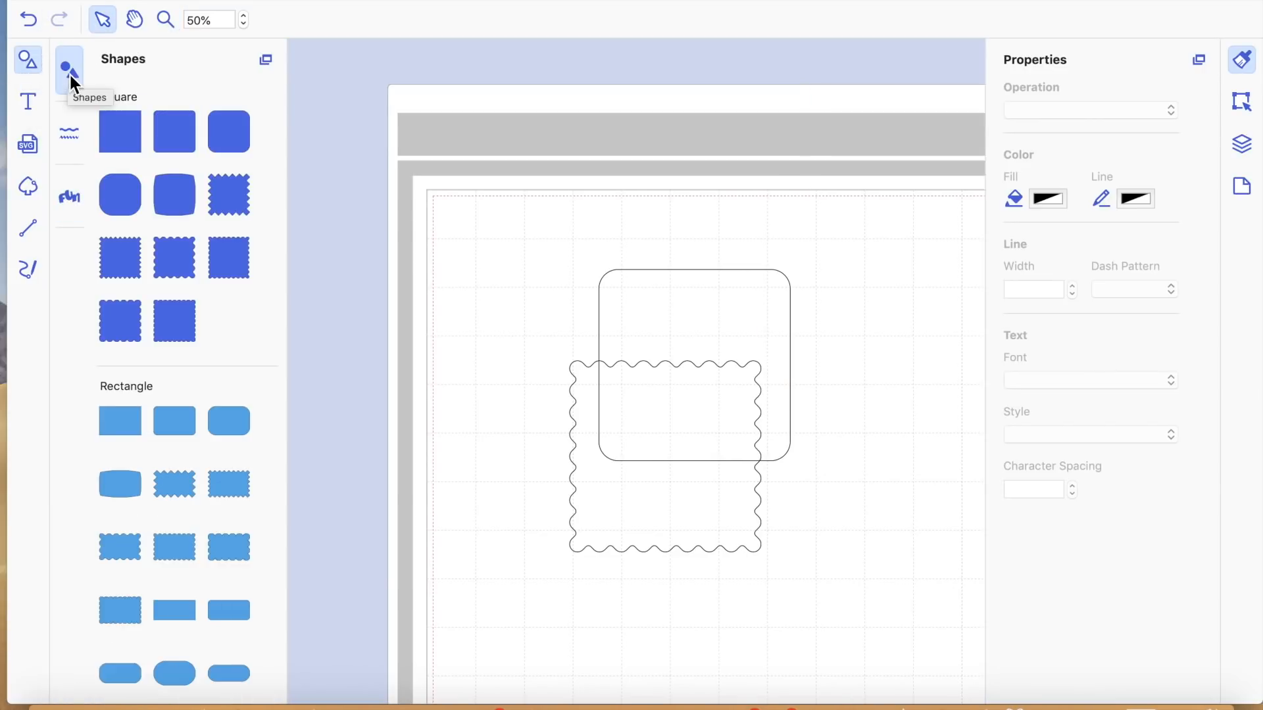
left_click(74, 132)
left_click(79, 192)
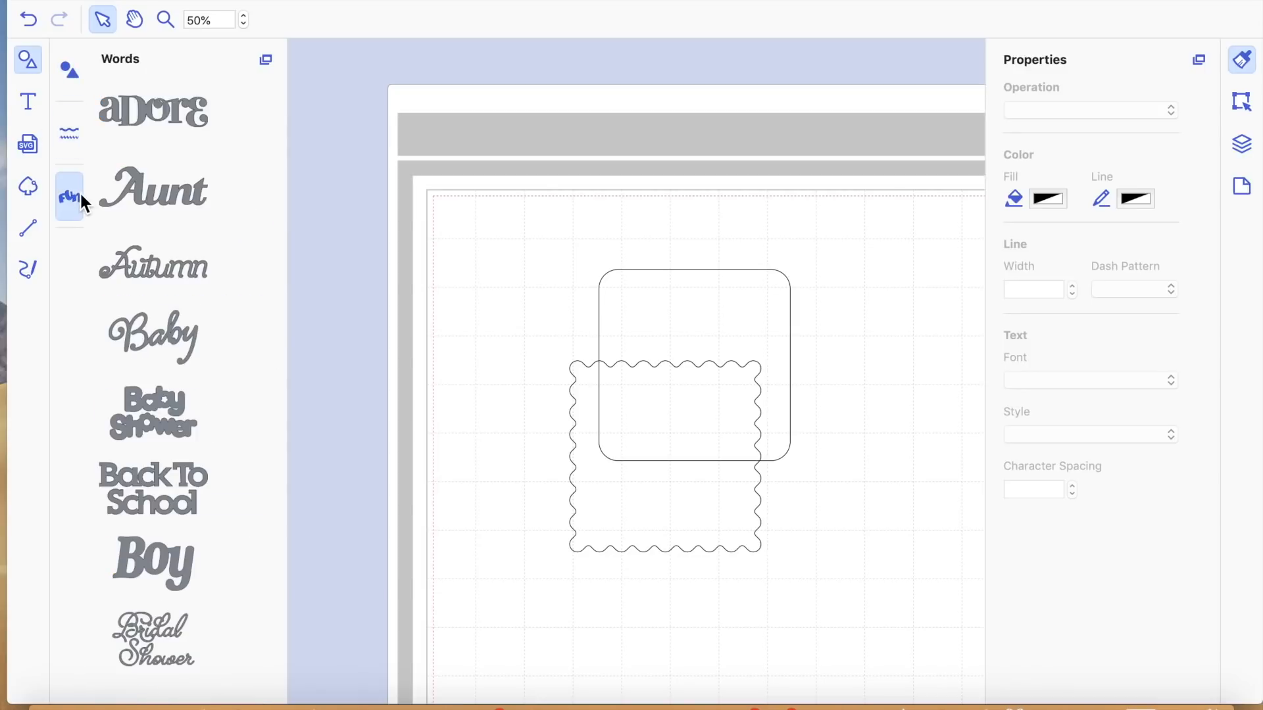
left_click(28, 59)
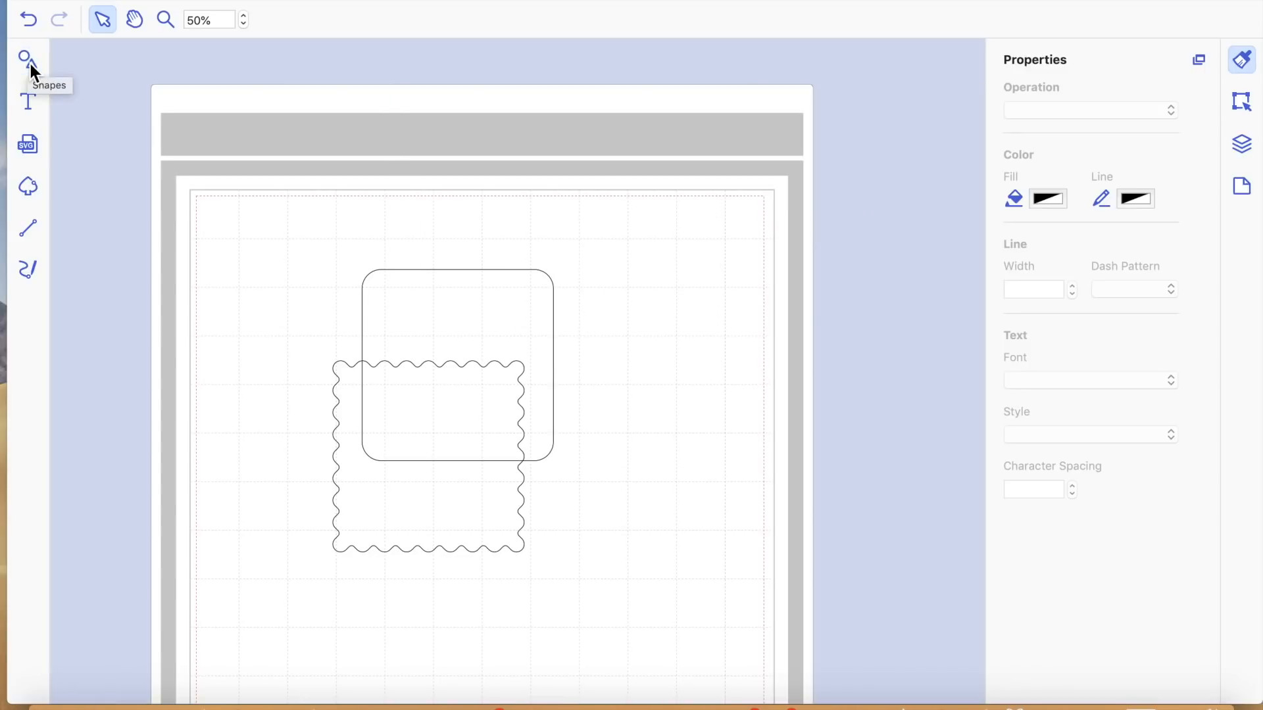
Show the SVG import file chooser and dismiss it without importing, and open the Image Tracing dialog
left_click(31, 142)
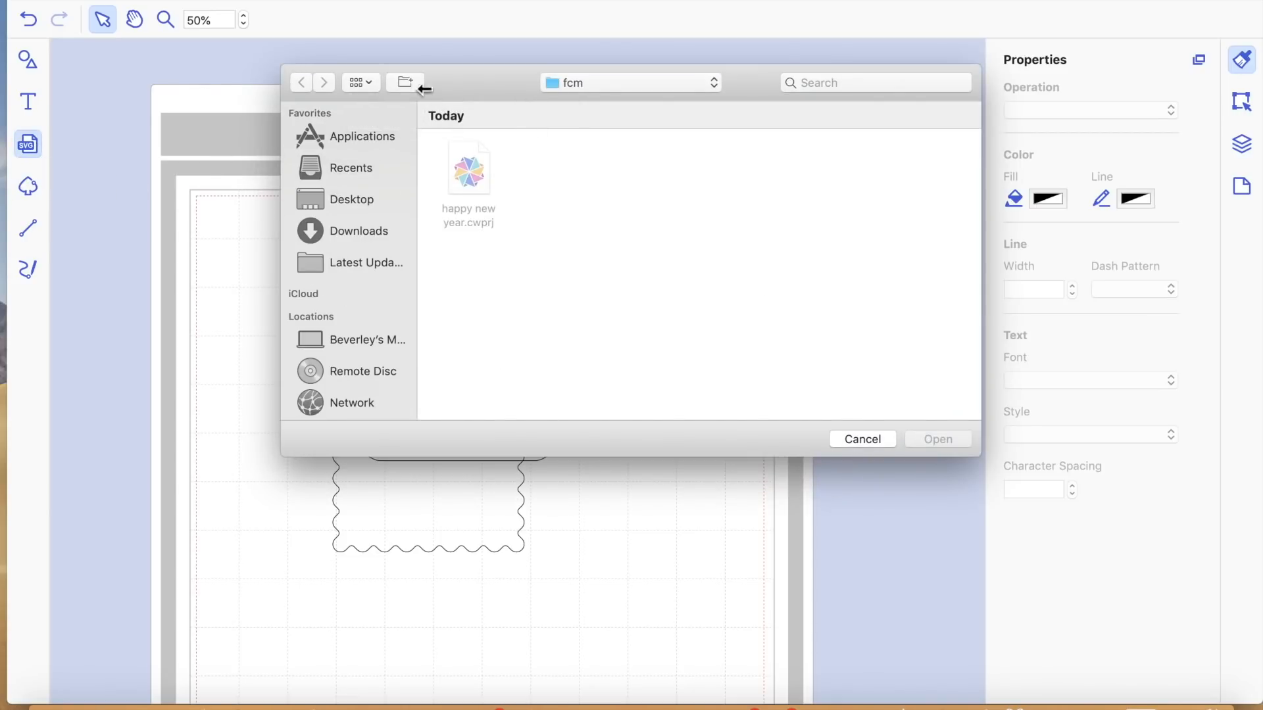
left_click(873, 440)
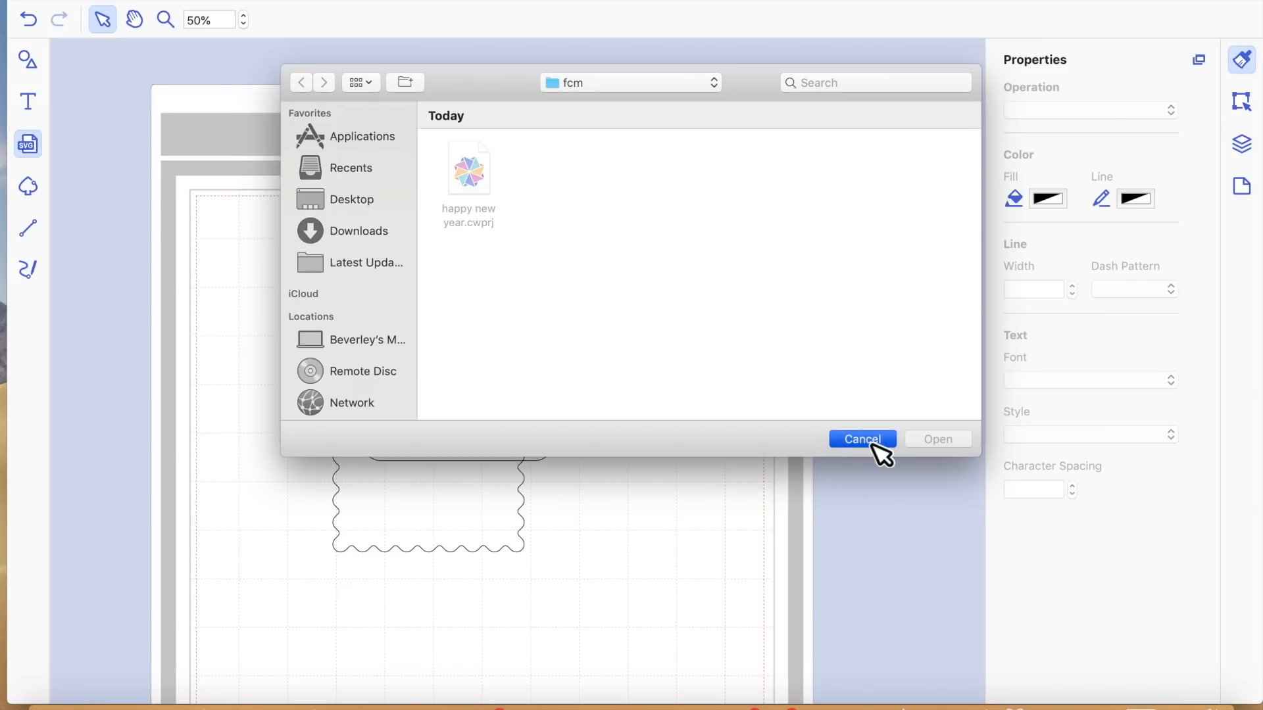
left_click(29, 187)
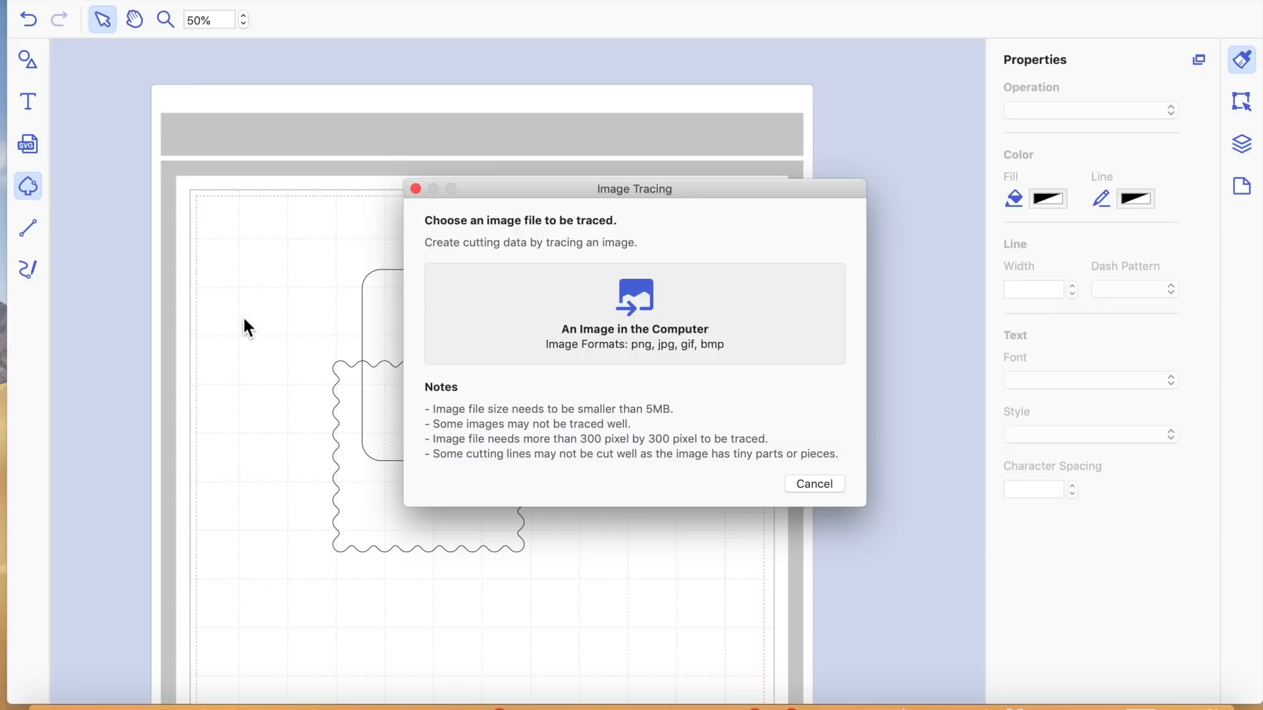
Dismiss the Image Tracing dialog, and draw and delete an open four-point straight-segment line above the rounded square
left_click(415, 189)
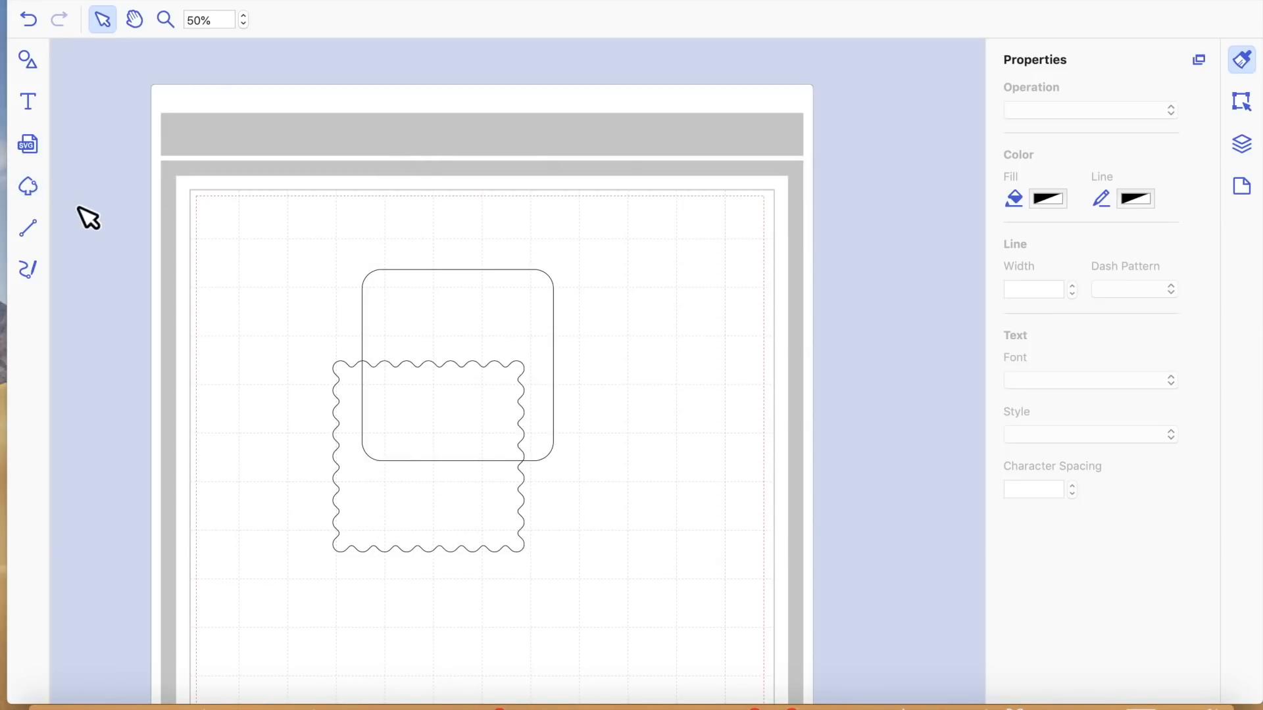
left_click(33, 225)
left_click(262, 224)
left_click(401, 232)
left_click(532, 262)
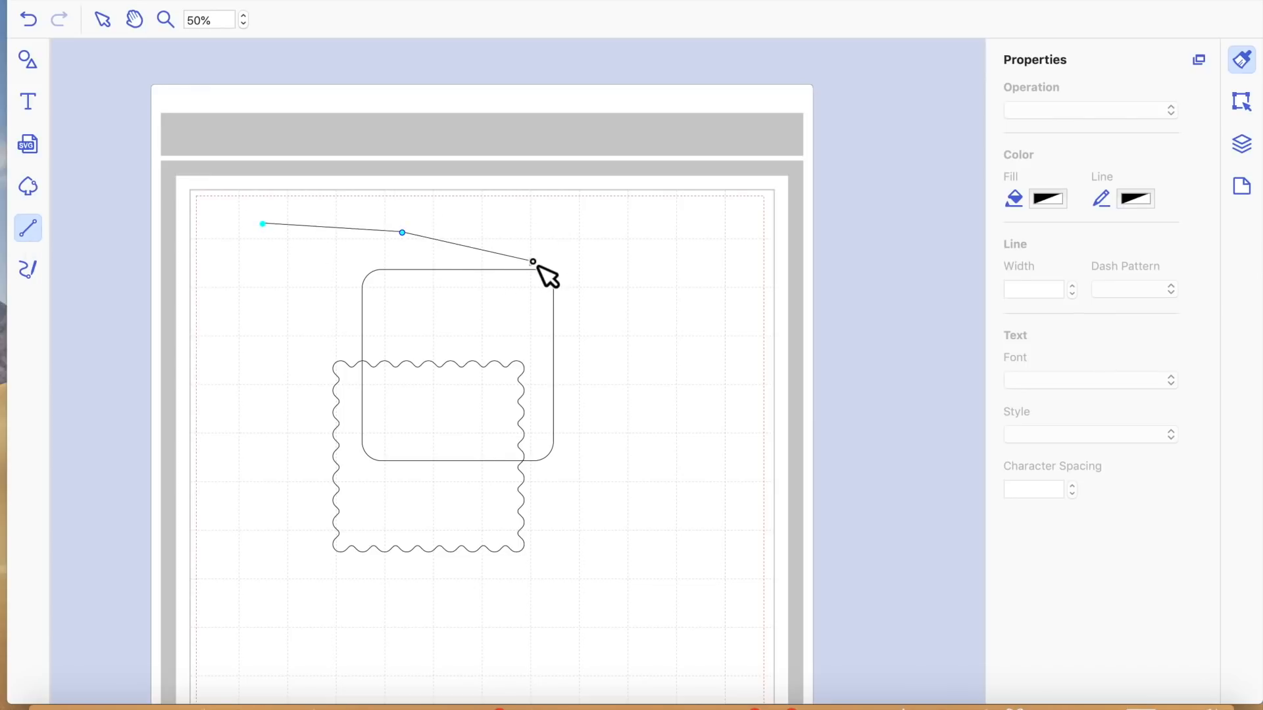
left_click(555, 216)
left_click(556, 216)
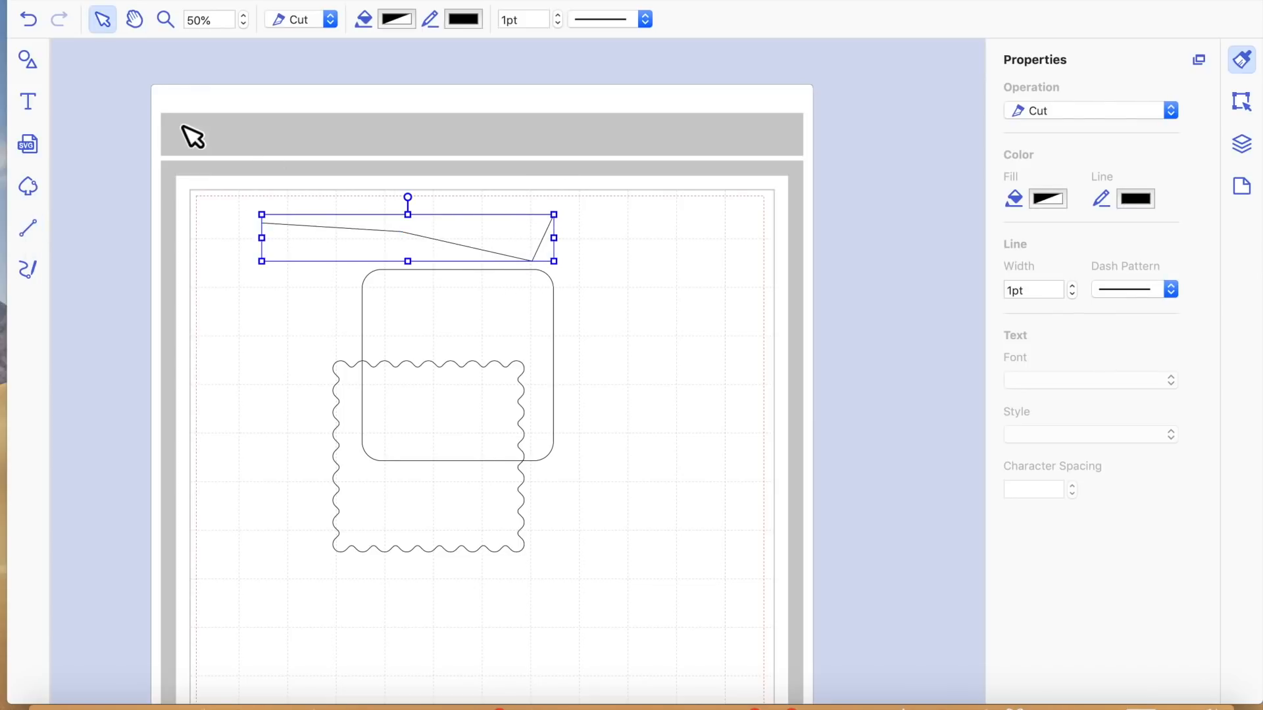
key("Delete")
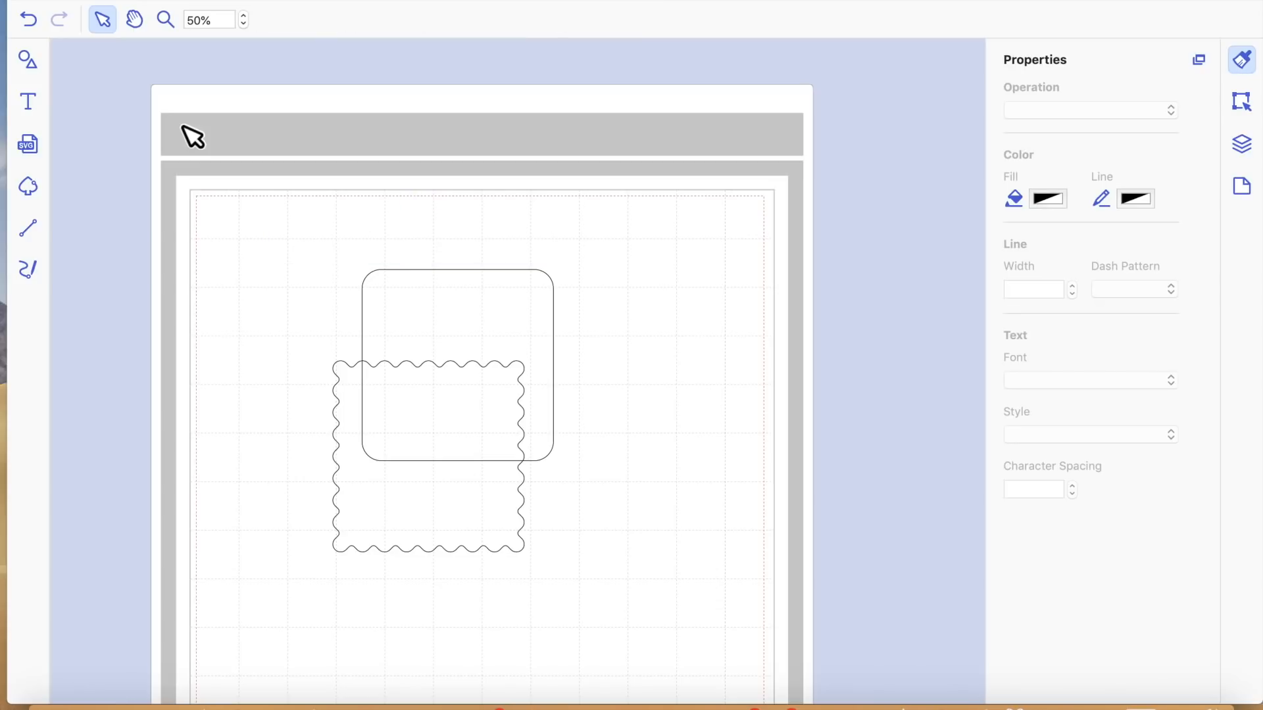
Draw a looping freehand curve over the two squares, and try undoing and redoing it before removing it with Undo
left_click(30, 270)
mouse_move(364, 268)
left_mouse_down()
mouse_move(261, 301)
mouse_move(600, 364)
mouse_move(642, 355)
mouse_move(576, 383)
mouse_move(556, 482)
left_mouse_up()
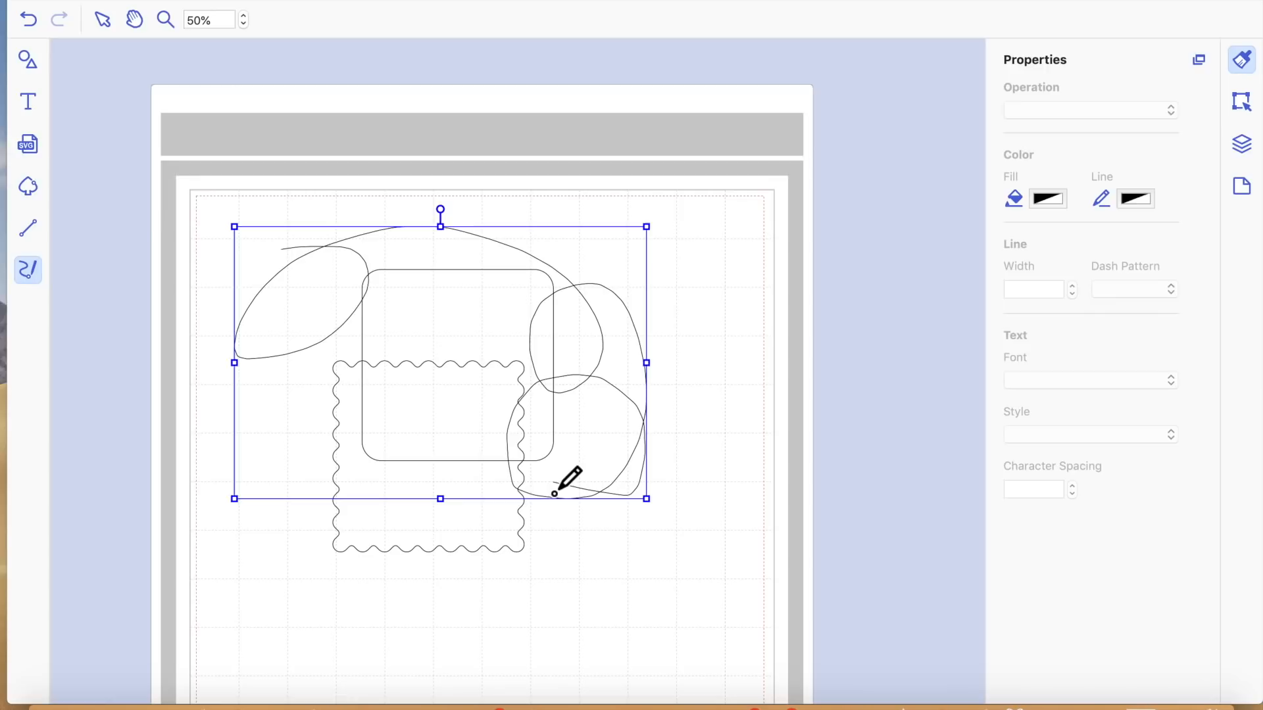
left_click(29, 19)
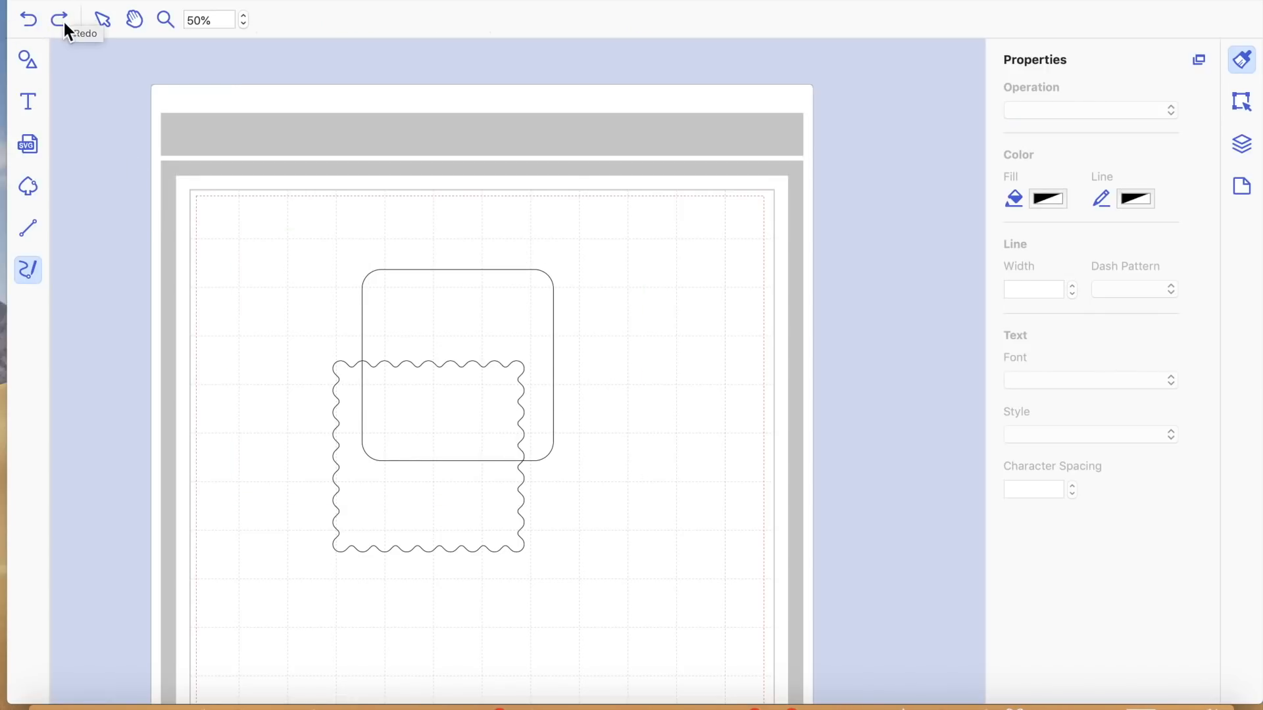
left_click(58, 17)
left_click(27, 18)
left_click(31, 106)
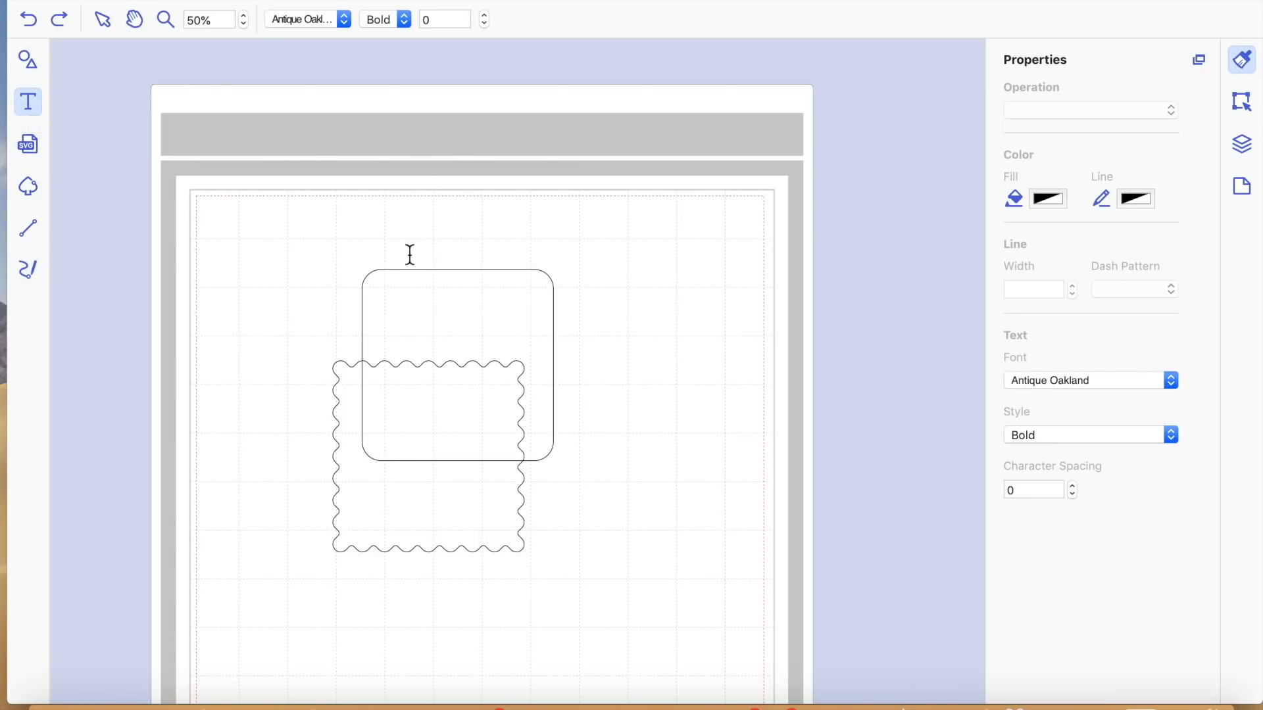
left_click(469, 377)
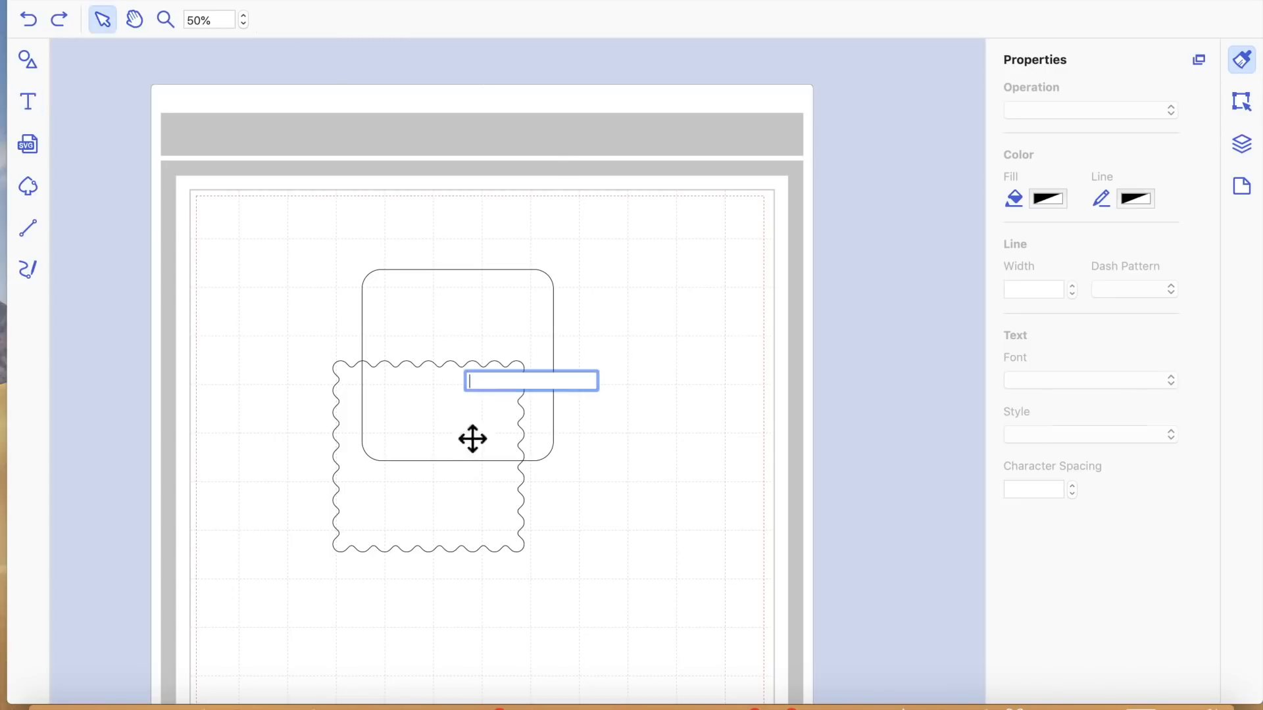
left_click(393, 345)
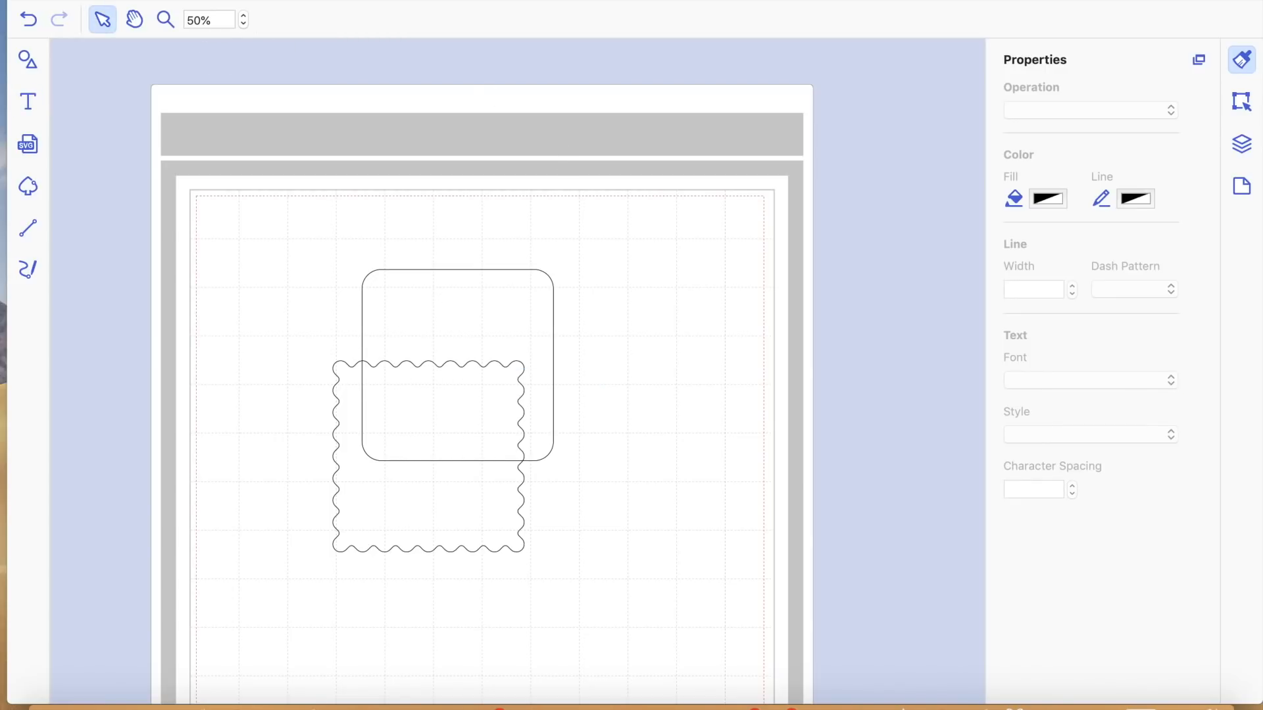
Delete the rounded square and the scalloped square from the mat
left_click(428, 318)
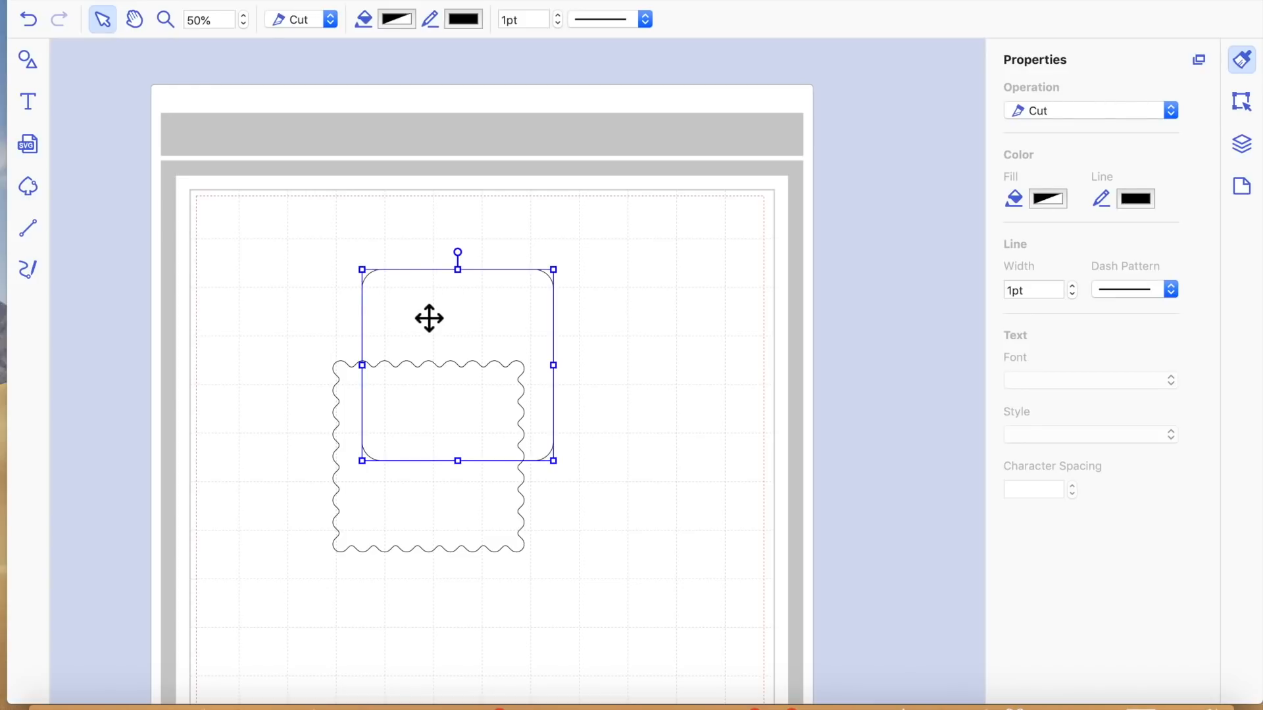
key("Delete")
left_click(406, 429)
key("Delete")
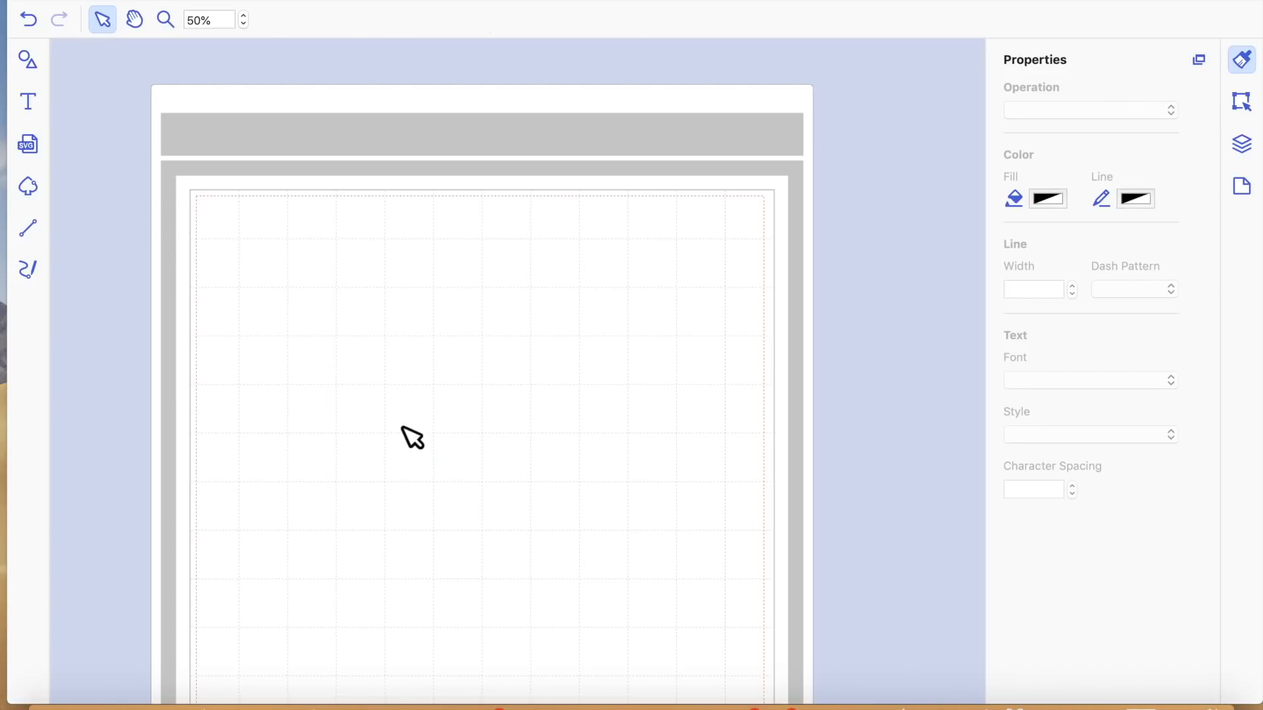
Add the text "BIG top" in the Big Top font near the upper end of the mat
left_click(28, 101)
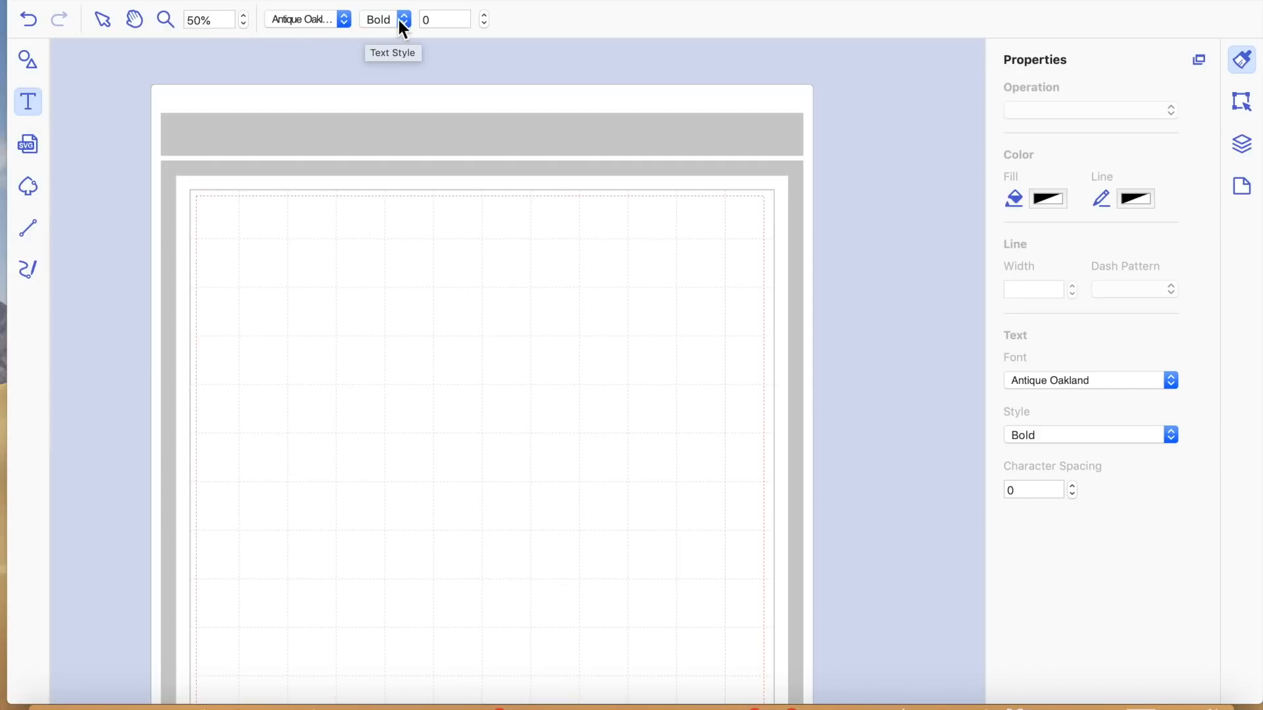
left_click(344, 19)
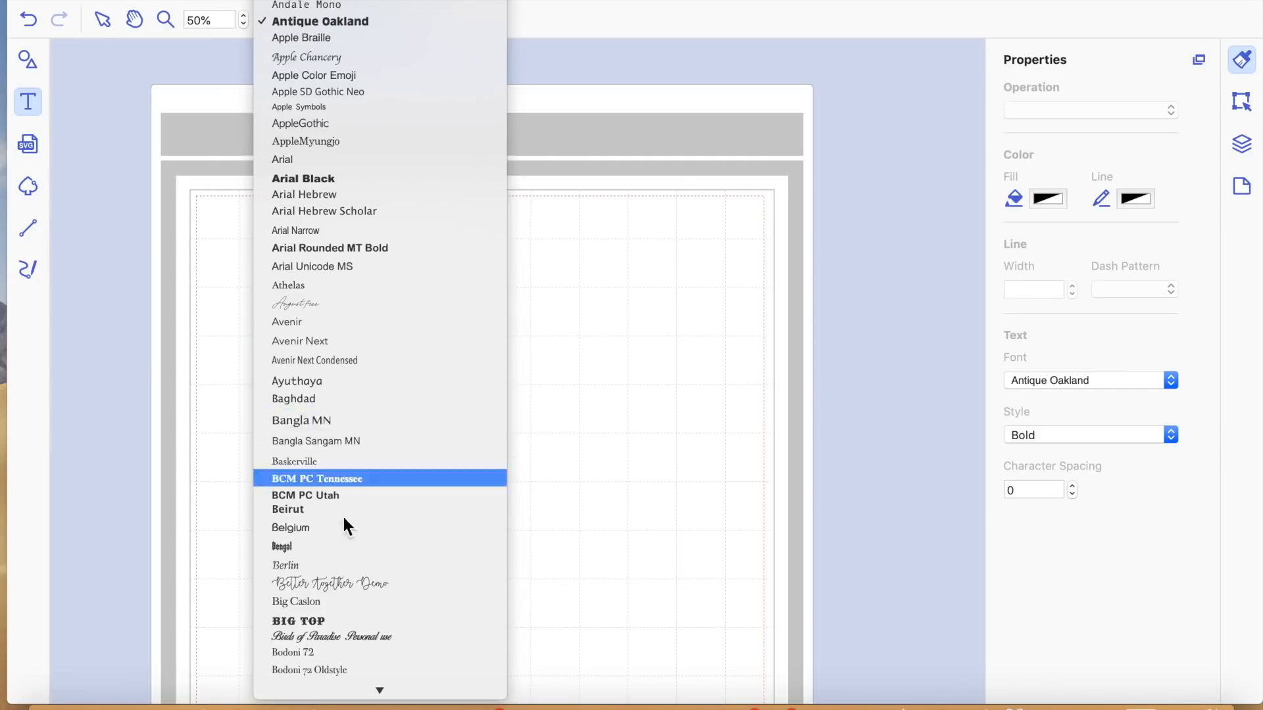
left_click(323, 624)
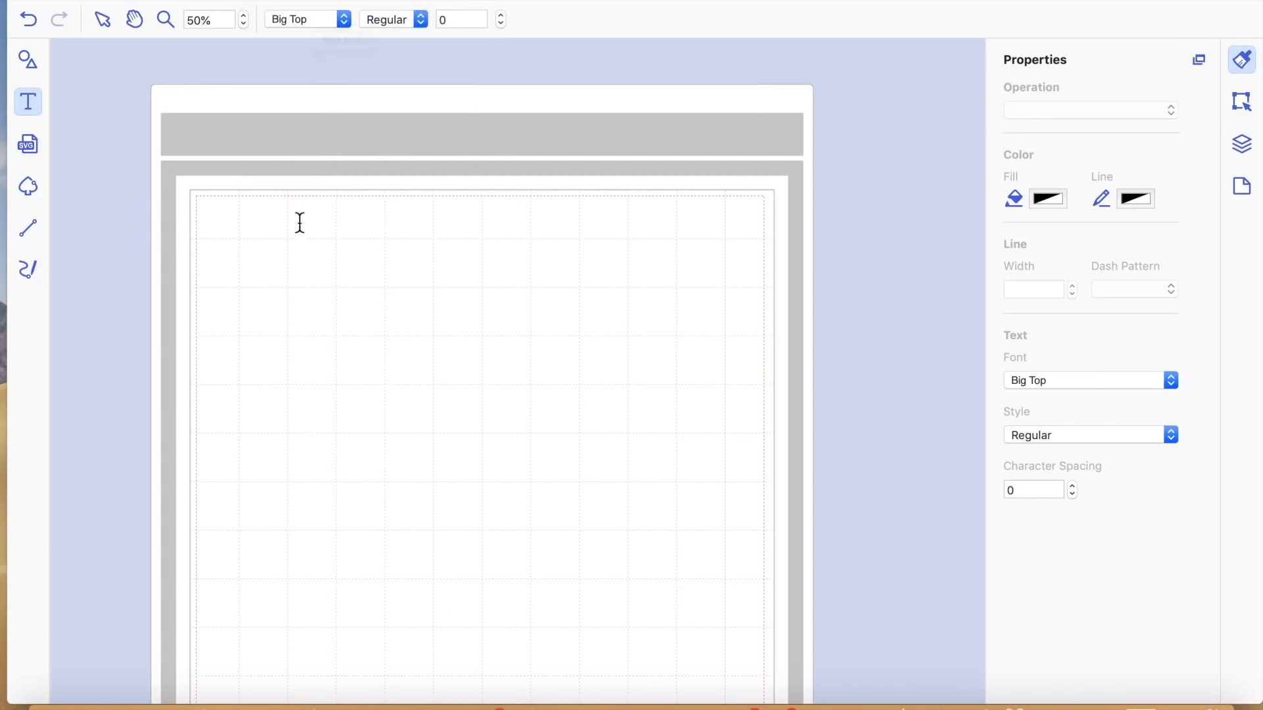
left_click(291, 251)
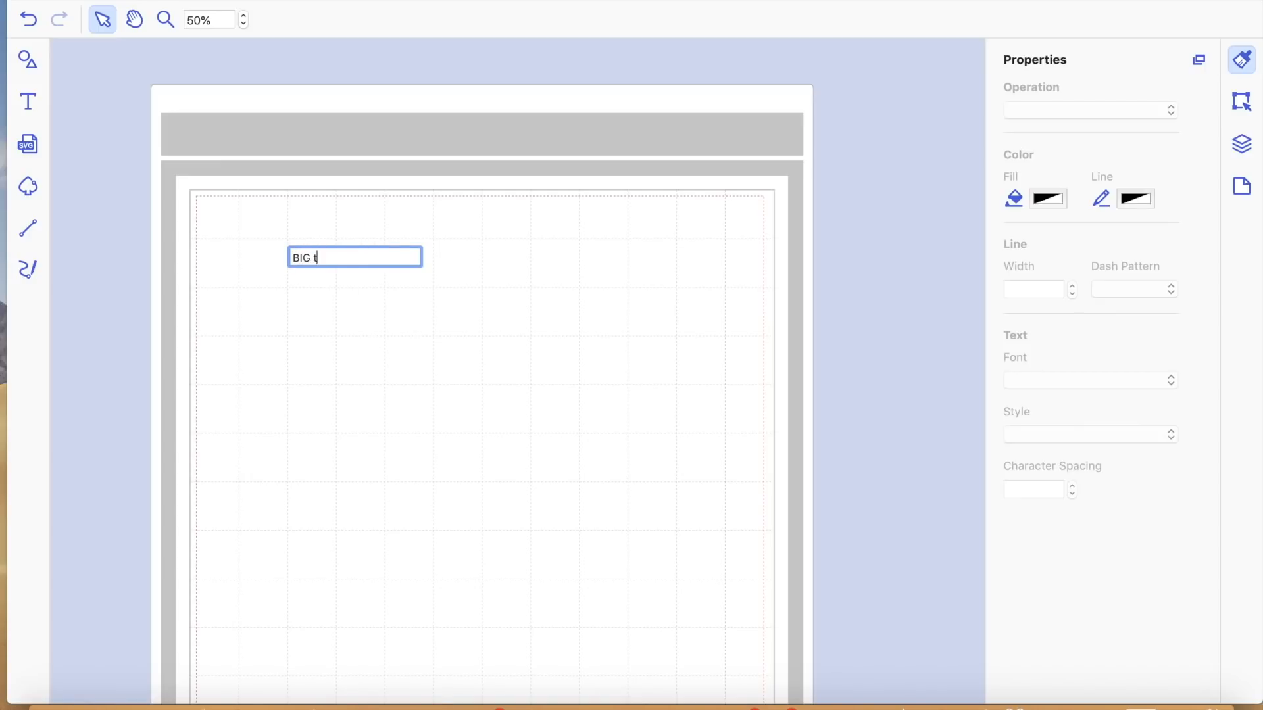
key("Return")
left_click(338, 56)
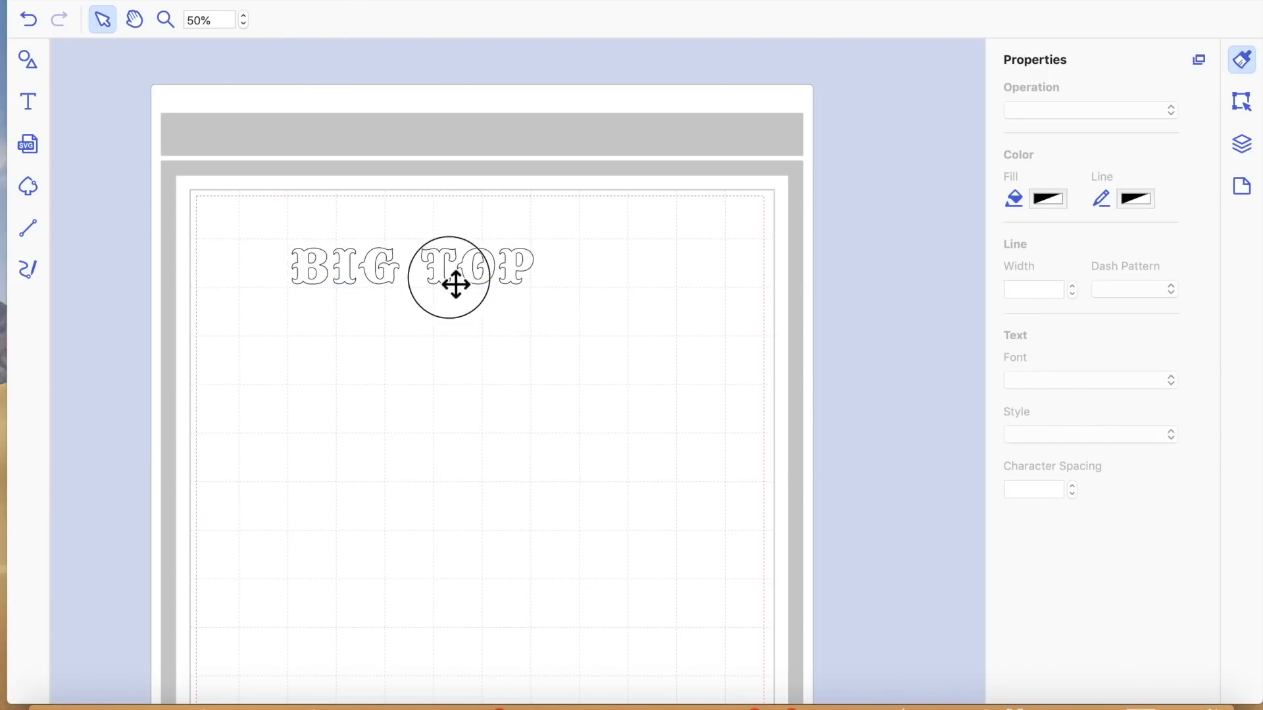
Fill the BIG TOP text with the Sky color and dismiss the color picker
left_click(454, 283)
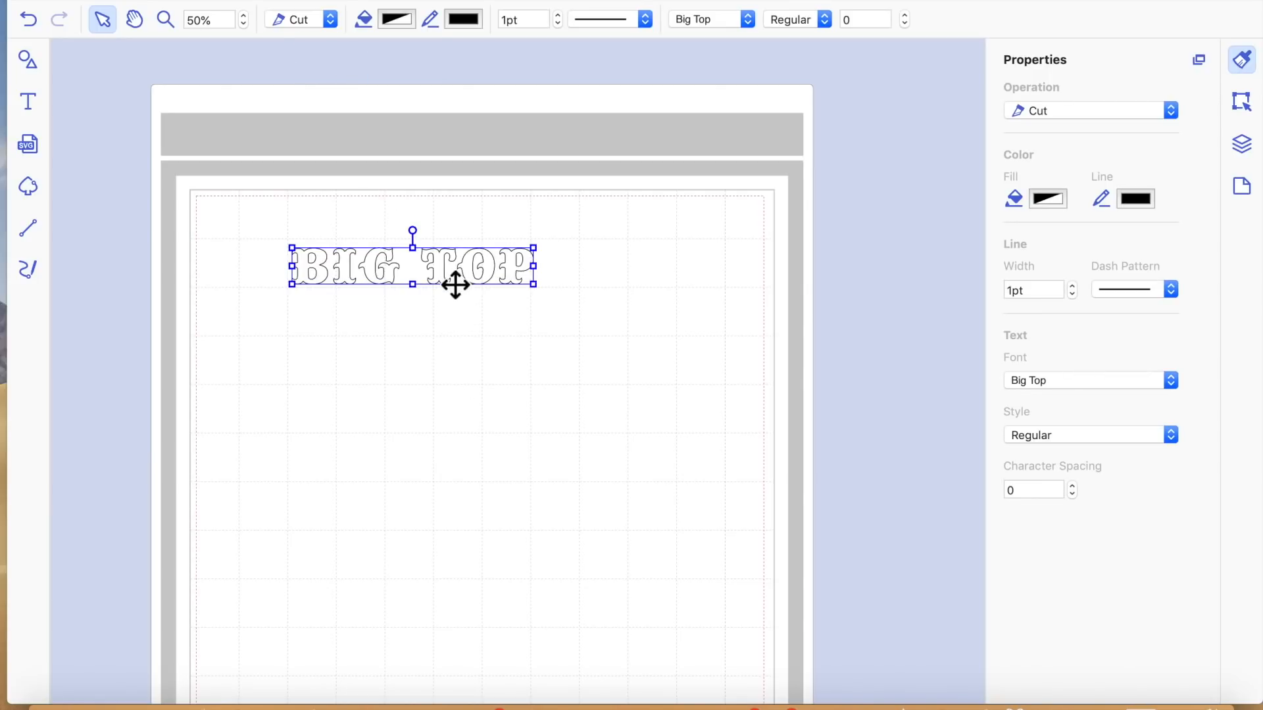
left_click(1048, 200)
left_click(127, 463)
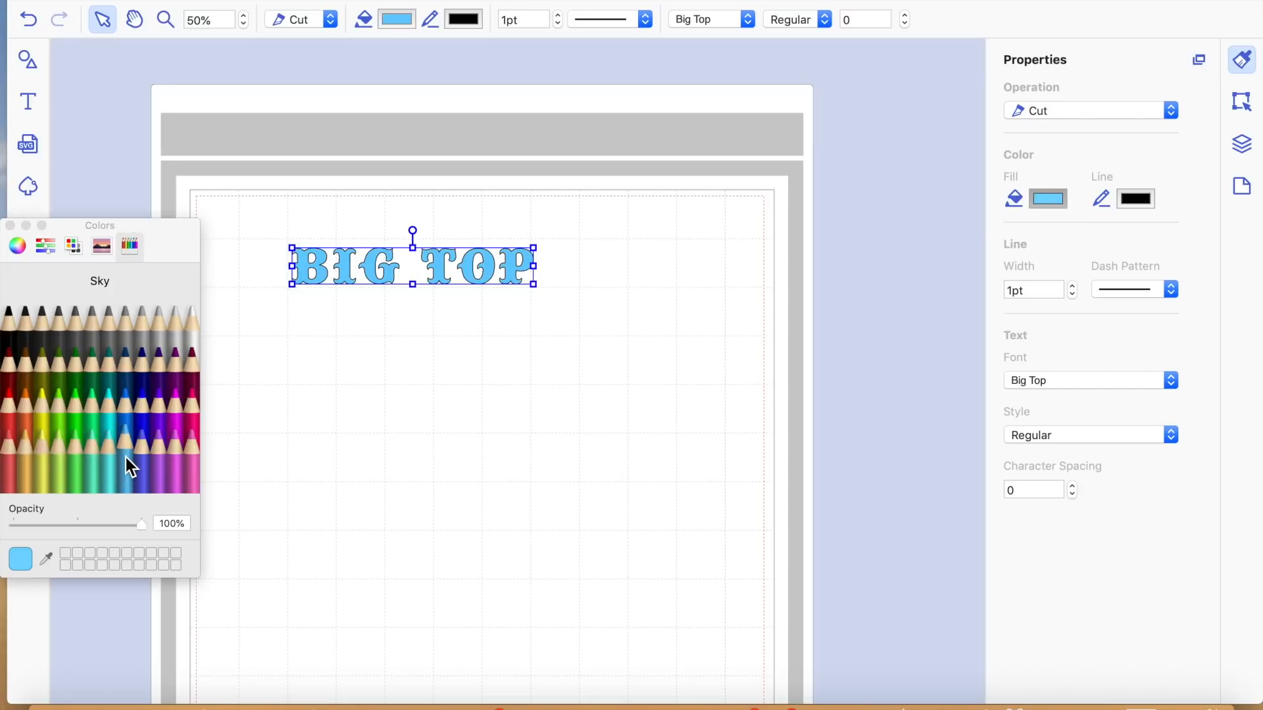
left_click(490, 494)
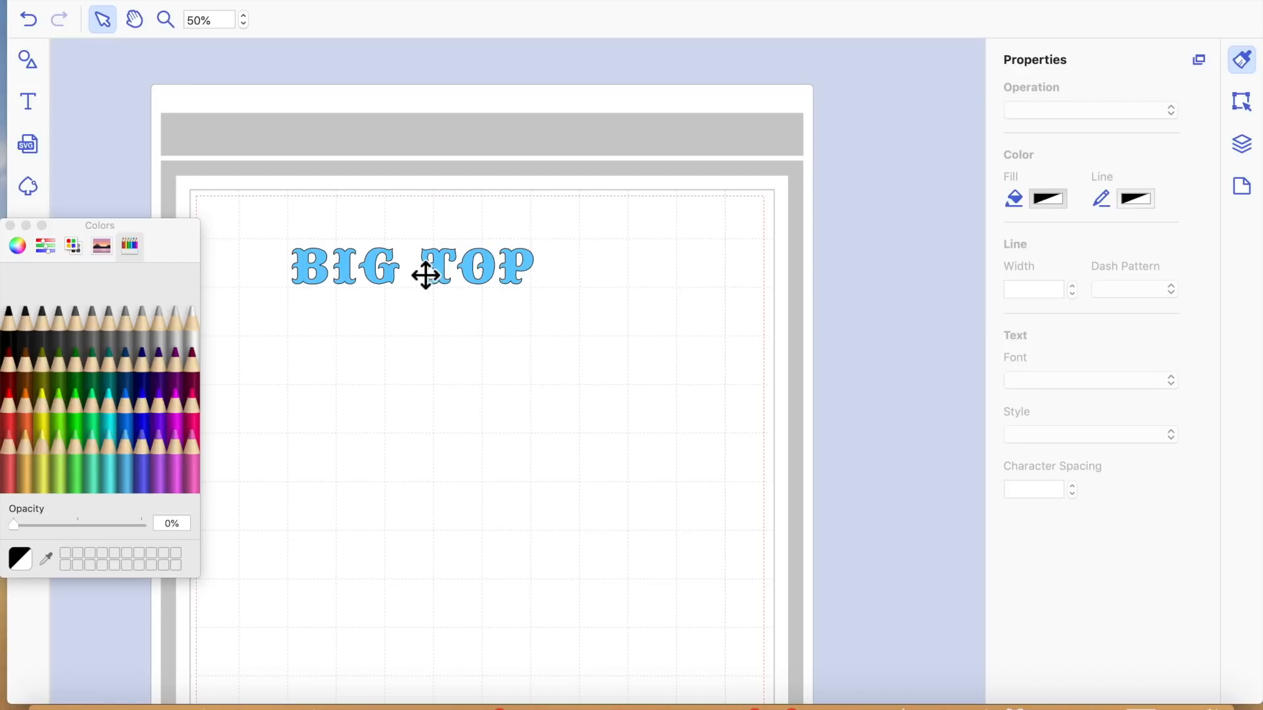
left_click_drag(189, 254, 253, 262)
left_click(92, 244)
Enlarge the BIG TOP text proportionally and stretch it downward to more than three times its height
left_click(355, 285)
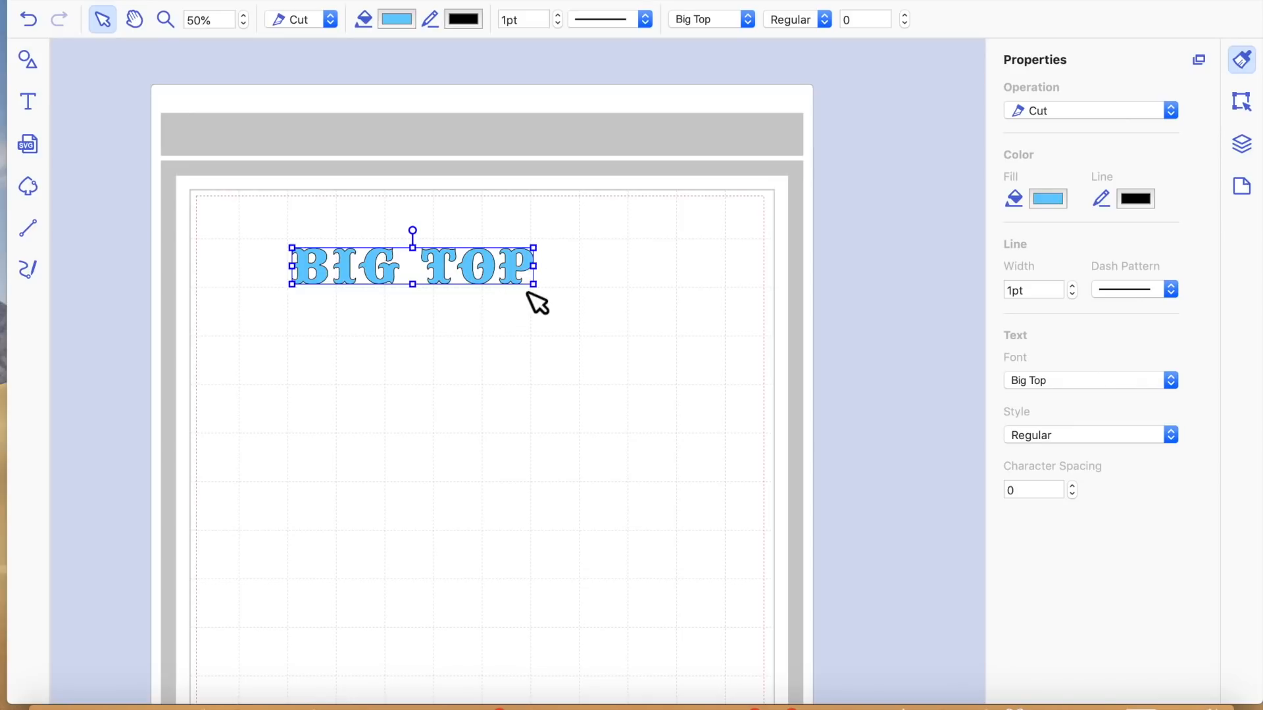
left_click_drag(534, 284, 597, 350)
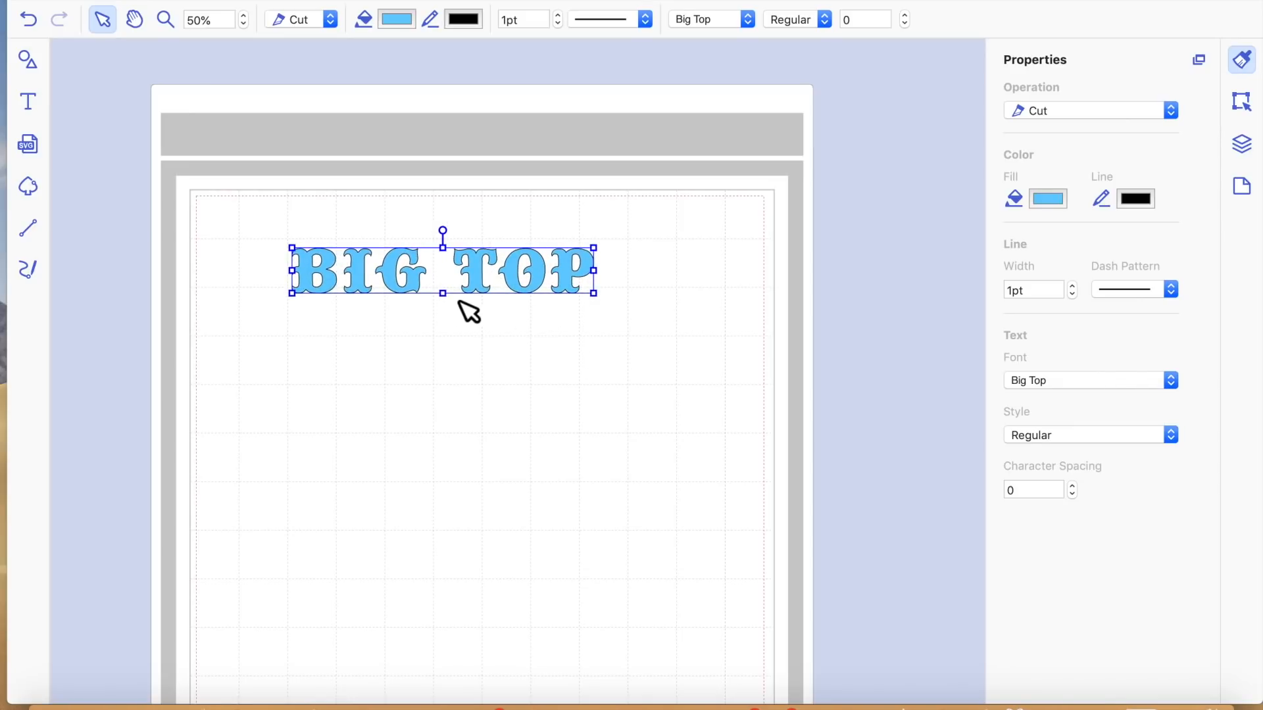
left_click_drag(451, 299, 445, 400)
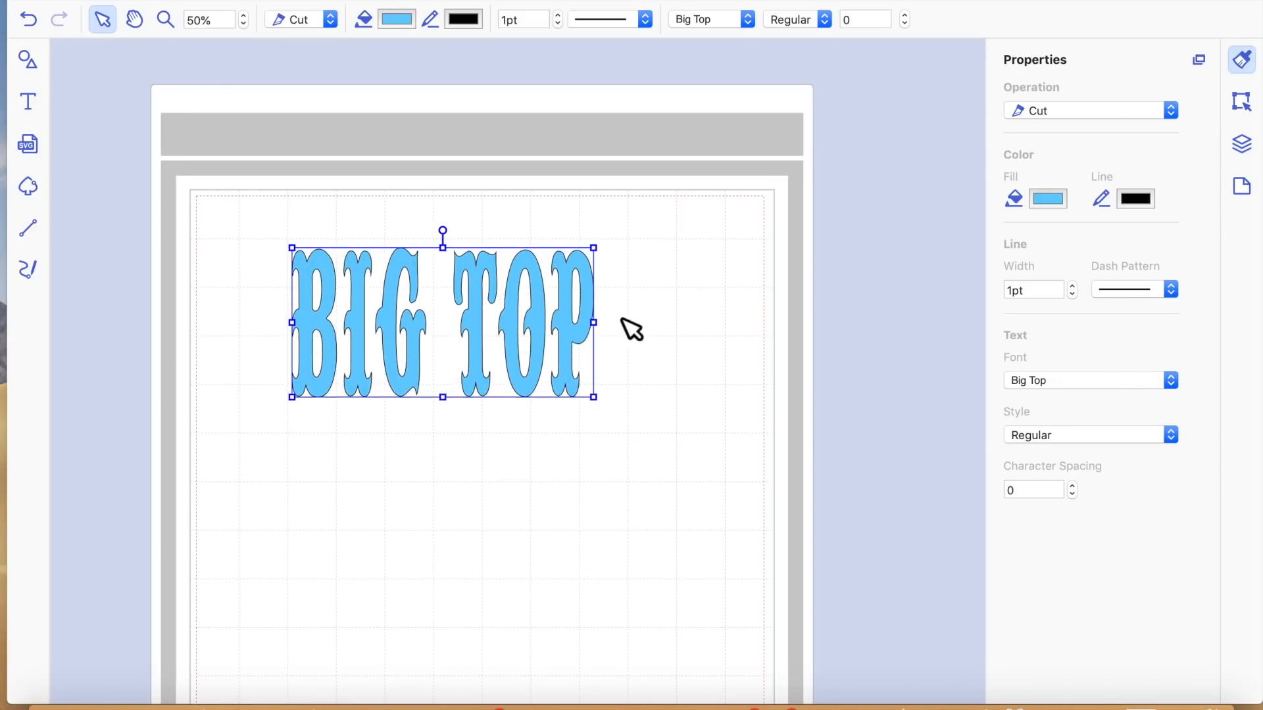
Replace the wording of the BIG TOP text with "circus"
left_click(600, 338)
left_click(564, 325)
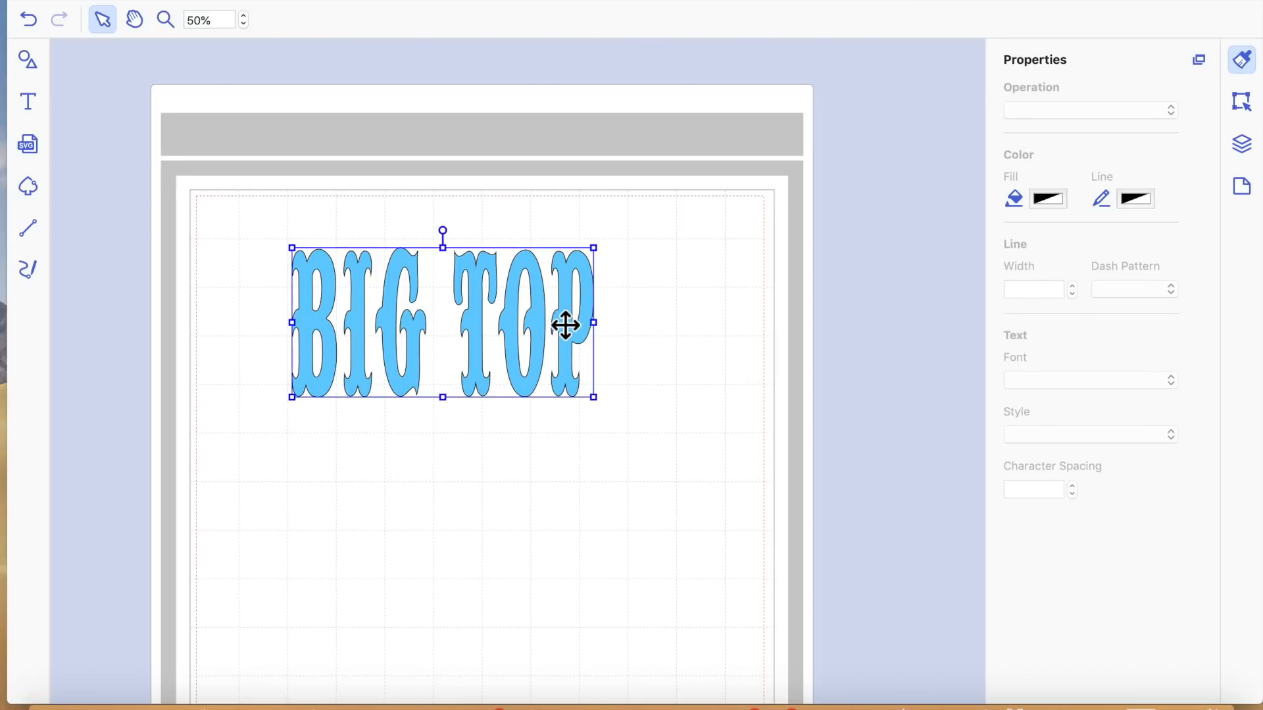
double_click(428, 373)
left_click(429, 373)
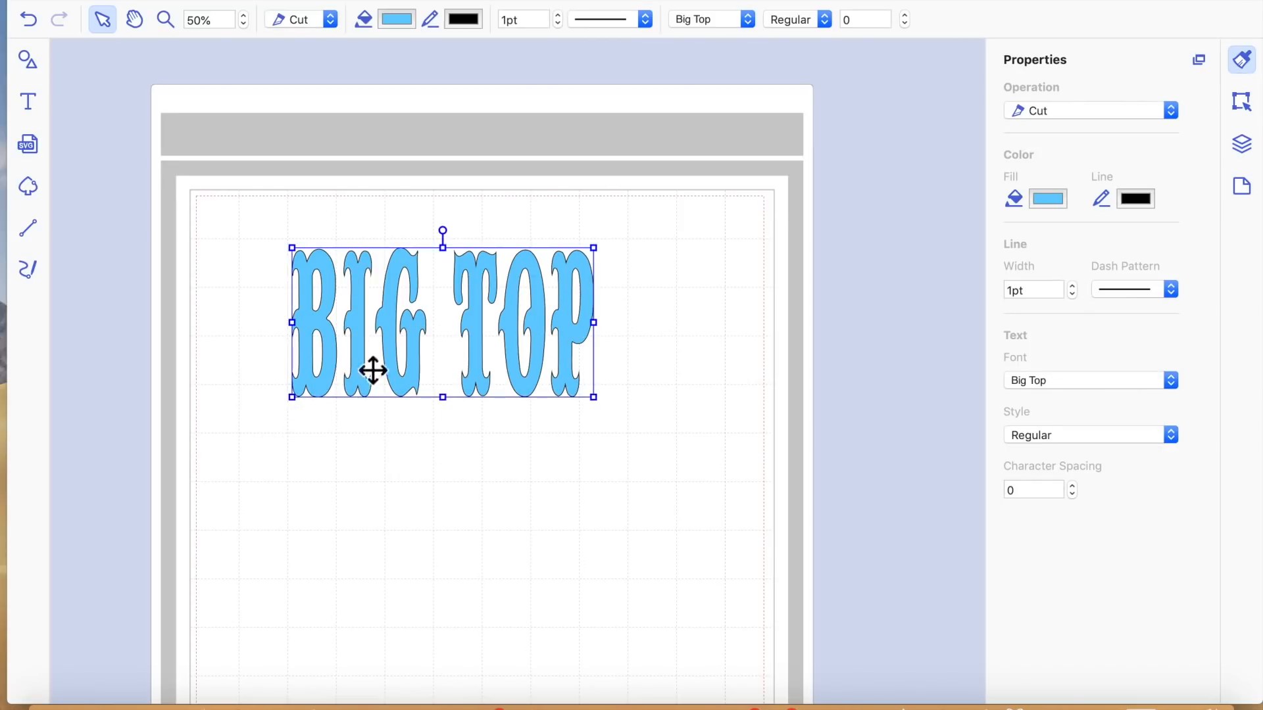
double_click(385, 334)
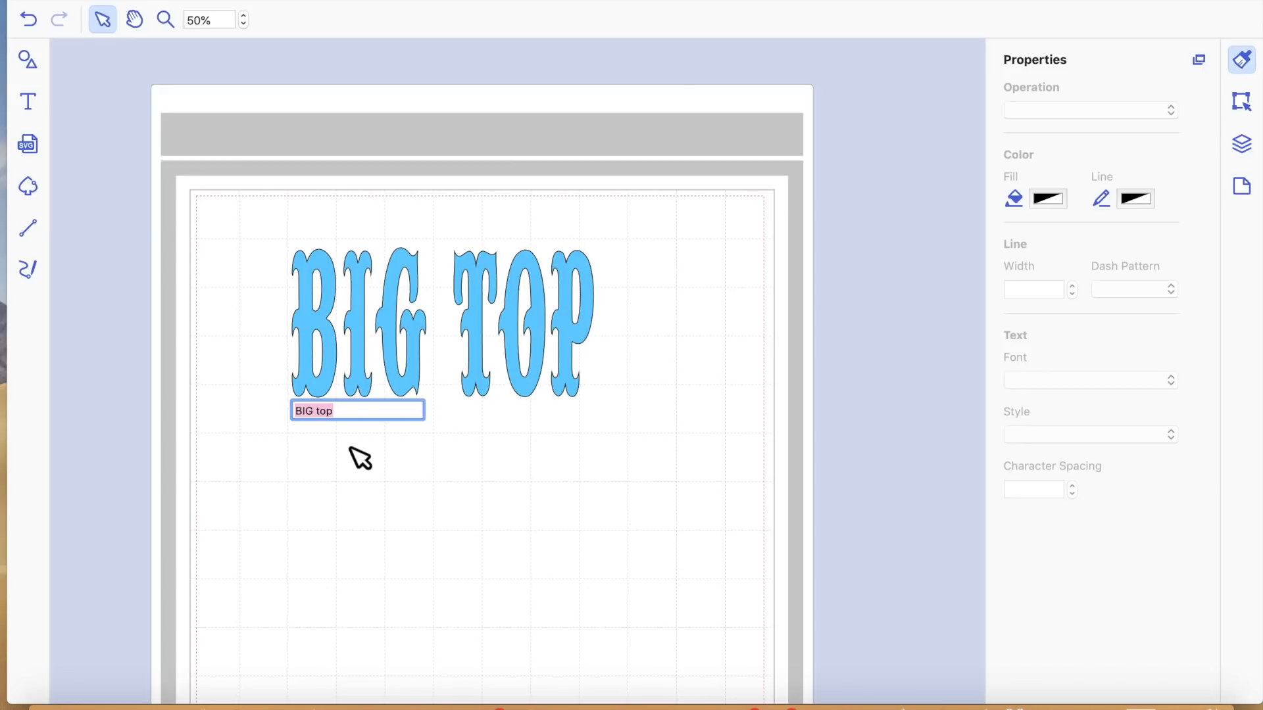
type("circu")
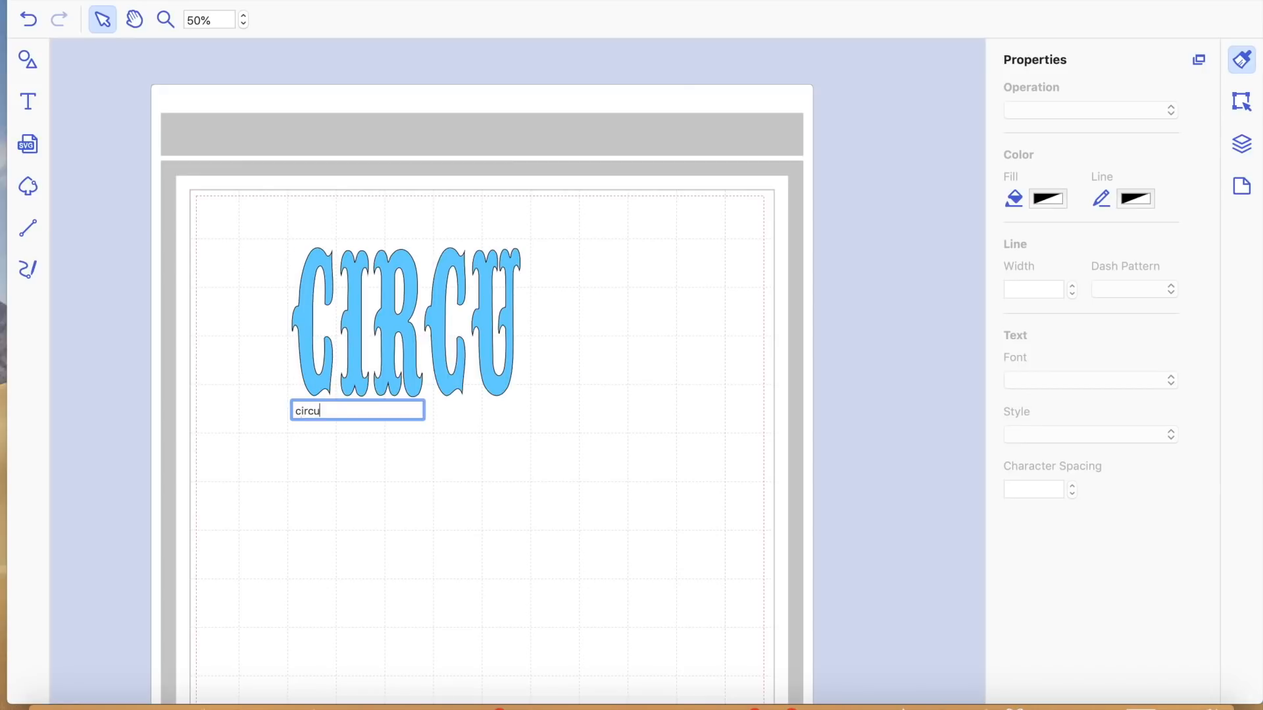
type("s")
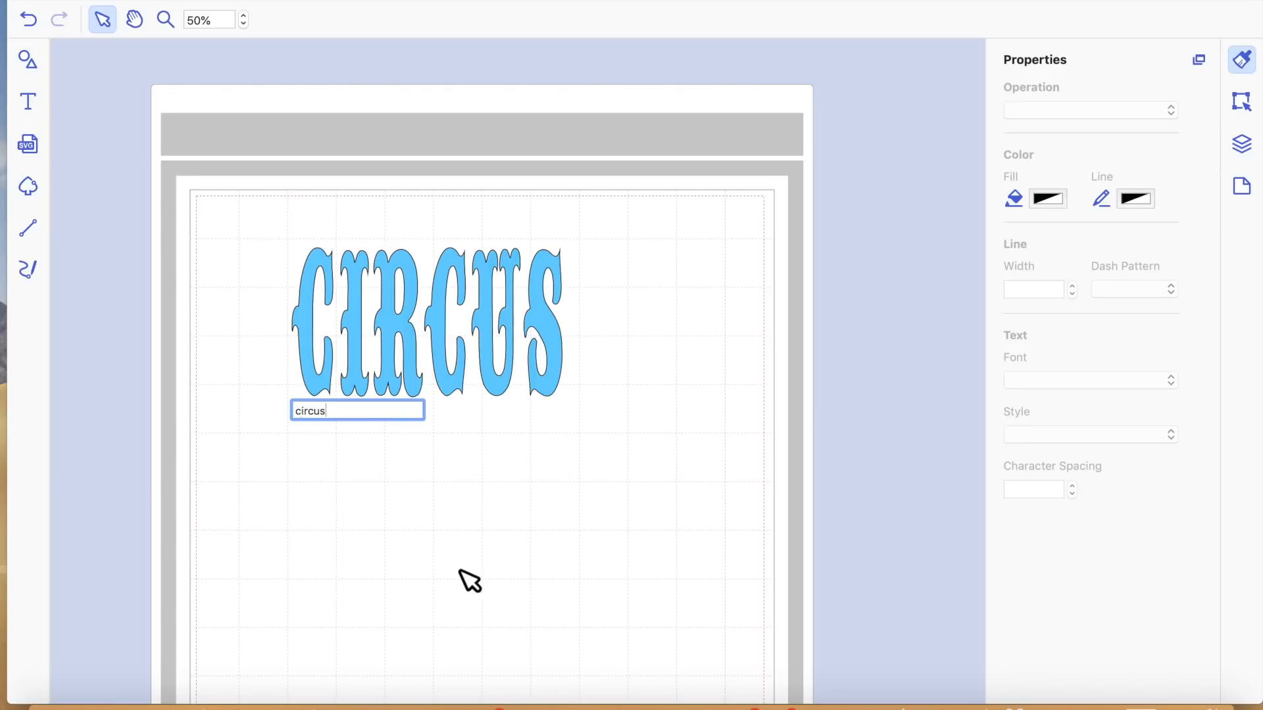
key("Return")
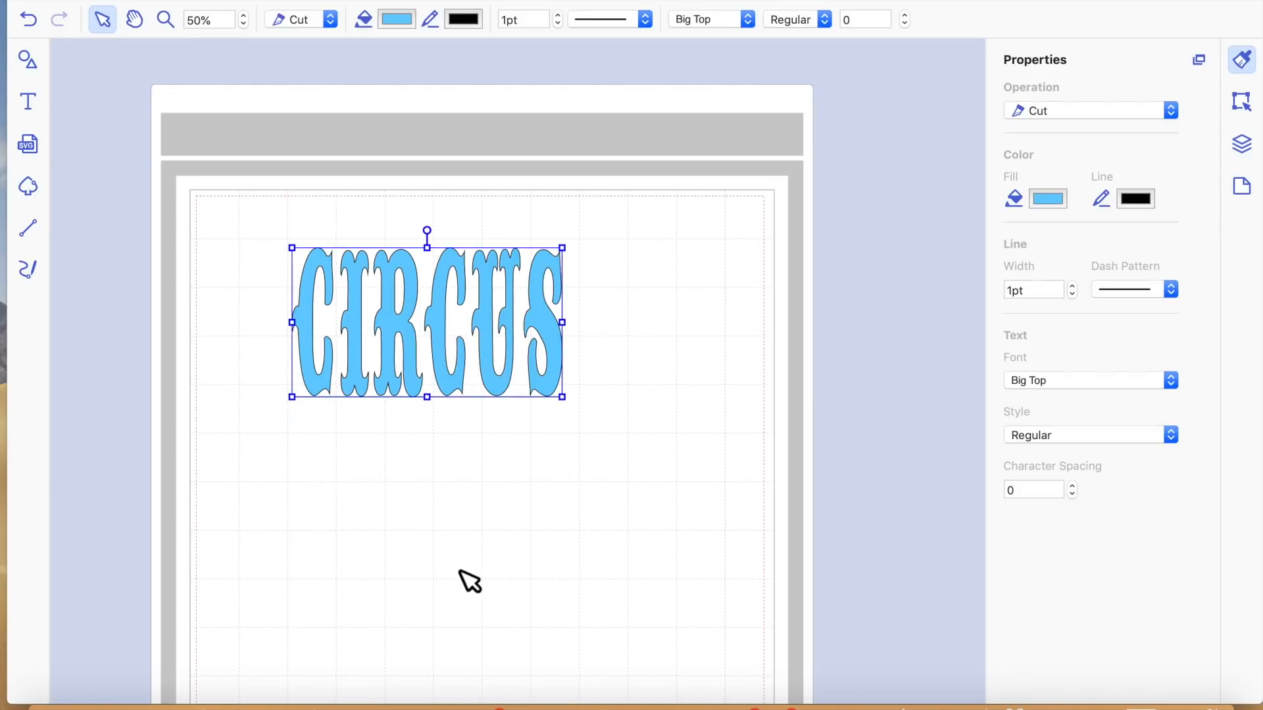
Move the CIRCUS text toward the middle of the mat, and widen it by extending its left side
left_click(576, 337)
left_click_drag(541, 327, 605, 330)
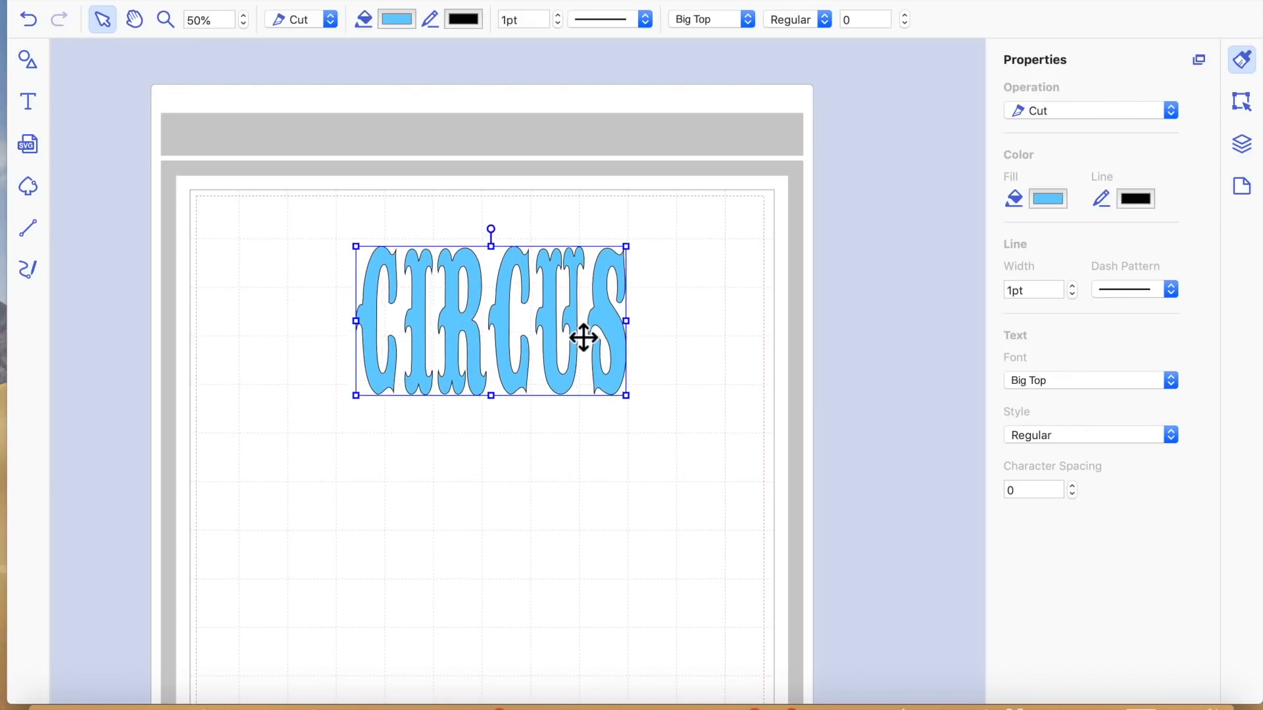
left_click_drag(356, 331, 243, 333)
left_click(450, 641)
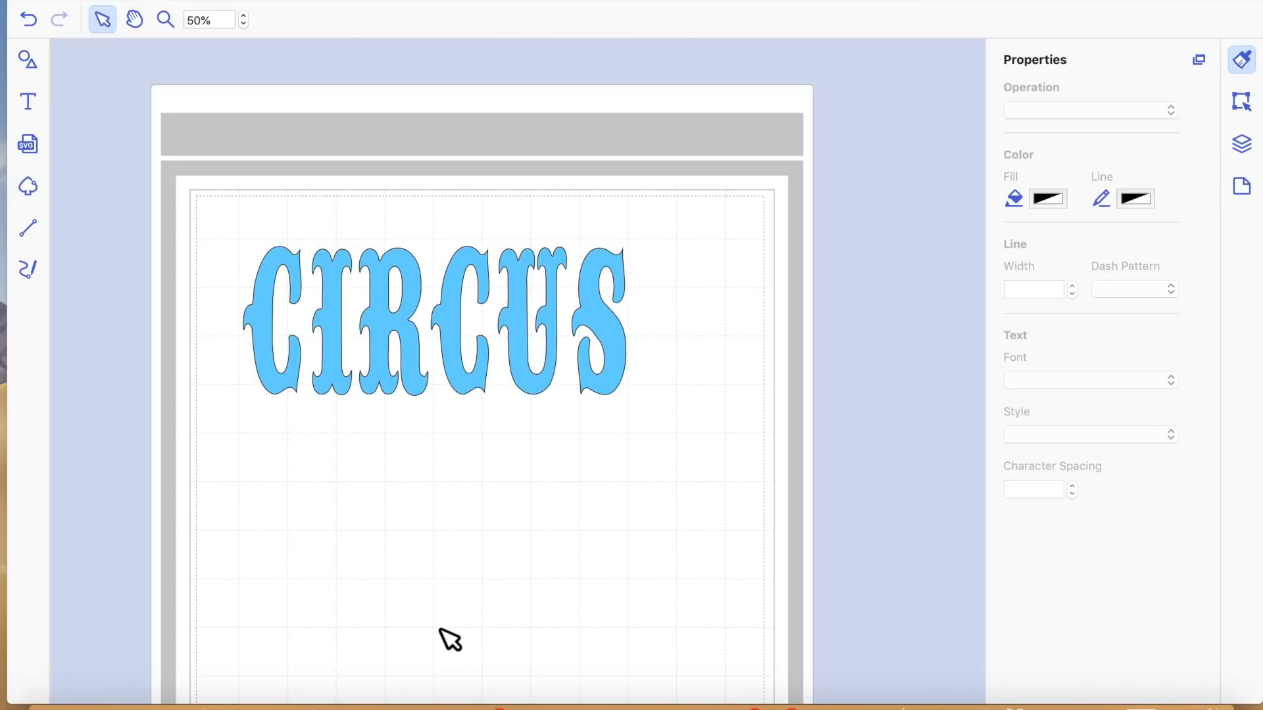
left_click(460, 315)
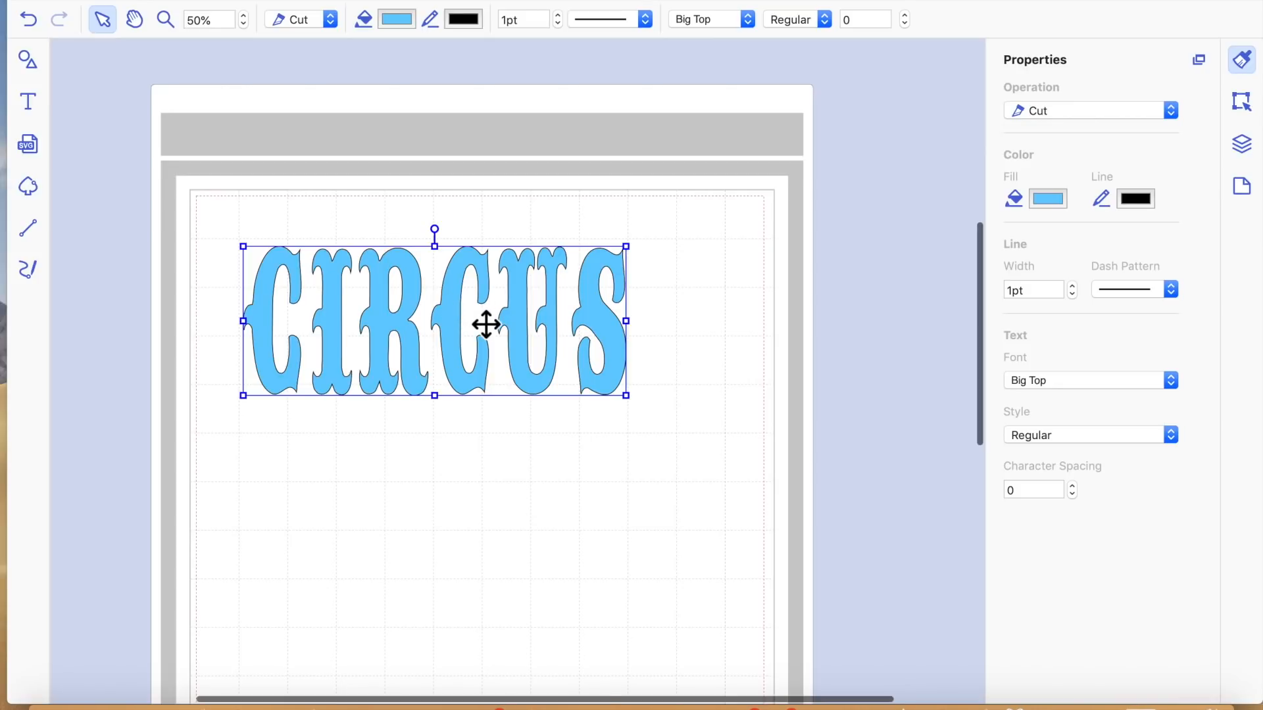
right_click(477, 319)
left_click(342, 540)
left_click(459, 344)
double_click(459, 345)
left_click(367, 530)
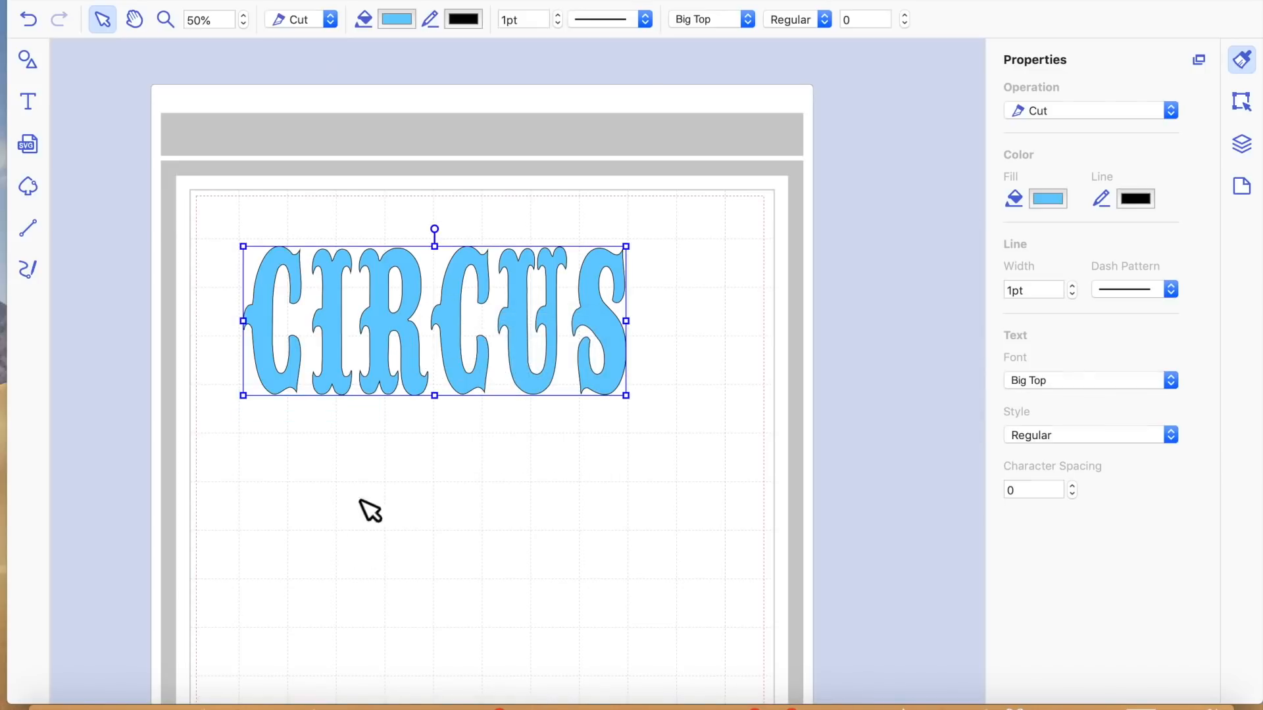
left_click(270, 0)
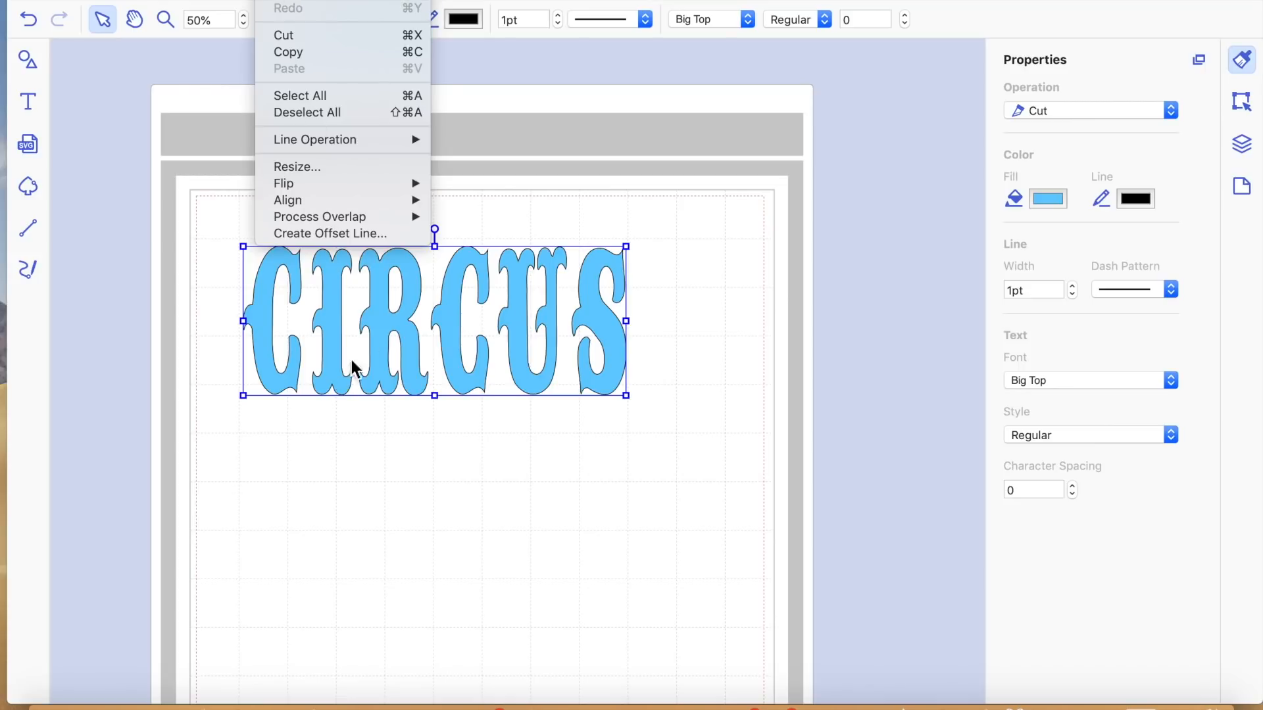
left_click(388, 323)
Duplicate the CIRCUS text and place the copy below the original
right_click(385, 313)
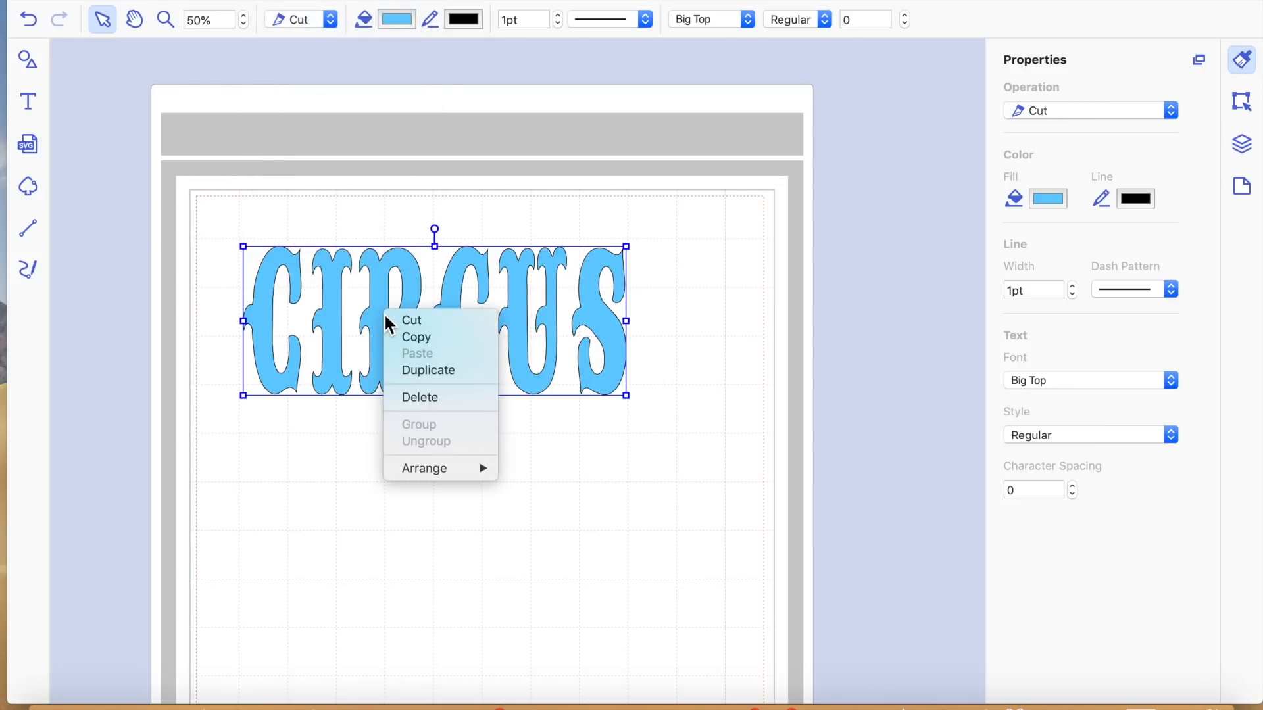
left_click(442, 371)
left_click_drag(468, 341, 470, 539)
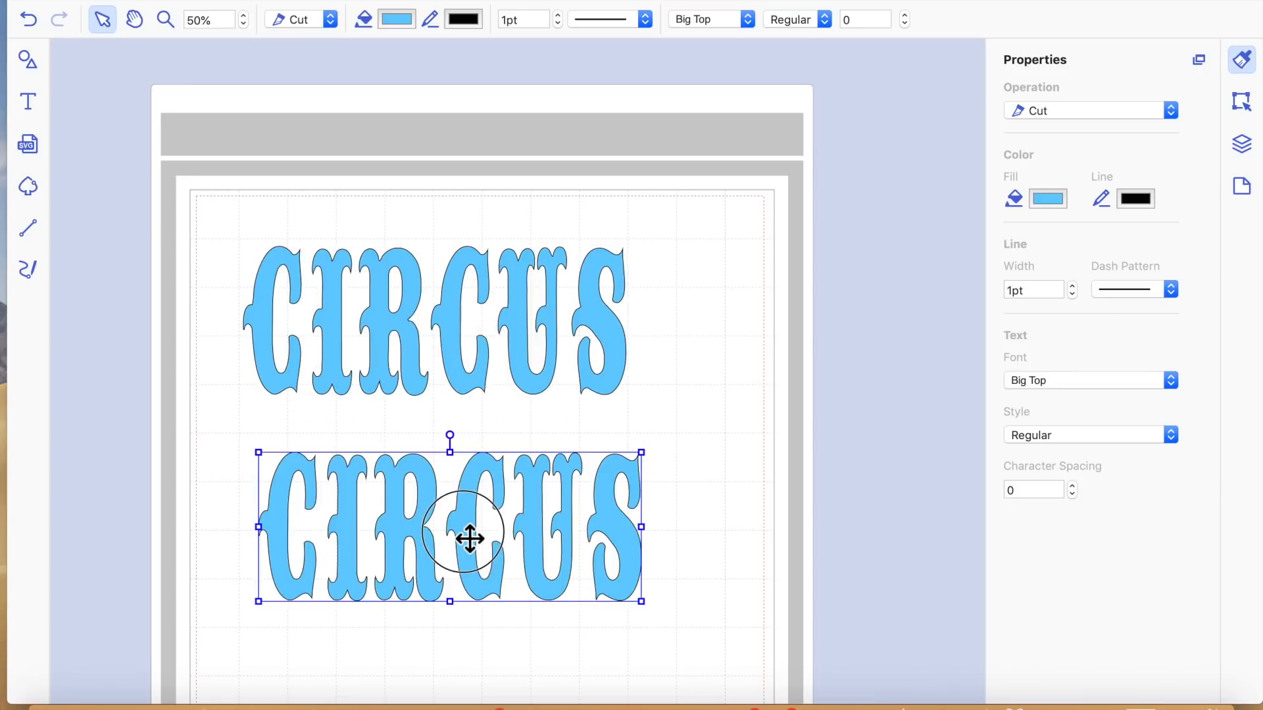
Duplicate the upper CIRCUS text twice, leaving the copies over the original
left_click(457, 314)
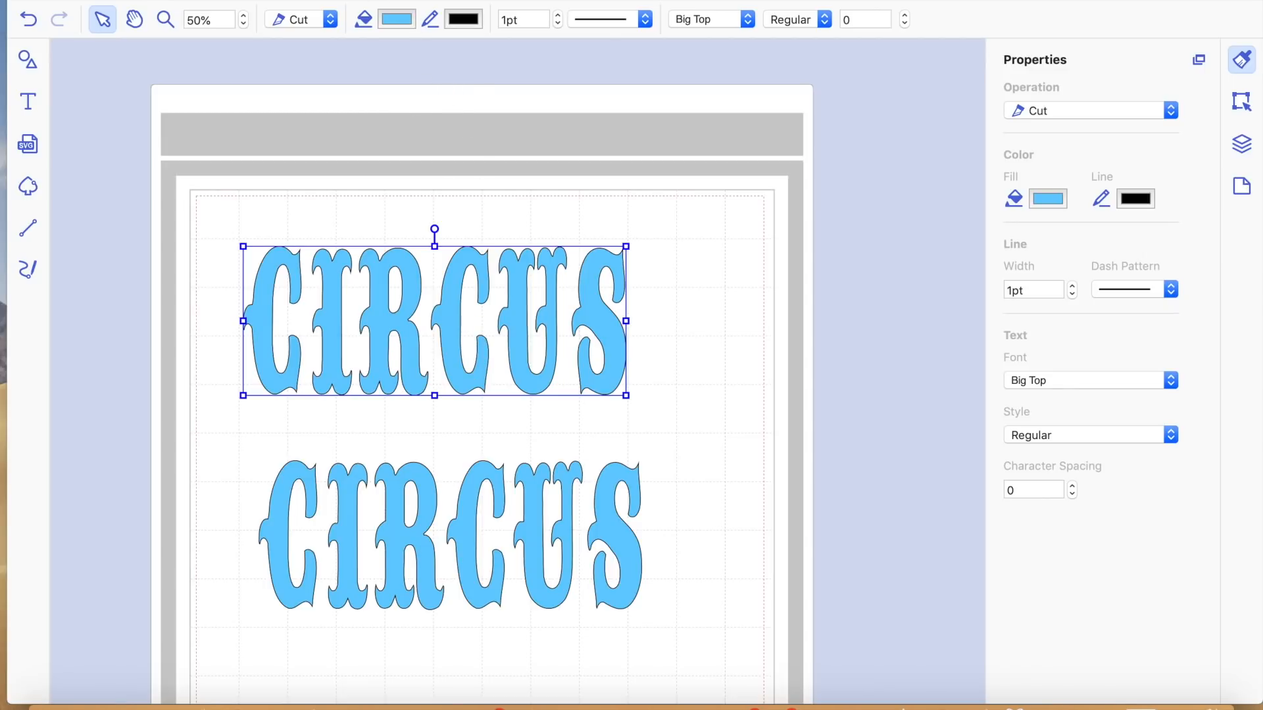
left_click(314, 0)
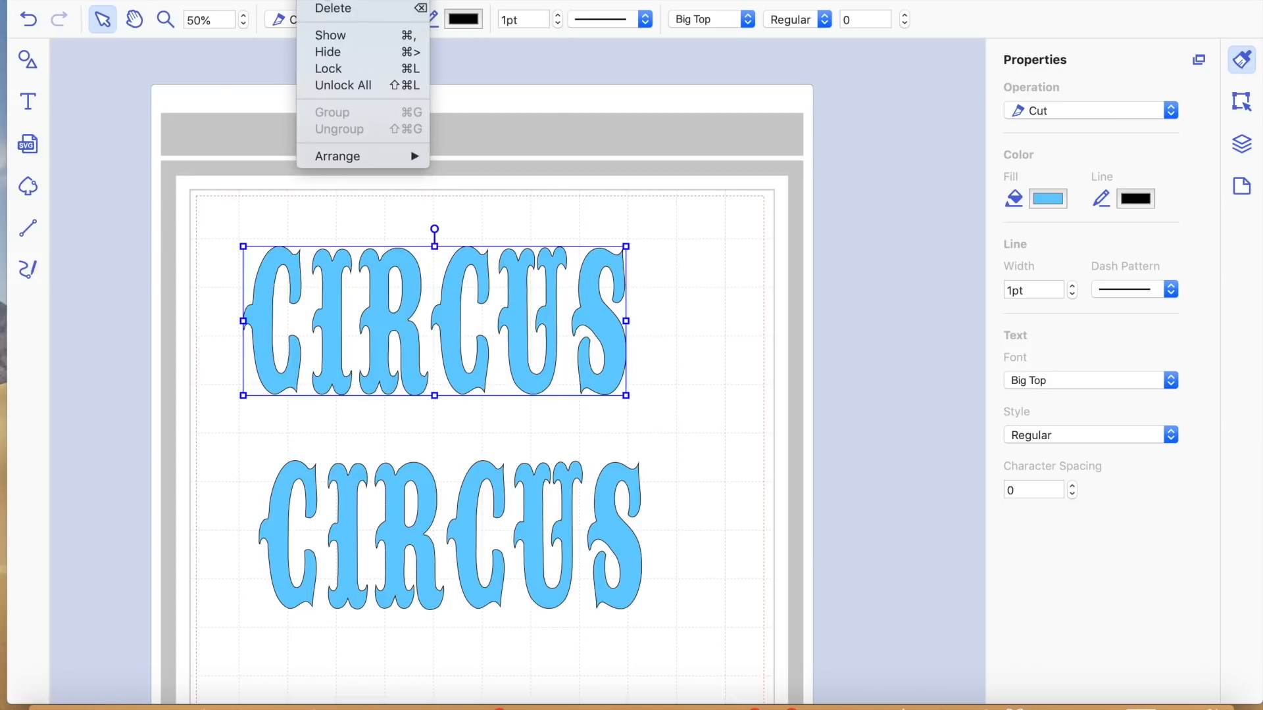
left_click(329, 3)
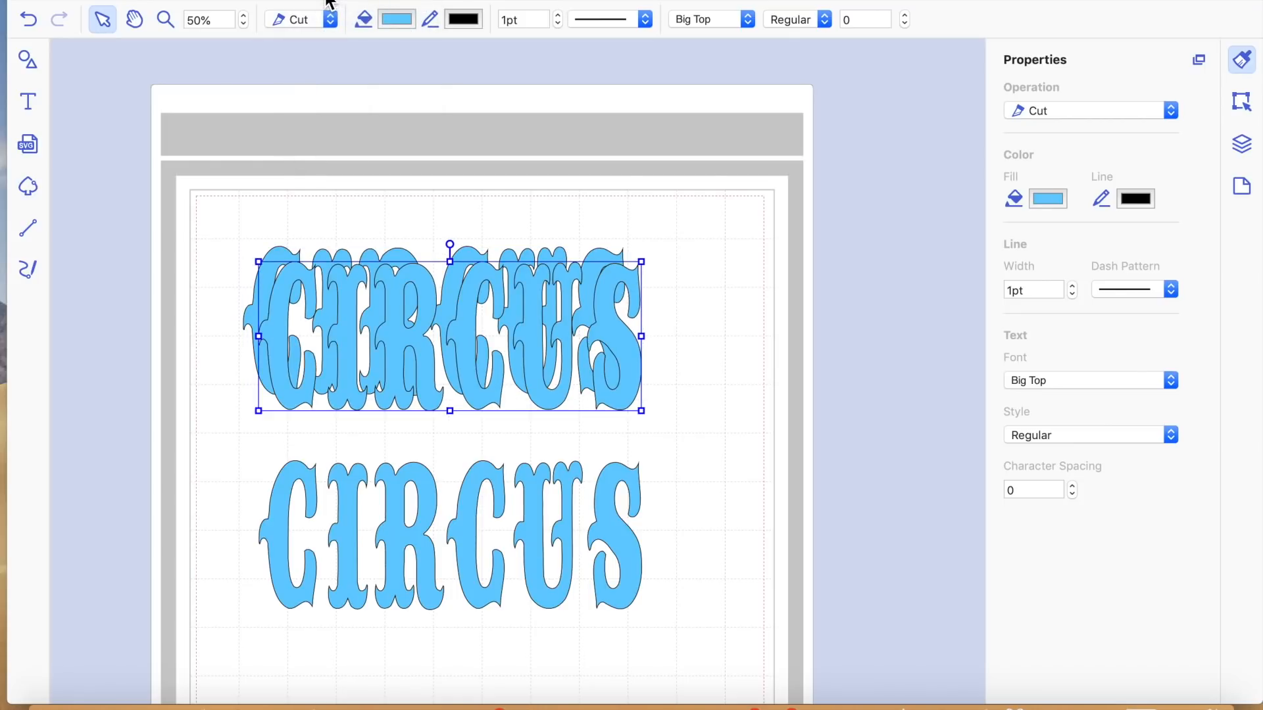
right_click(448, 348)
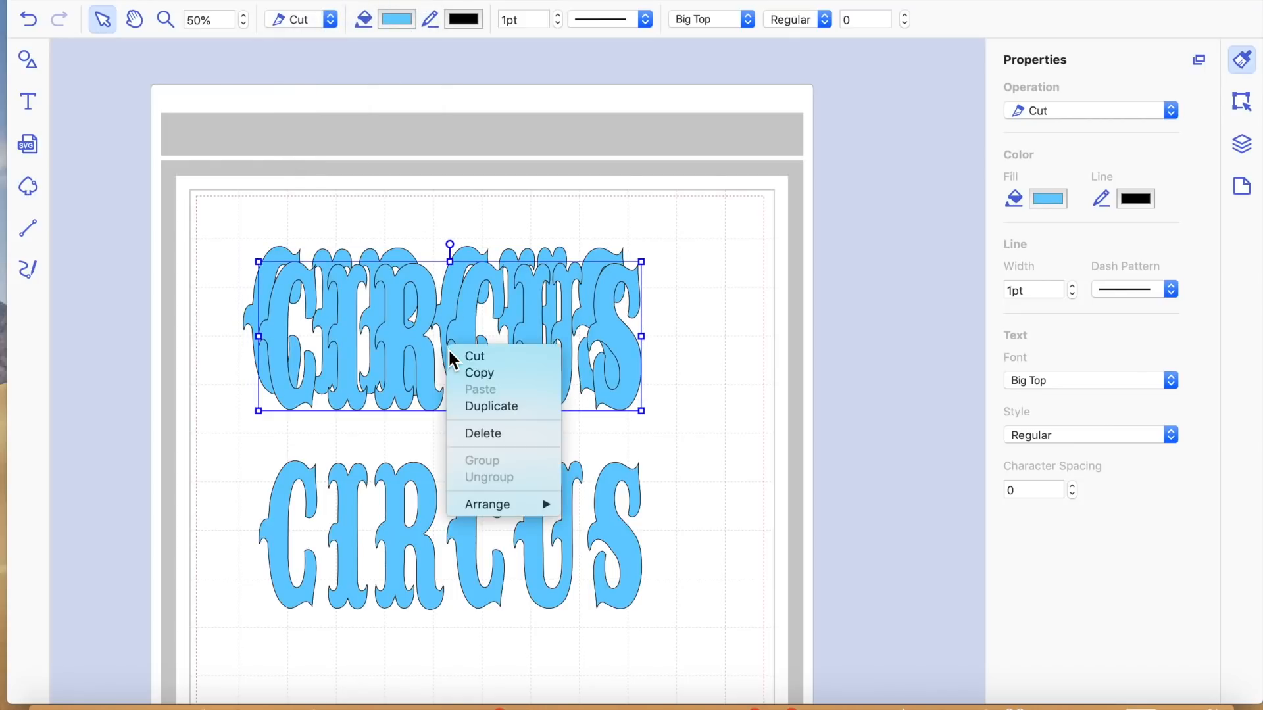
left_click(489, 406)
Delete the extra copies lying over the upper CIRCUS text
left_click_drag(480, 361, 621, 351)
key("Delete")
left_click(621, 352)
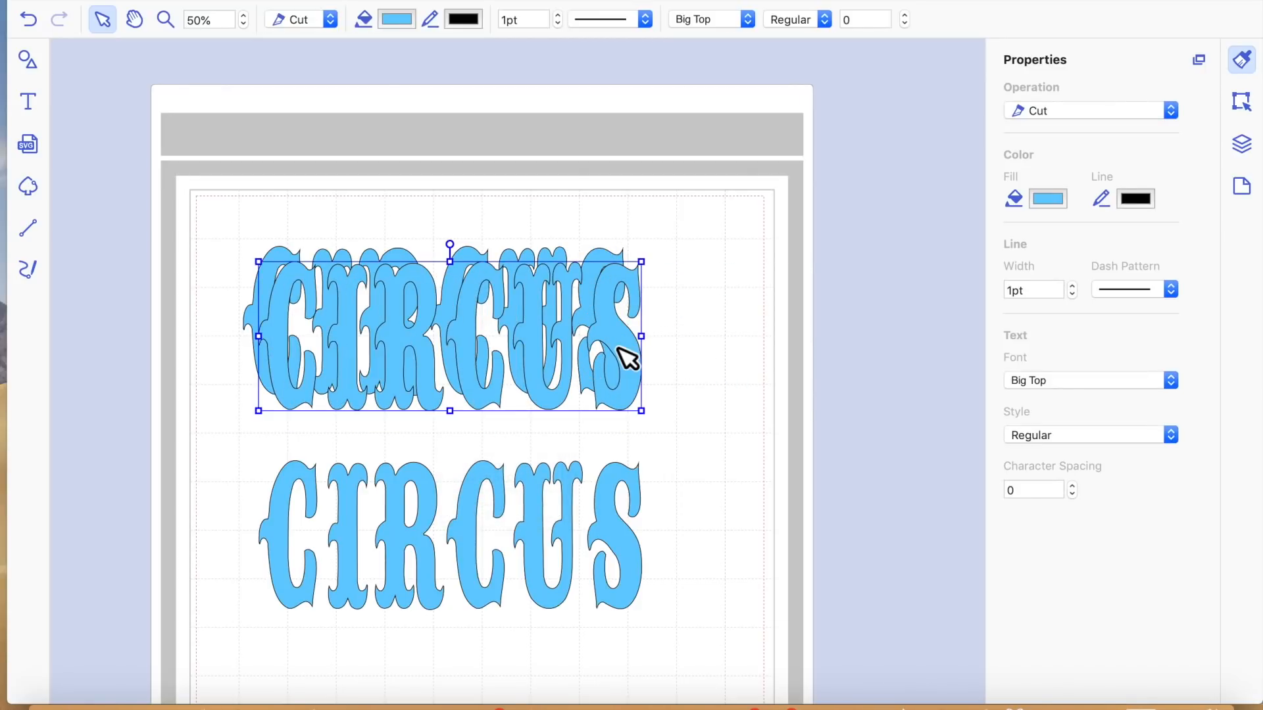
key("Delete")
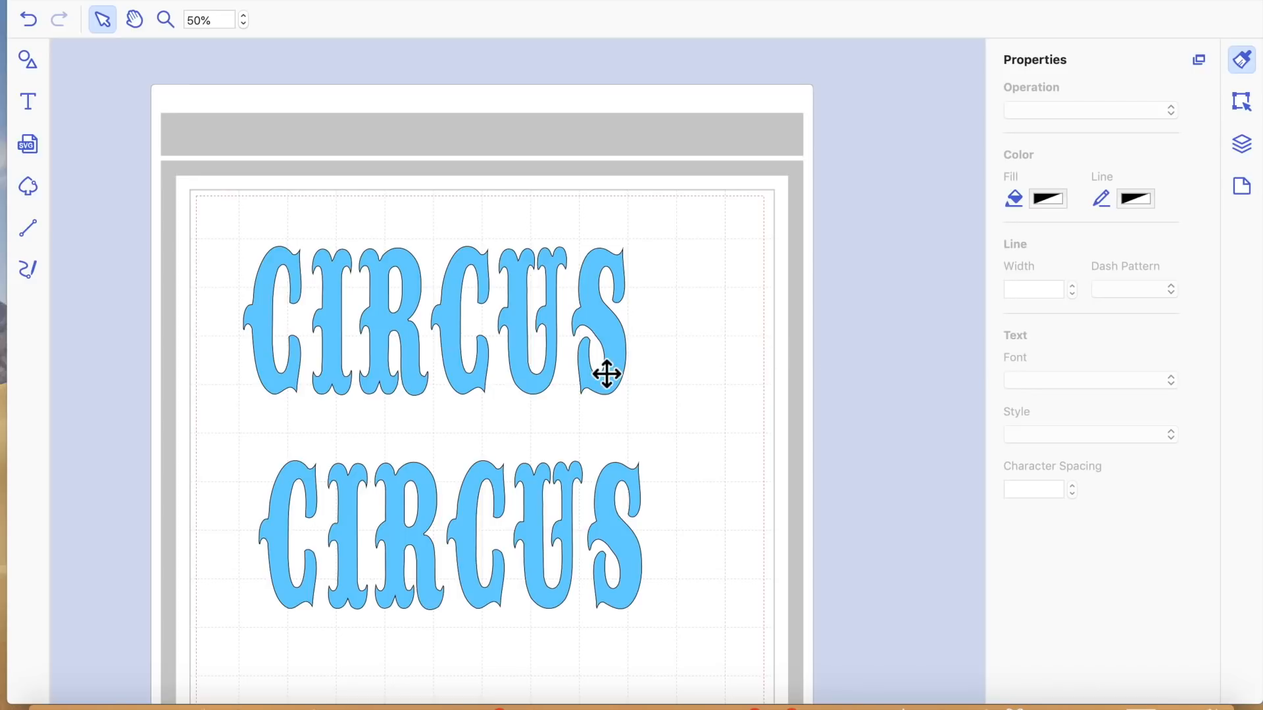
Move the upper CIRCUS text down to sit just above the lower one, and view its Cut and Draw operation choices
left_click(608, 372)
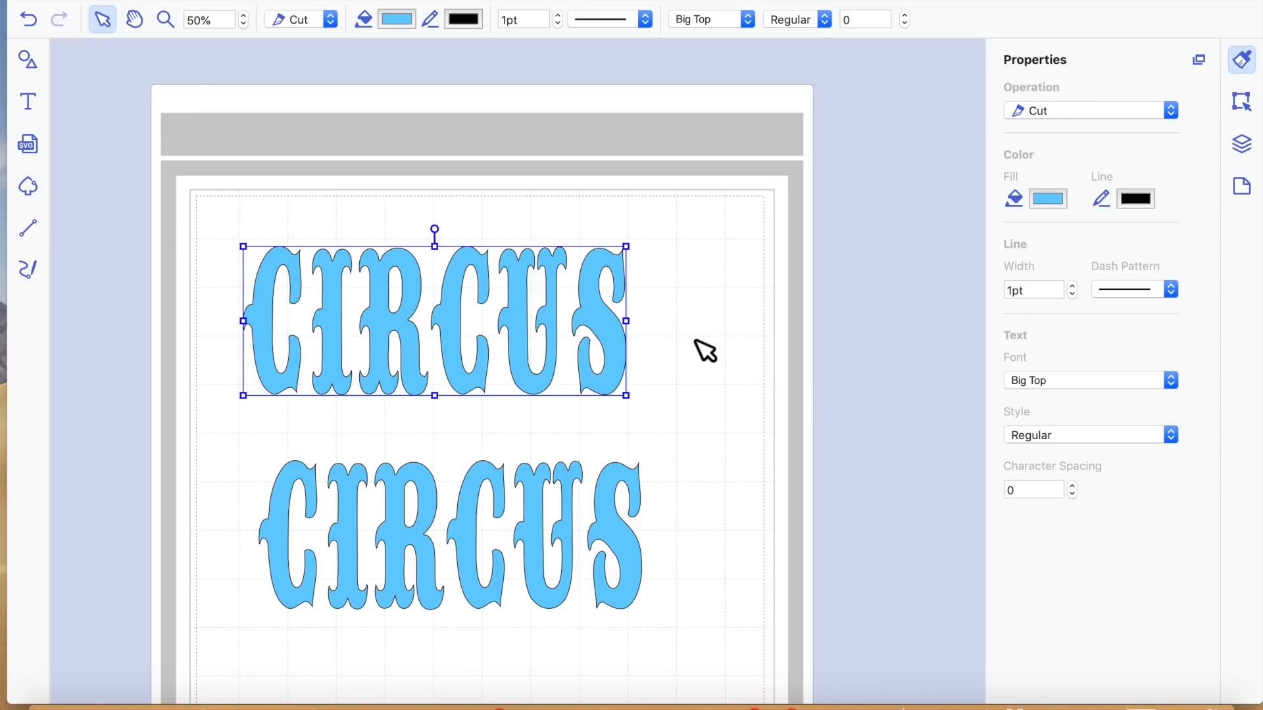
left_click_drag(619, 279, 615, 325)
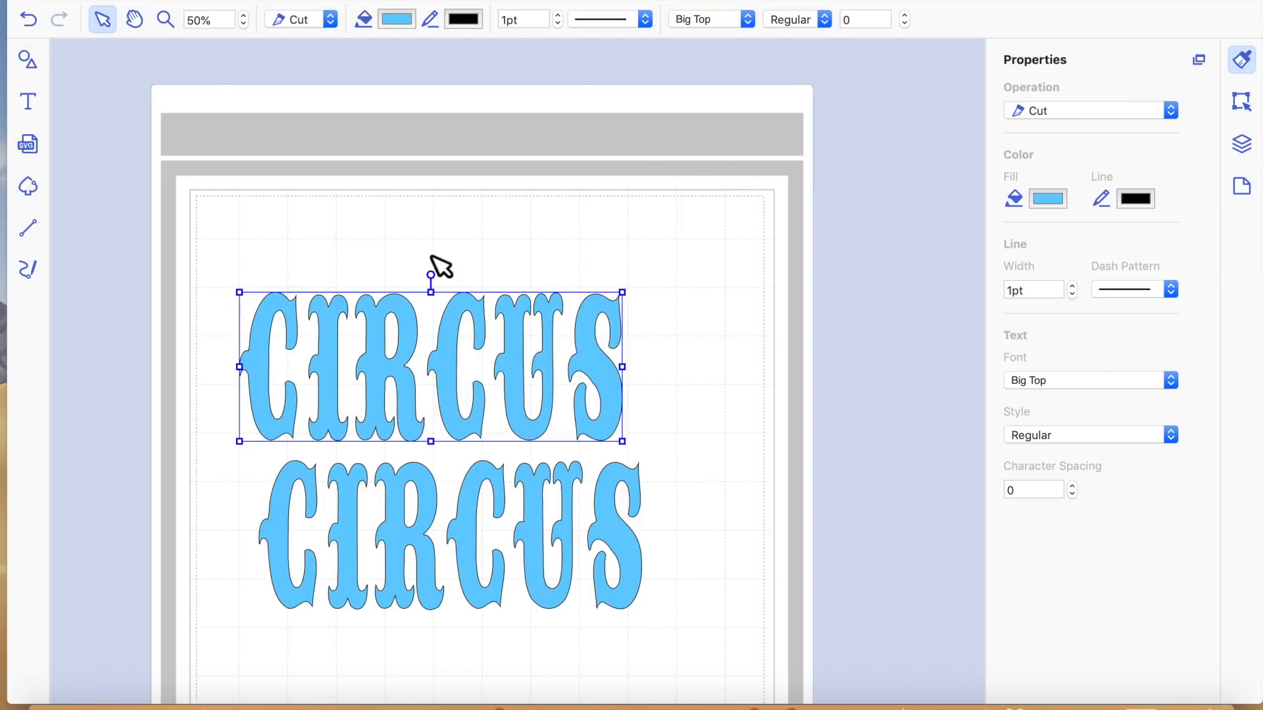
left_click(329, 21)
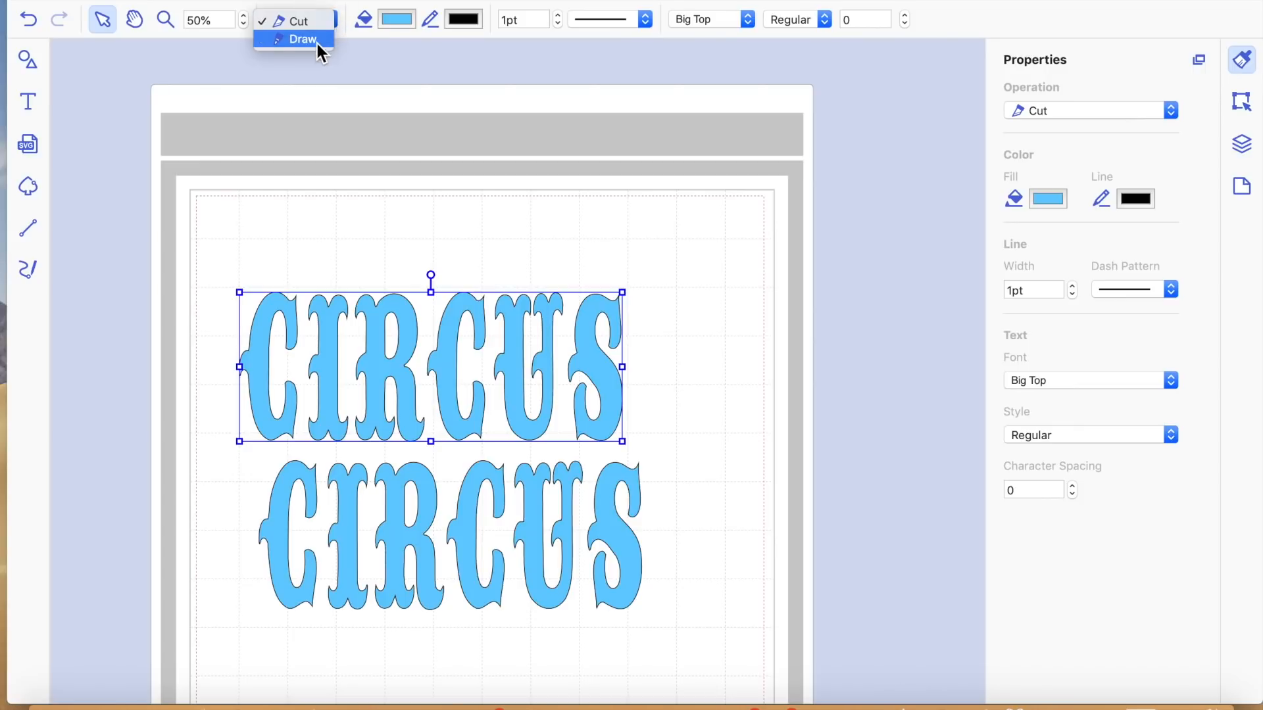
left_click(401, 18)
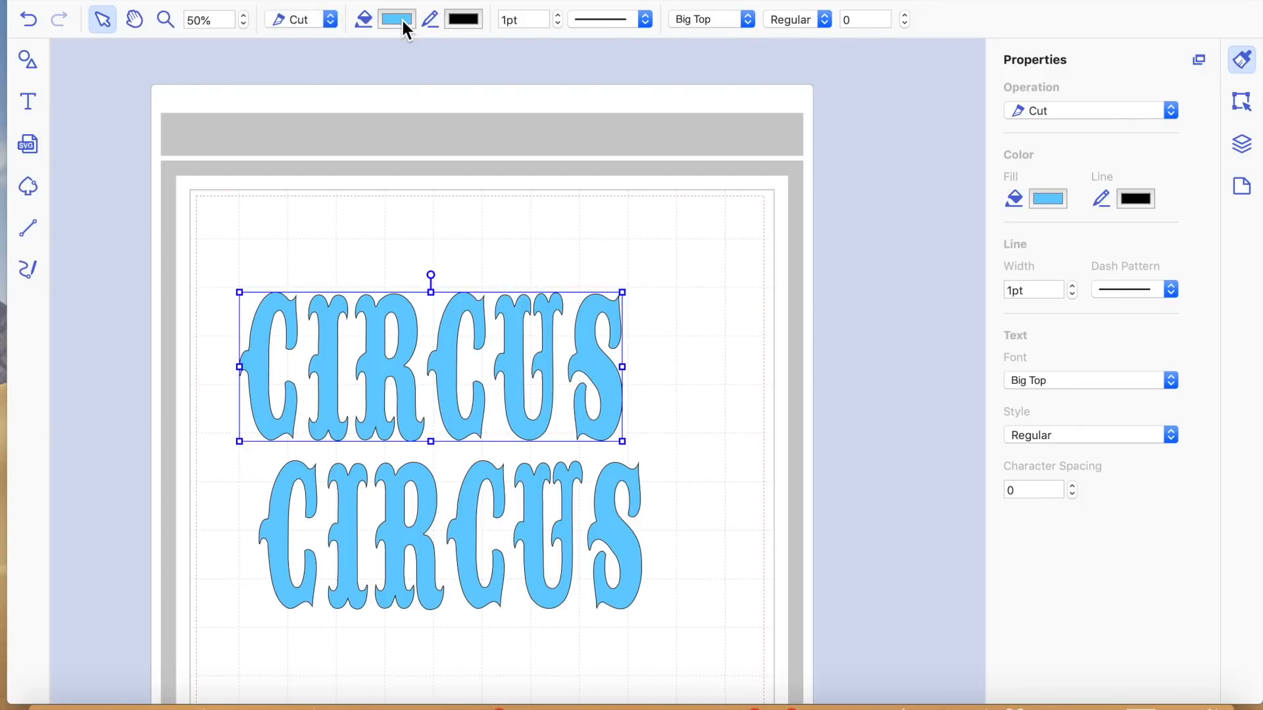
Set the fill color of the upper CIRCUS text to a pale green from the color wheel
left_click(401, 20)
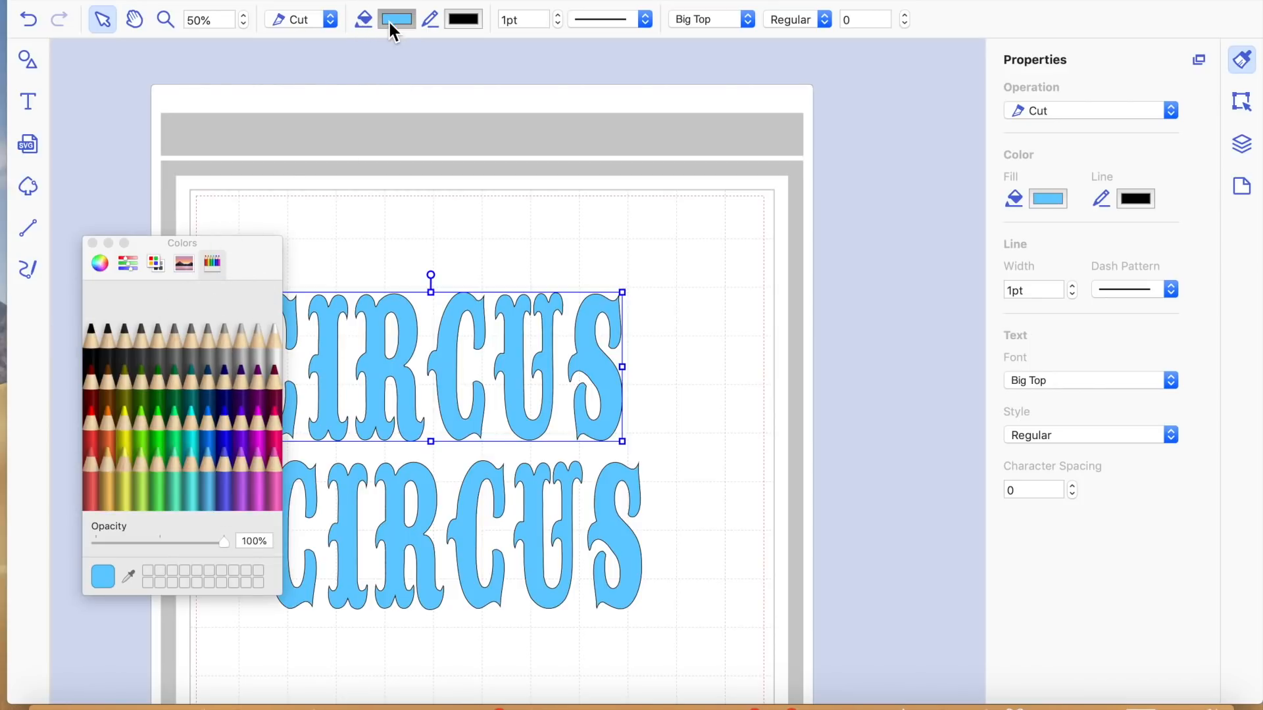
left_click(1050, 200)
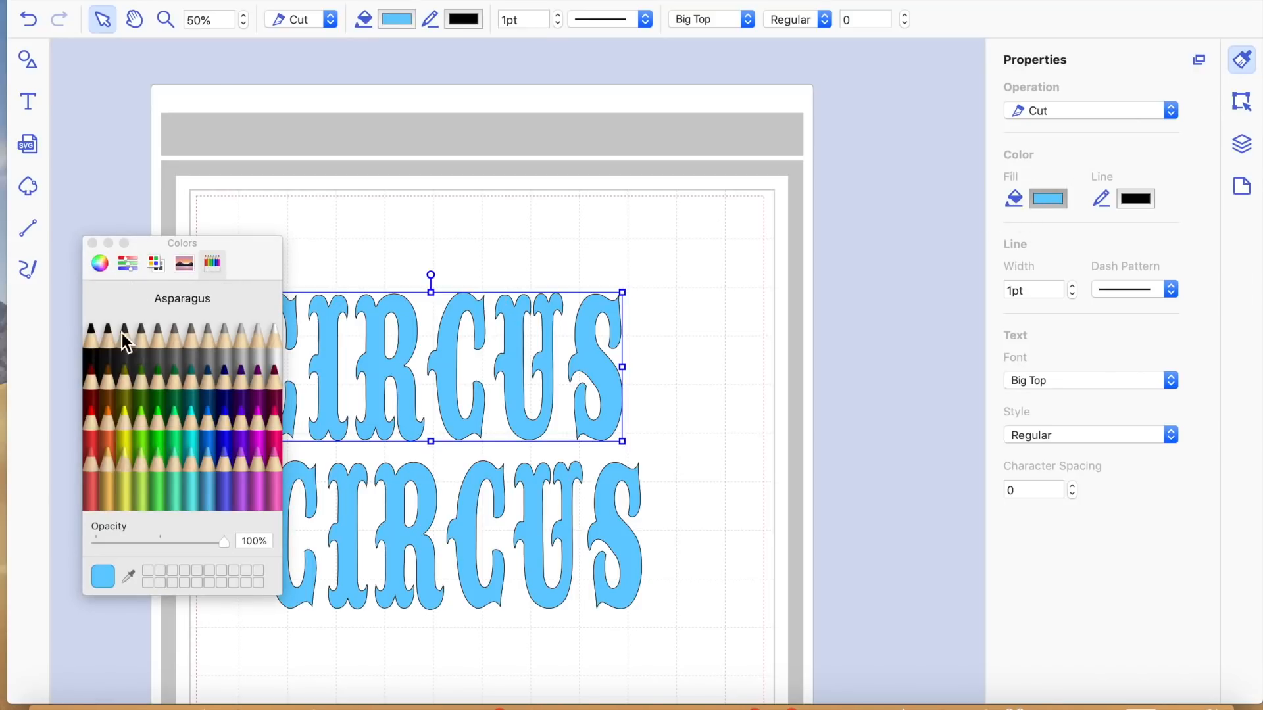
left_click(129, 290)
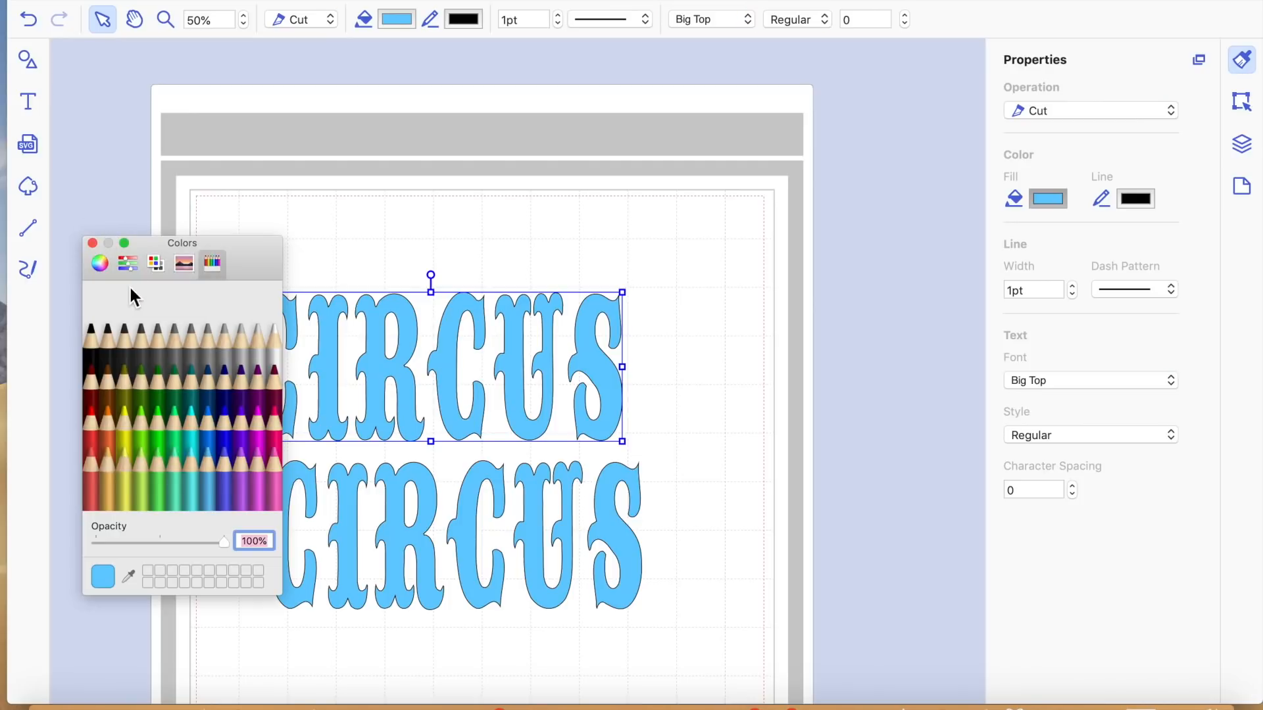
left_click(99, 263)
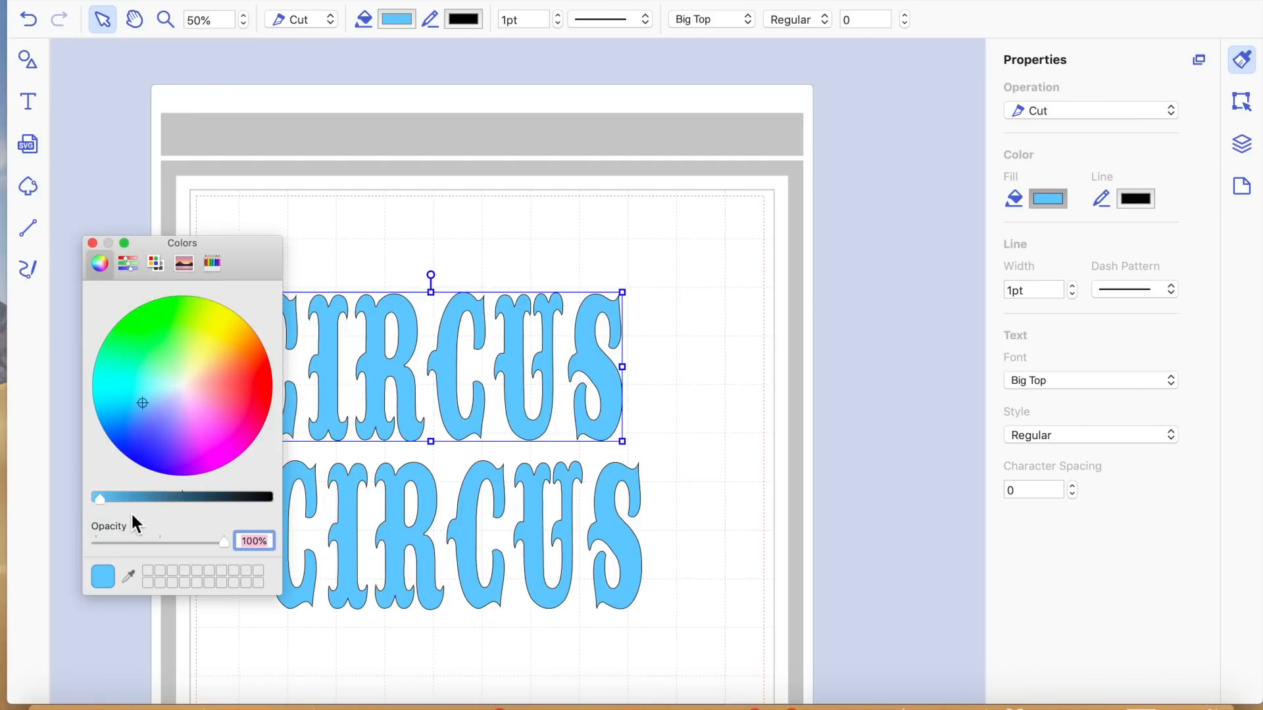
left_click(180, 379)
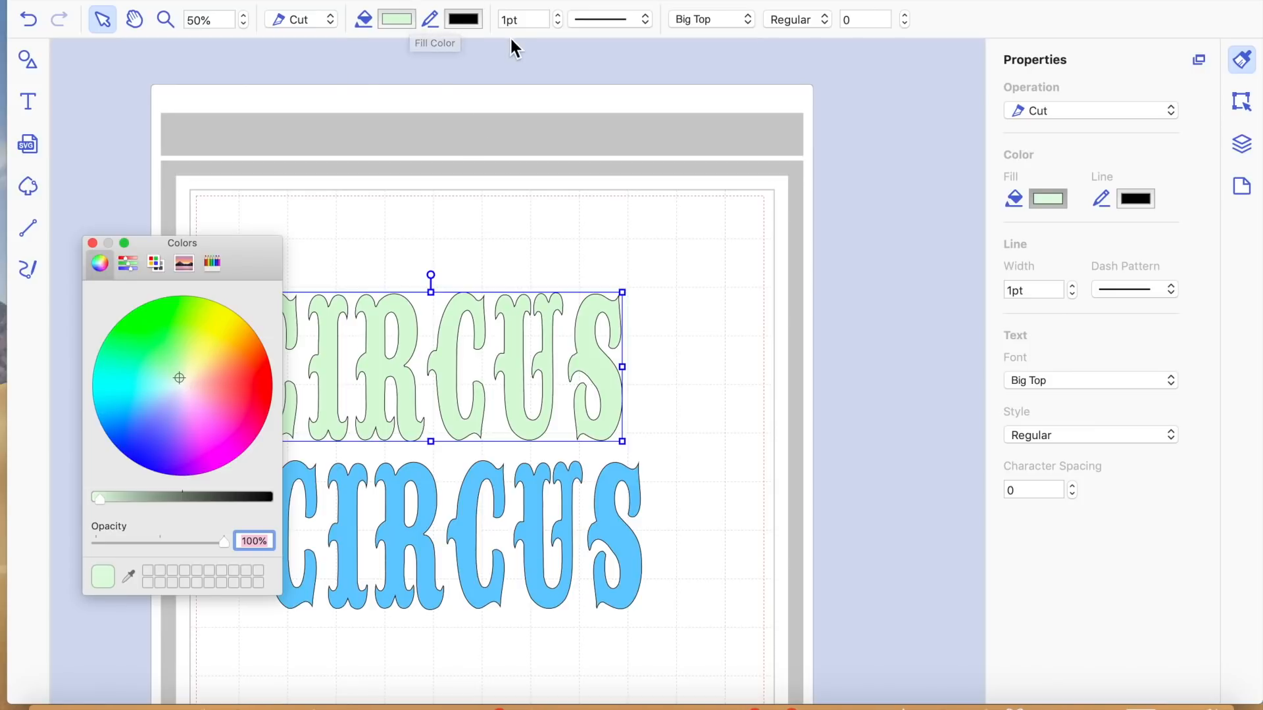
Examine the spectrum, pencil and Apple palette color choices for the upper CIRCUS text's outline
left_click(466, 15)
left_click(465, 19)
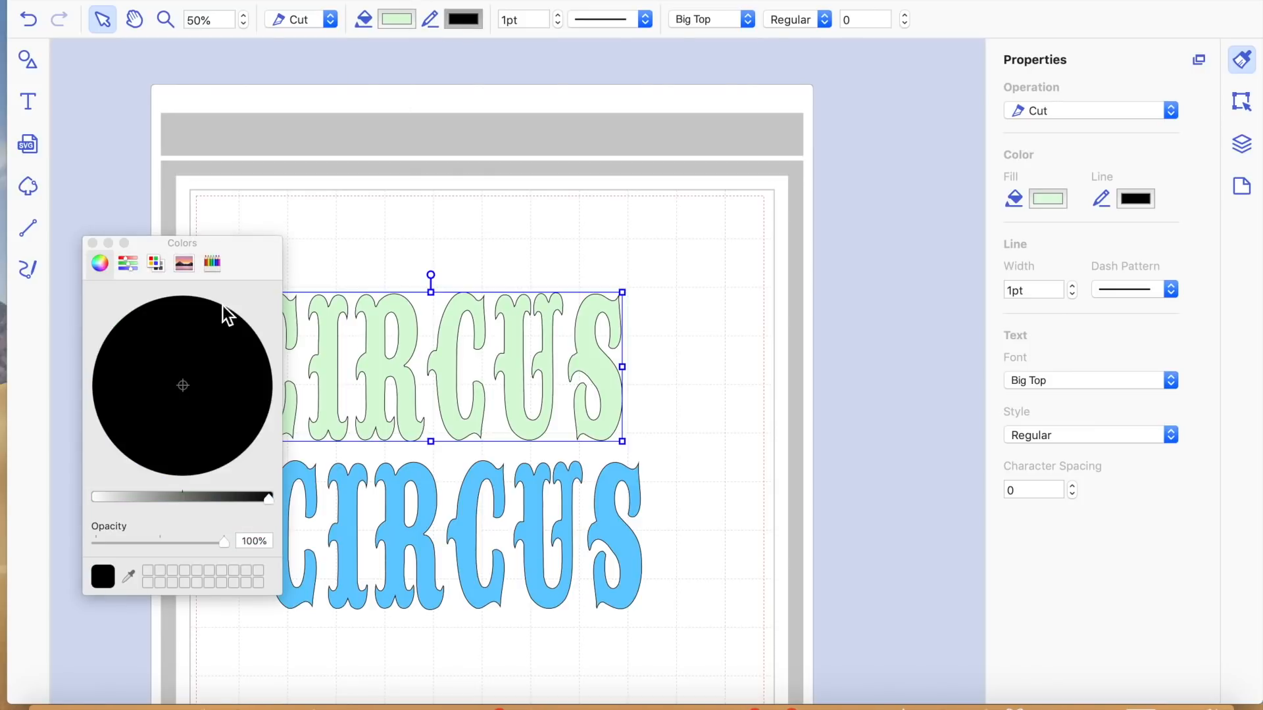
left_click(190, 260)
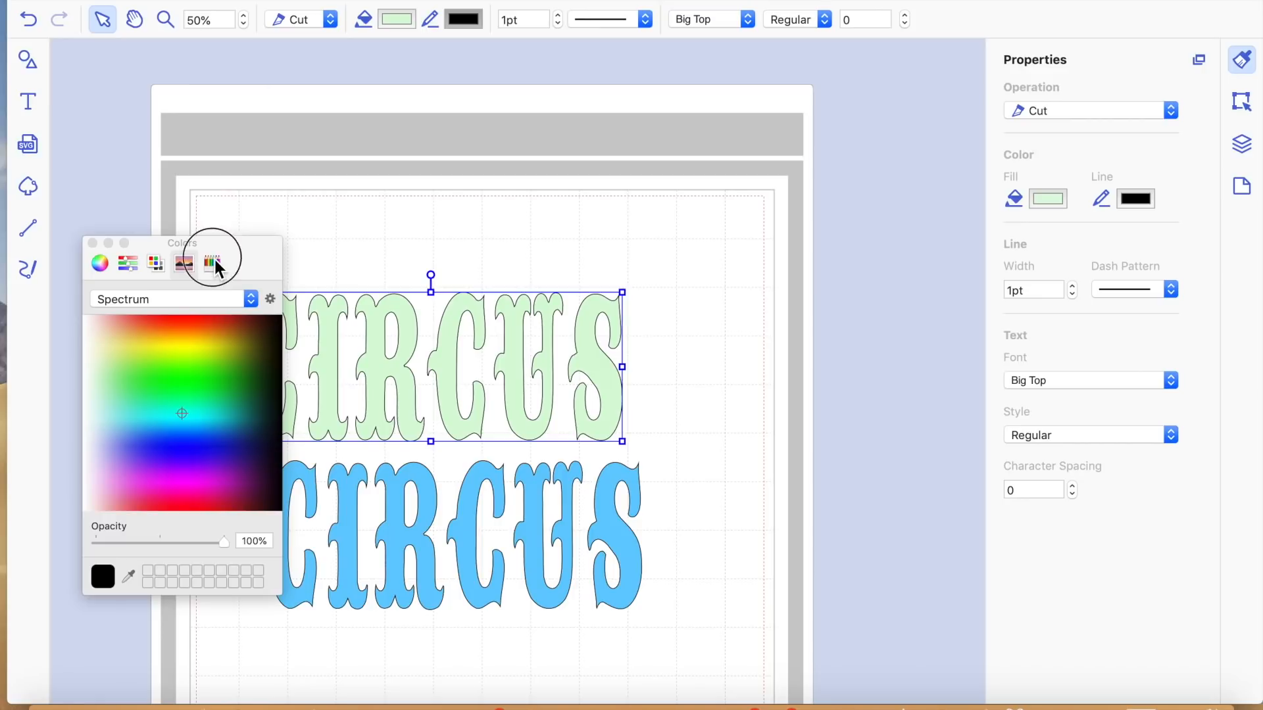
left_click(213, 263)
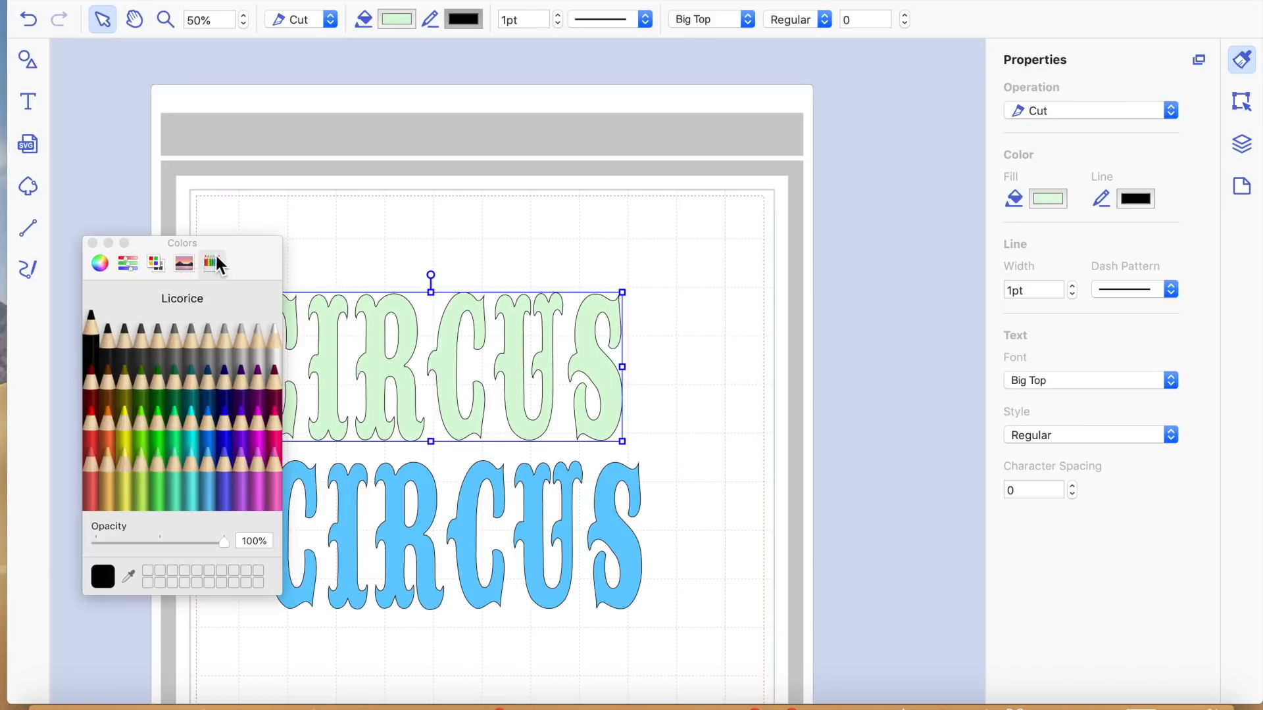
left_click(153, 265)
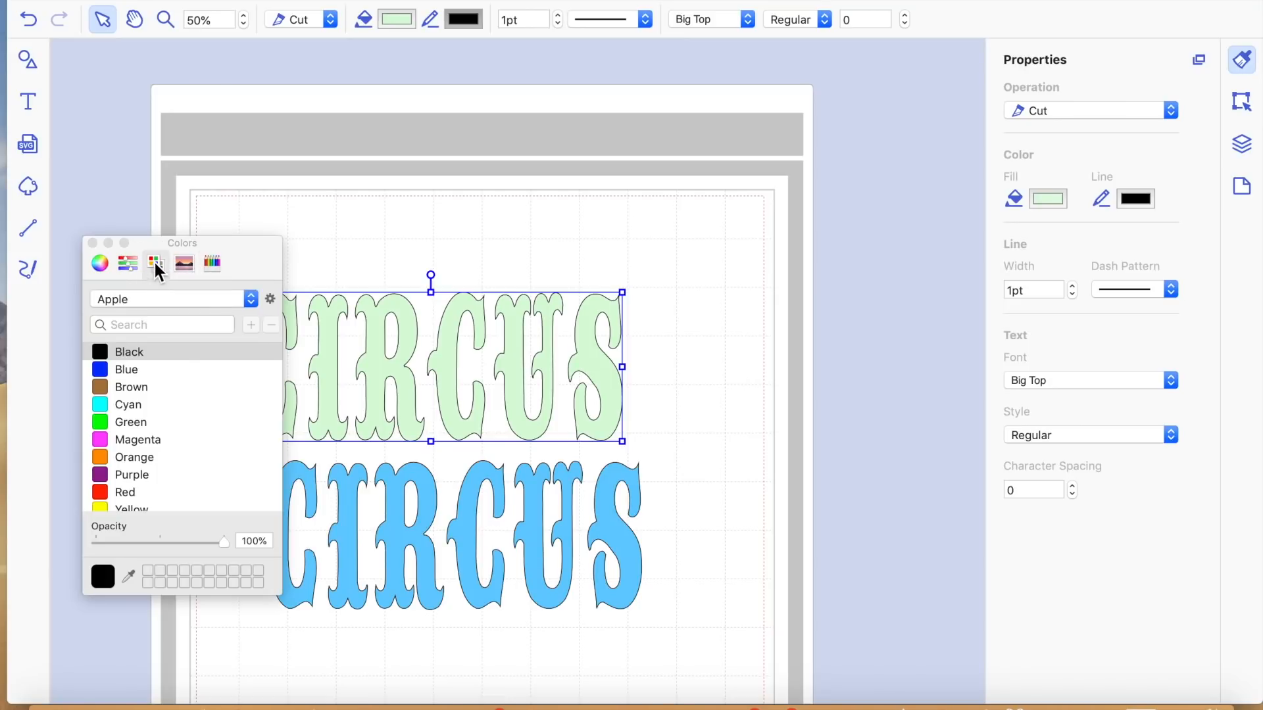
scroll(152, 423, "down", 1)
scroll(151, 424, "down", 1)
scroll(150, 421, "up", 2)
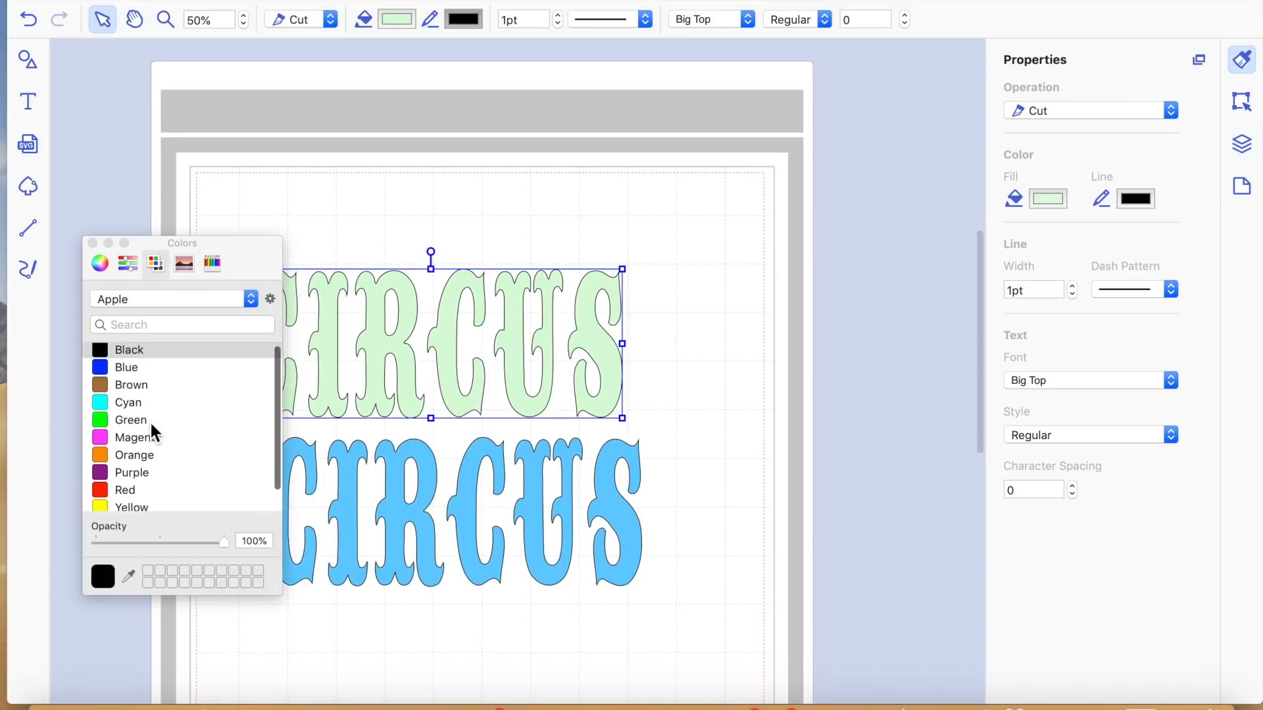
left_click(211, 264)
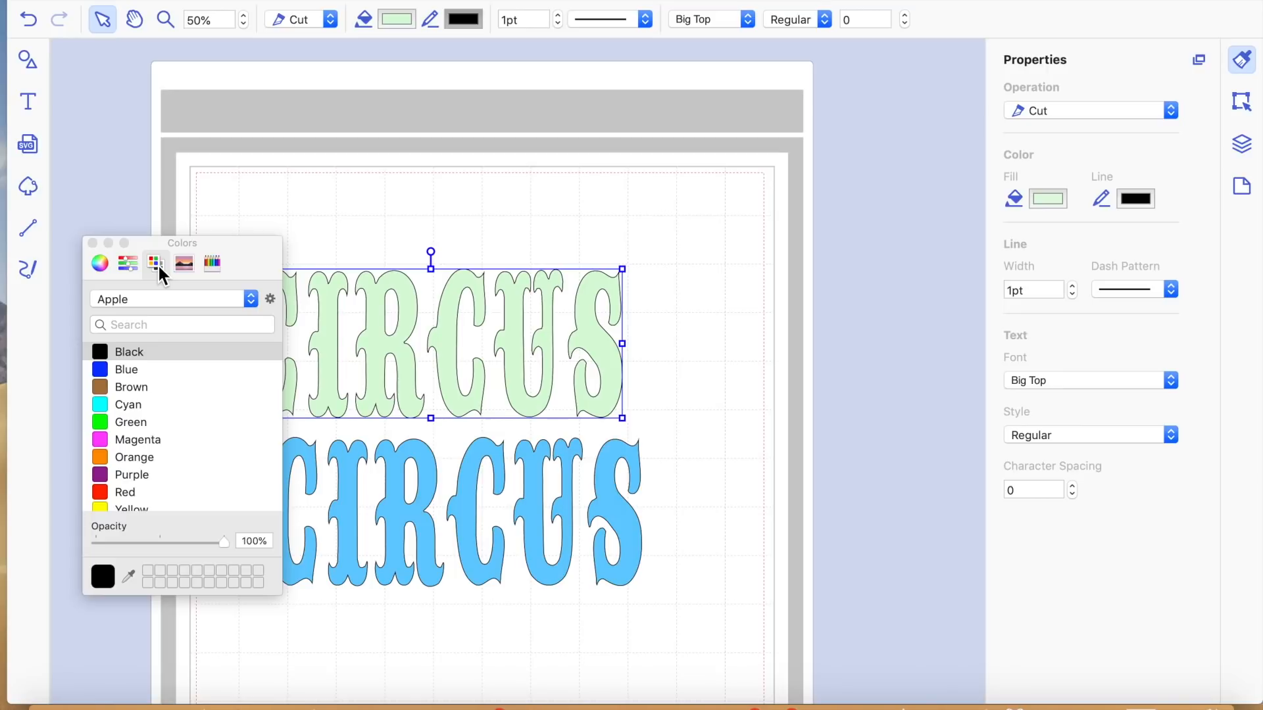
Switch the line color palette to Web Safe Colors, and look through its color codes and the other available palettes
left_click(249, 301)
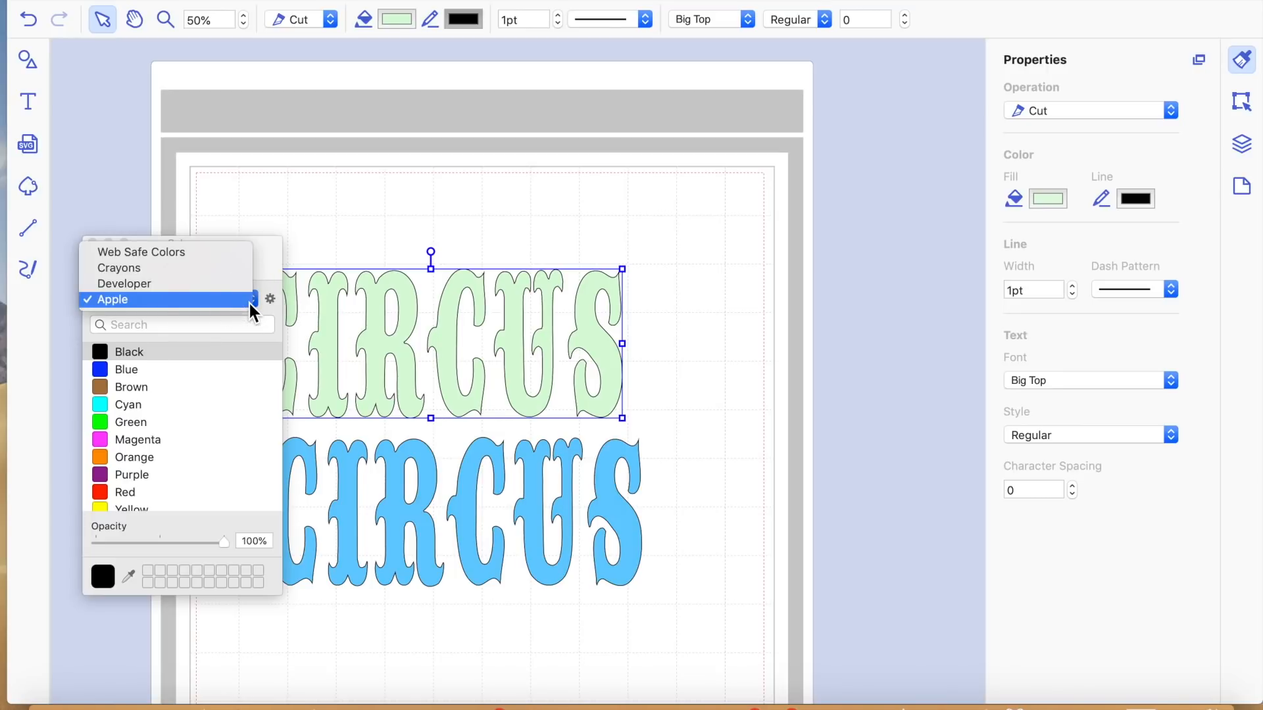
left_click(239, 251)
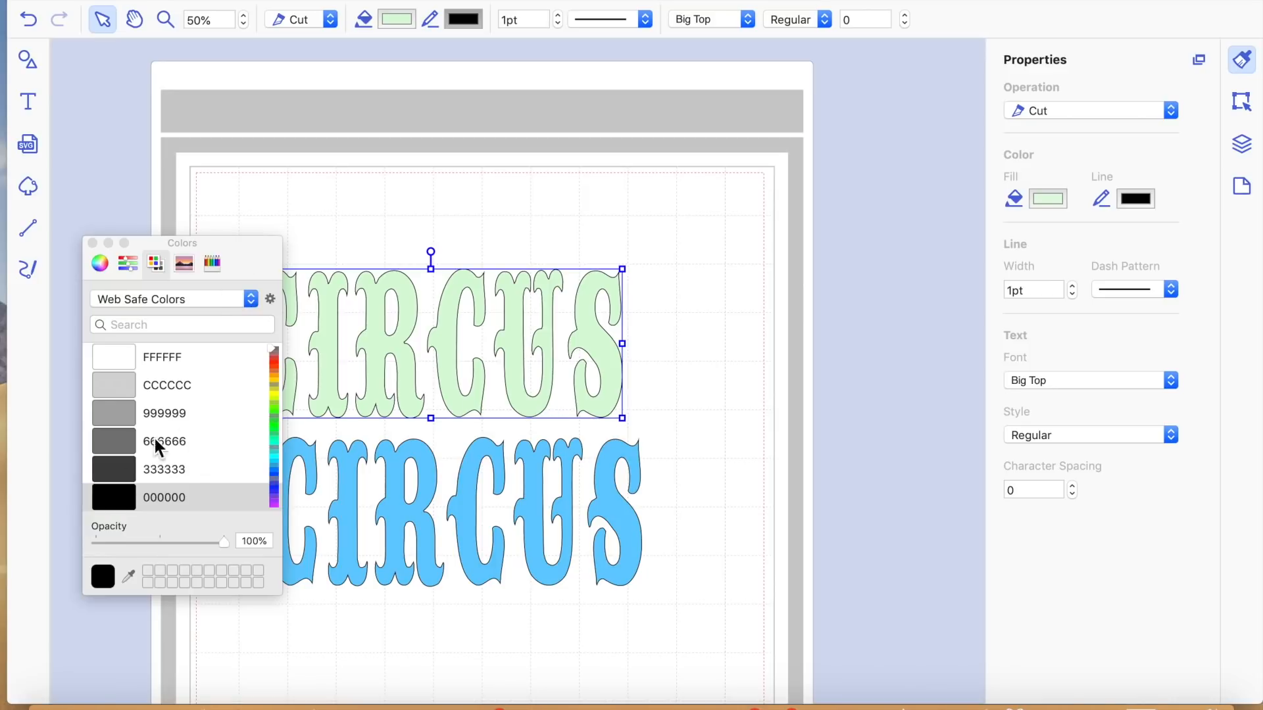
scroll(167, 420, "down", 10)
scroll(169, 428, "down", 3)
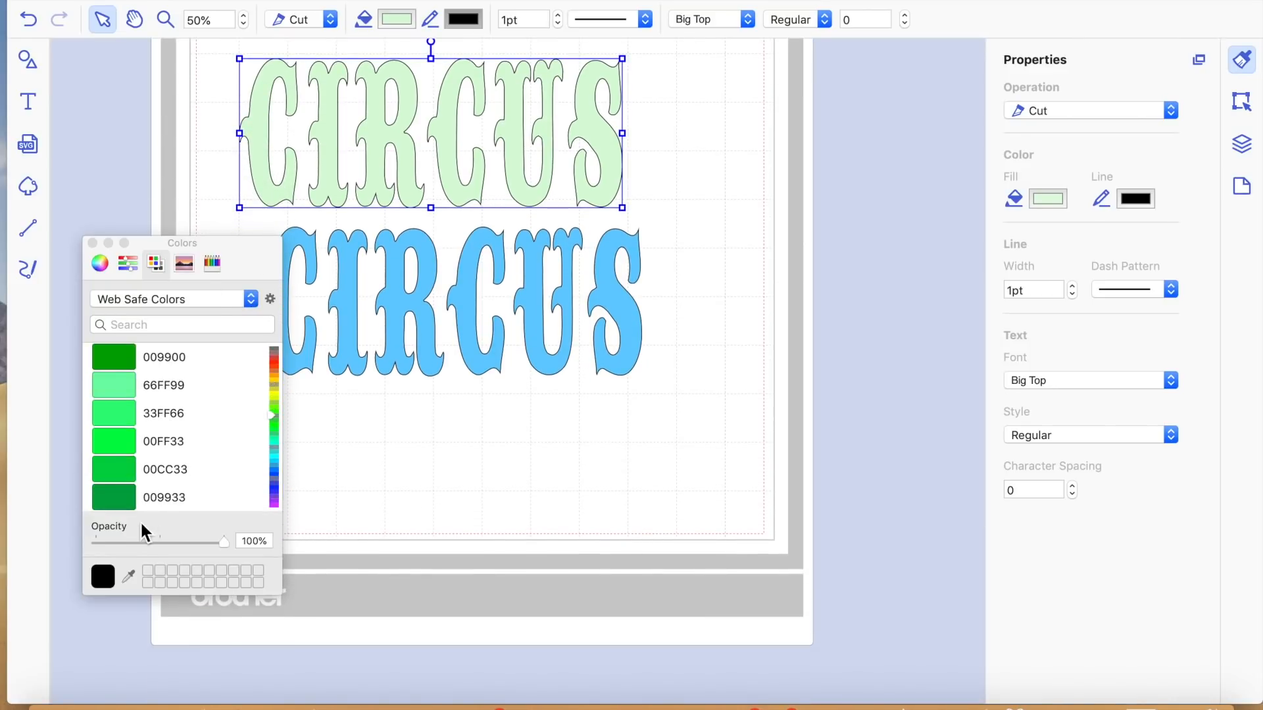
scroll(142, 500, "down", 5)
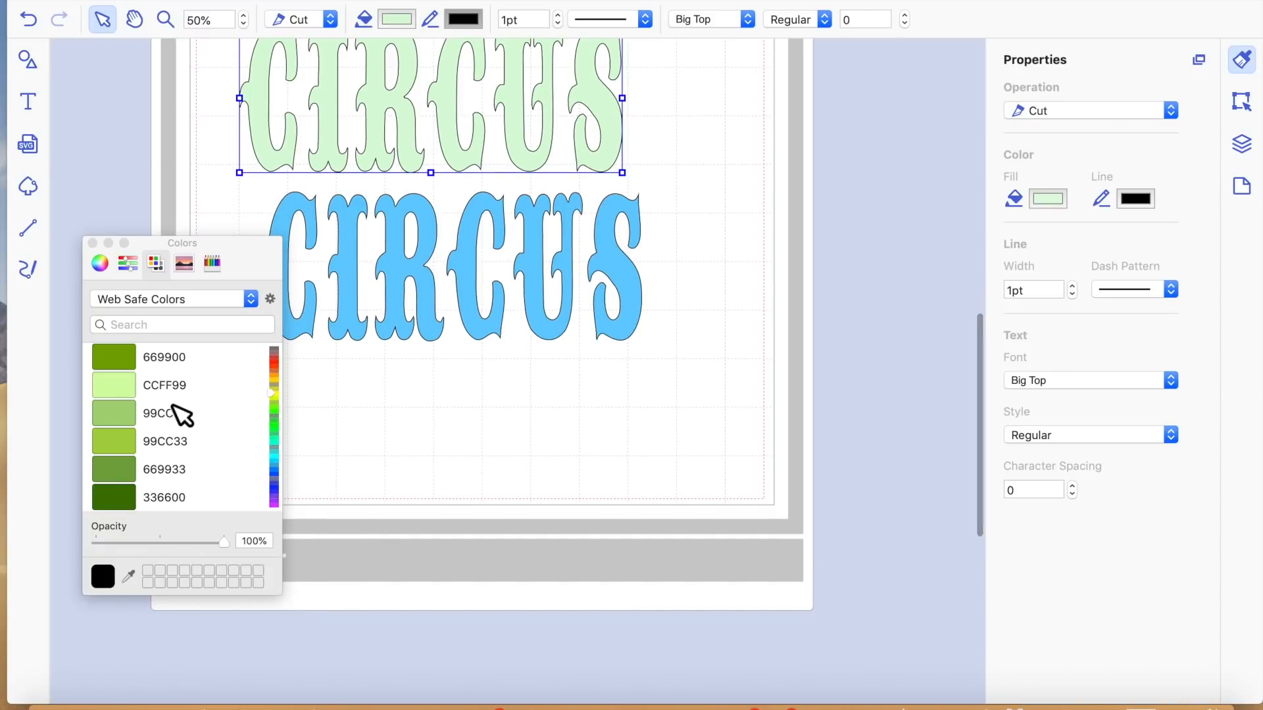
scroll(176, 411, "up", 15)
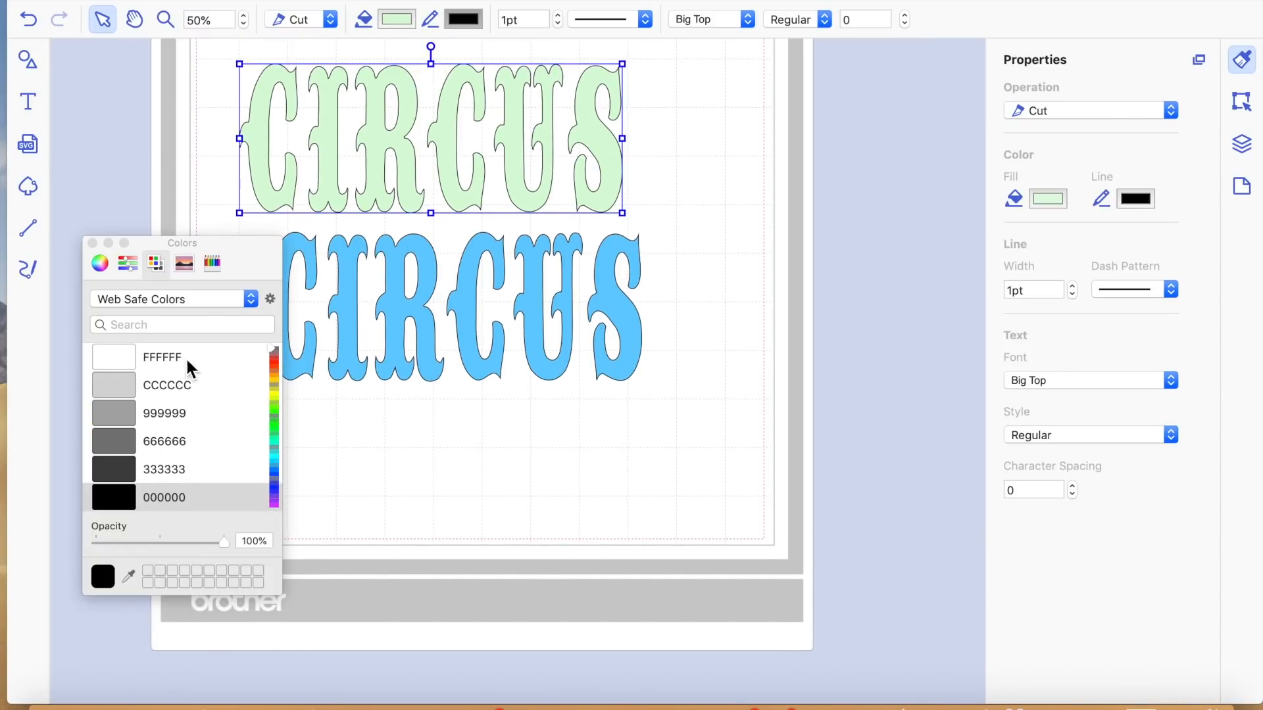
left_click(255, 301)
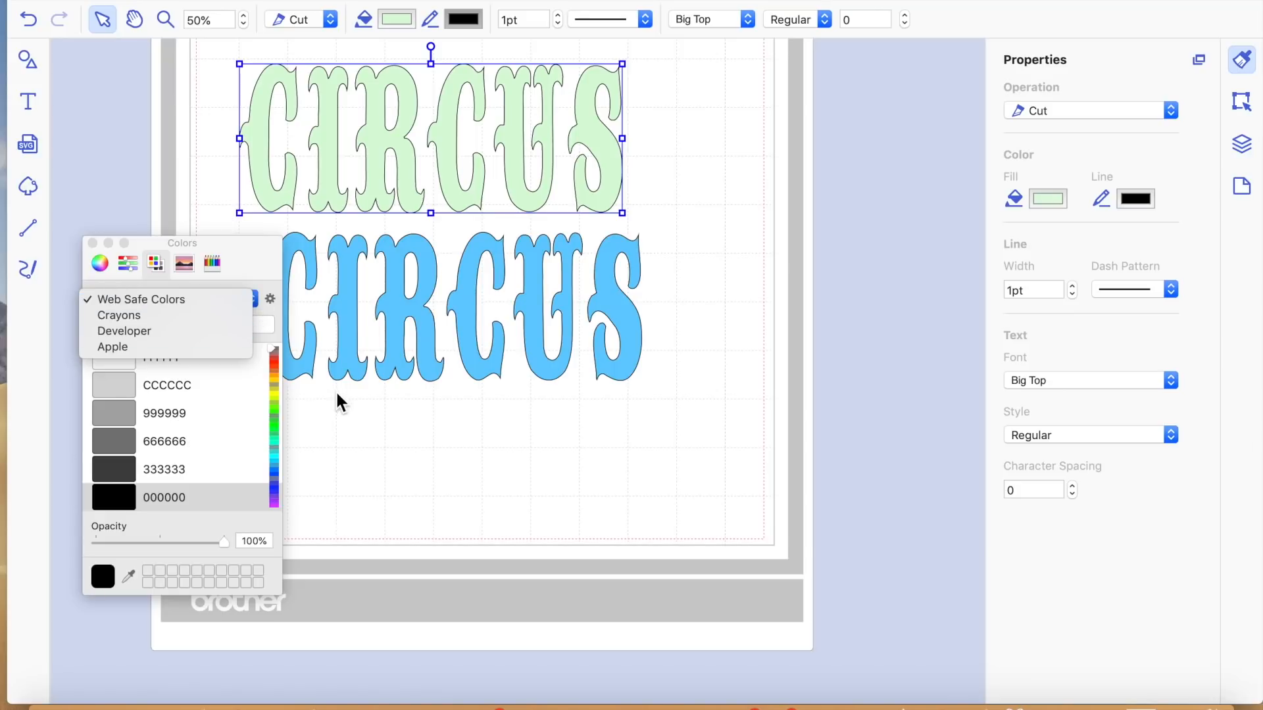
left_click(186, 498)
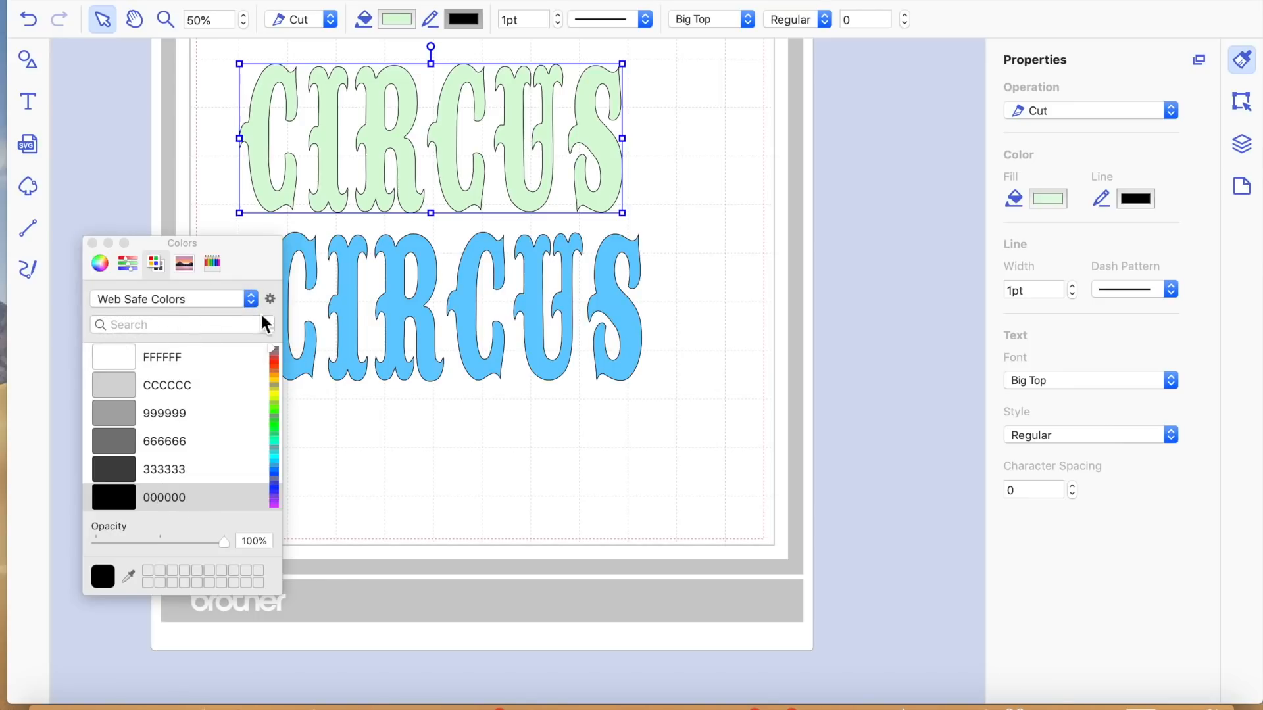
Try to apply the Web Safe color FFFFFF to the upper CIRCUS text
double_click(421, 152)
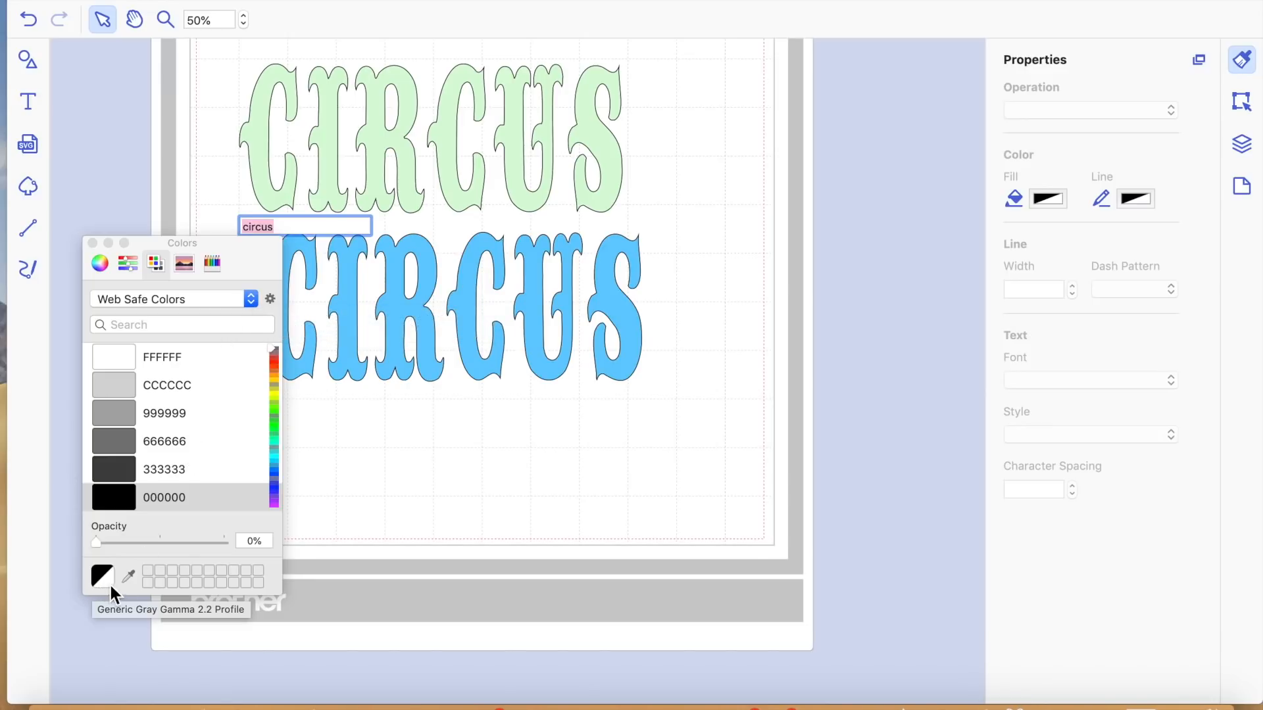
left_click(160, 357)
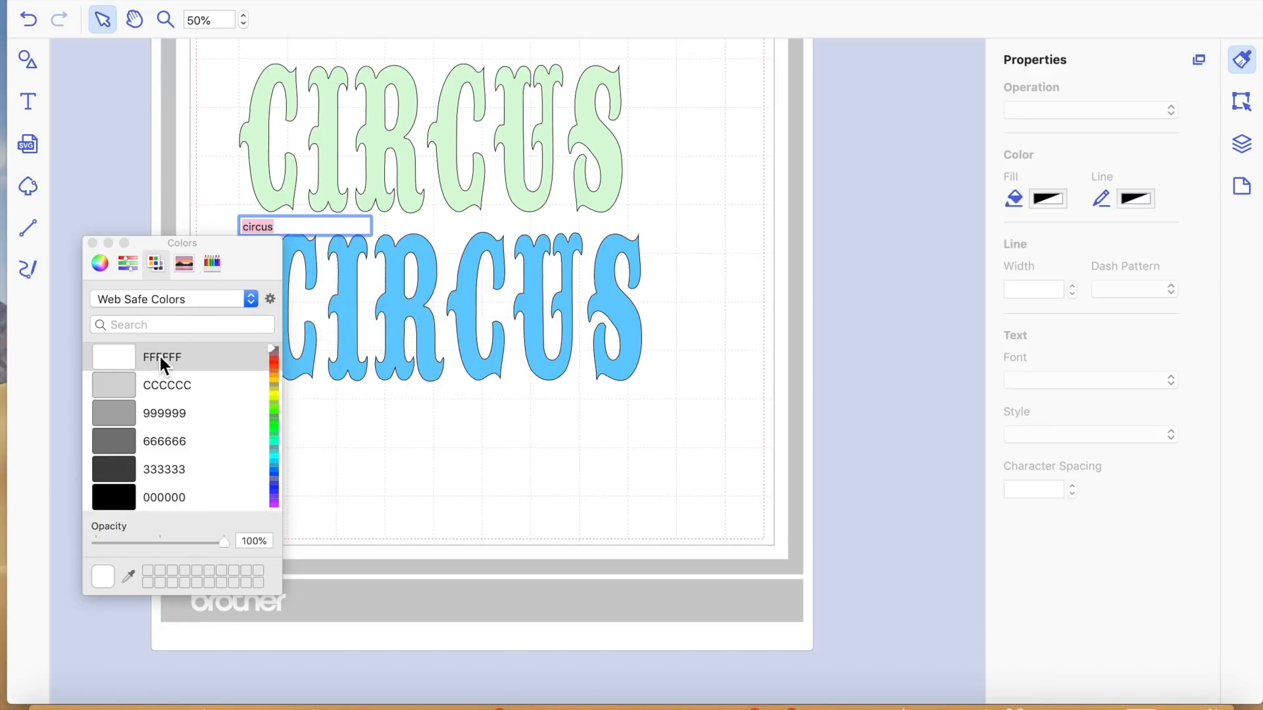
left_click(459, 335)
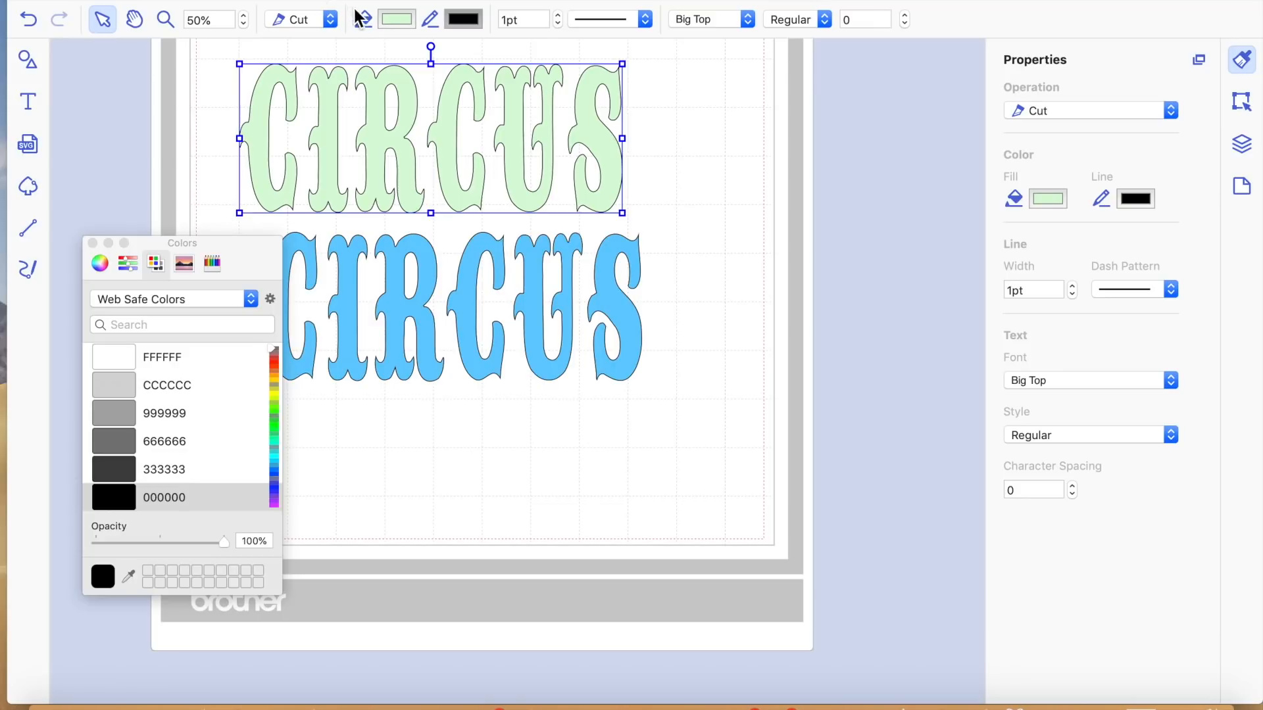
Search the Web Safe Colors for "fffff" for the upper CIRCUS text's fill, and pick FFFFFF
left_click(399, 20)
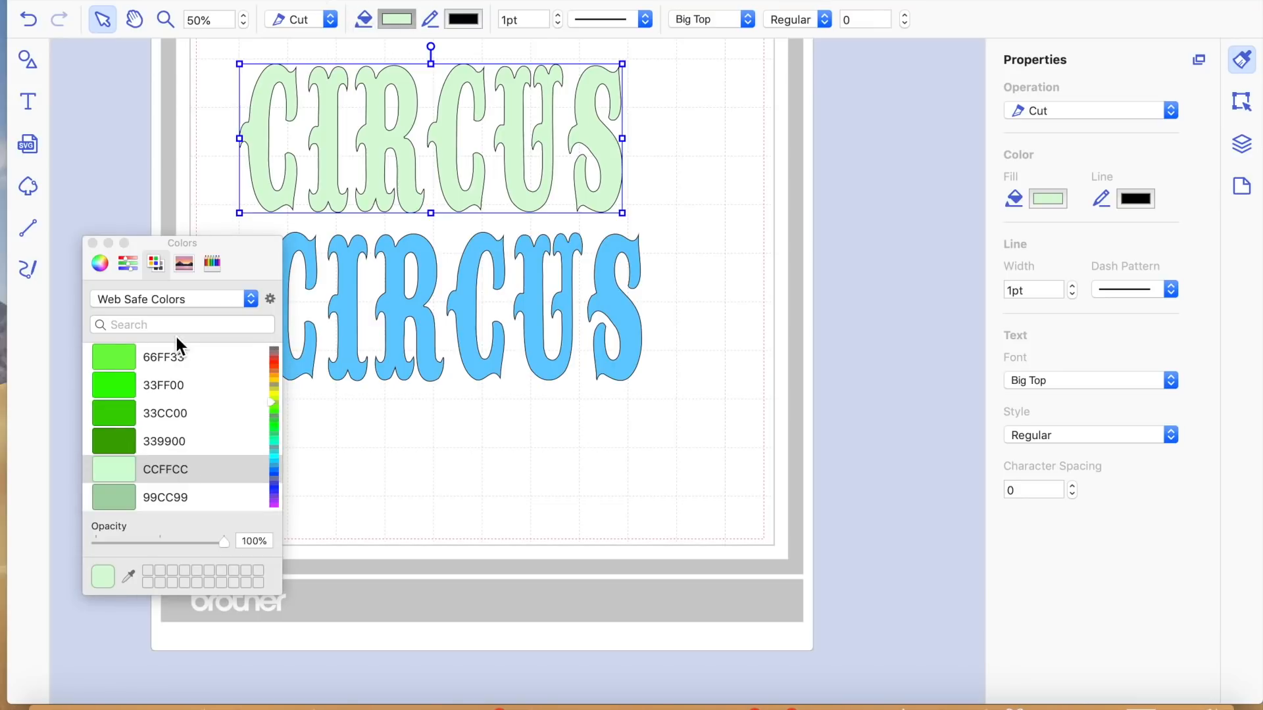
scroll(177, 337, "up", 2)
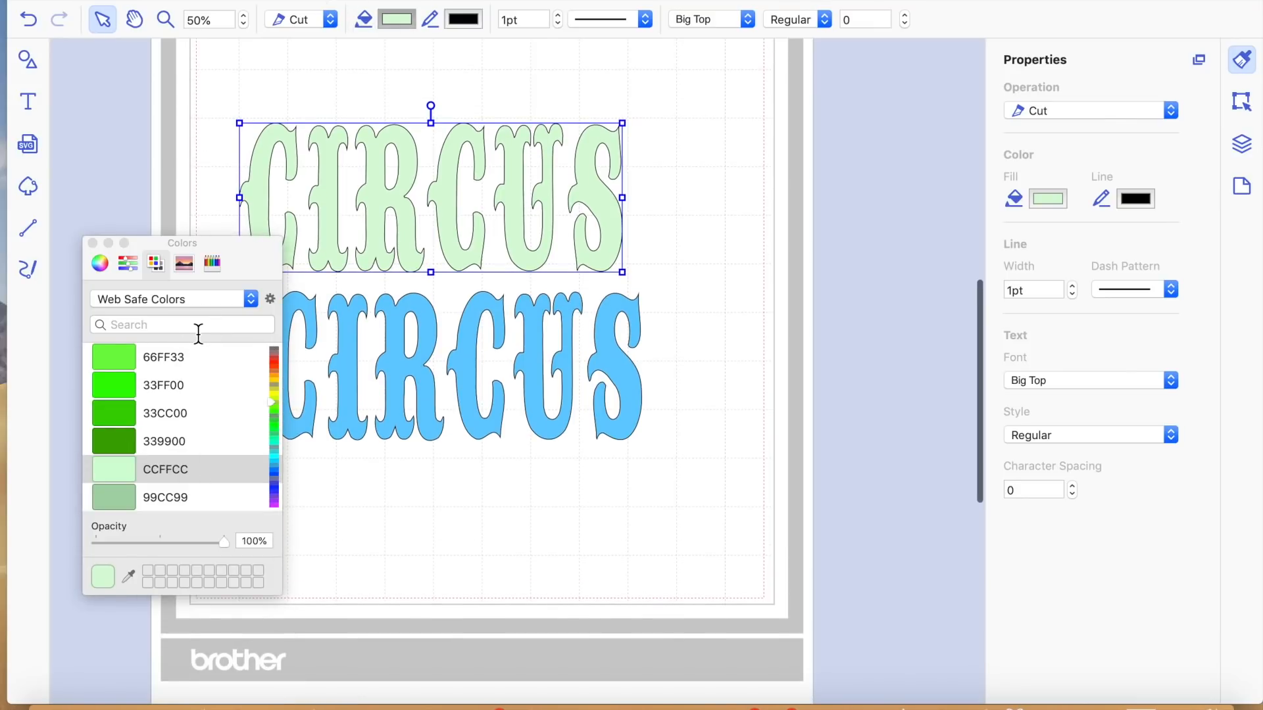
left_click(198, 328)
type("ffff")
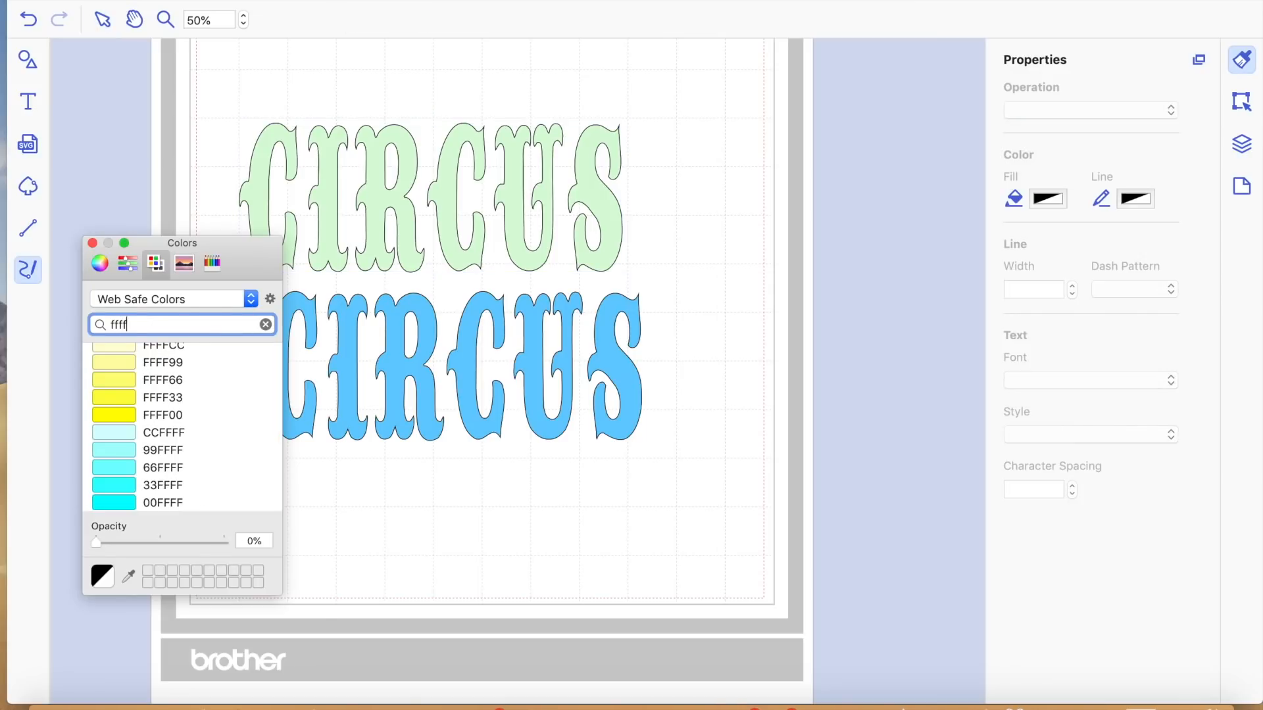
type("f")
left_click(144, 363)
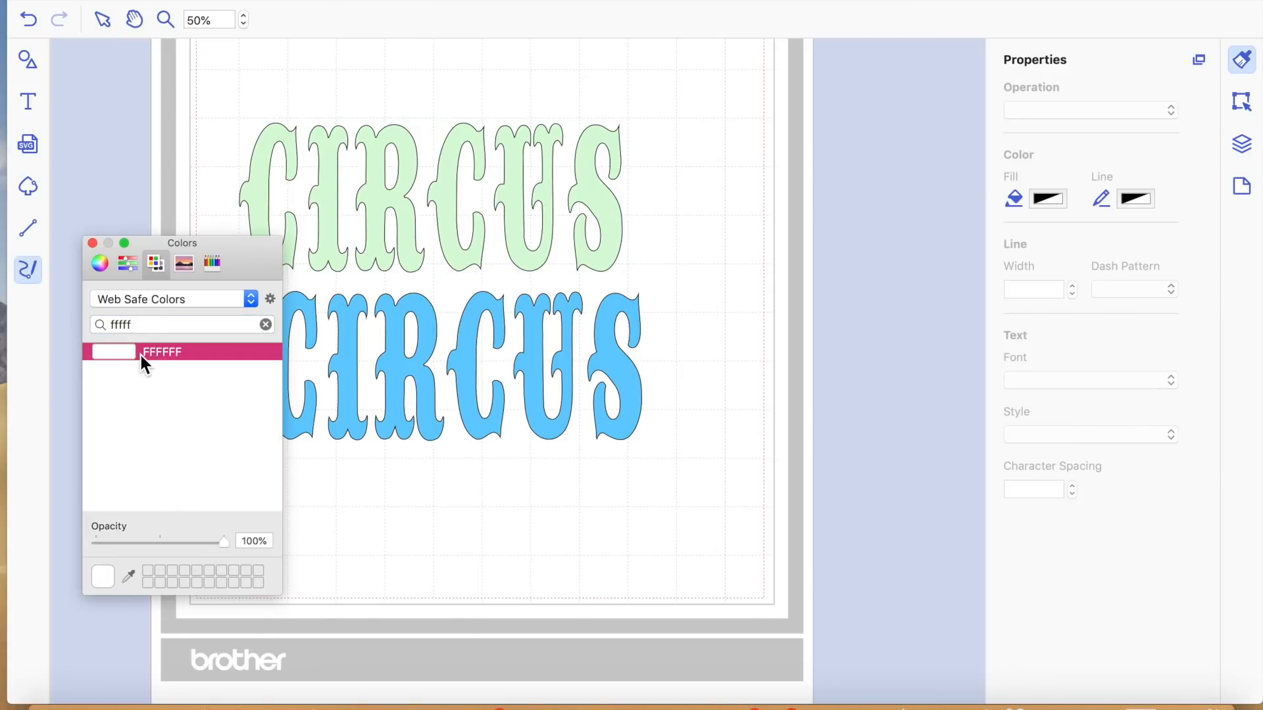
left_click(467, 498)
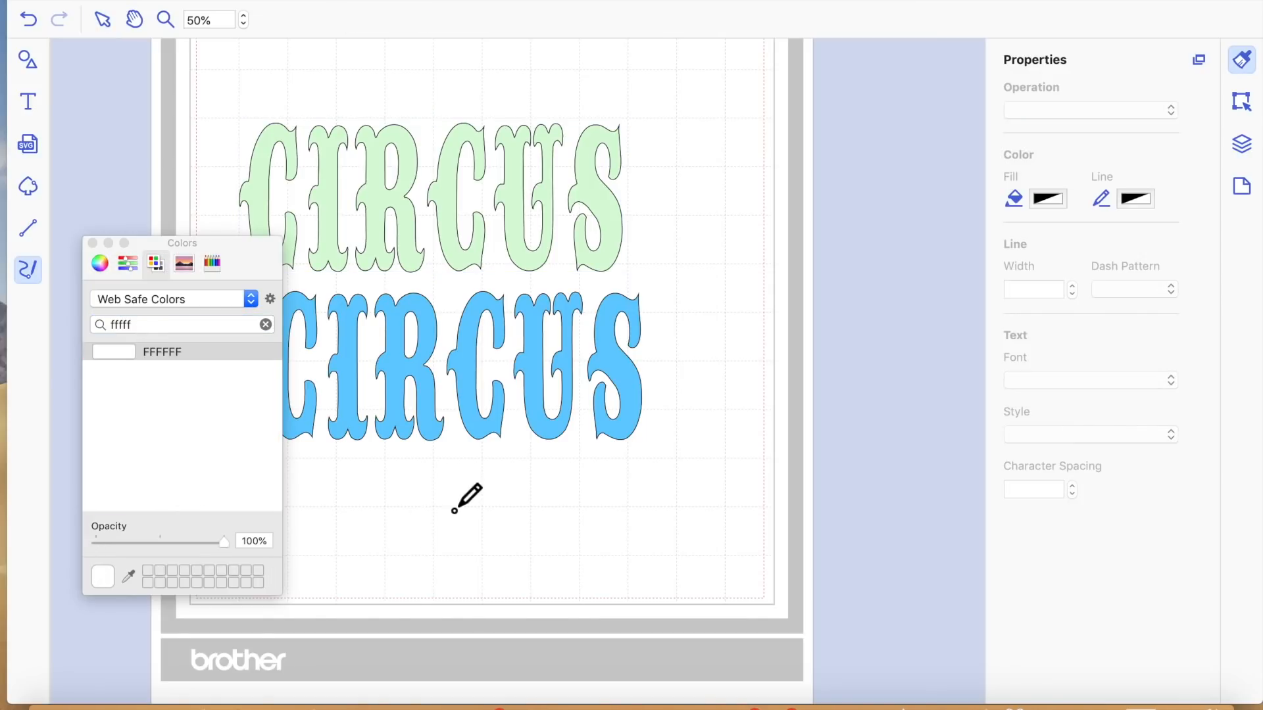
left_click(320, 189)
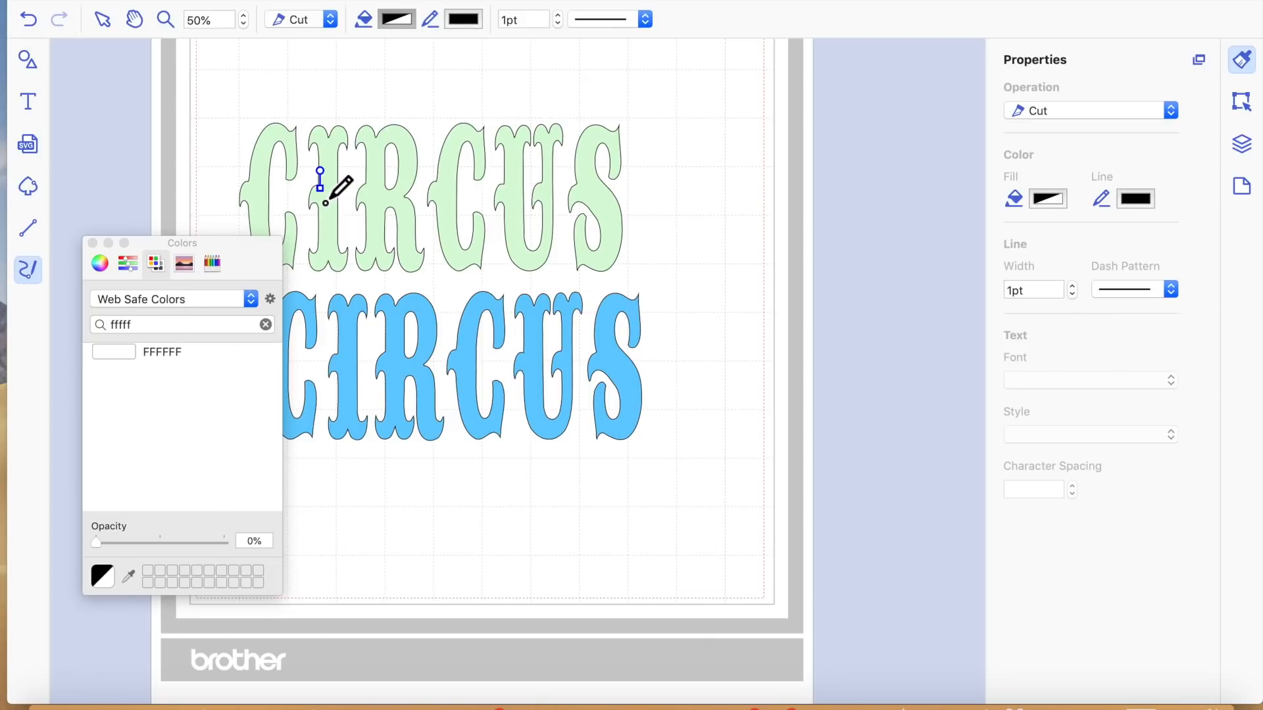
left_click_drag(344, 269, 336, 69)
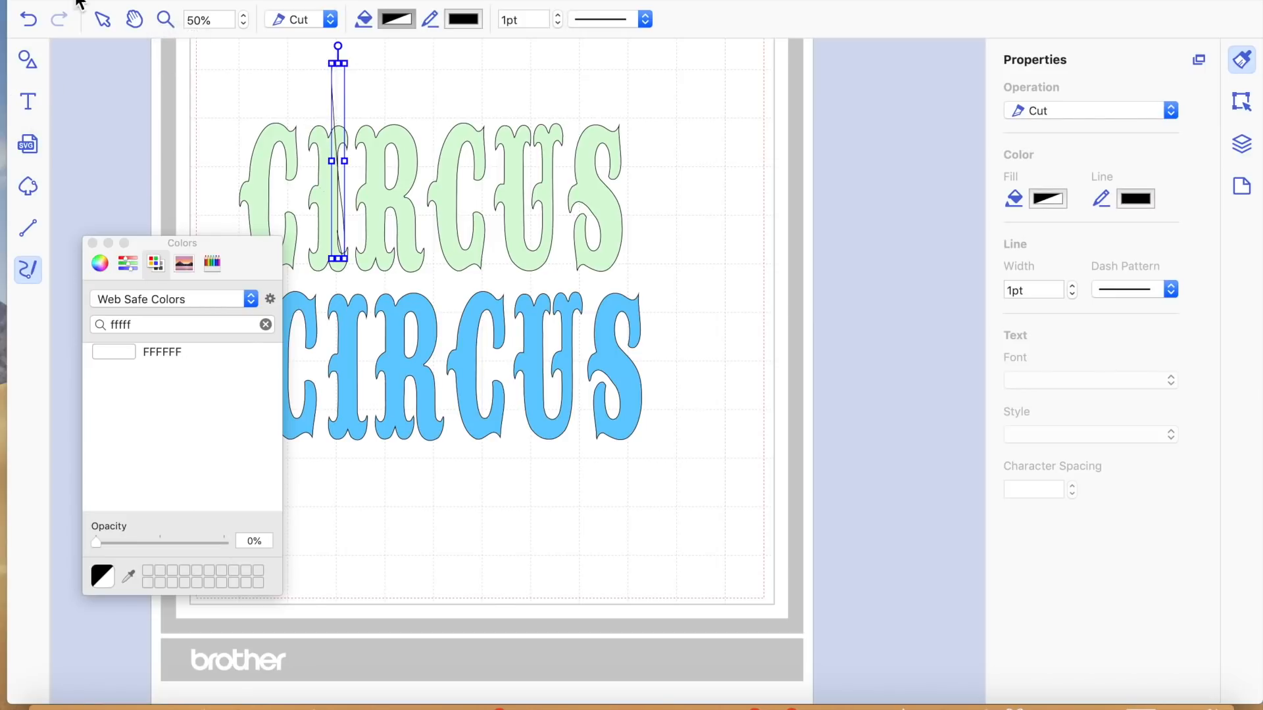
left_click(40, 22)
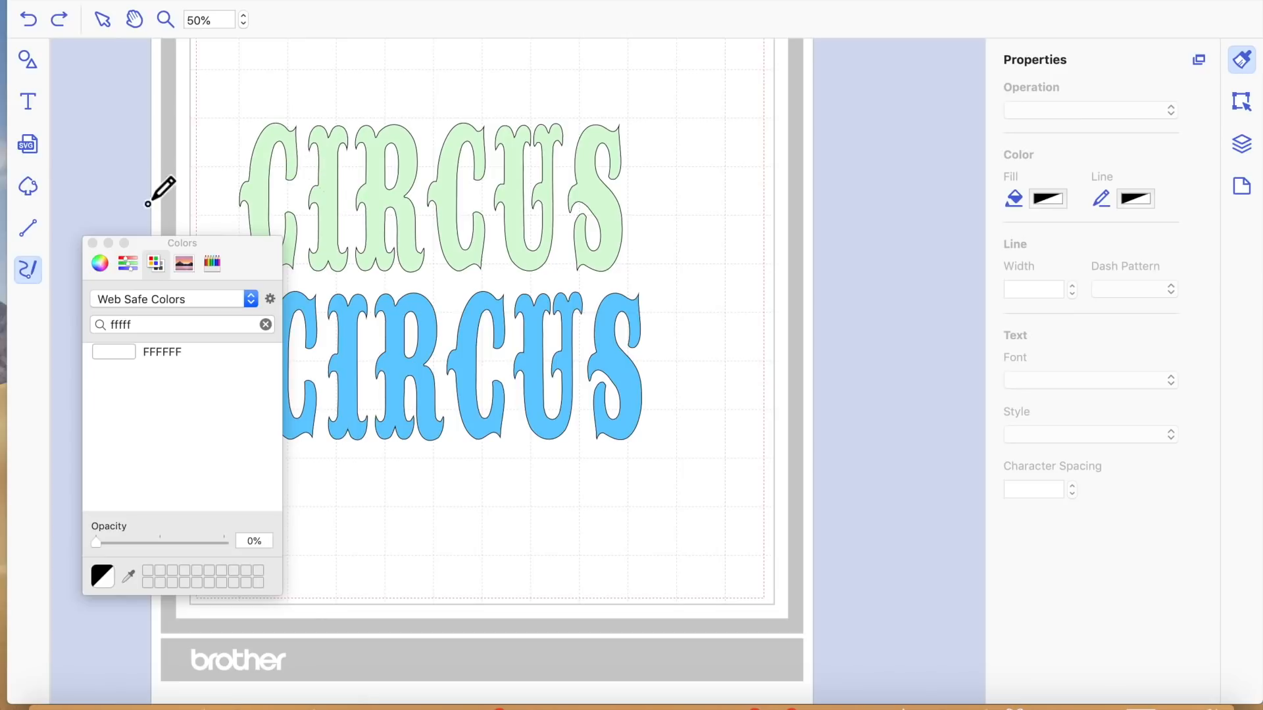
Fill the upper CIRCUS text with the blue sampled from the lower CIRCUS text
left_click(104, 21)
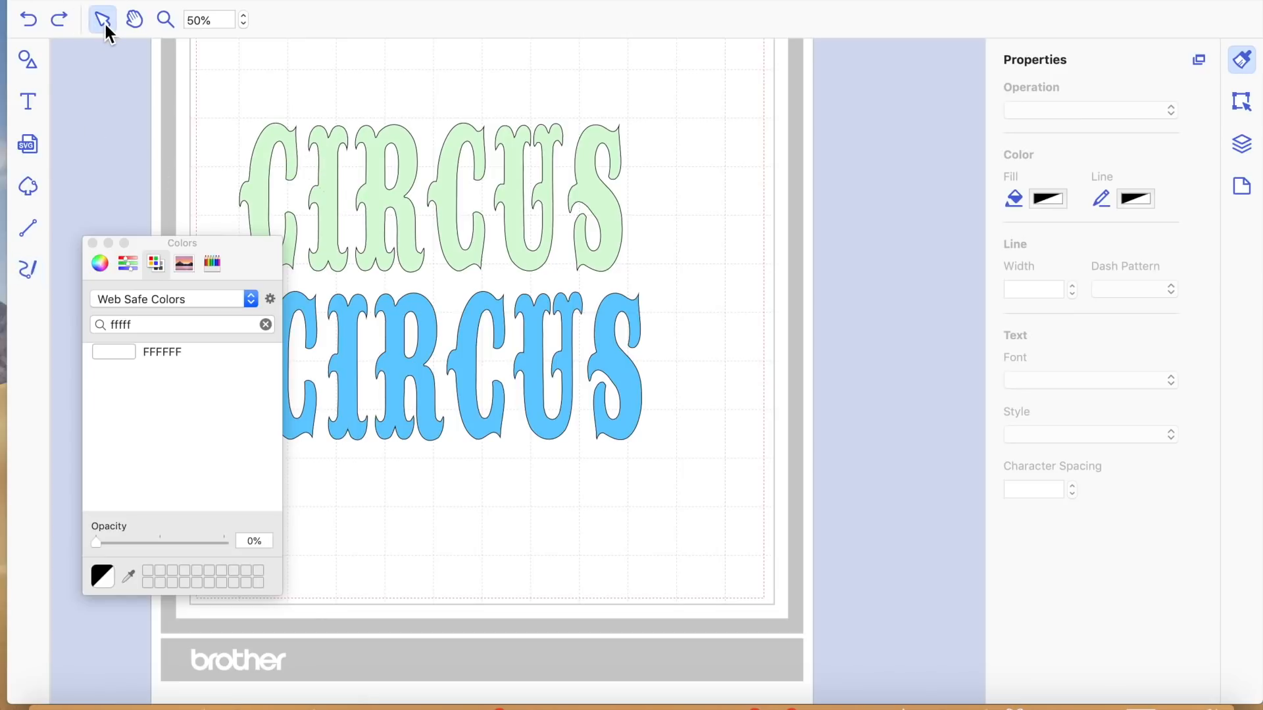
left_click(338, 199)
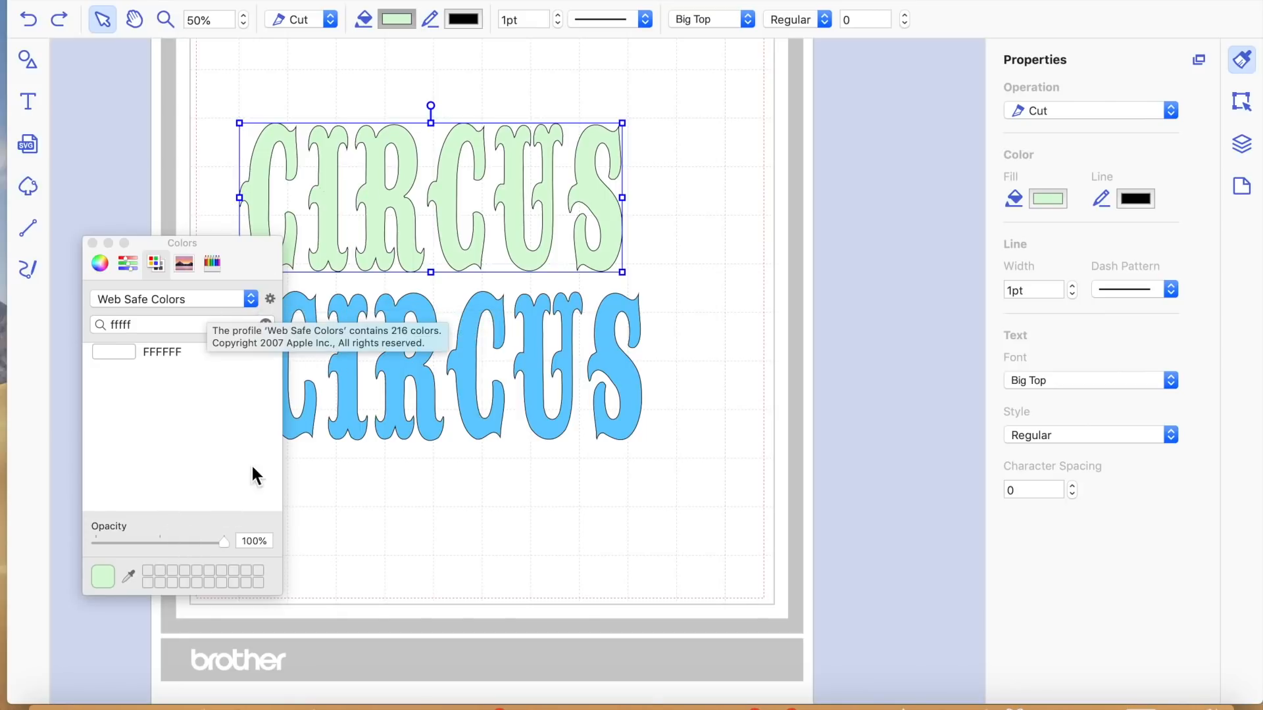
left_click(129, 577)
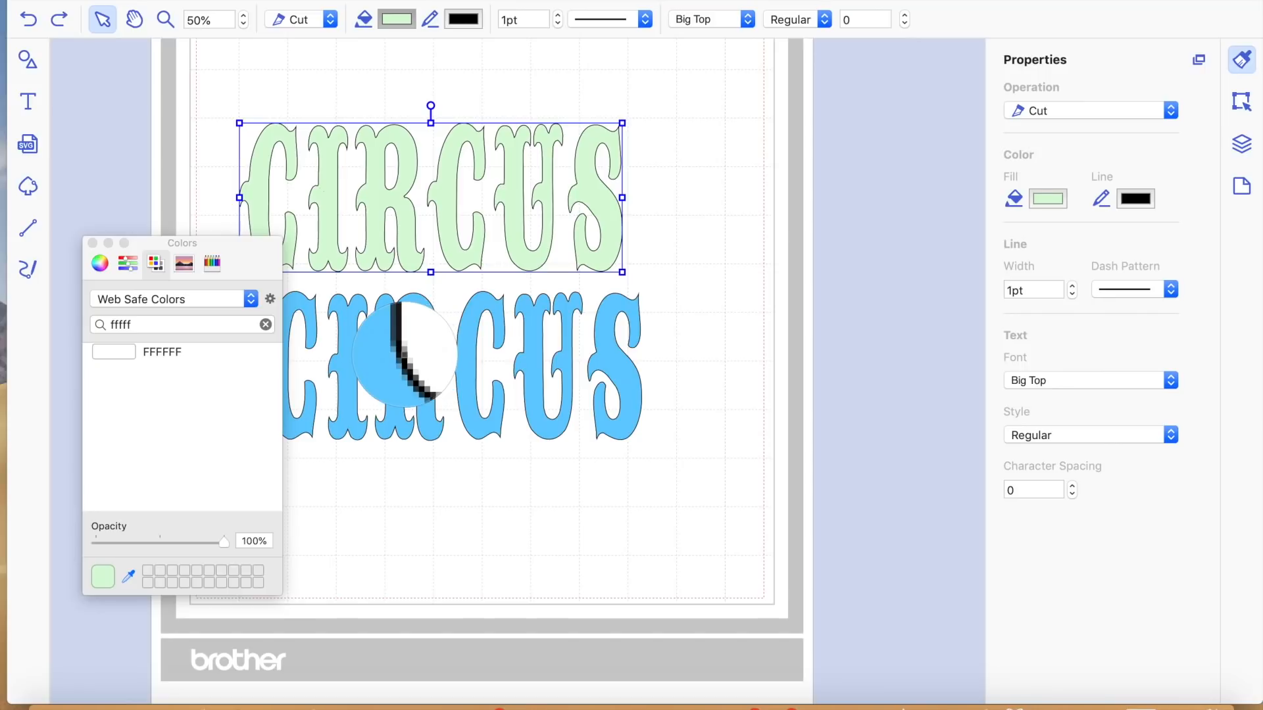
left_click(392, 374)
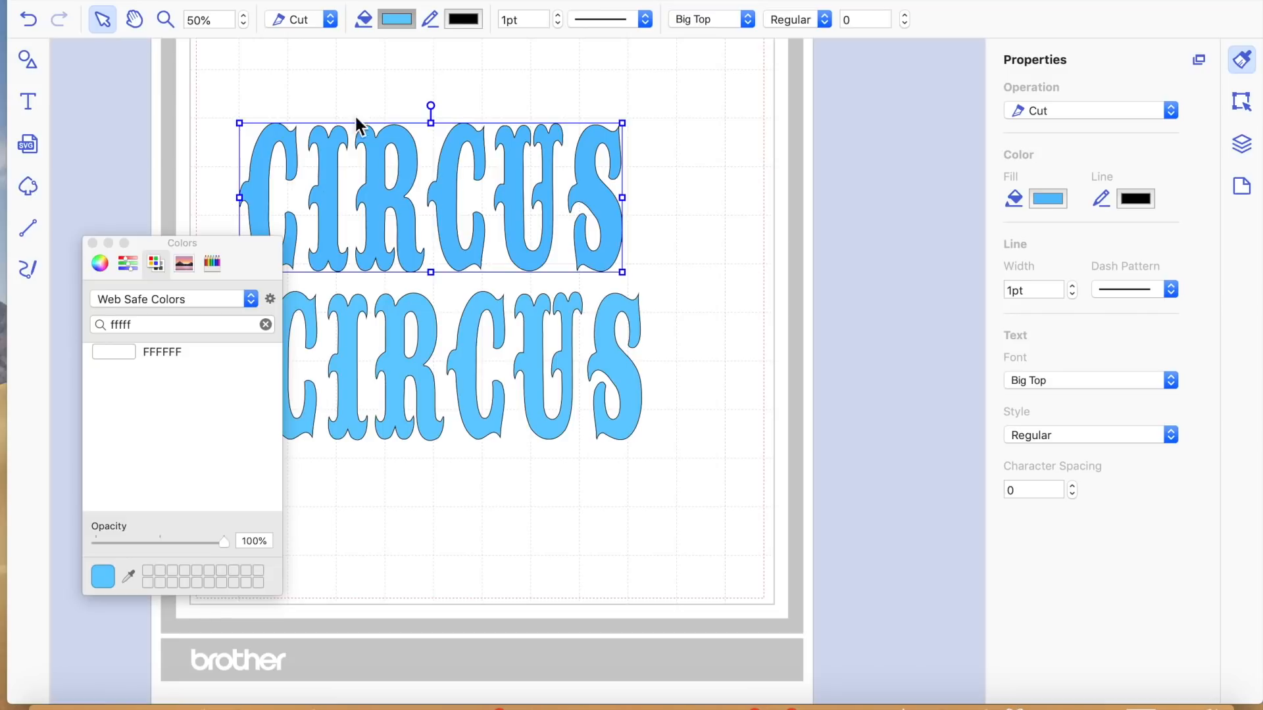
Set the upper CIRCUS text's fill to Web Safe white FFFFFF and its outline to dark maroon from the pencil colors
left_click(116, 356)
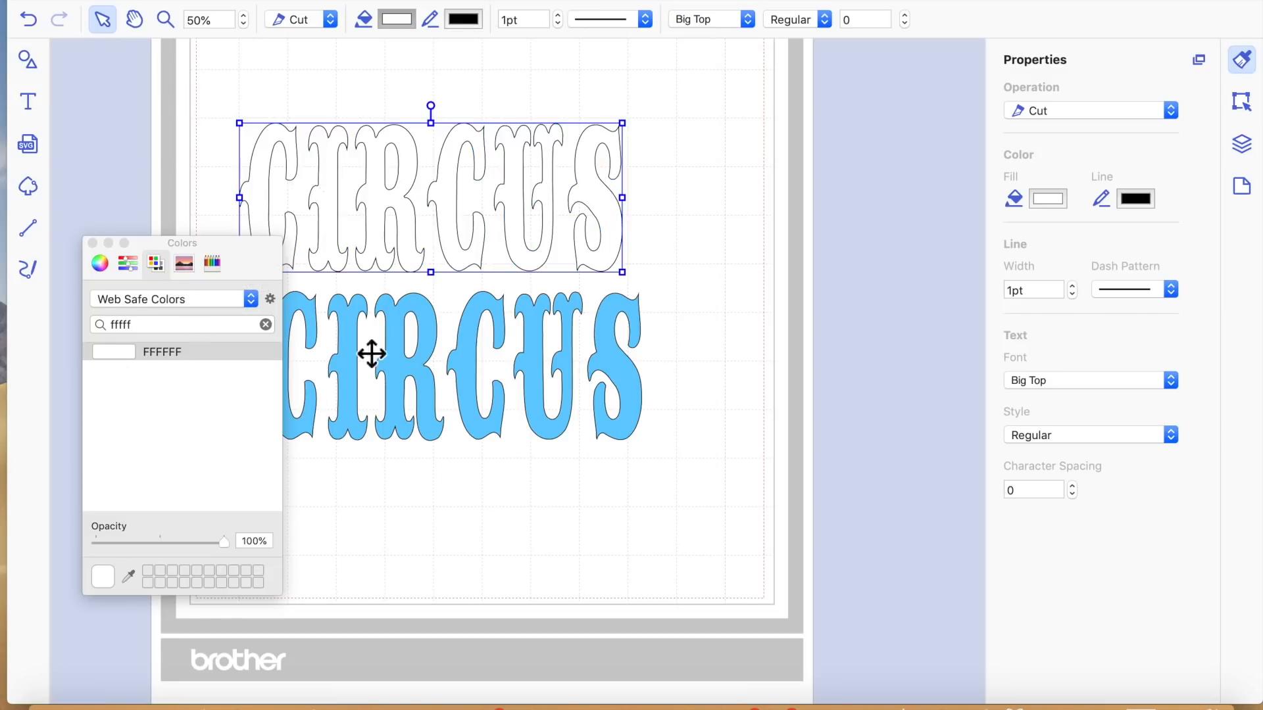
left_click(430, 526)
left_click(454, 188)
left_click(467, 20)
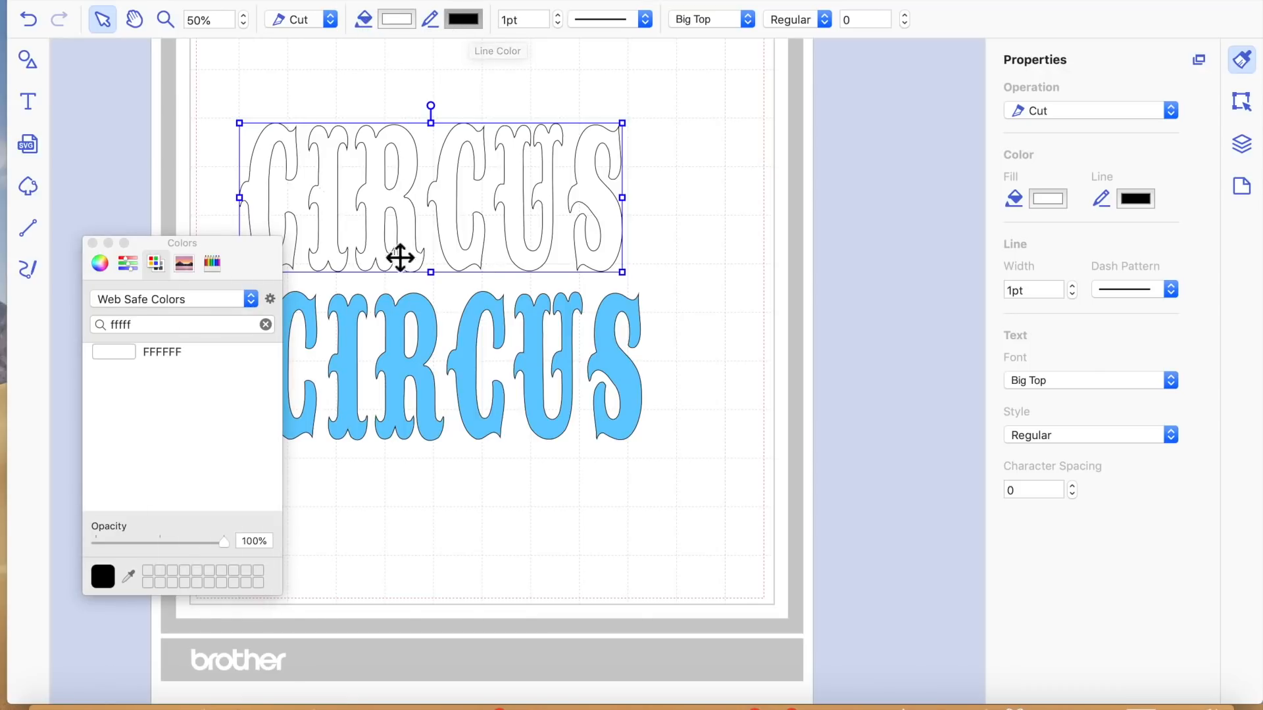
left_click(211, 263)
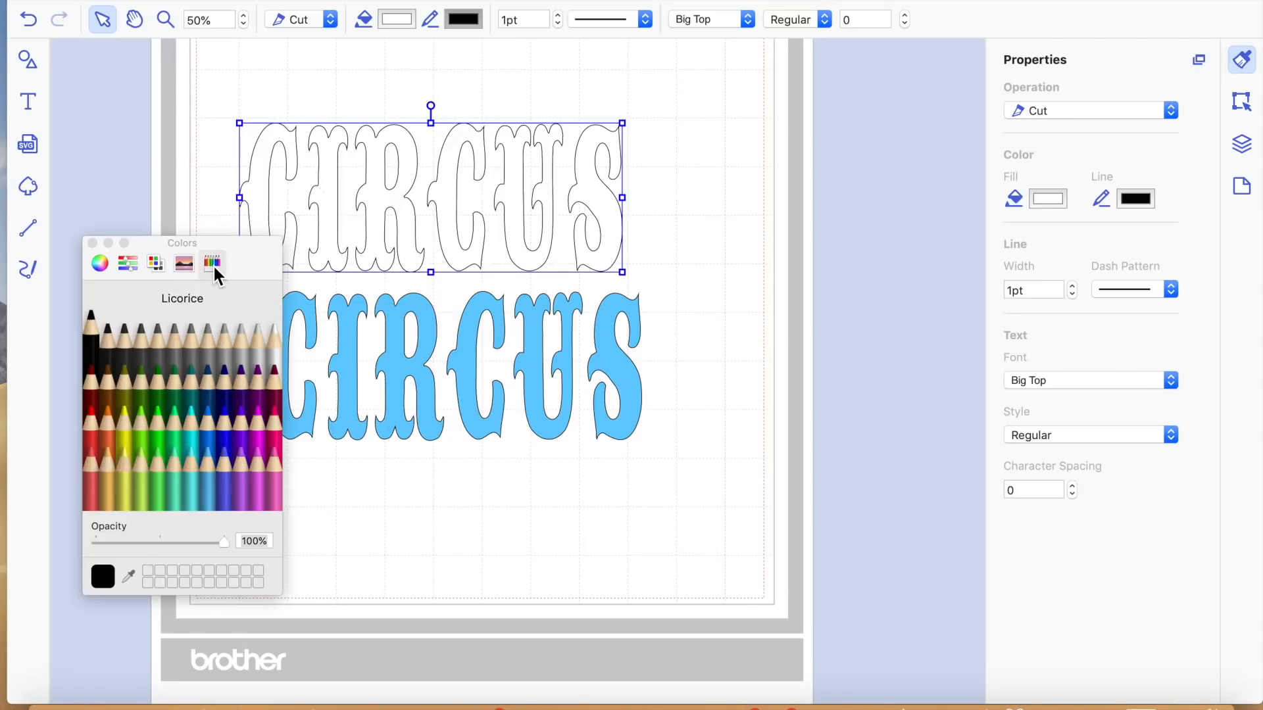
left_click(273, 387)
left_click(440, 497)
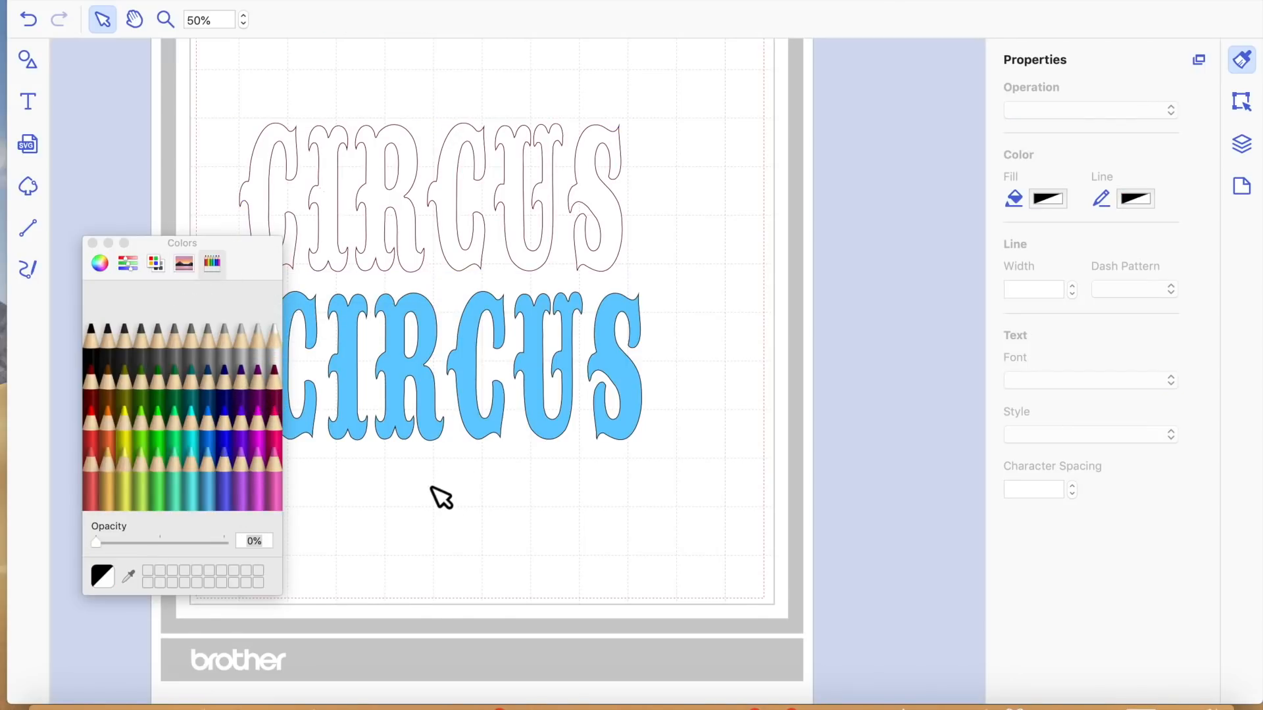
left_click(92, 243)
Try the Avenir Next and Bangla MN fonts on the upper CIRCUS text, and set it to Apple Chancery
left_click(300, 235)
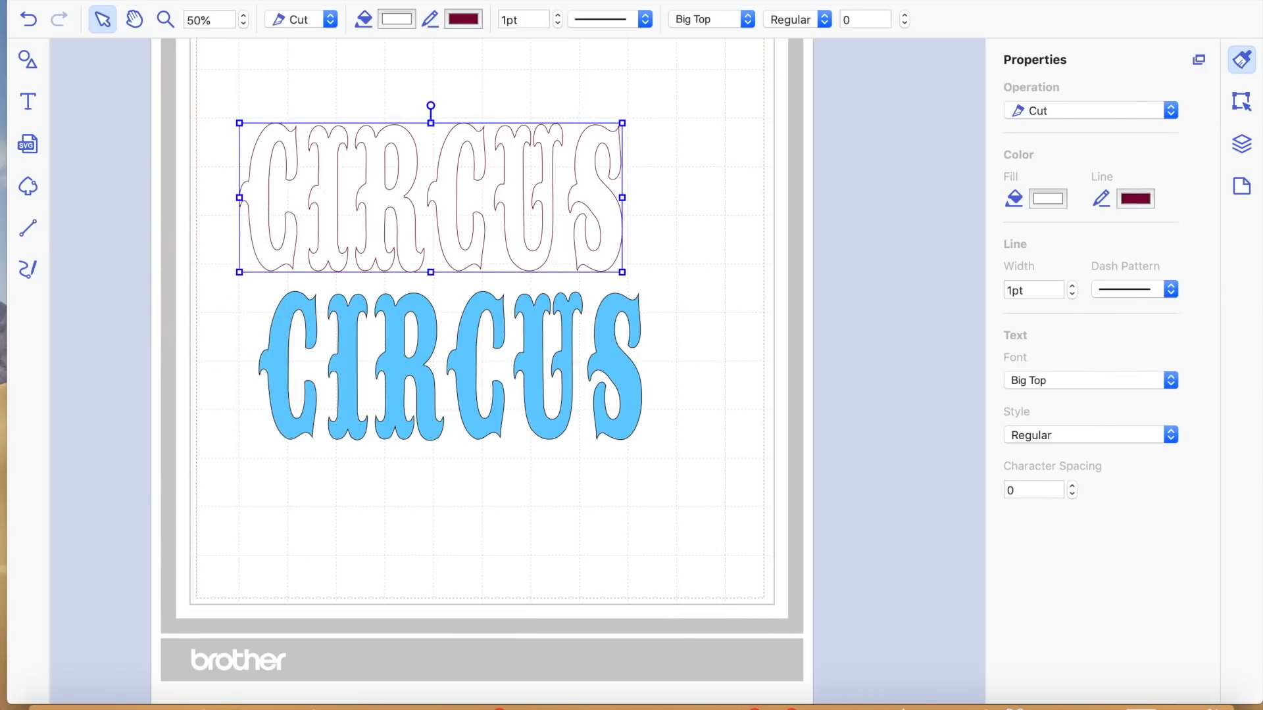
left_click(748, 19)
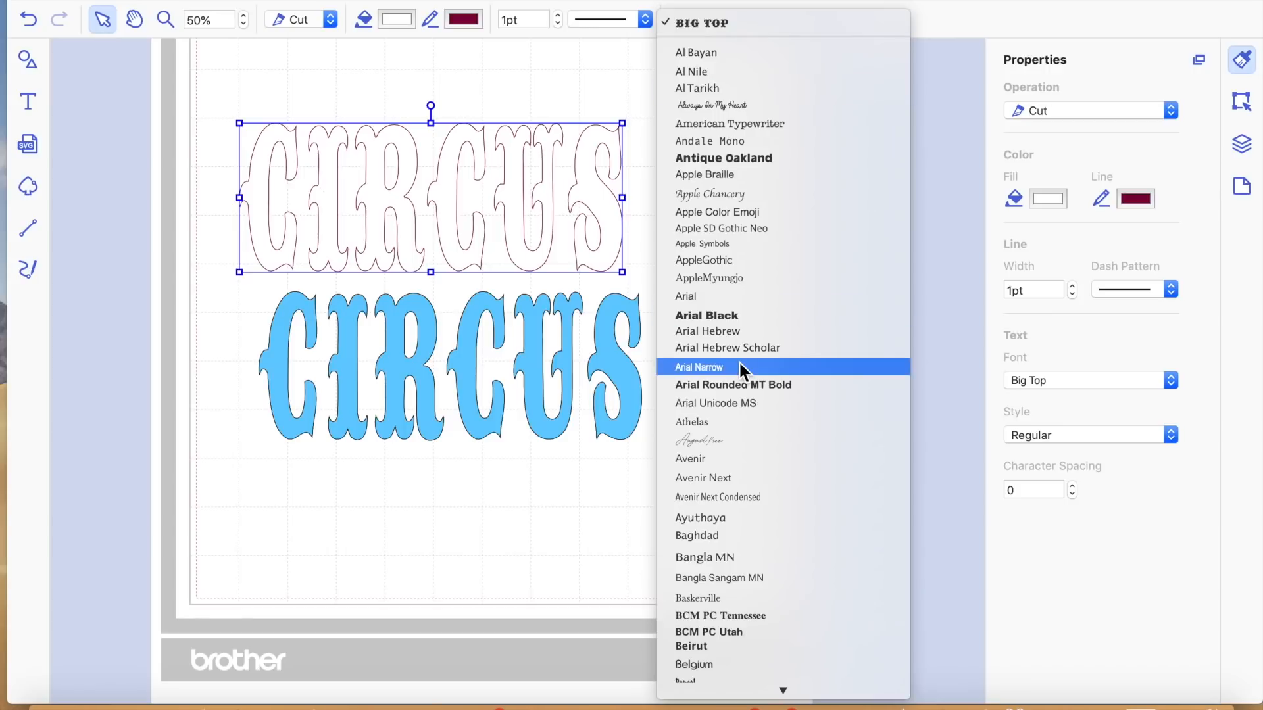
left_click(717, 475)
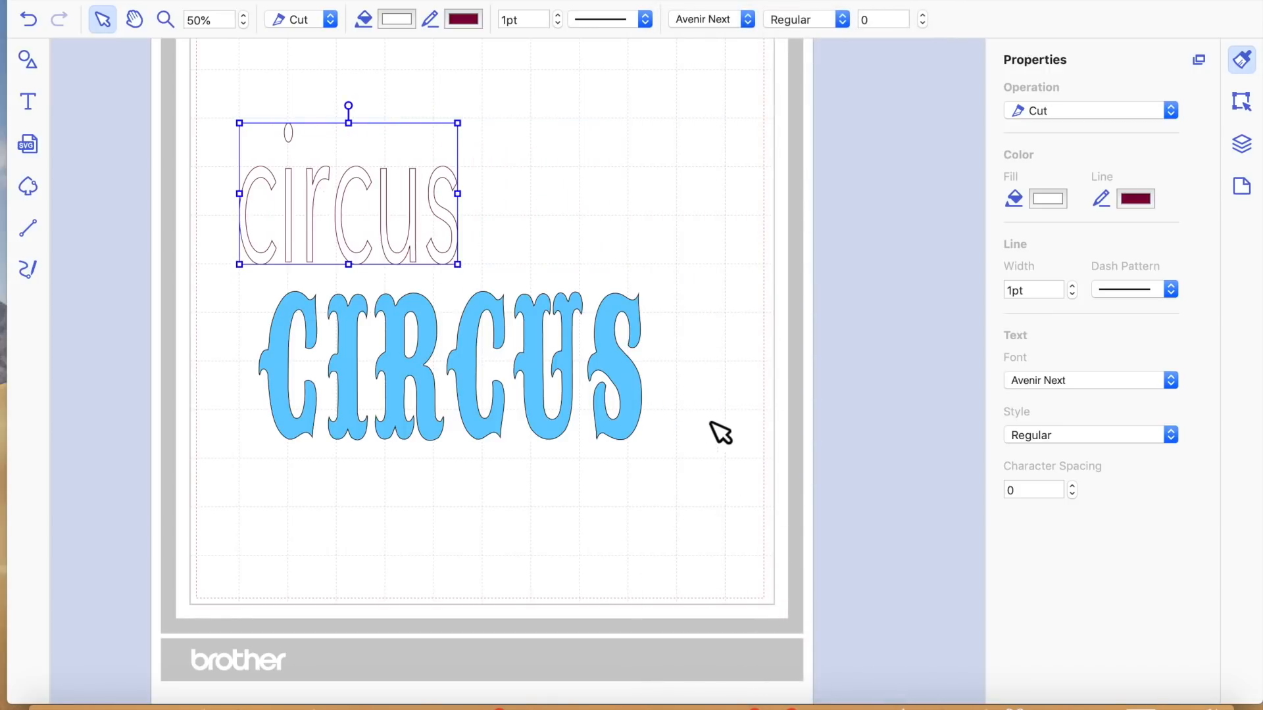
left_click(745, 19)
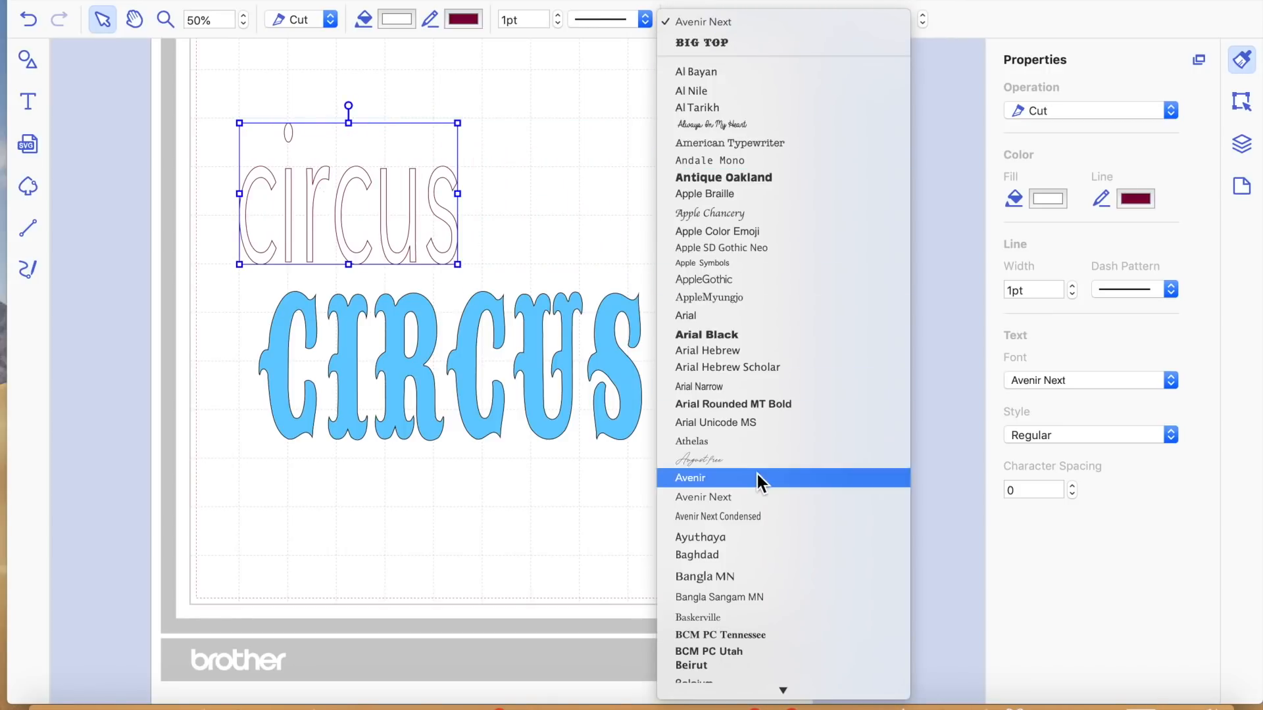
left_click(756, 586)
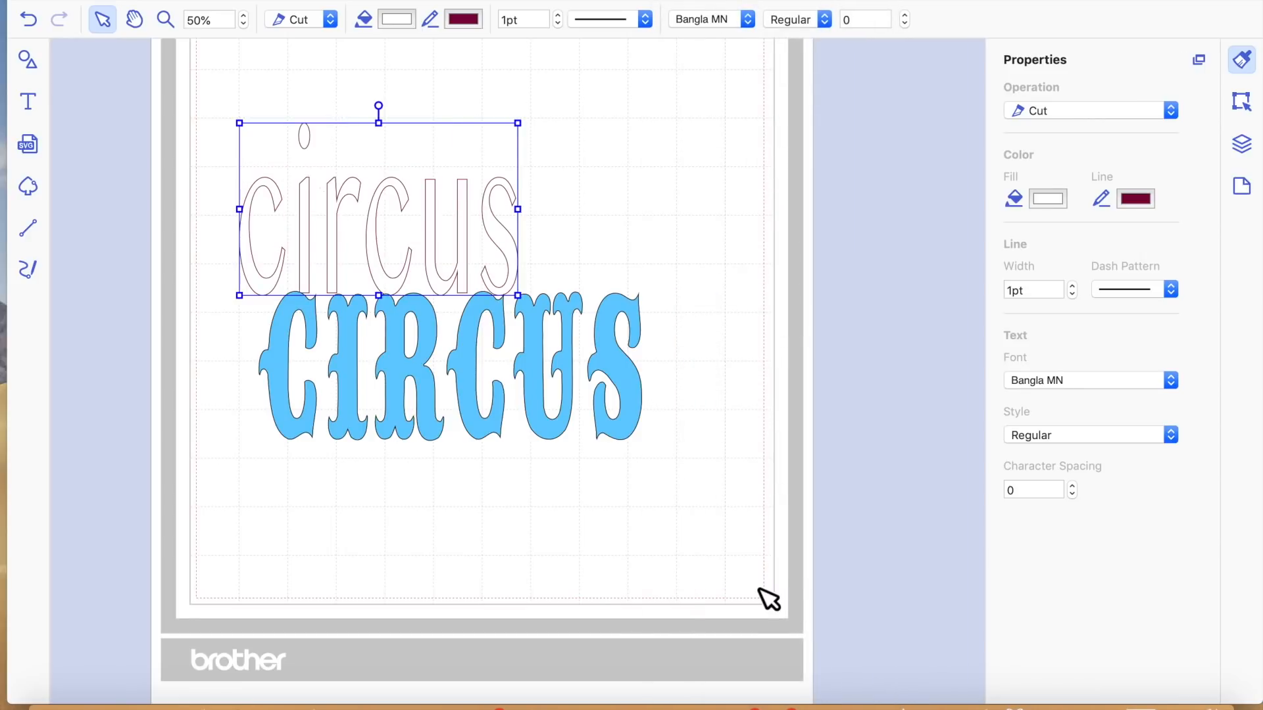
left_click(745, 25)
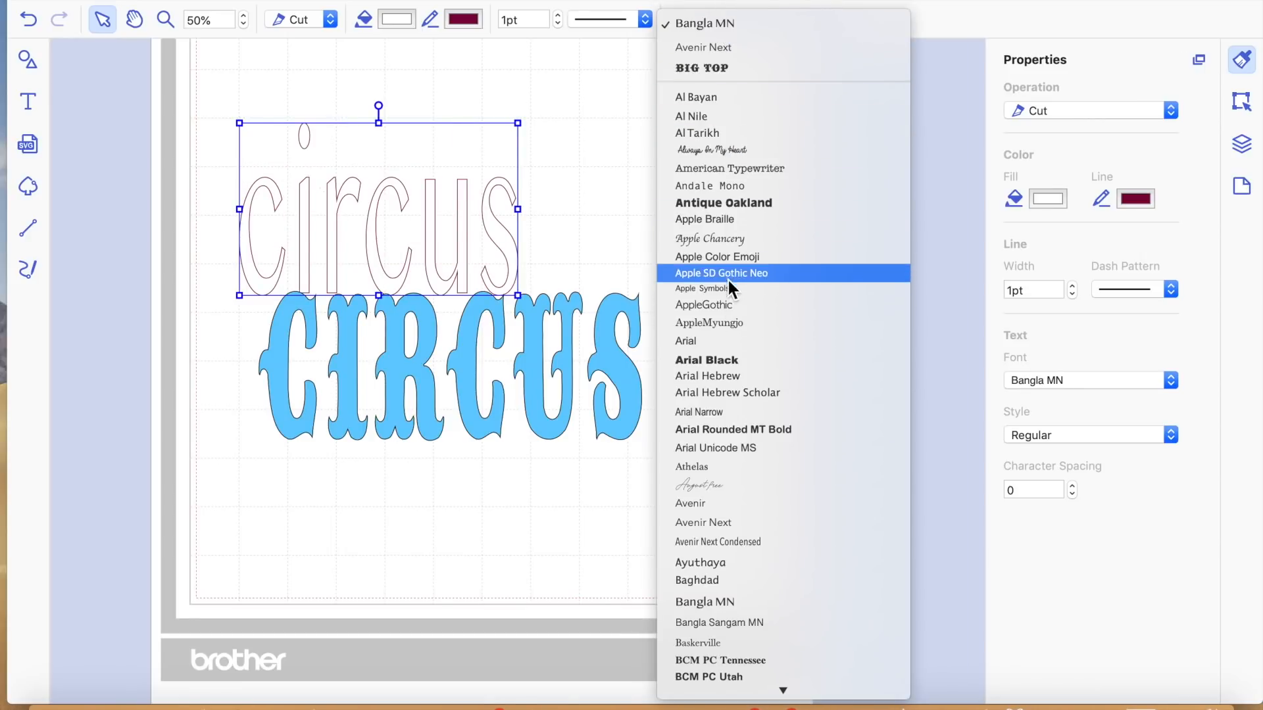
key("Escape")
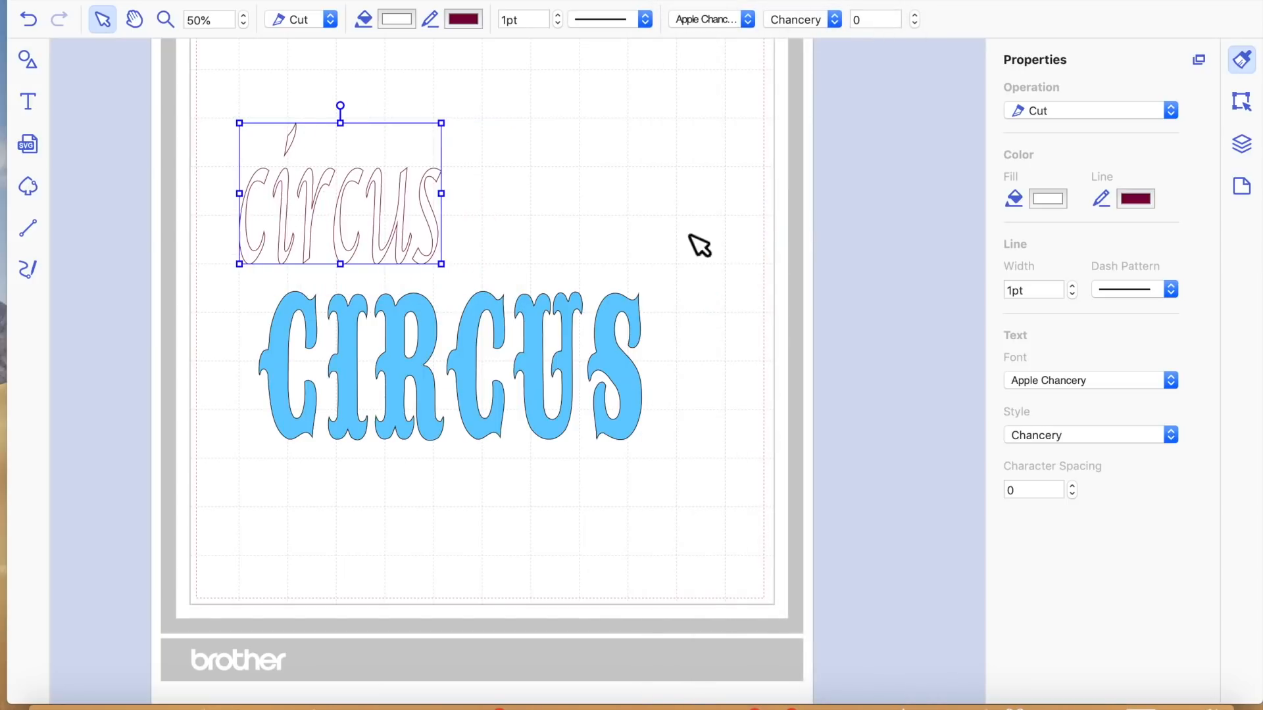
left_click(642, 237)
Increase the character spacing of the Apple Chancery circus text to 13
left_click(405, 224)
left_click(829, 19)
left_click(881, 22)
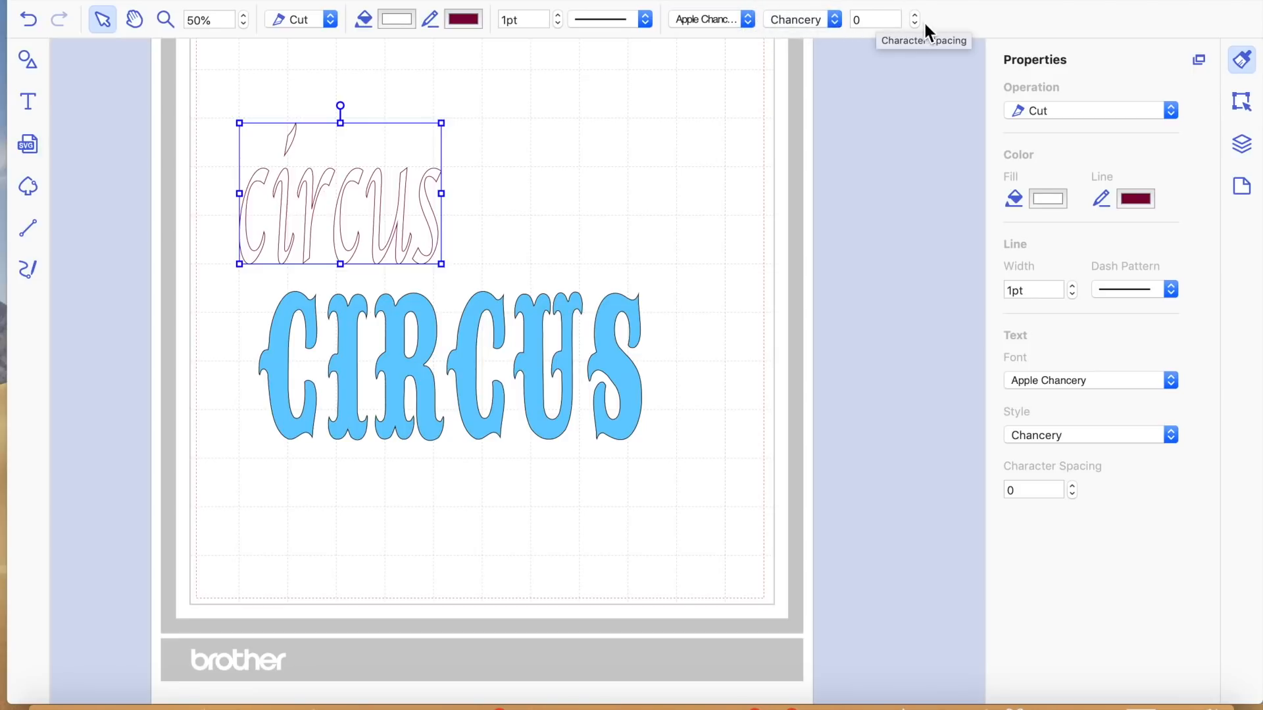
left_click(915, 24)
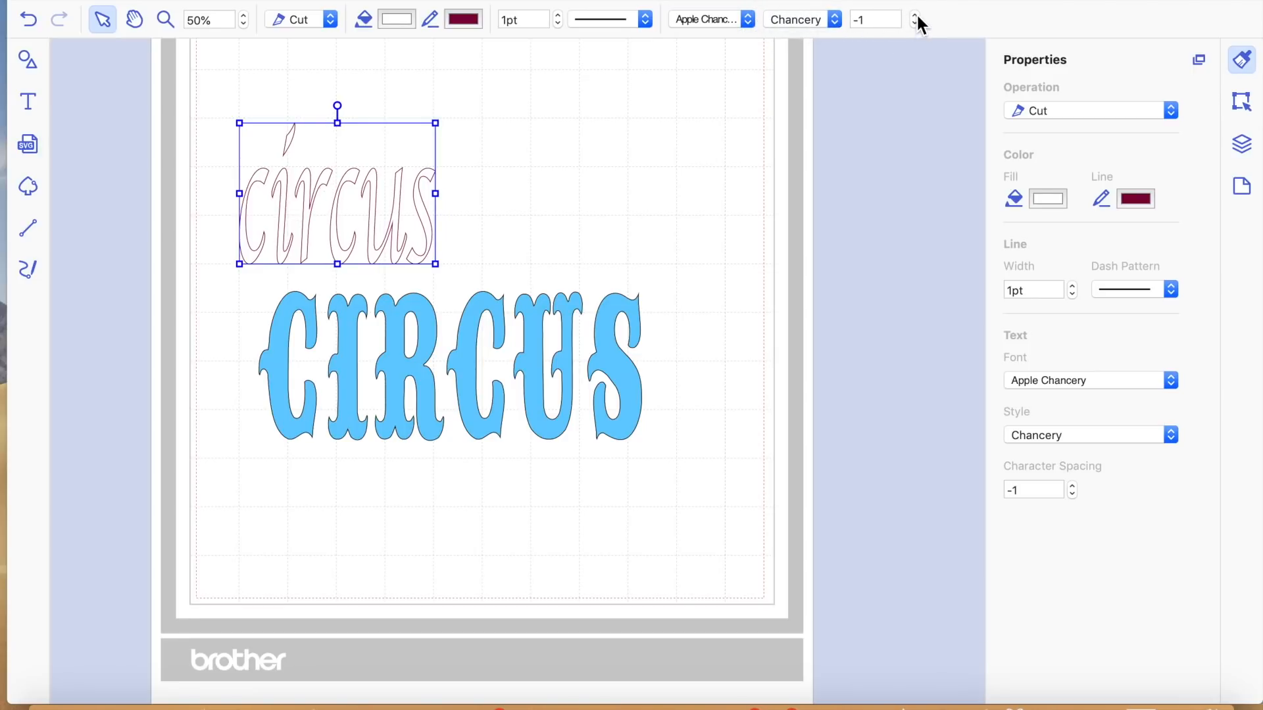
left_click(915, 14)
left_click(915, 14)
left_click(915, 14)
left_click(915, 14)
left_click(915, 14)
left_click(914, 15)
left_click(915, 14)
left_click(915, 15)
left_click(914, 15)
left_click(915, 14)
left_click(915, 14)
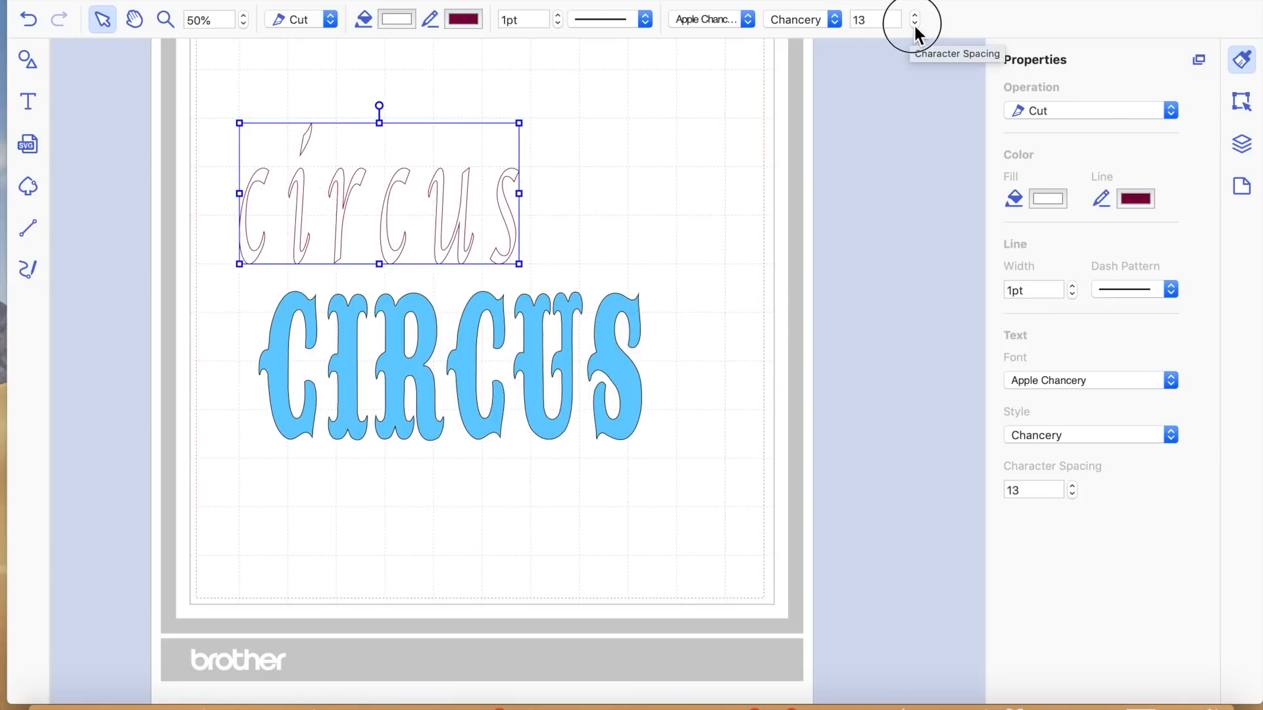
Reduce the character spacing of the Apple Chancery circus text to -1
left_click(915, 23)
left_click(914, 24)
left_click(914, 24)
left_click(914, 24)
left_click(914, 23)
left_click(914, 23)
left_click(914, 23)
left_click(914, 23)
left_click(915, 24)
left_click(915, 24)
left_click(914, 24)
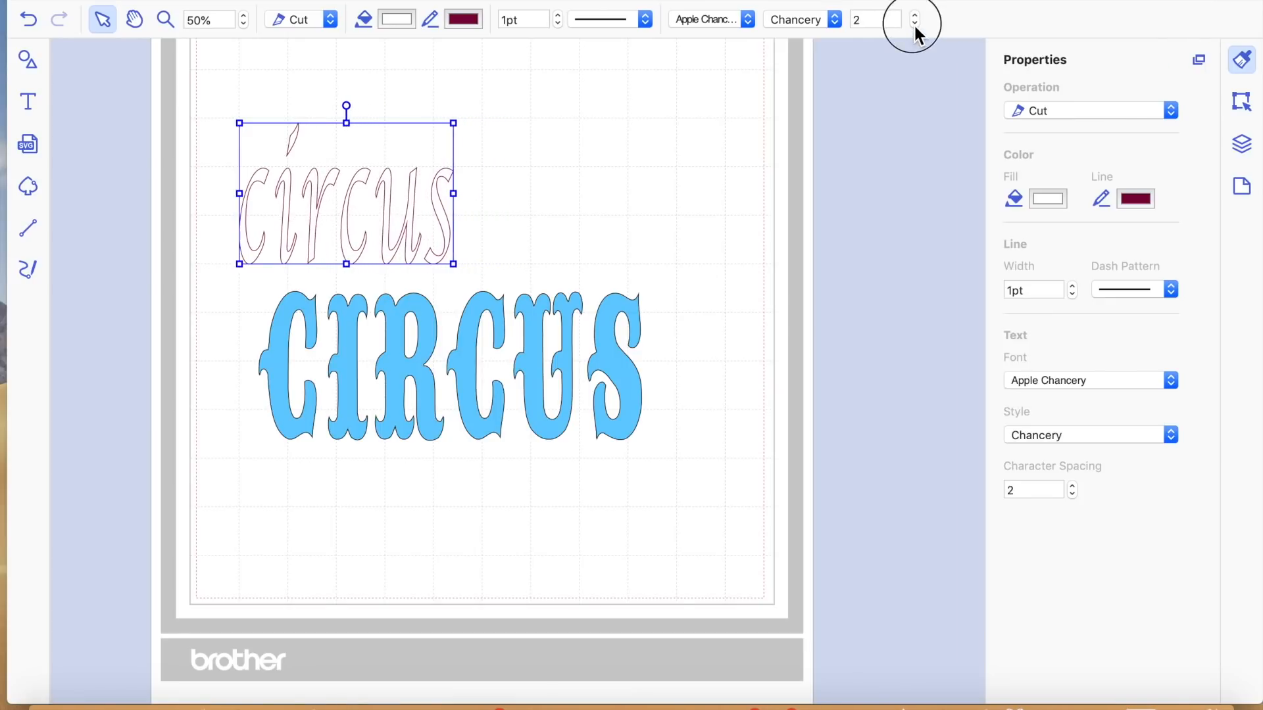
left_click(914, 24)
left_click(914, 24)
left_click(914, 24)
left_click(545, 148)
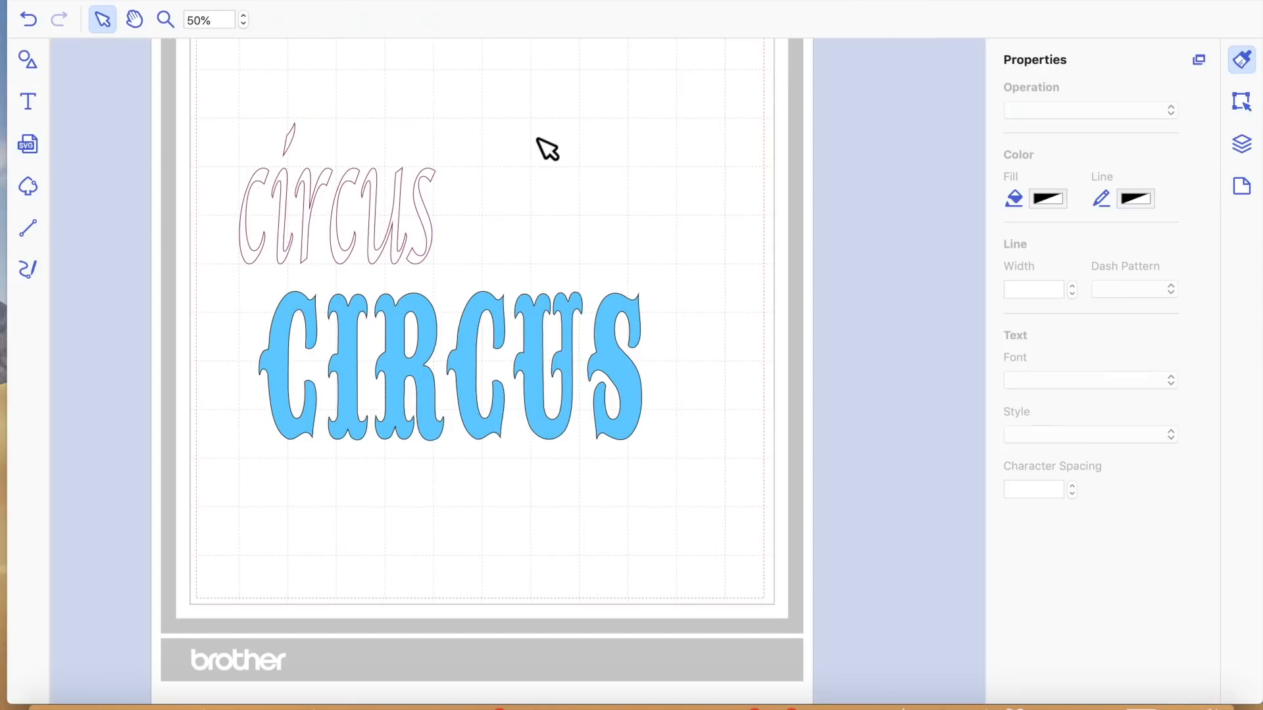
Delete both circus texts from the mat
left_click(365, 237)
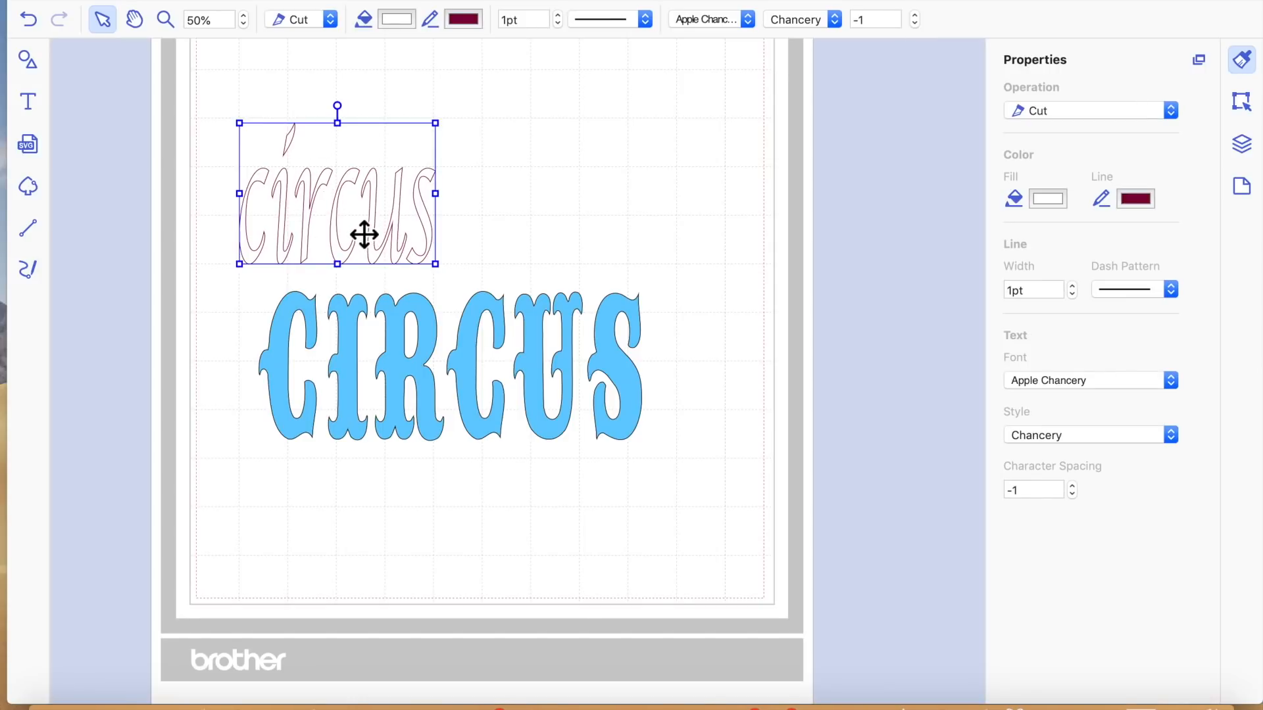
key("Delete")
left_click(444, 340)
key("Delete")
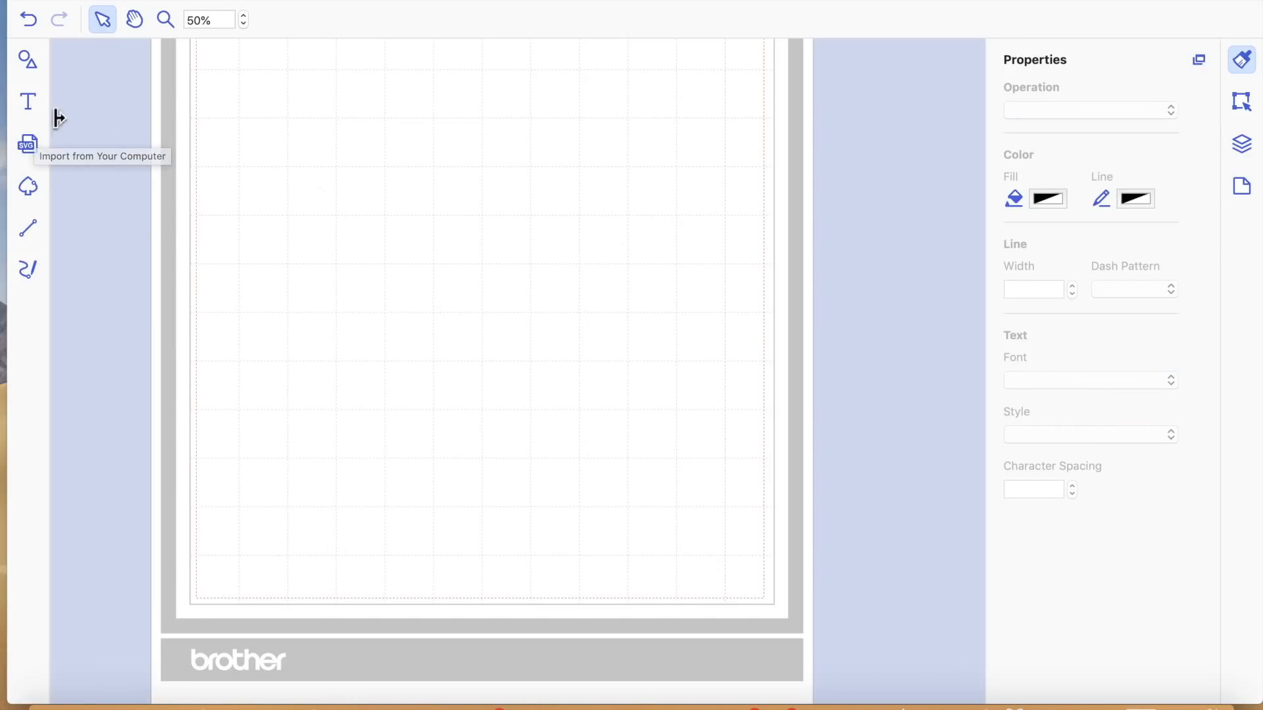
Place the Adore word shape from the Words category near the mat's upper left area
left_click(30, 59)
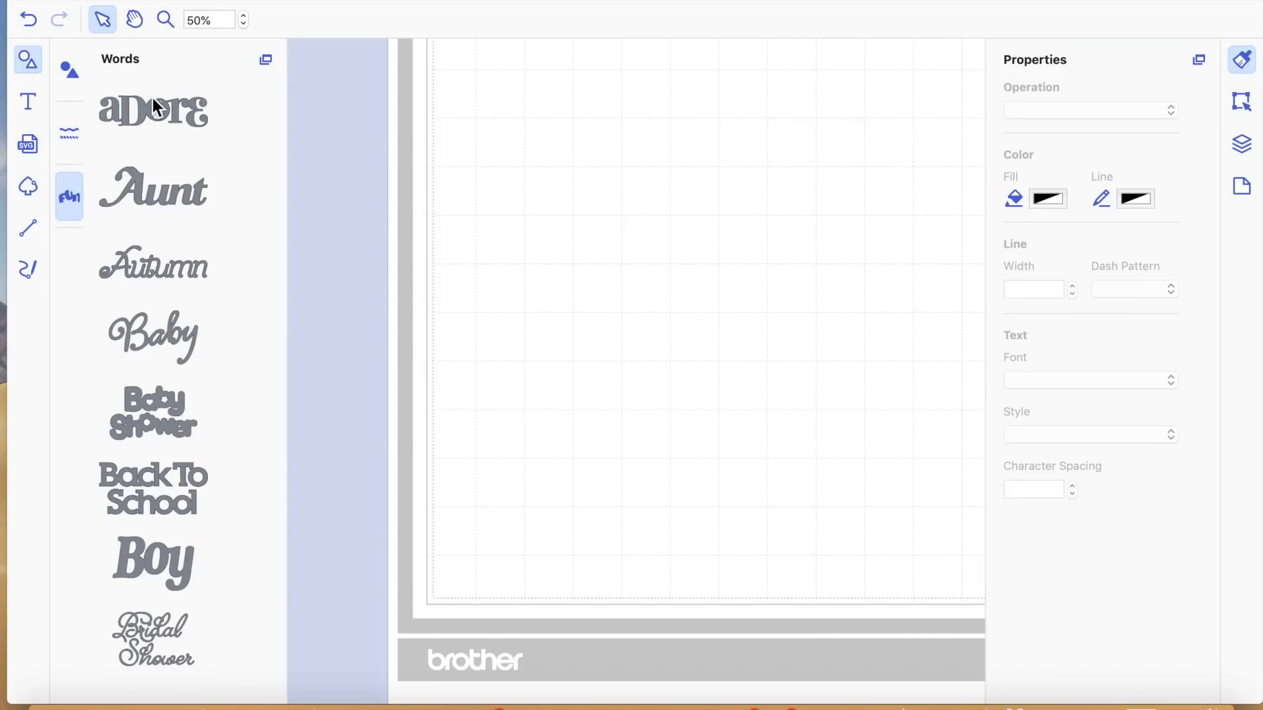
scroll(514, 209, "up", 1)
scroll(519, 213, "down", 3)
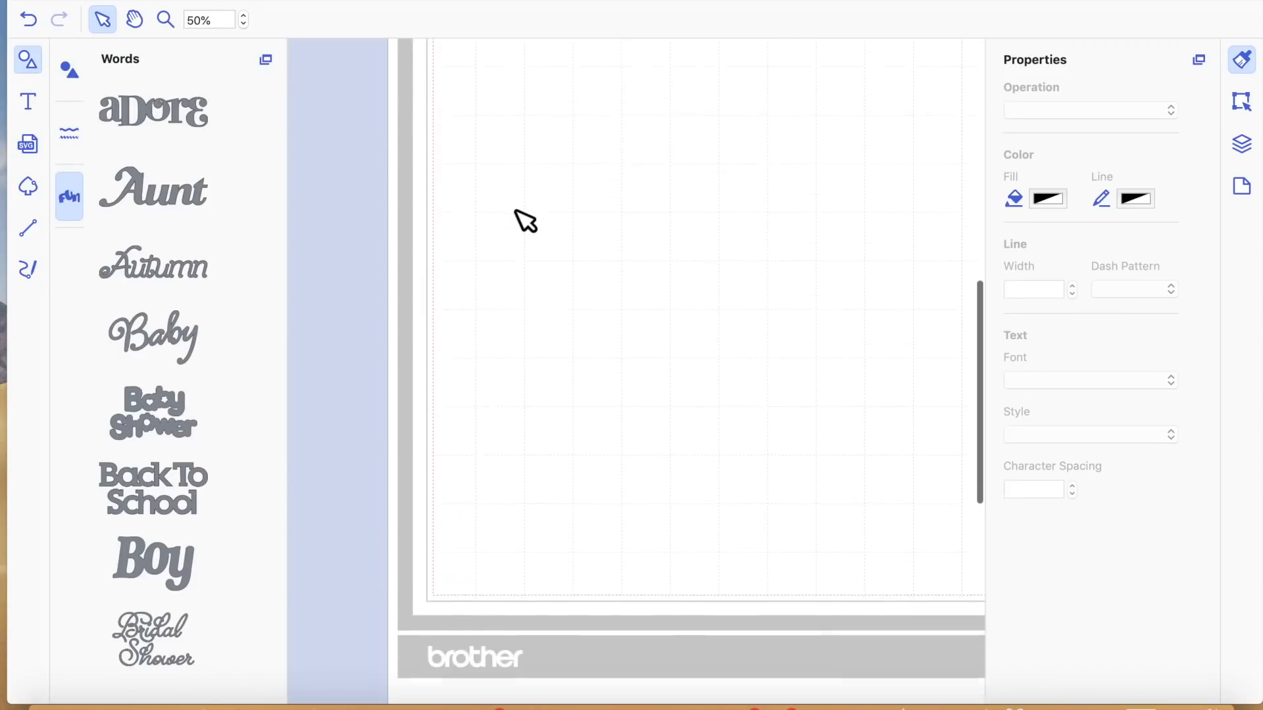
left_click_drag(162, 115, 161, 103)
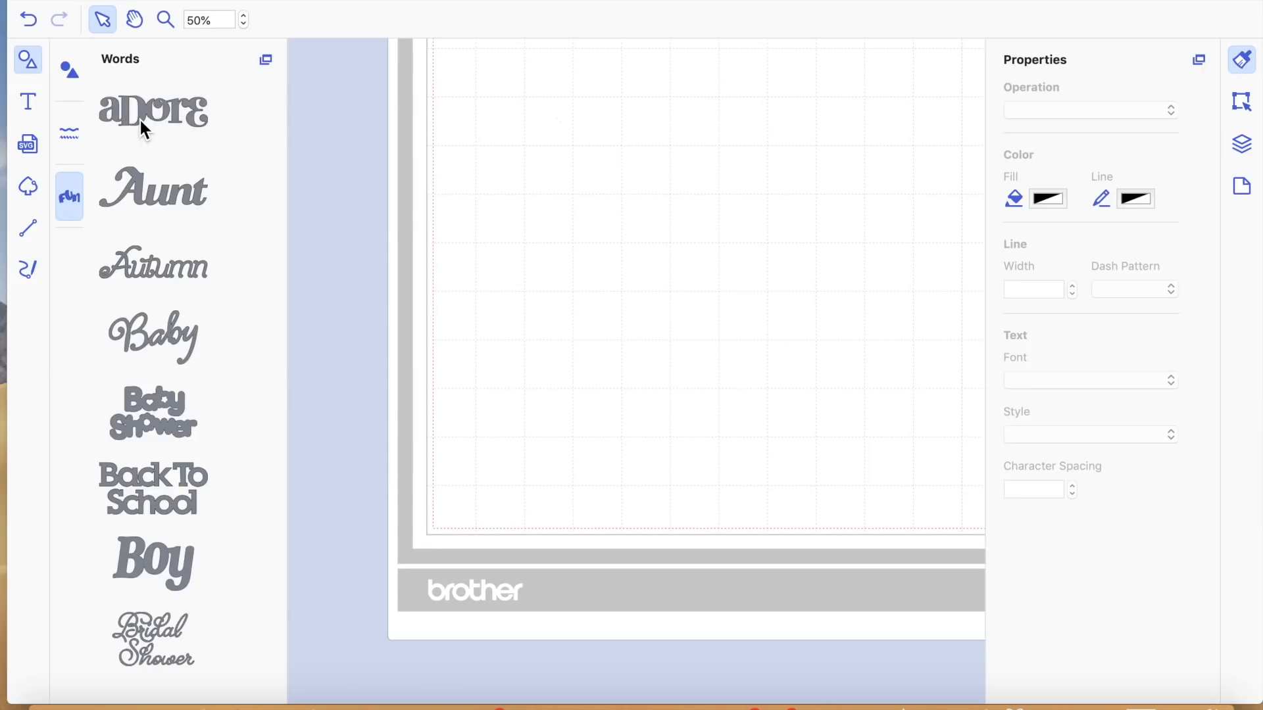
scroll(648, 223, "up", 10)
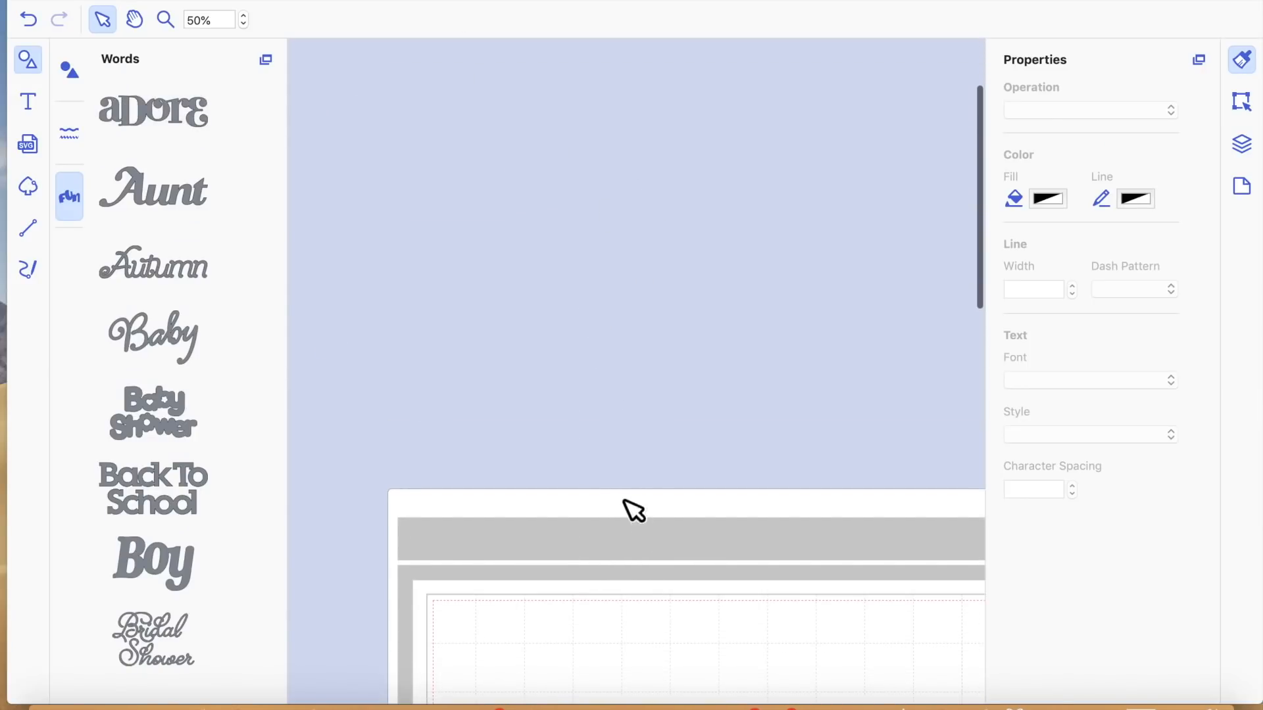
right_click(625, 38)
left_click(625, 362)
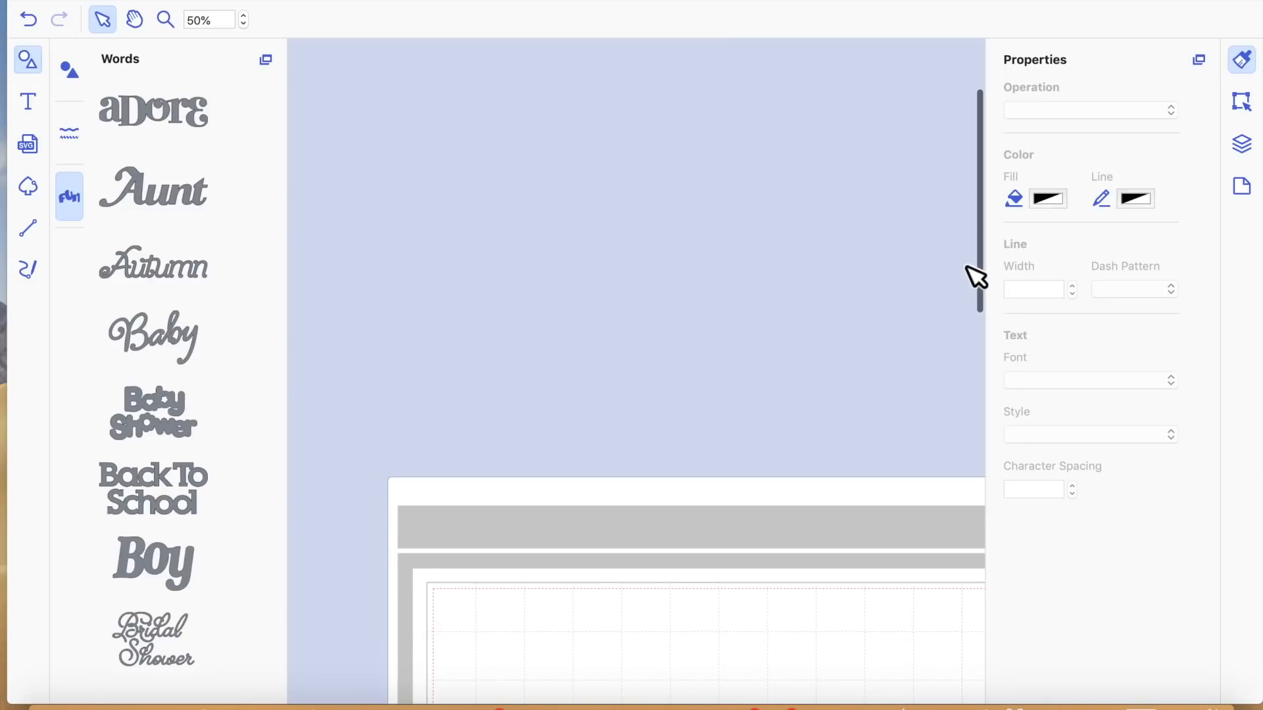
left_click_drag(979, 276, 980, 421)
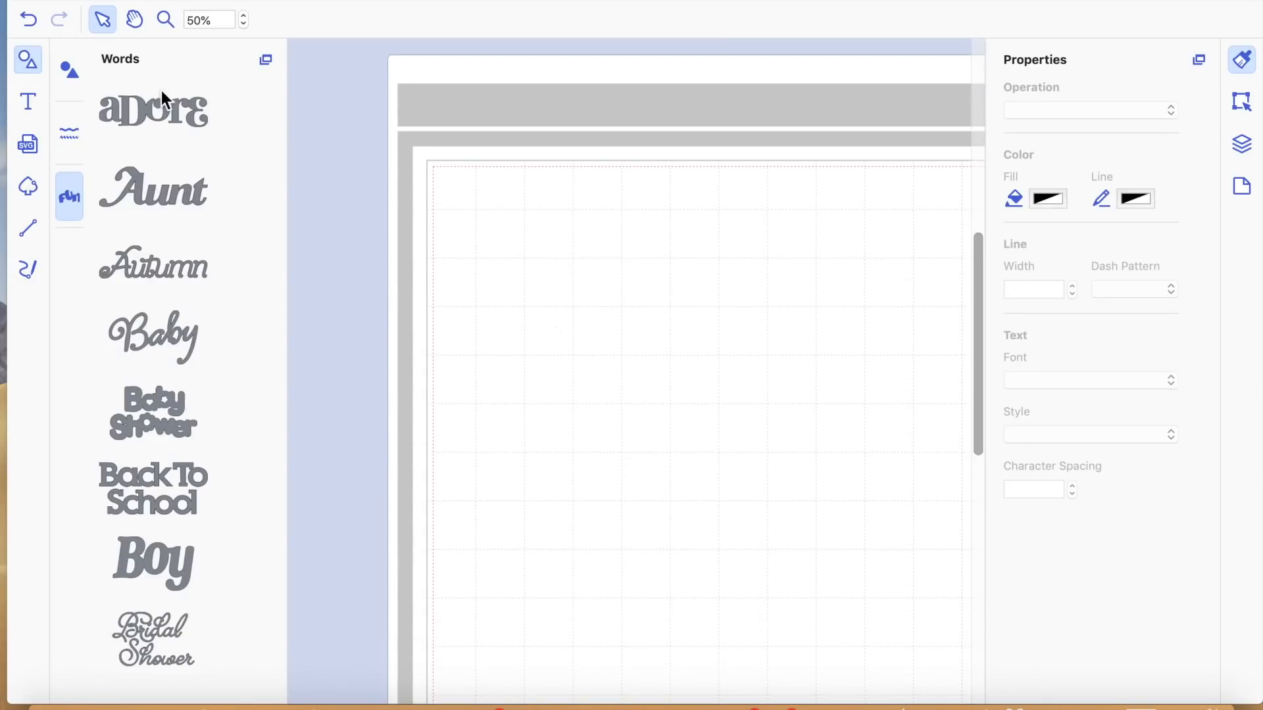
left_click_drag(161, 112, 615, 276)
left_click(673, 389)
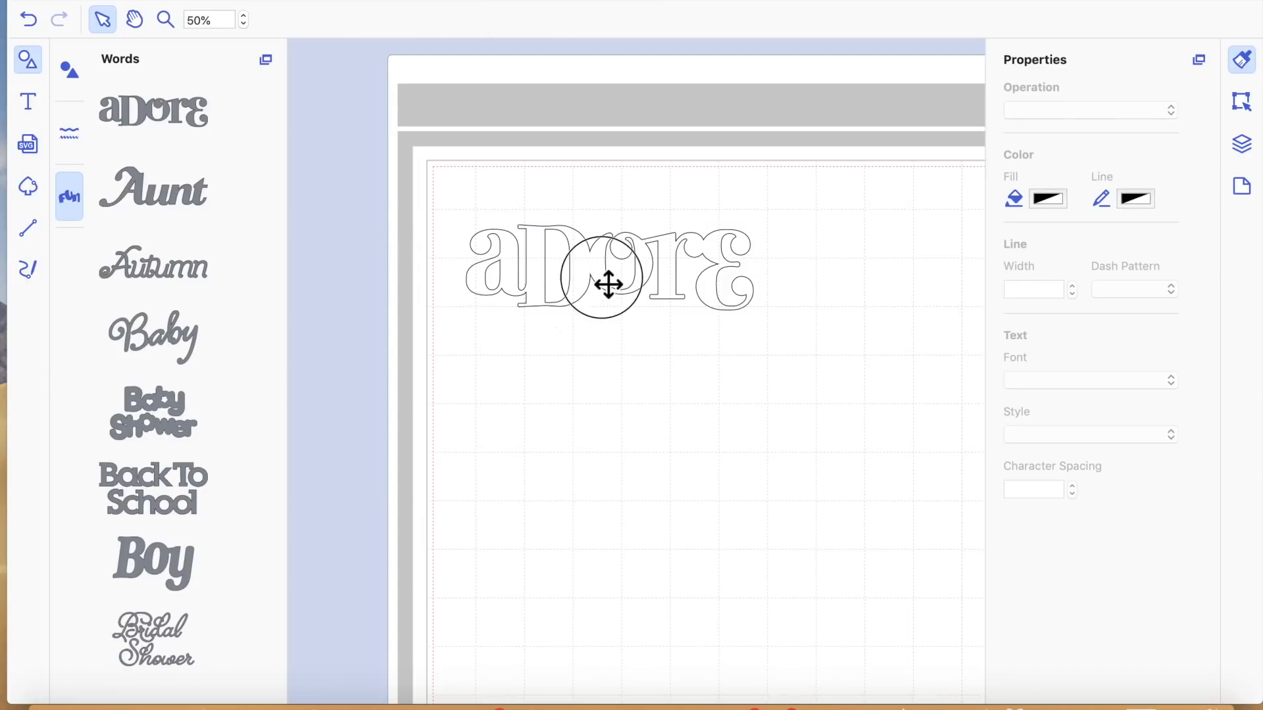
Fill the Adore word shape with bright green from the pencil colors
left_click(608, 284)
left_click(392, 22)
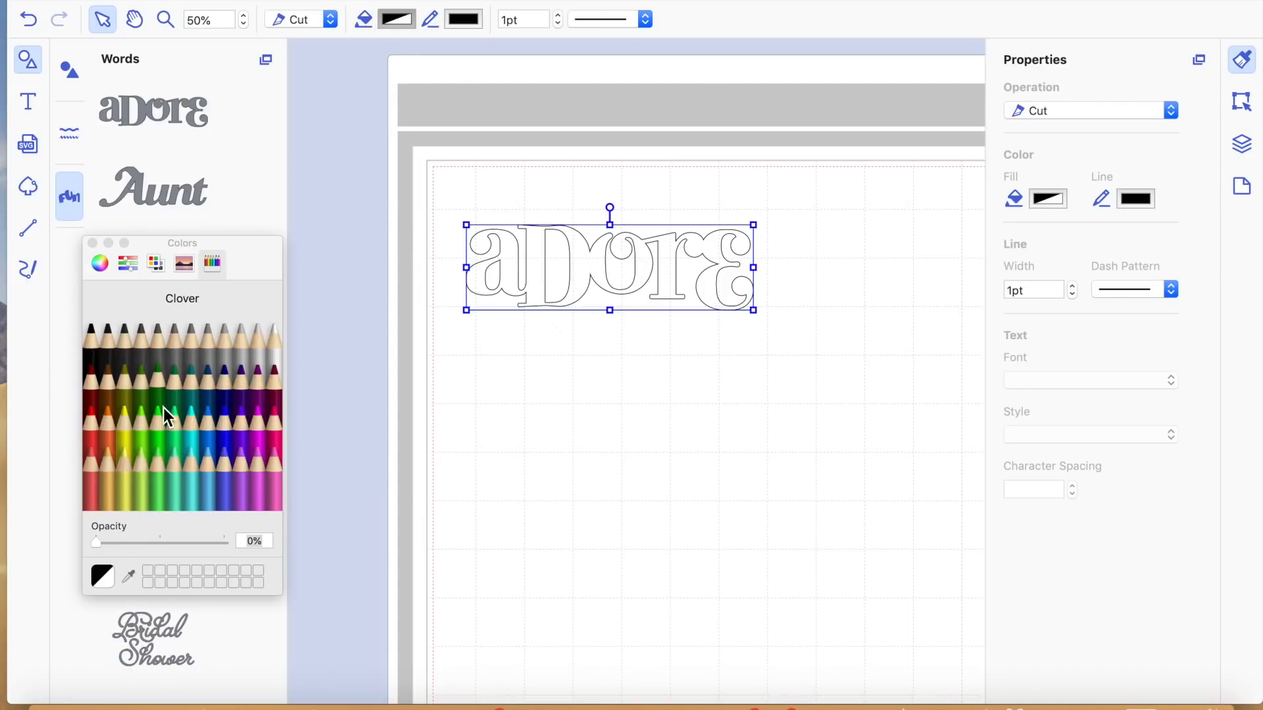
left_click(175, 429)
left_click(763, 513)
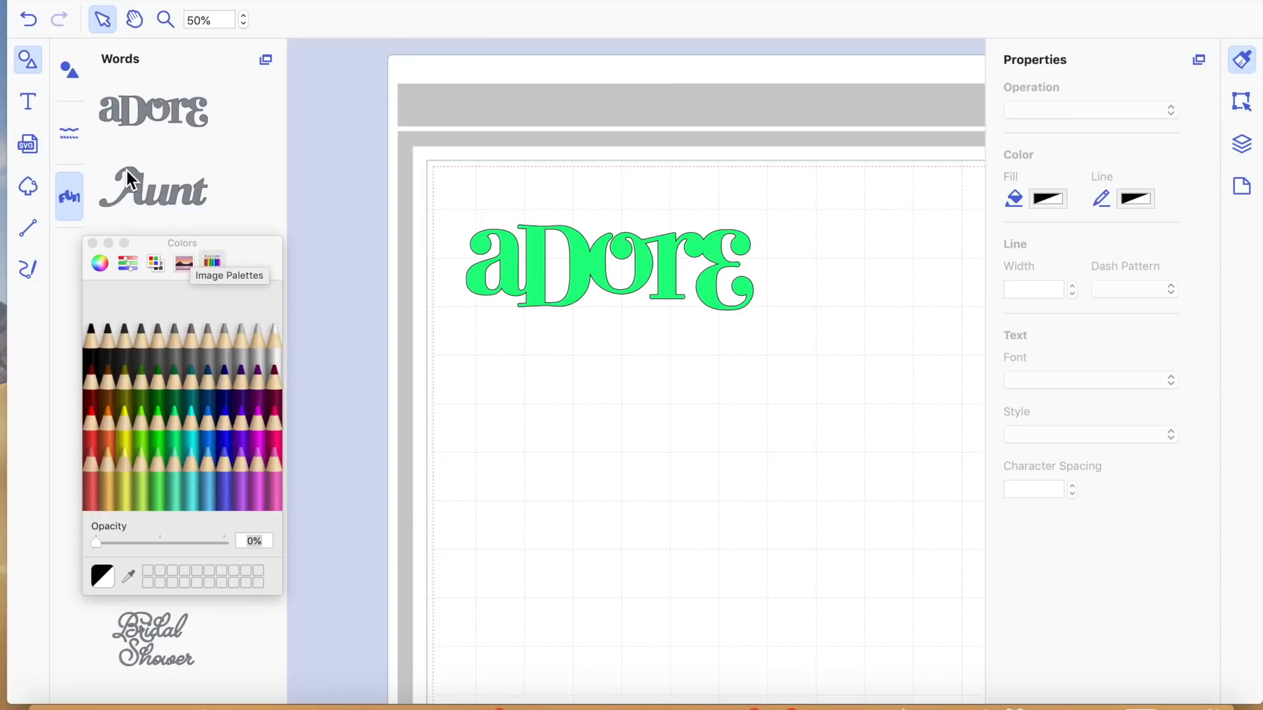
Place a rounded square from the basic Shapes category below and overlapping the Adore word, and fill it with medium gray
left_click(35, 189)
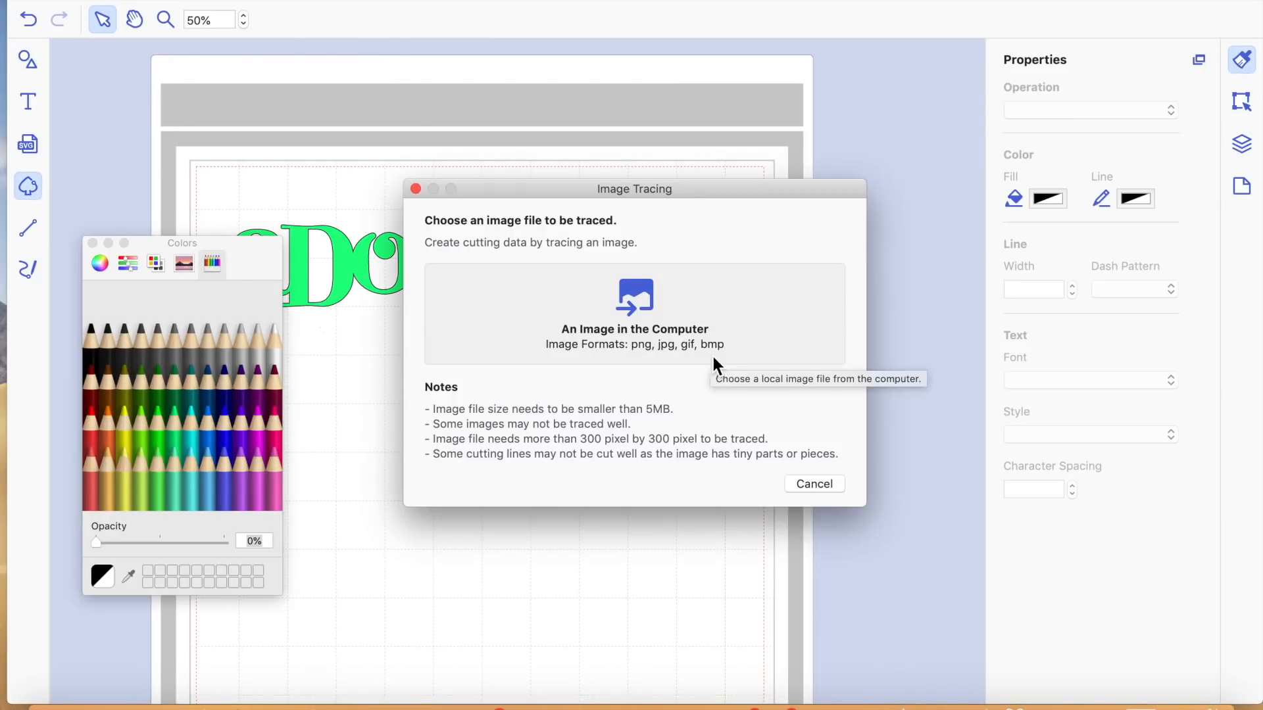
left_click(832, 487)
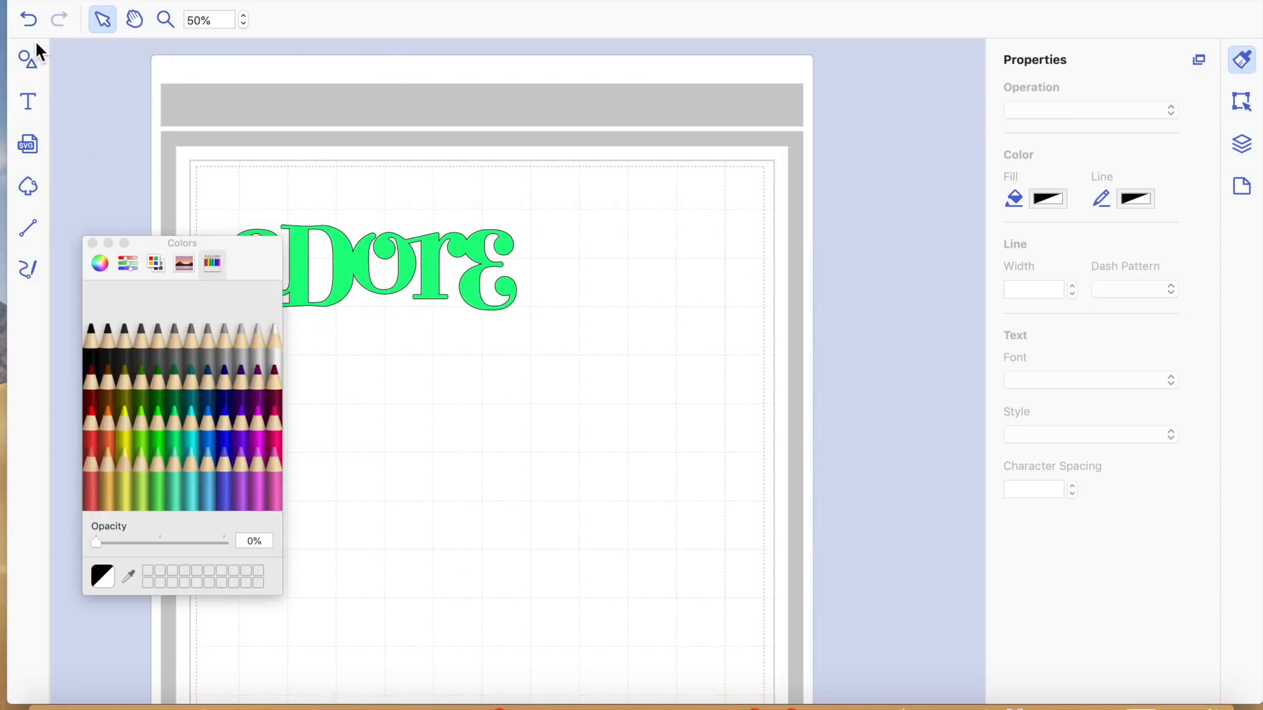
left_click(27, 60)
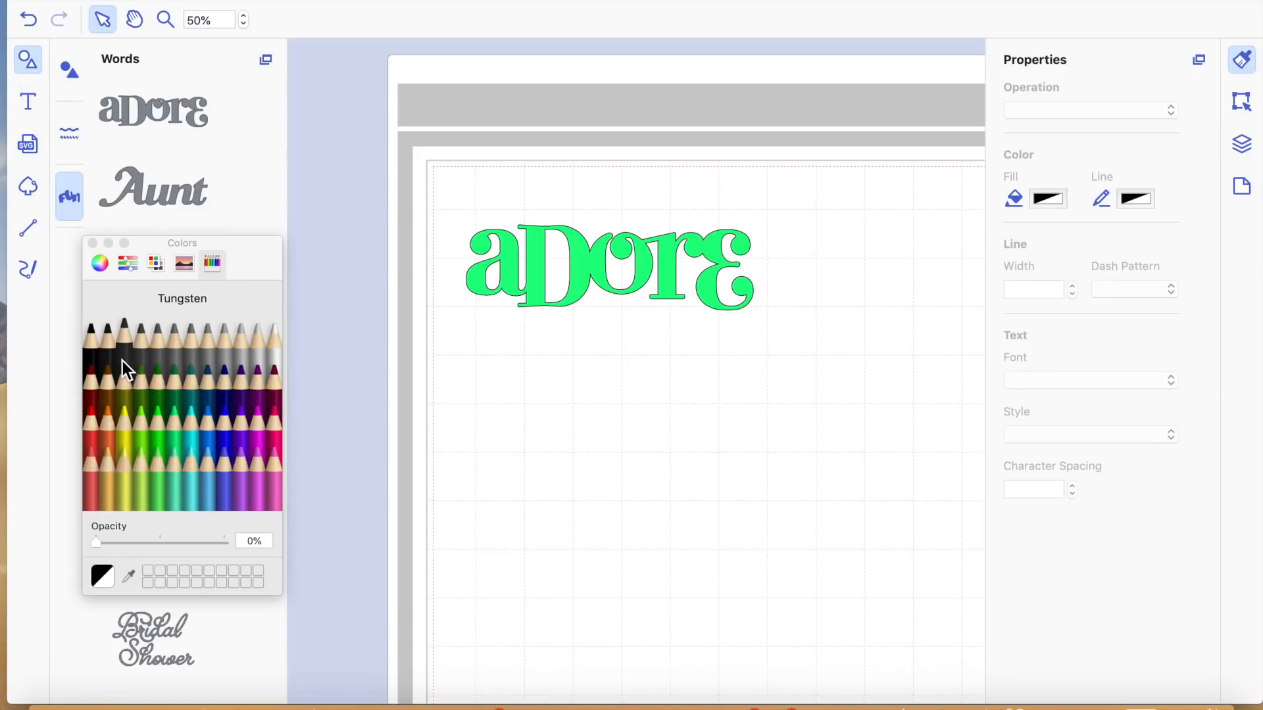
left_click(69, 67)
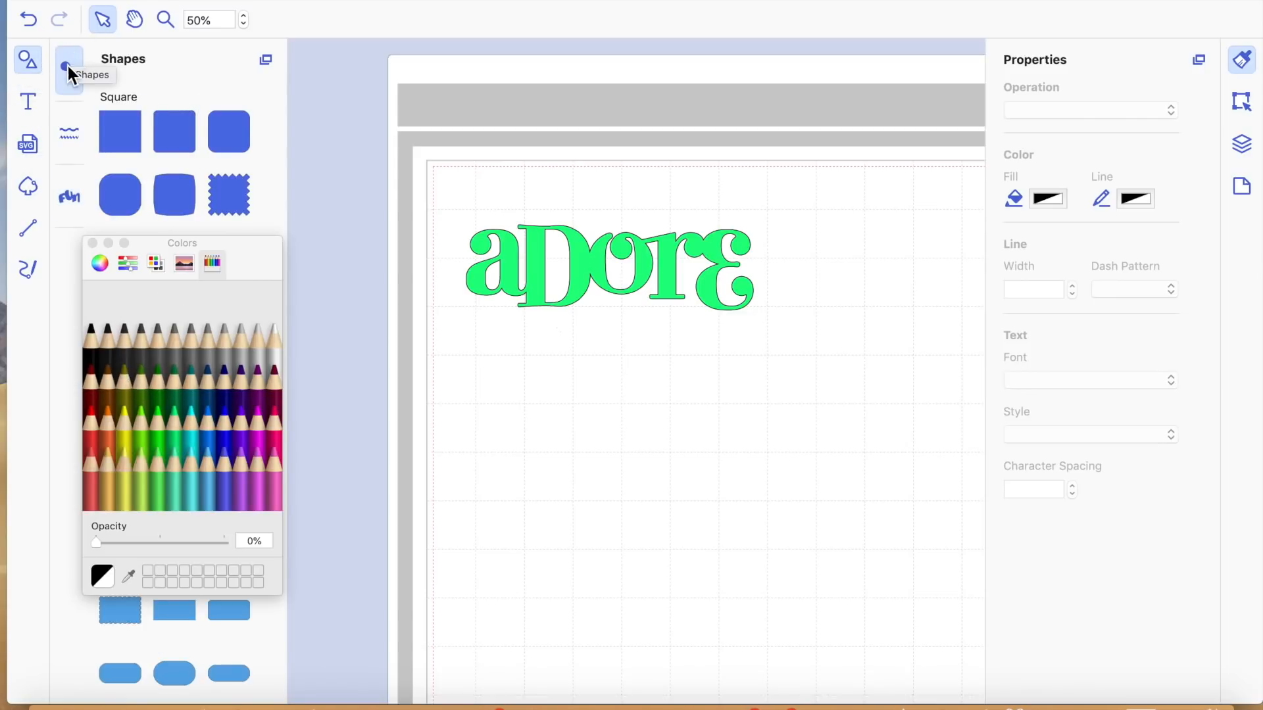
left_click_drag(185, 120, 527, 378)
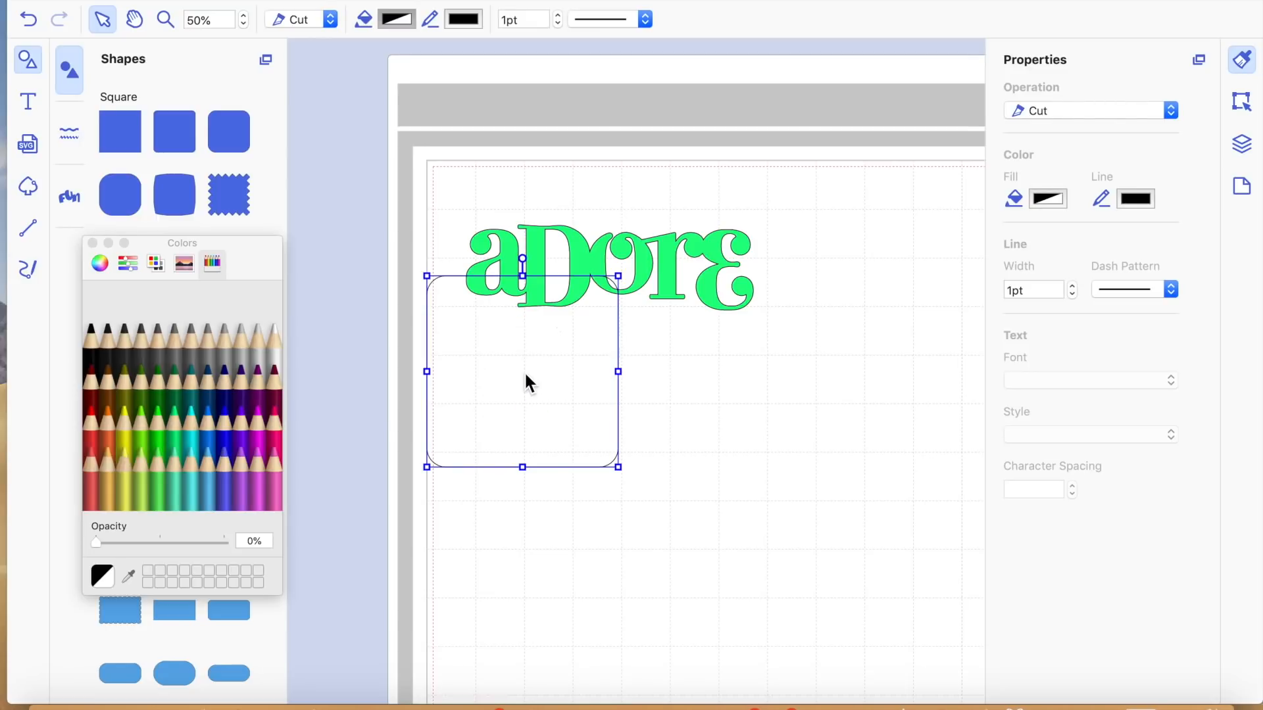
left_click(194, 358)
Place a zigzag-edged square overlapping the gray square and the Adore word, and fill it with bright blue
mouse_move(228, 195)
left_mouse_down()
mouse_move(510, 267)
mouse_move(569, 309)
left_mouse_up()
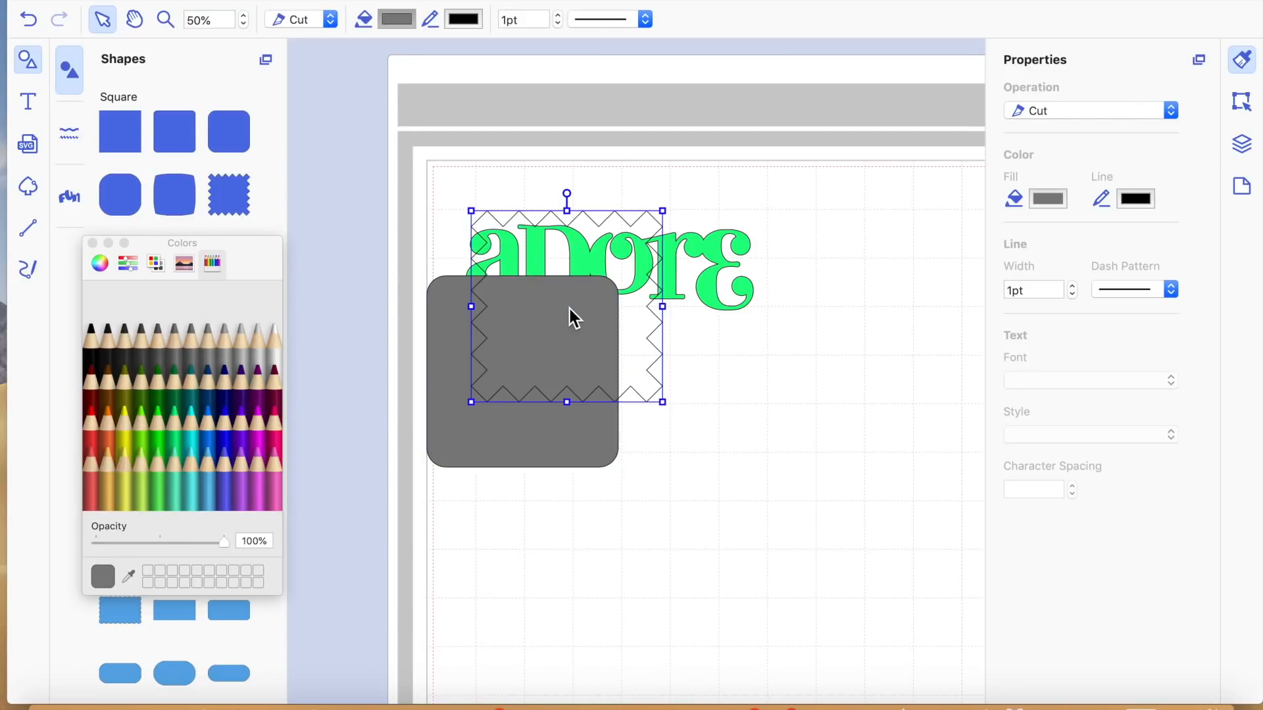
left_click(221, 431)
left_click(763, 453)
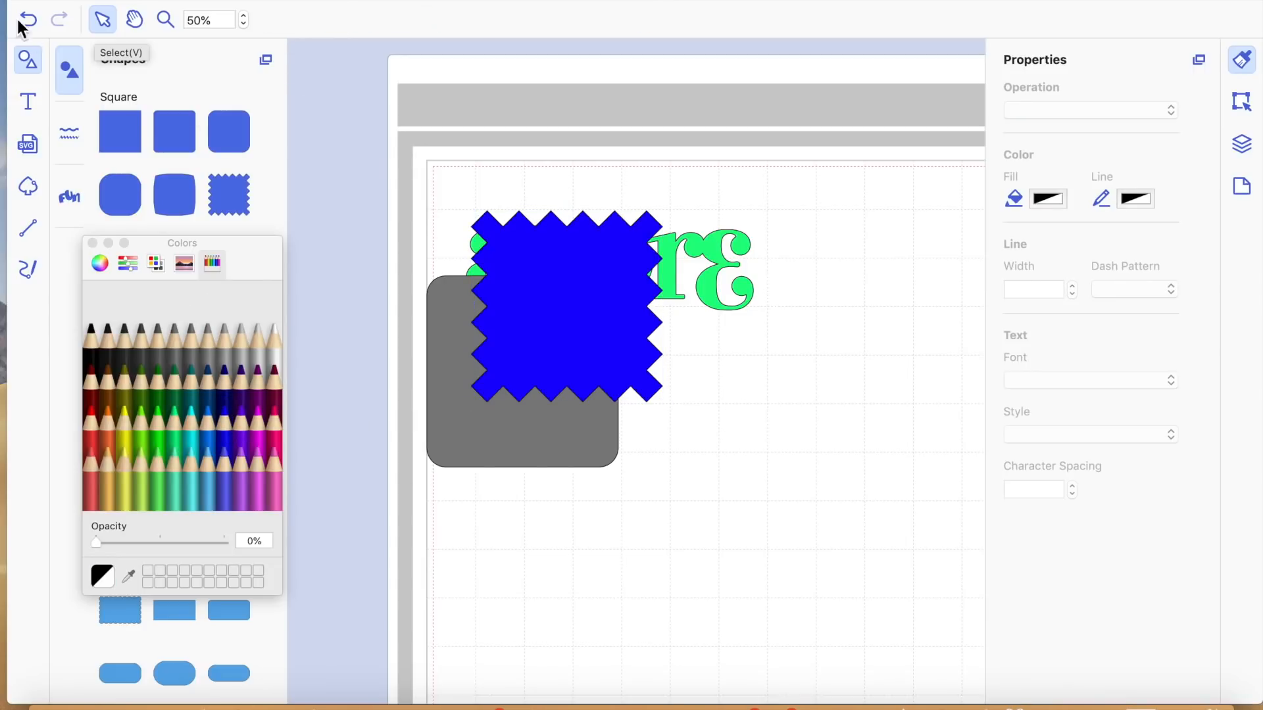
left_click(25, 58)
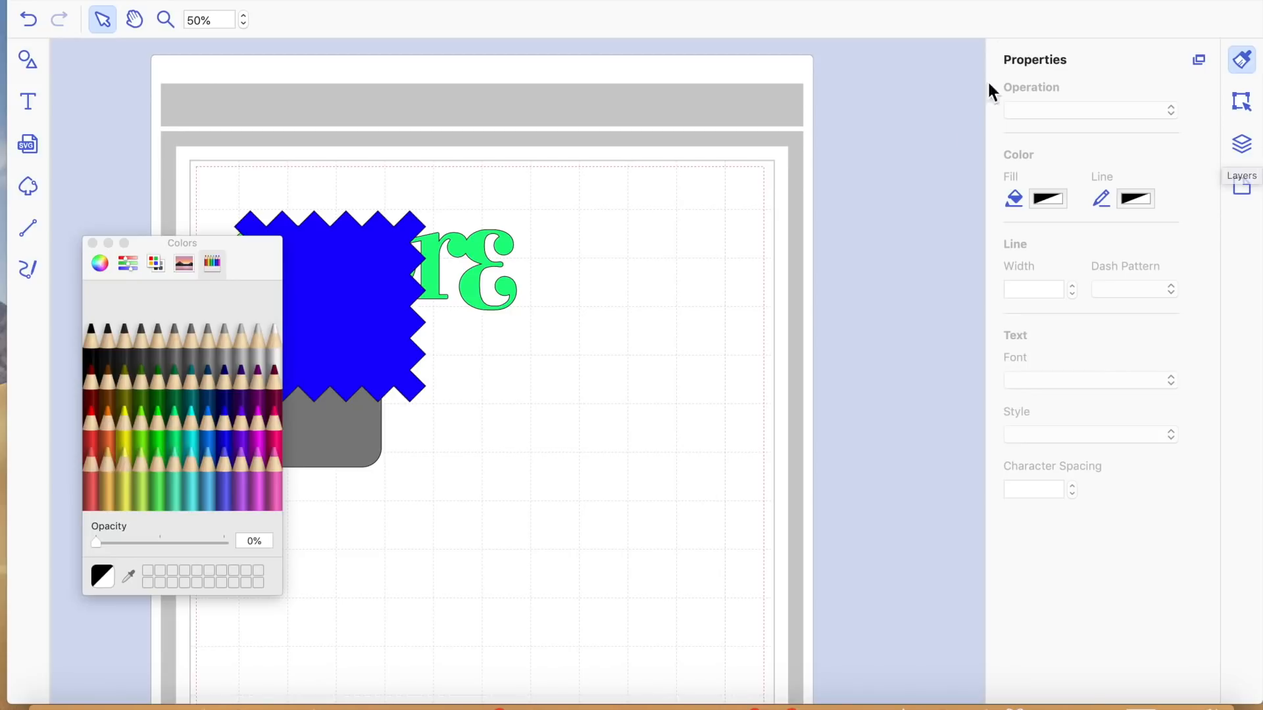
left_click(93, 243)
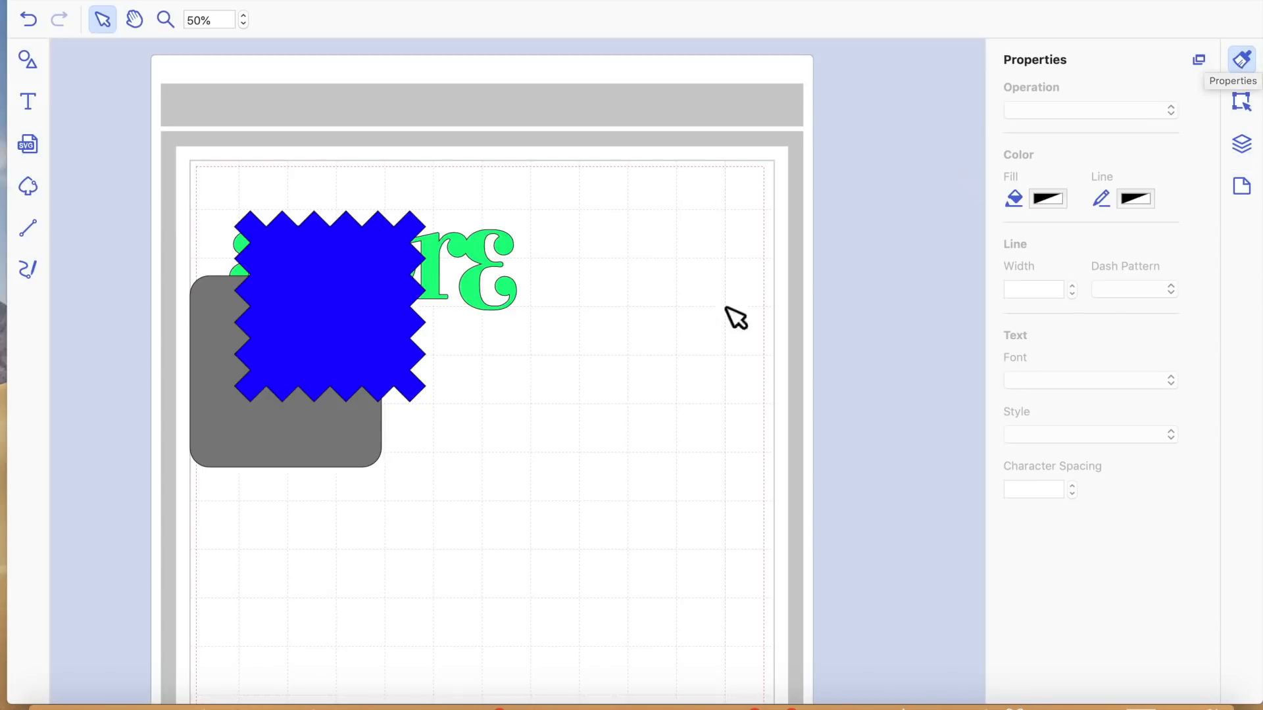
Examine the blue zigzag square's operation choices, fill and line colors, line width and dash patterns
left_click(334, 316)
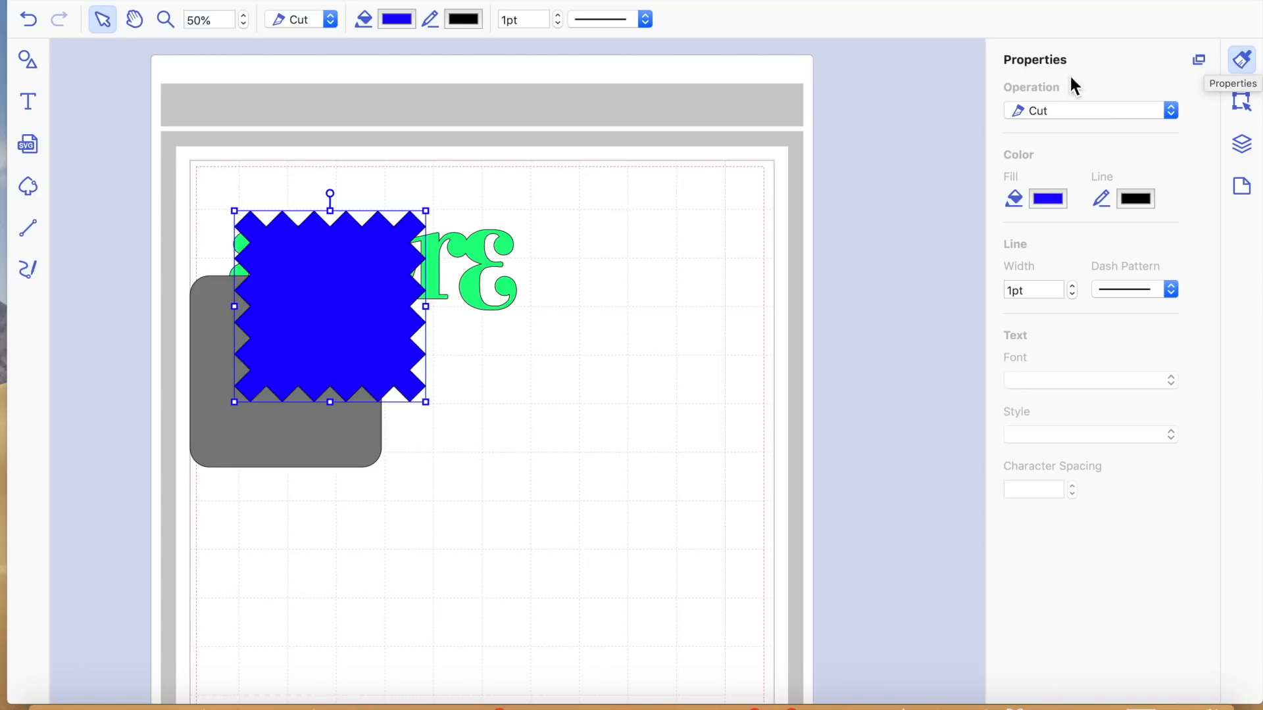
left_click(1169, 112)
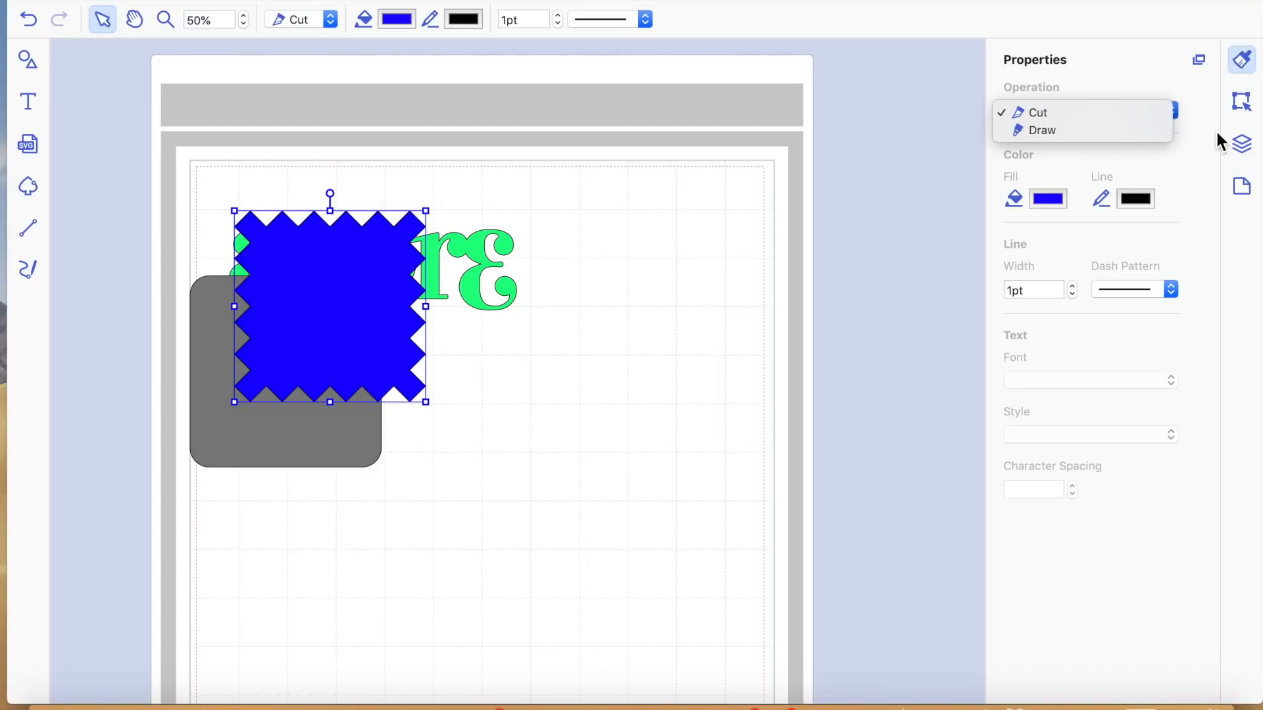
left_click(1173, 178)
left_click(1058, 199)
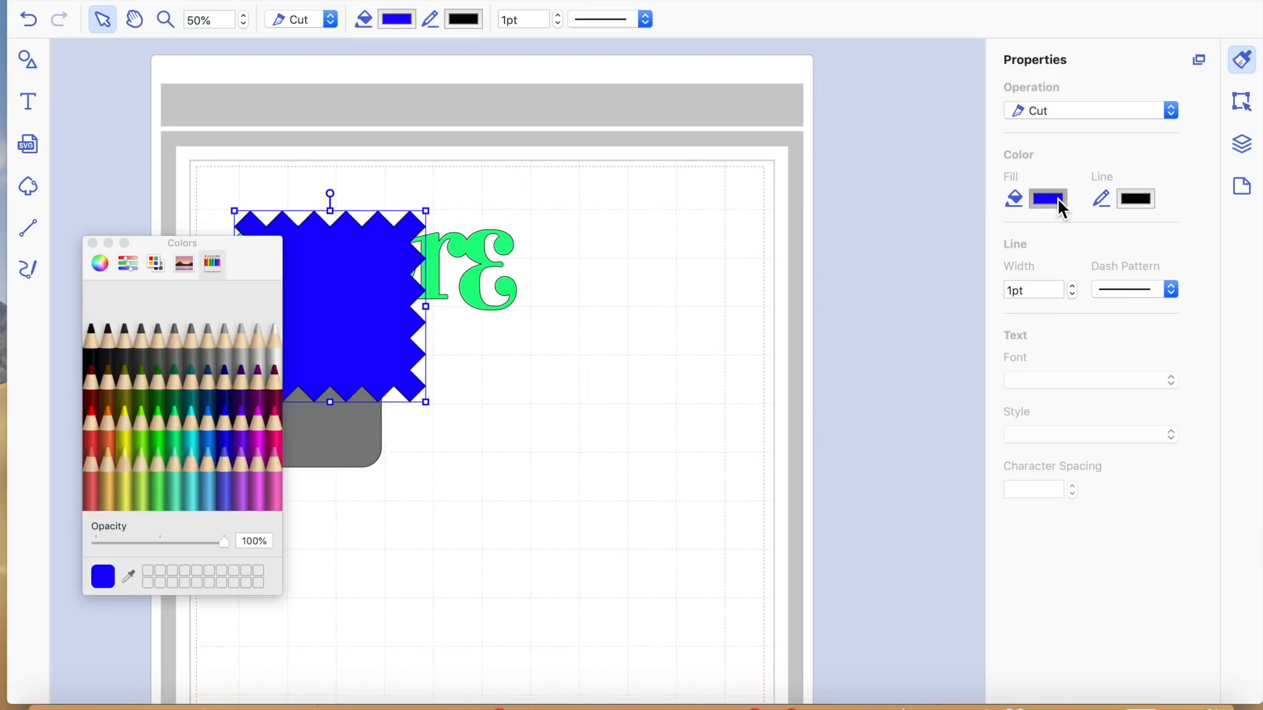
left_click(1146, 200)
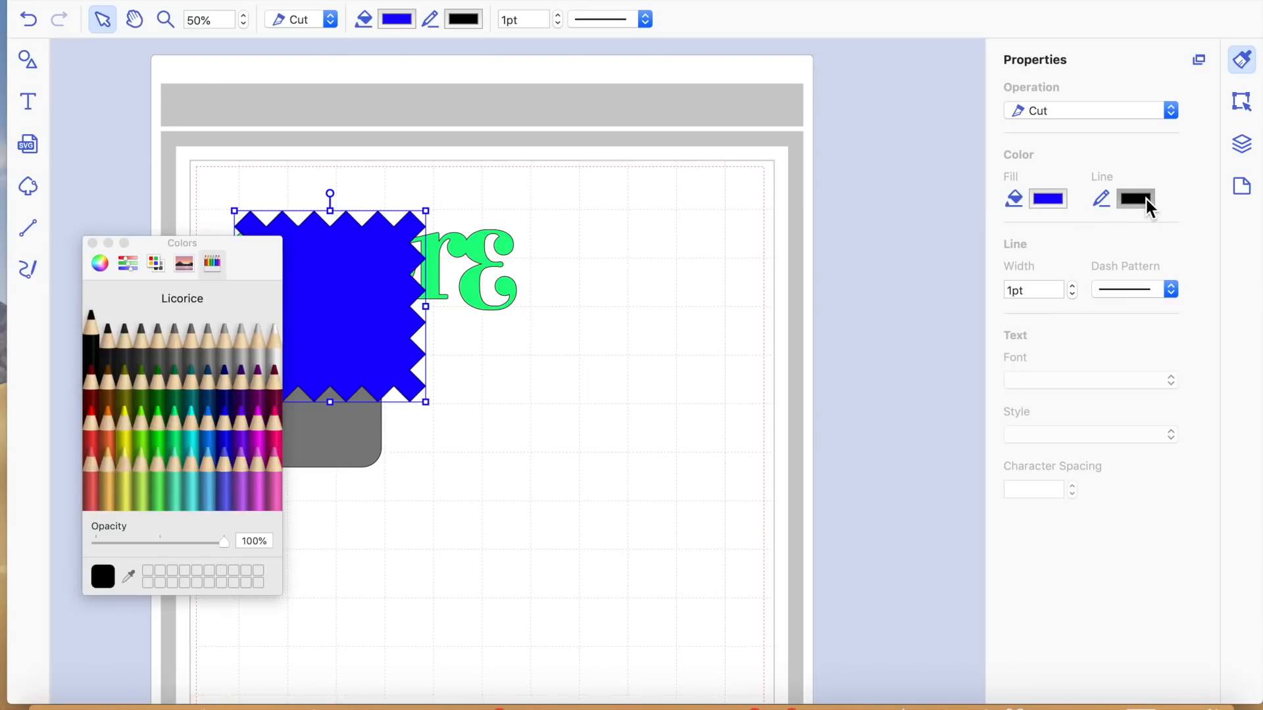
left_click(1048, 297)
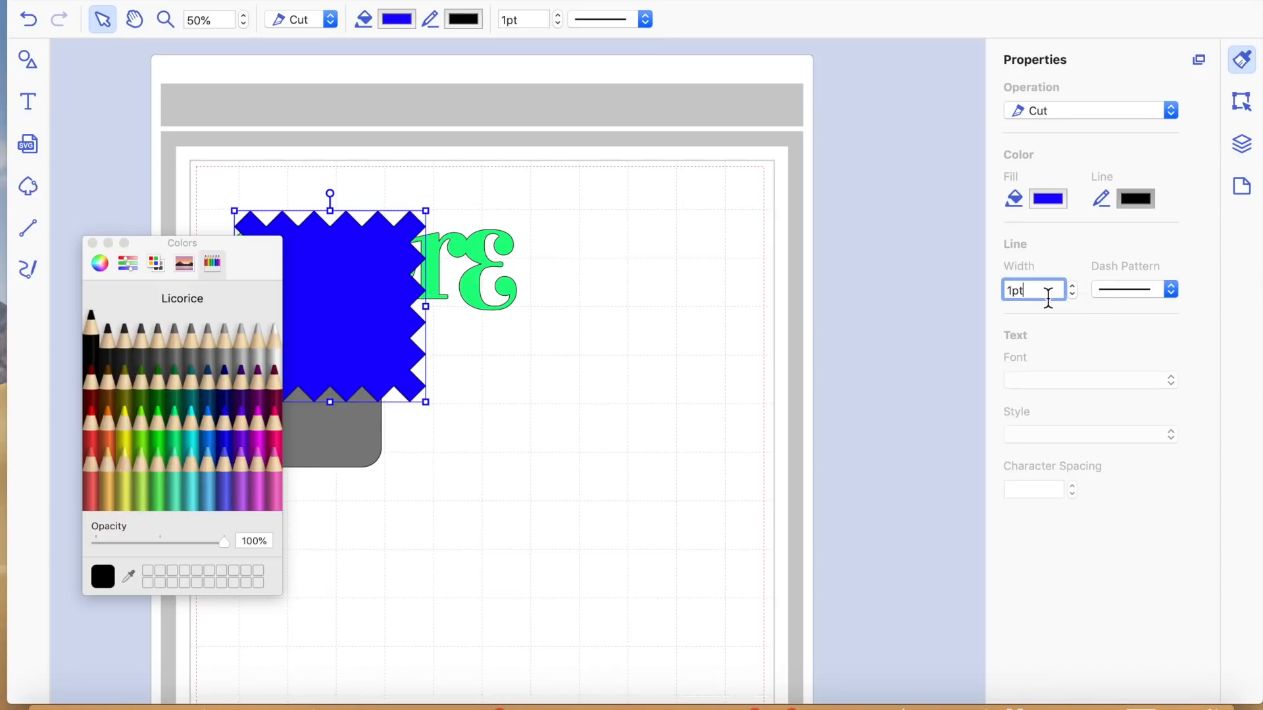
left_click(1172, 289)
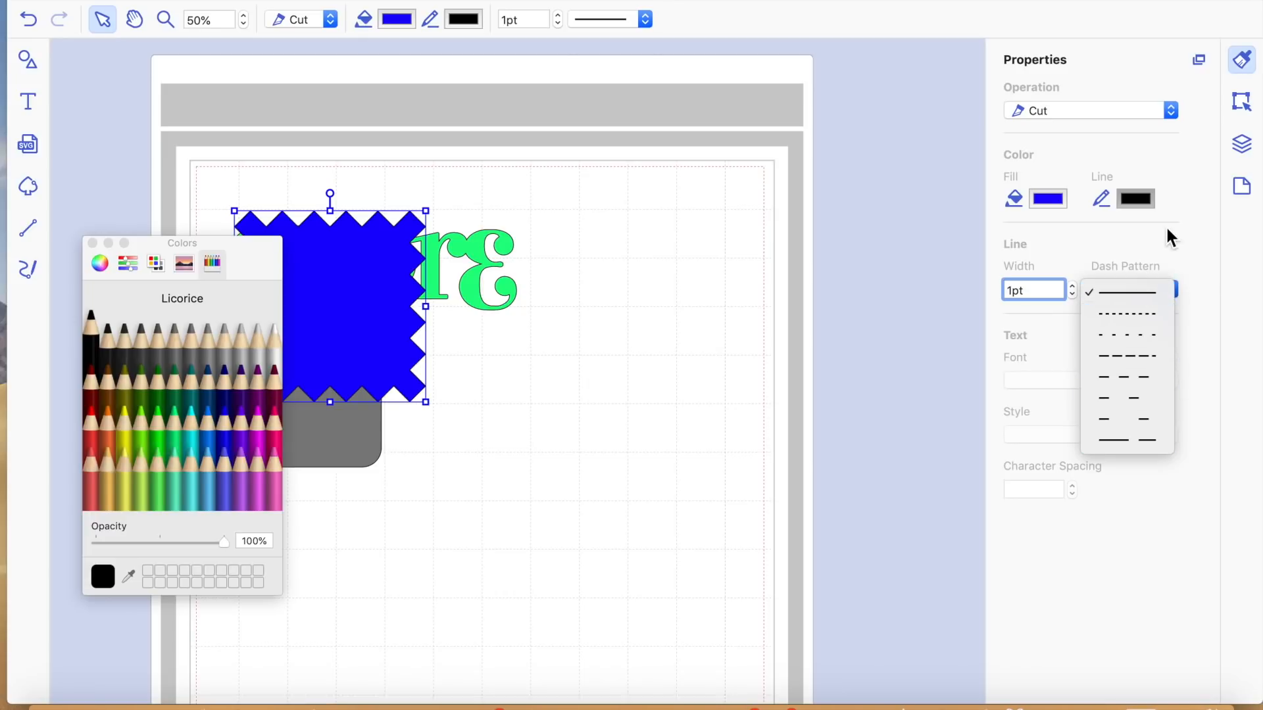
left_click(1192, 374)
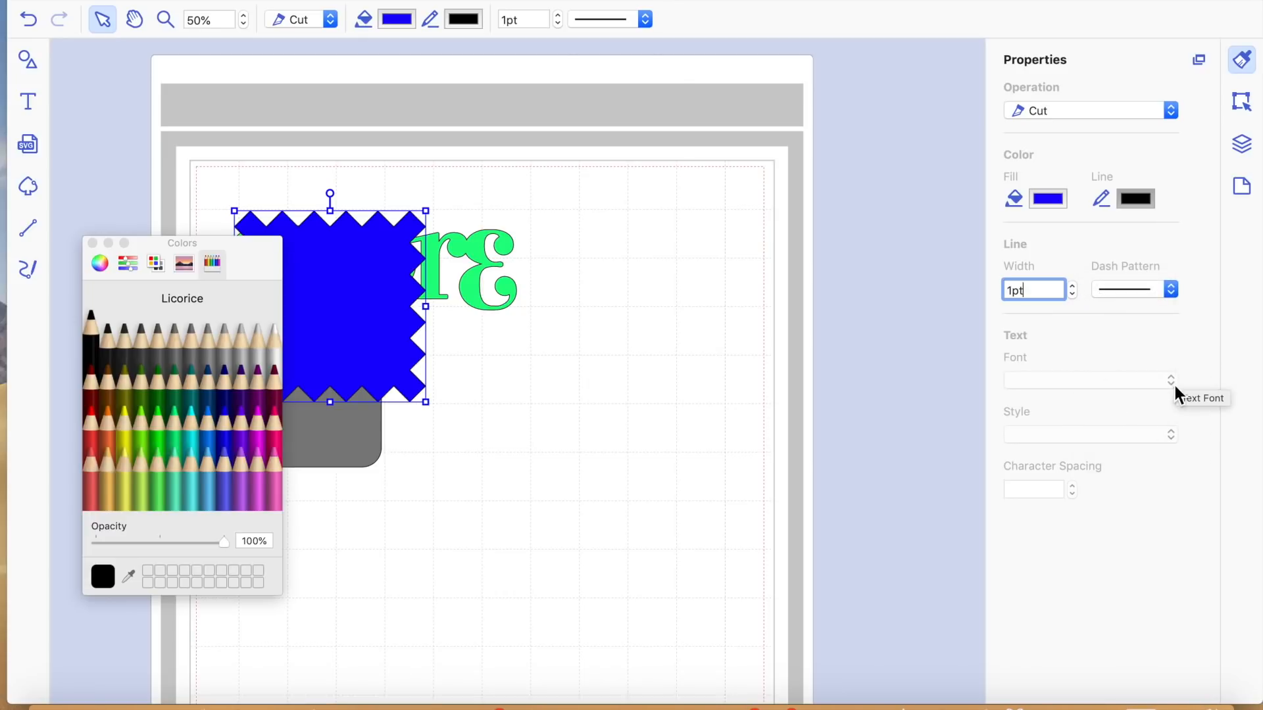
left_click(767, 391)
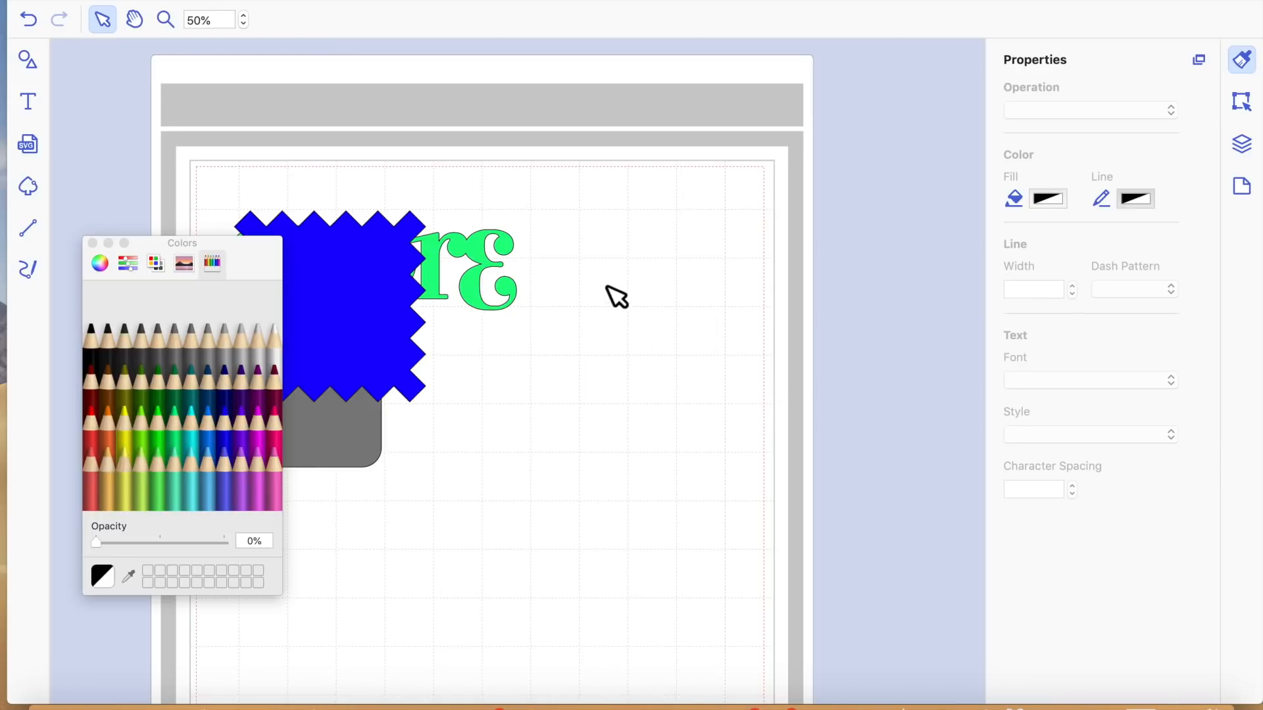
left_click(93, 244)
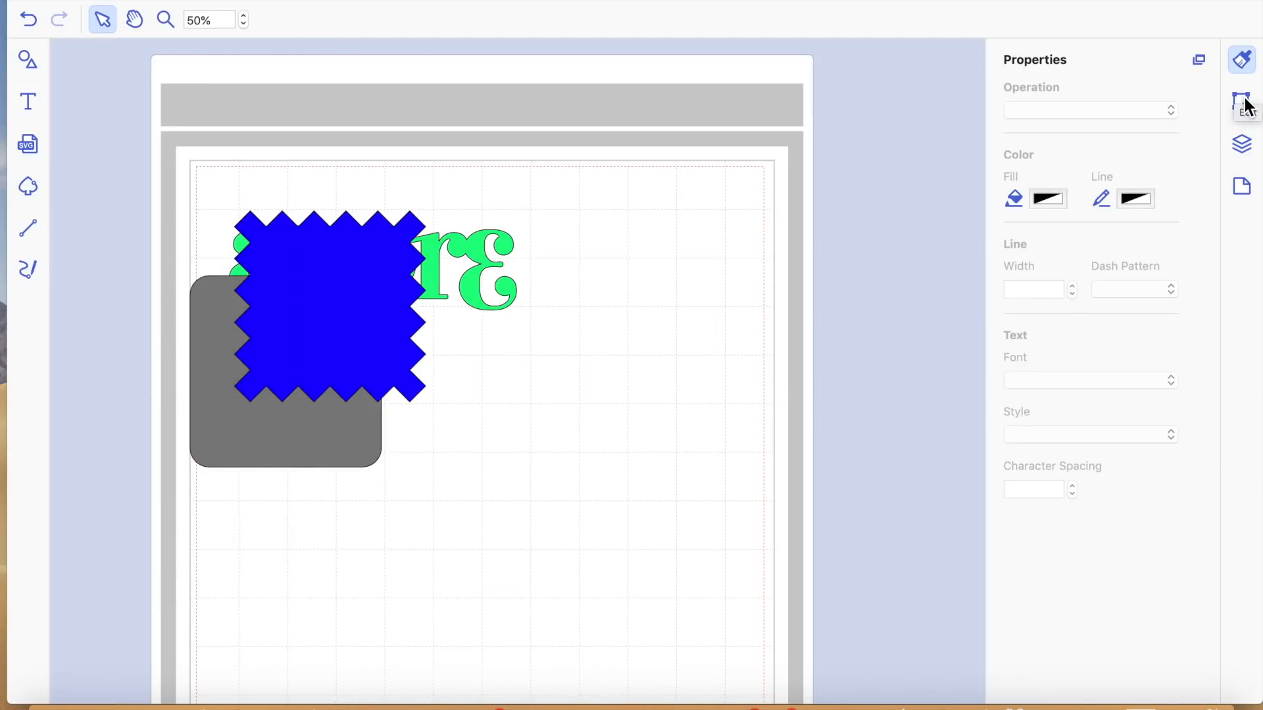
Set the gray rounded square's X position to 2.0 mm
left_click(1245, 104)
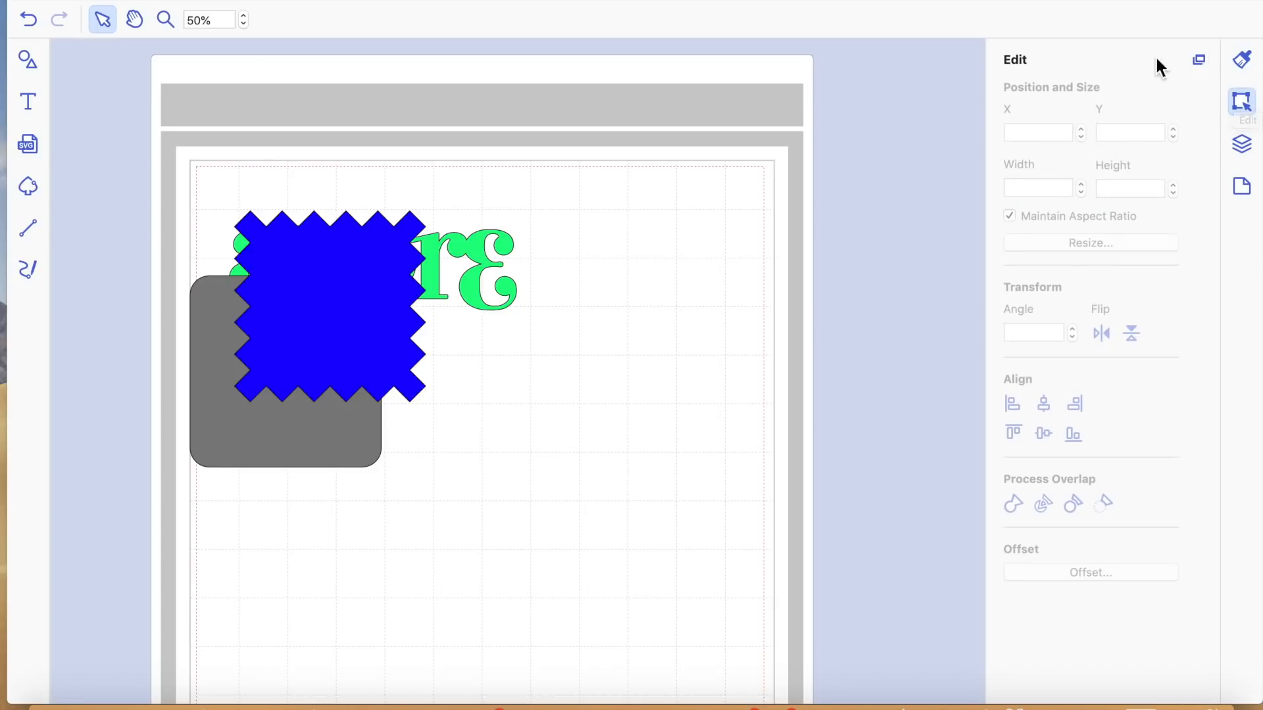
left_click(336, 415)
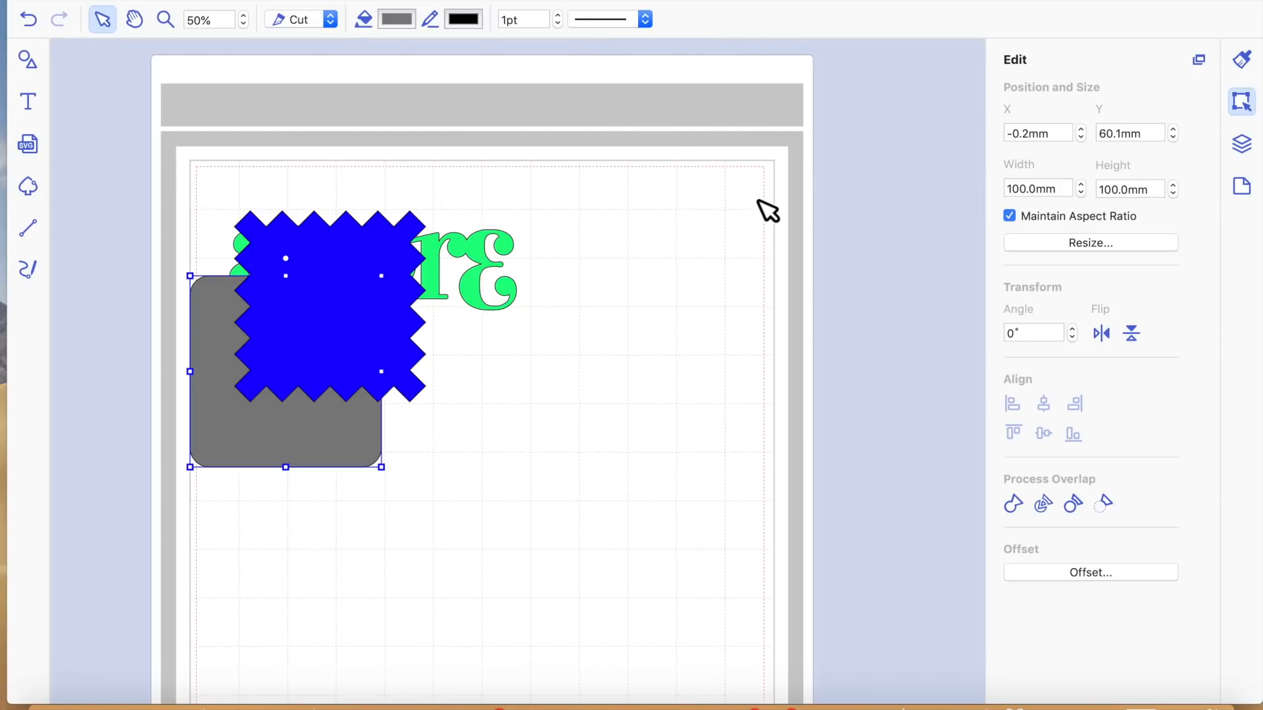
left_click(1024, 133)
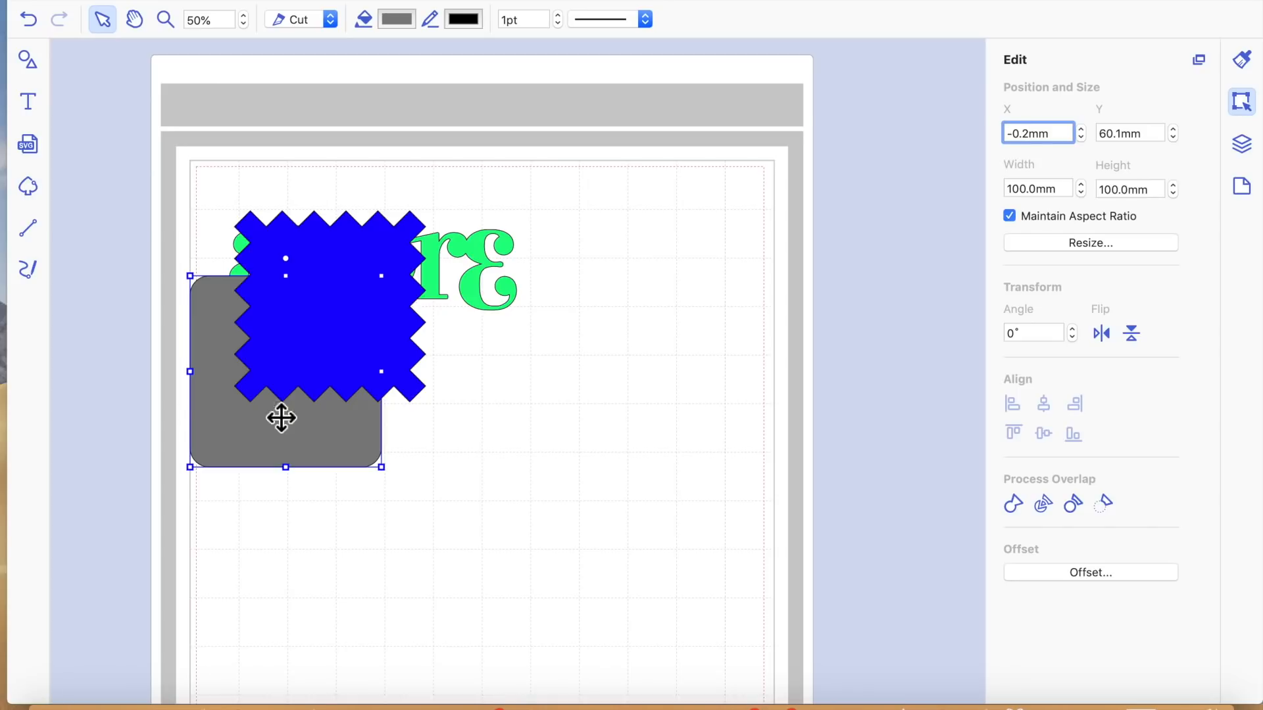
left_click_drag(1013, 135, 968, 149)
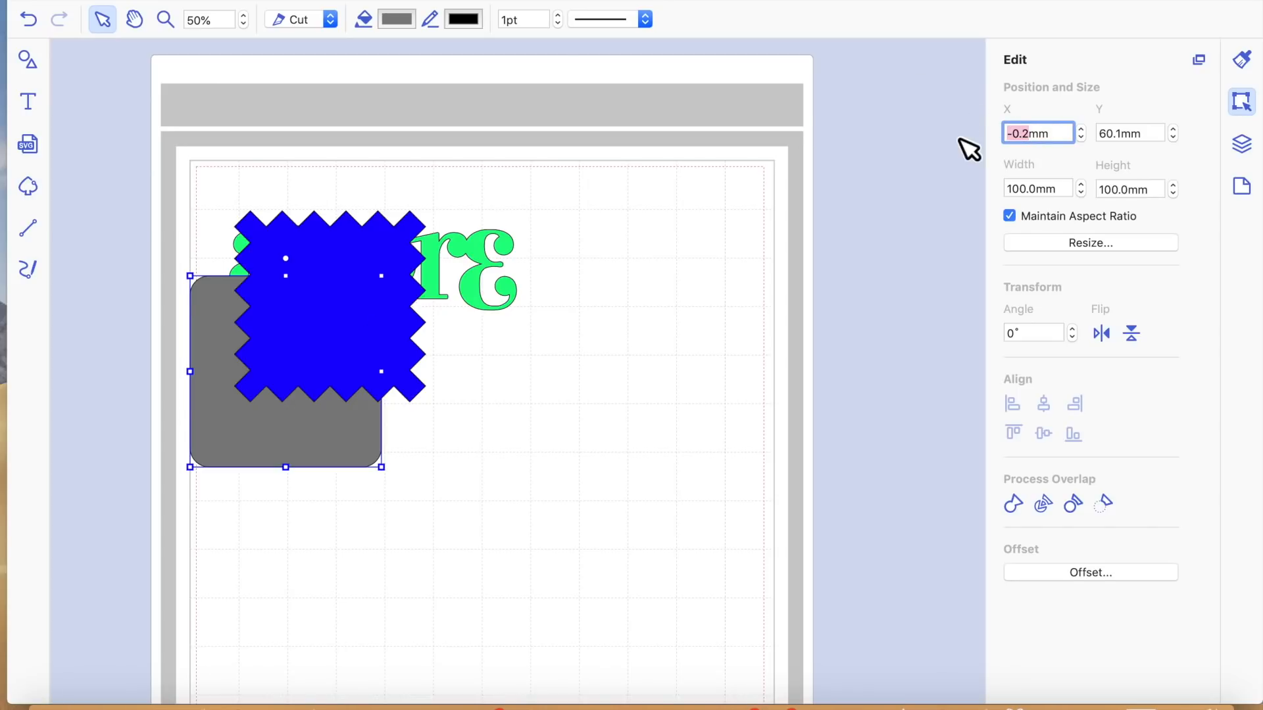
key("Return")
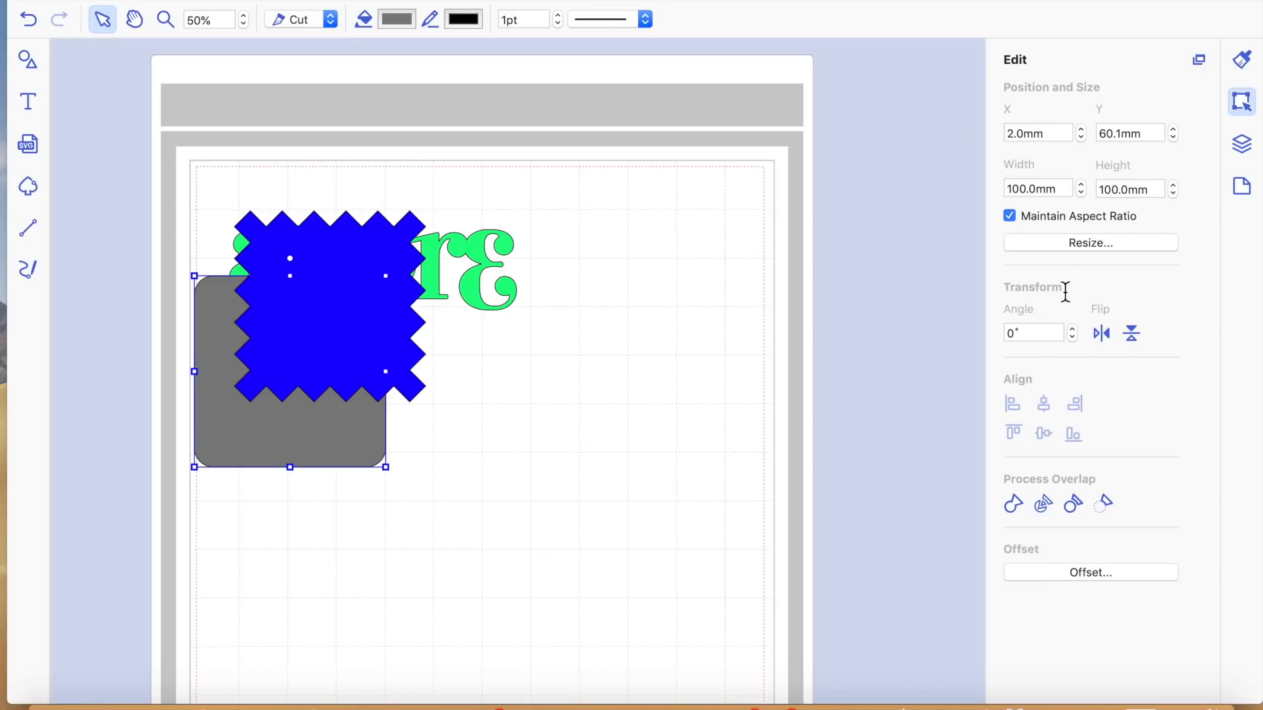
left_click(596, 573)
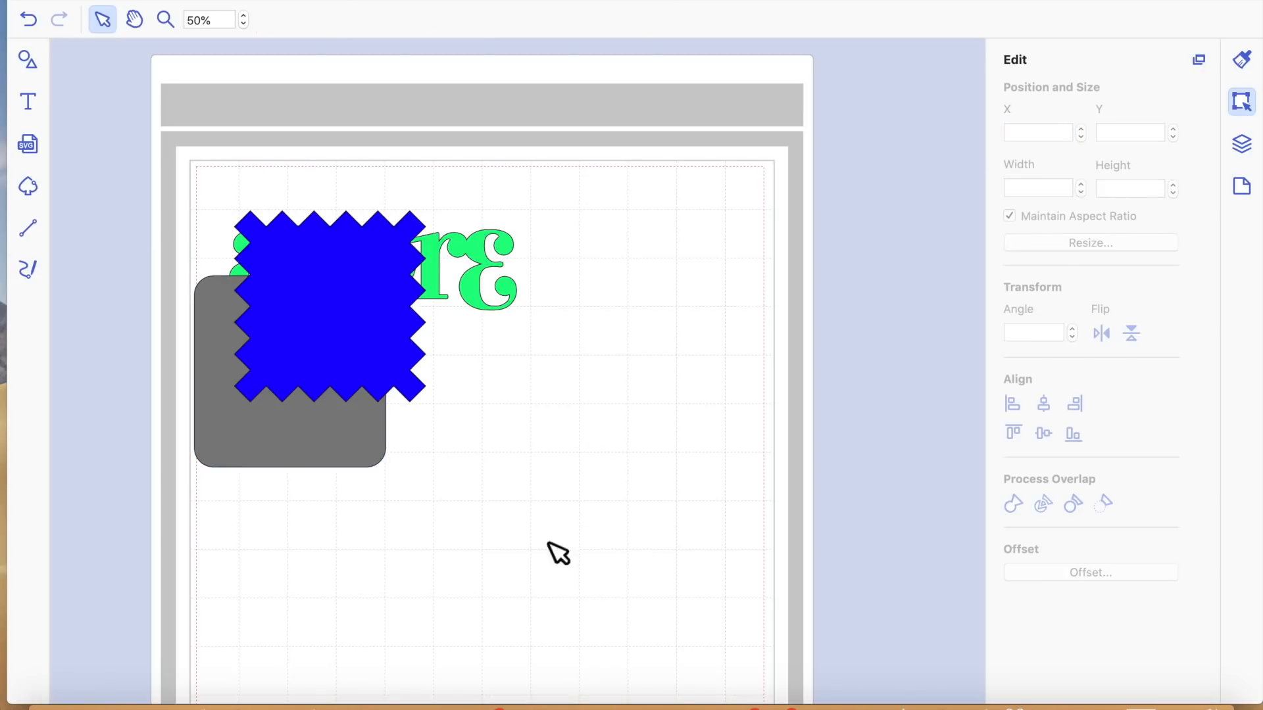
Move the gray rounded square and the blue zigzag square below the Adore word, stacking the blue one on the gray one
left_click_drag(290, 456, 366, 614)
left_click_drag(336, 329, 369, 559)
left_click(651, 393)
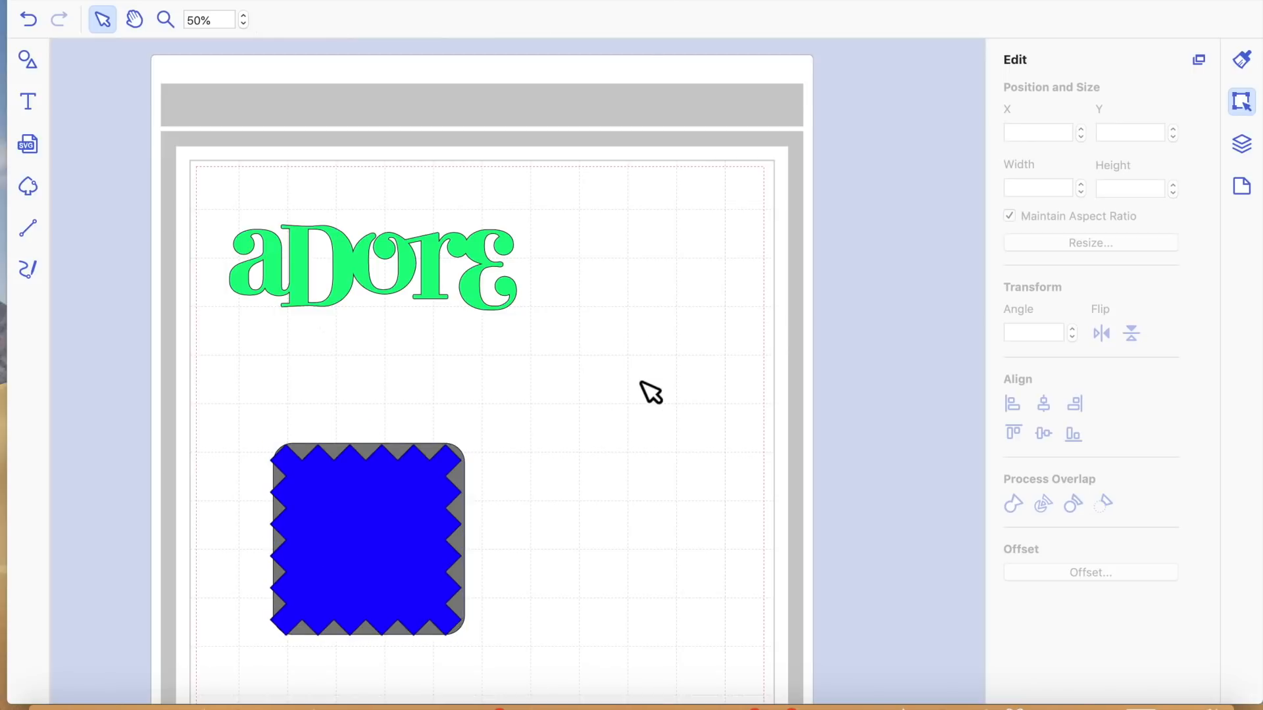
Select the Adore word shape and open the zoom, unit and grid display options
left_click(477, 281)
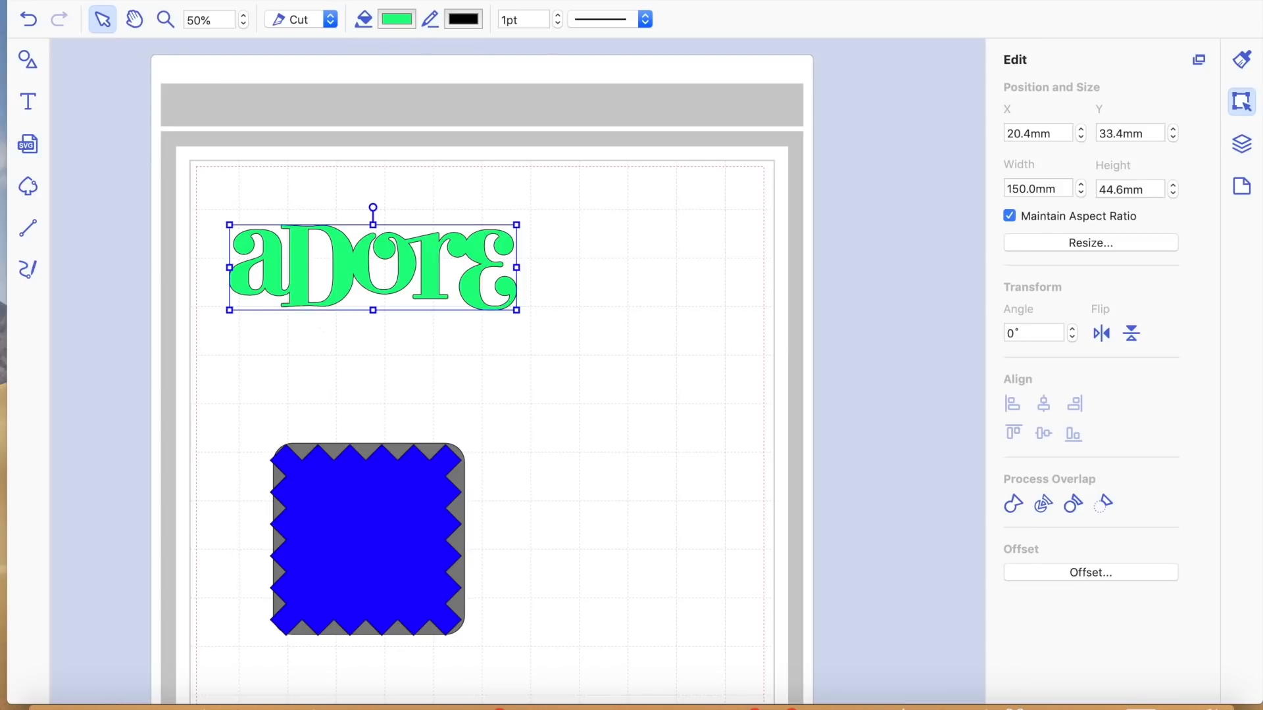
left_click(362, 0)
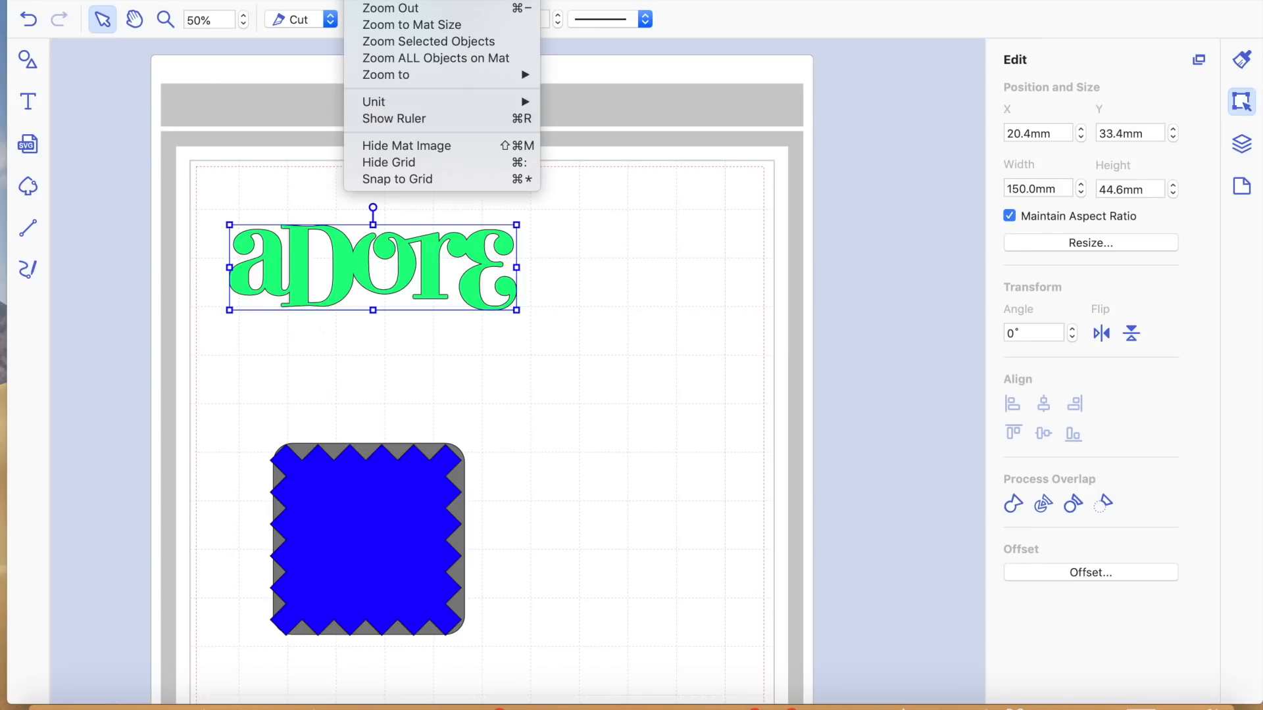
Change the measurement unit to inches and show the ruler around the mat
mouse_move(383, 107)
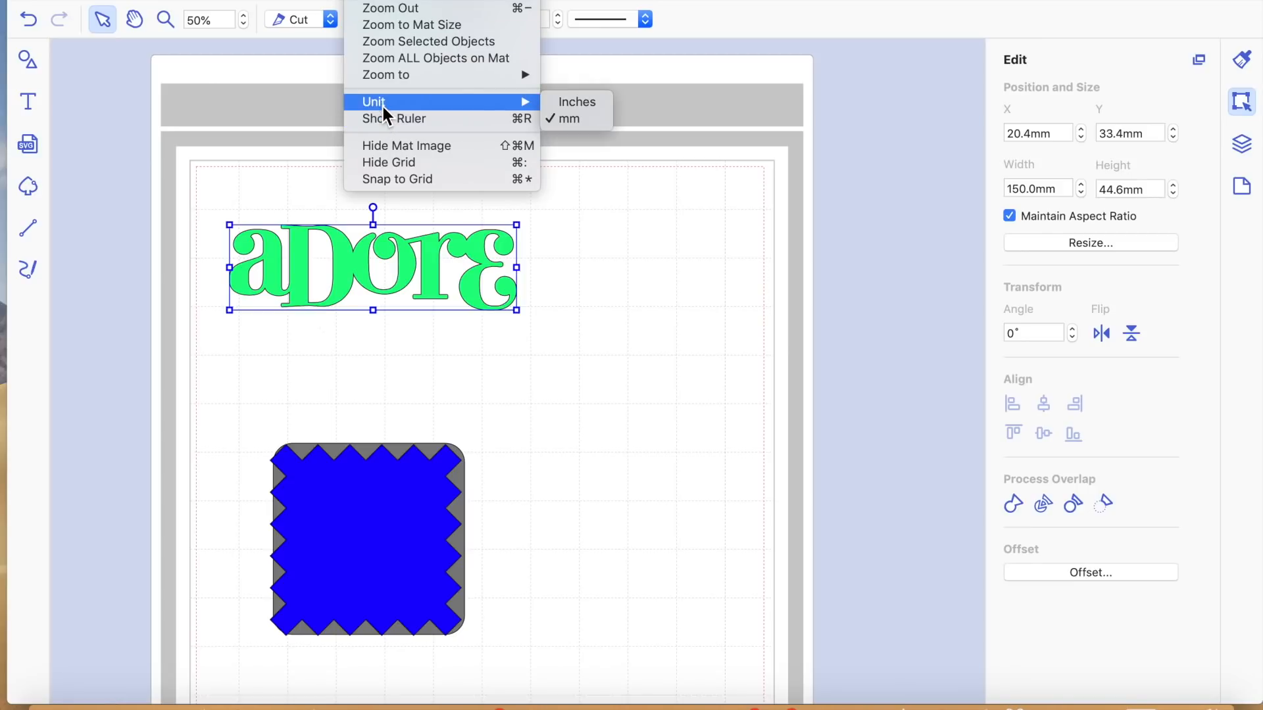
left_click(571, 101)
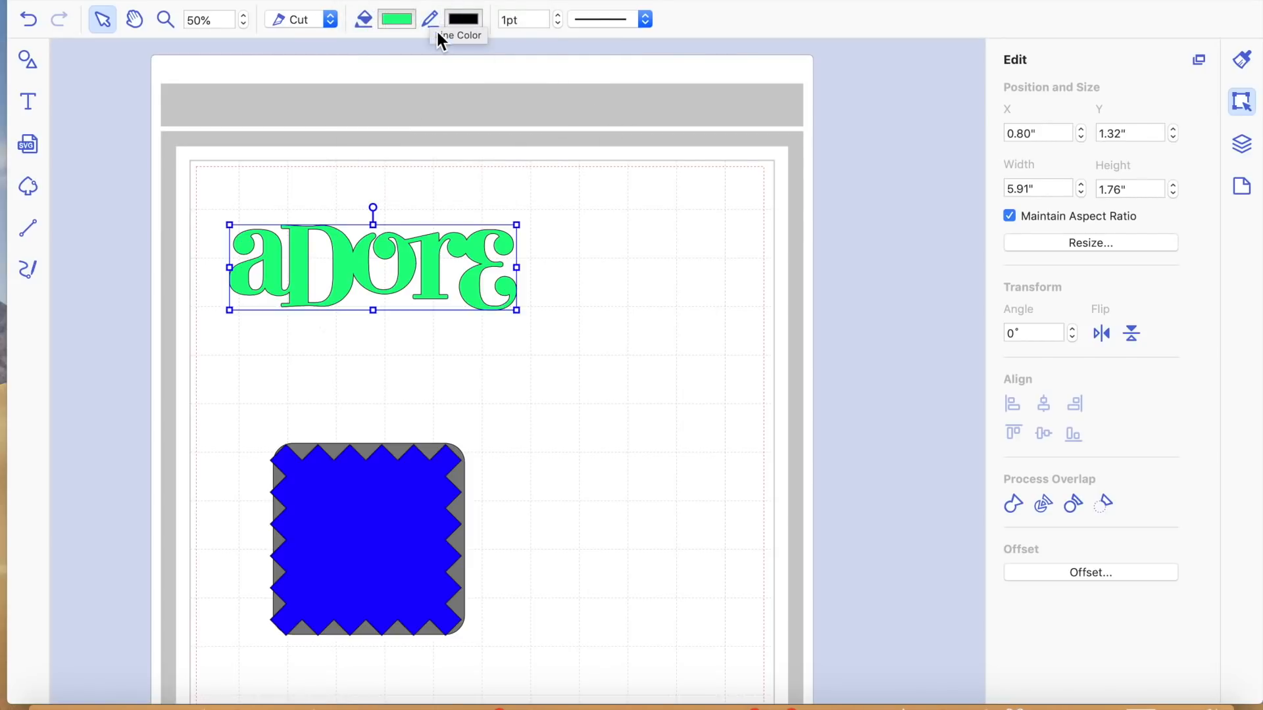
left_click(359, 0)
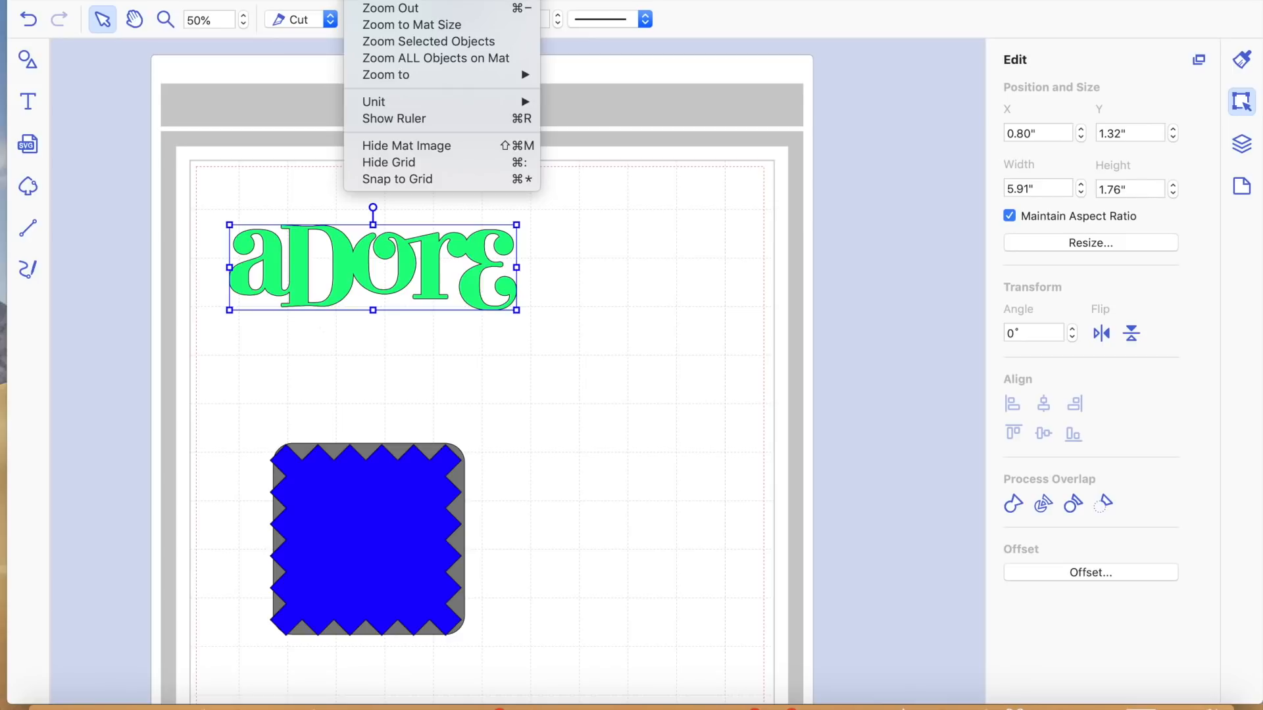
left_click(404, 122)
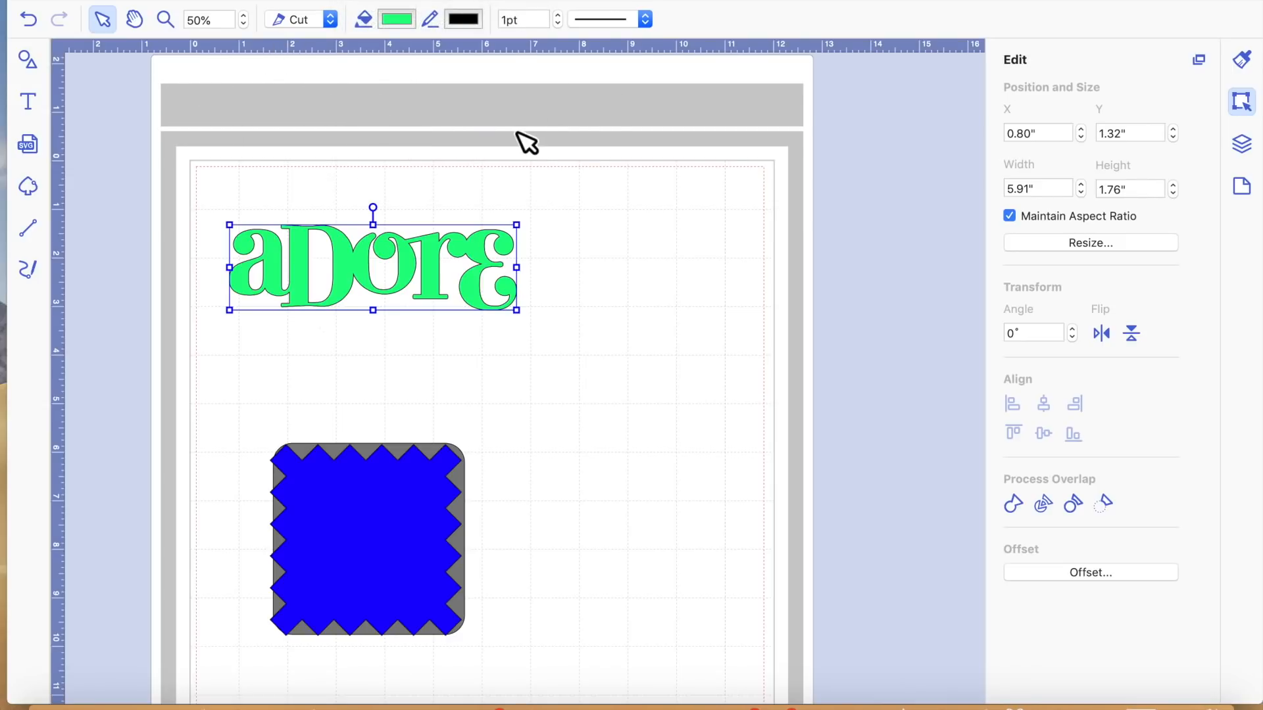
Move the green aDorE word to X 0.68 in, Y 0.54 in and check the resize-by-scale options without scaling it
left_click_drag(302, 282, 302, 245)
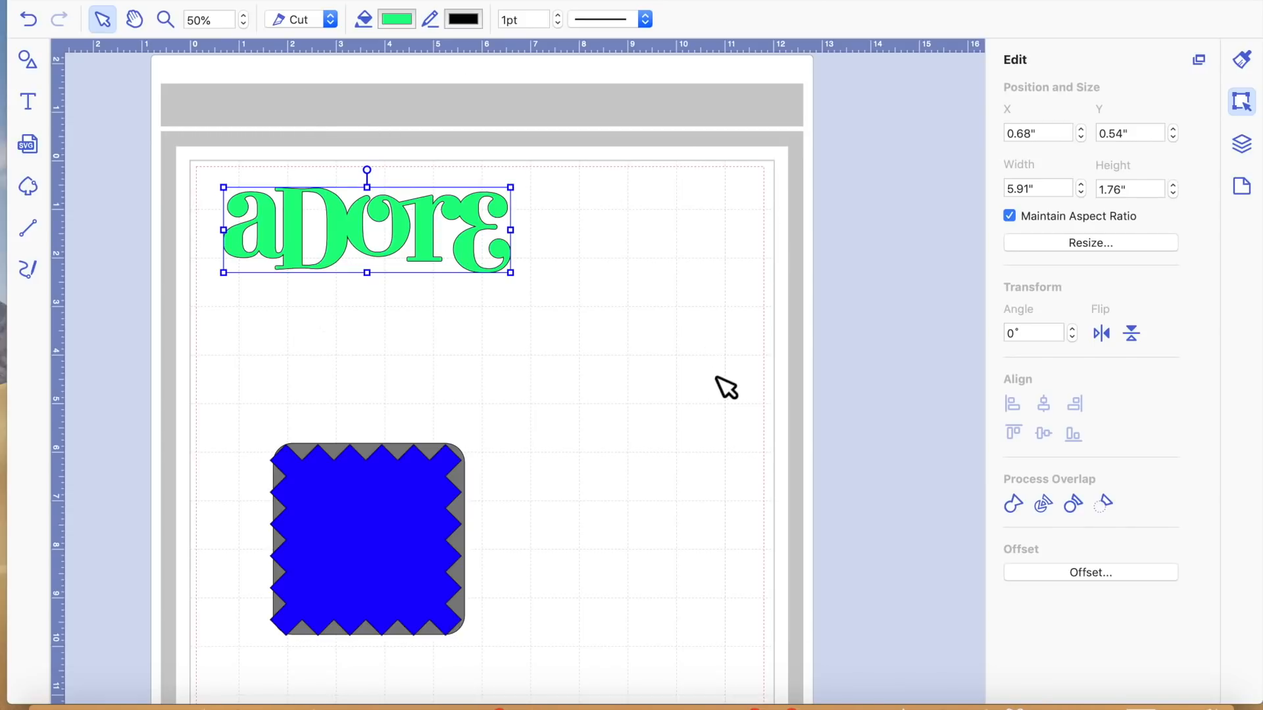
left_click(1074, 242)
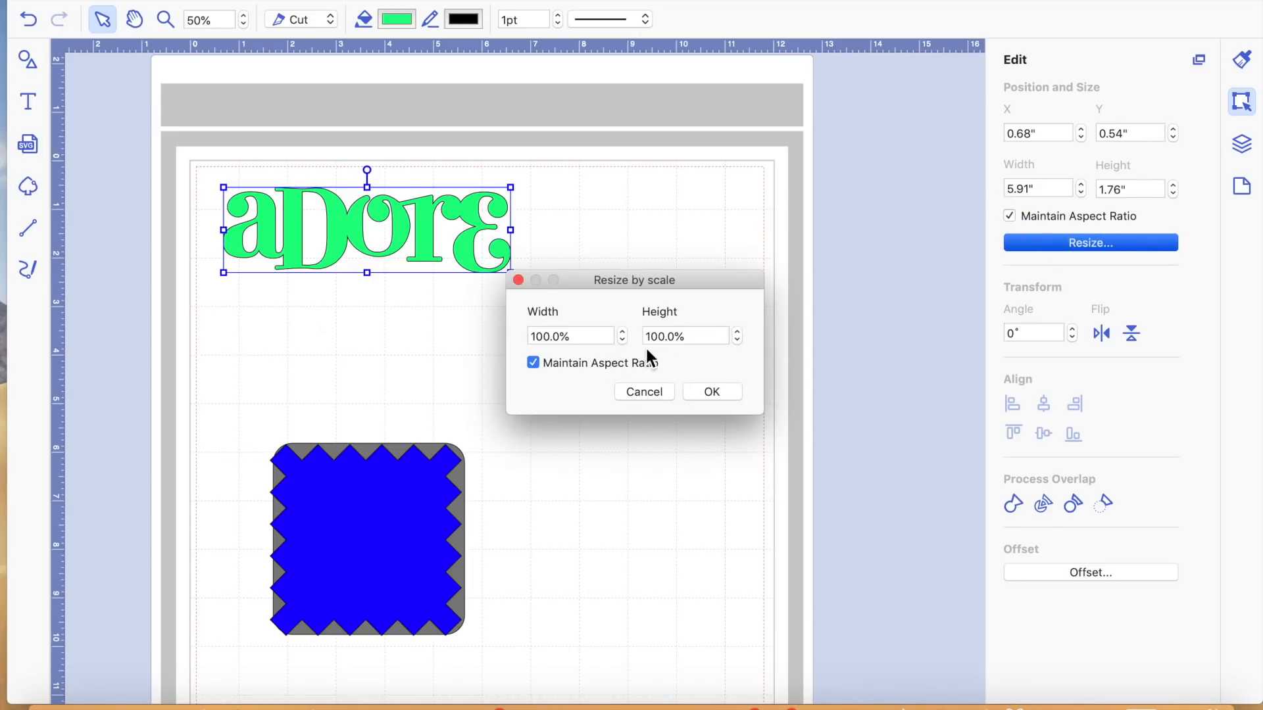
left_click(518, 279)
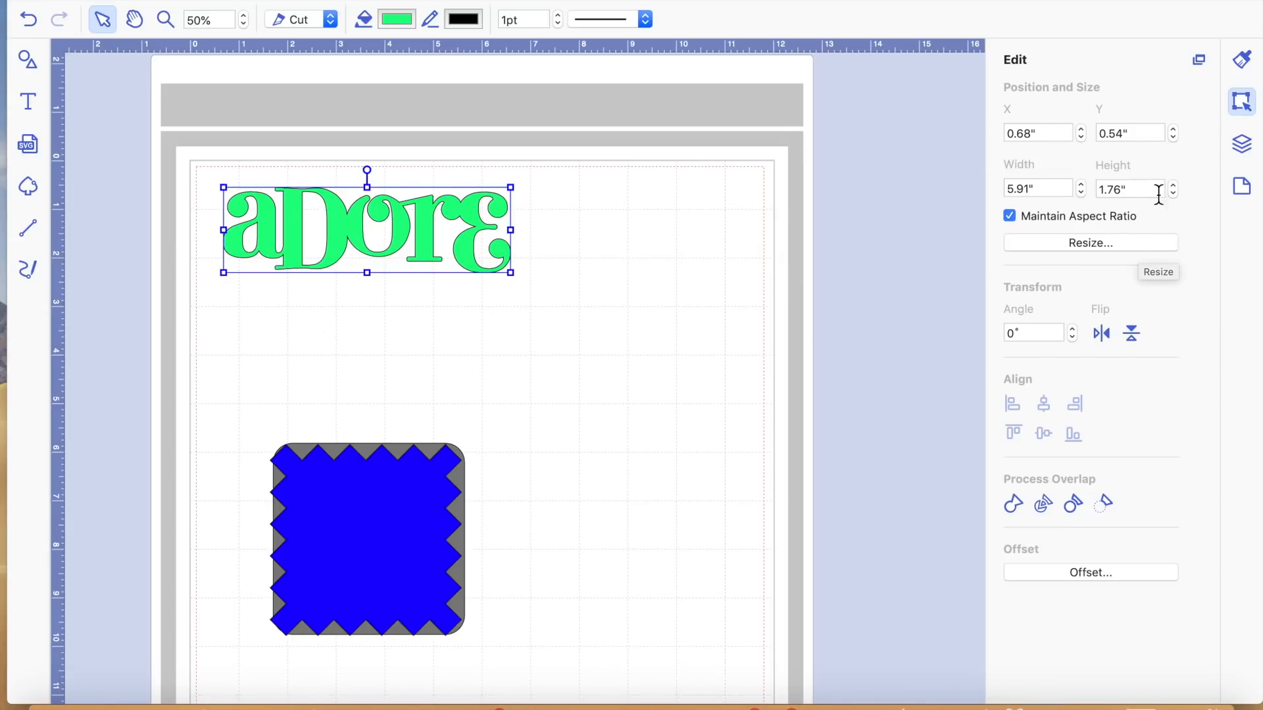
Flip the aDorE word horizontally and back, and flip it vertically
left_click(1099, 331)
left_click(1099, 331)
left_click(1131, 334)
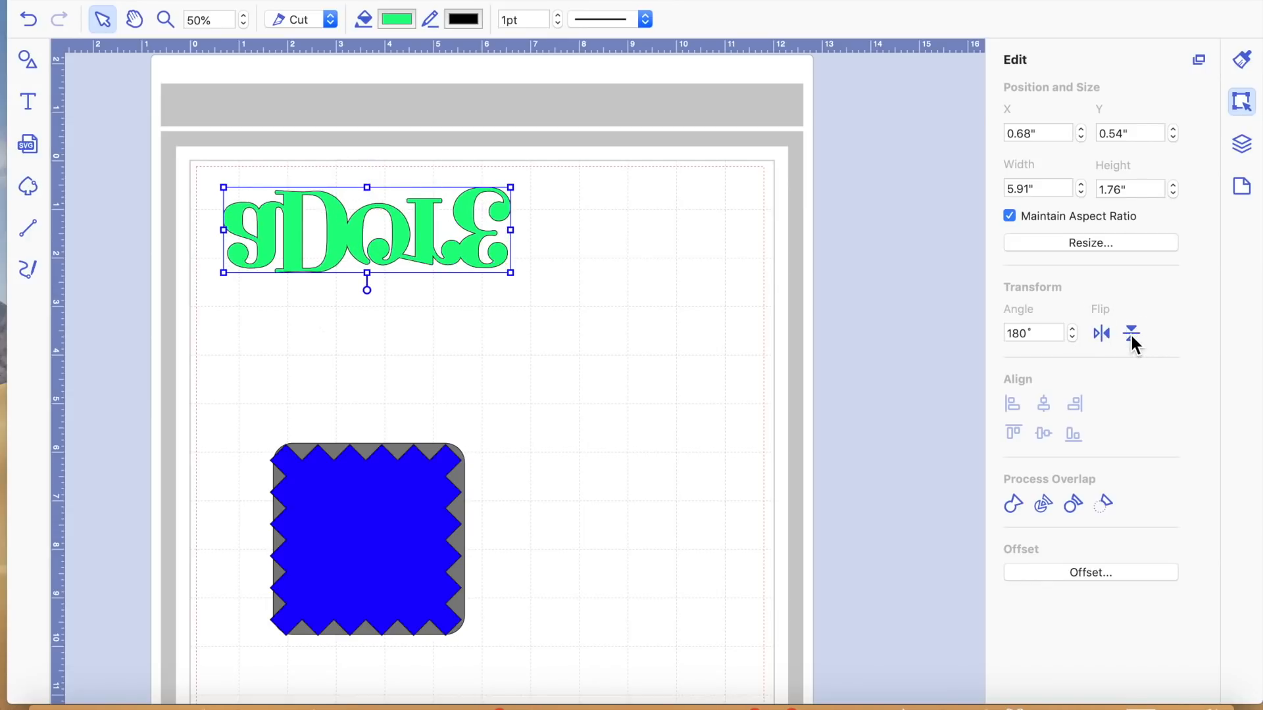
Try an angle of 90° on the upside-down aDorE word, undo the rotation and flip the word vertically again
left_click(1042, 333)
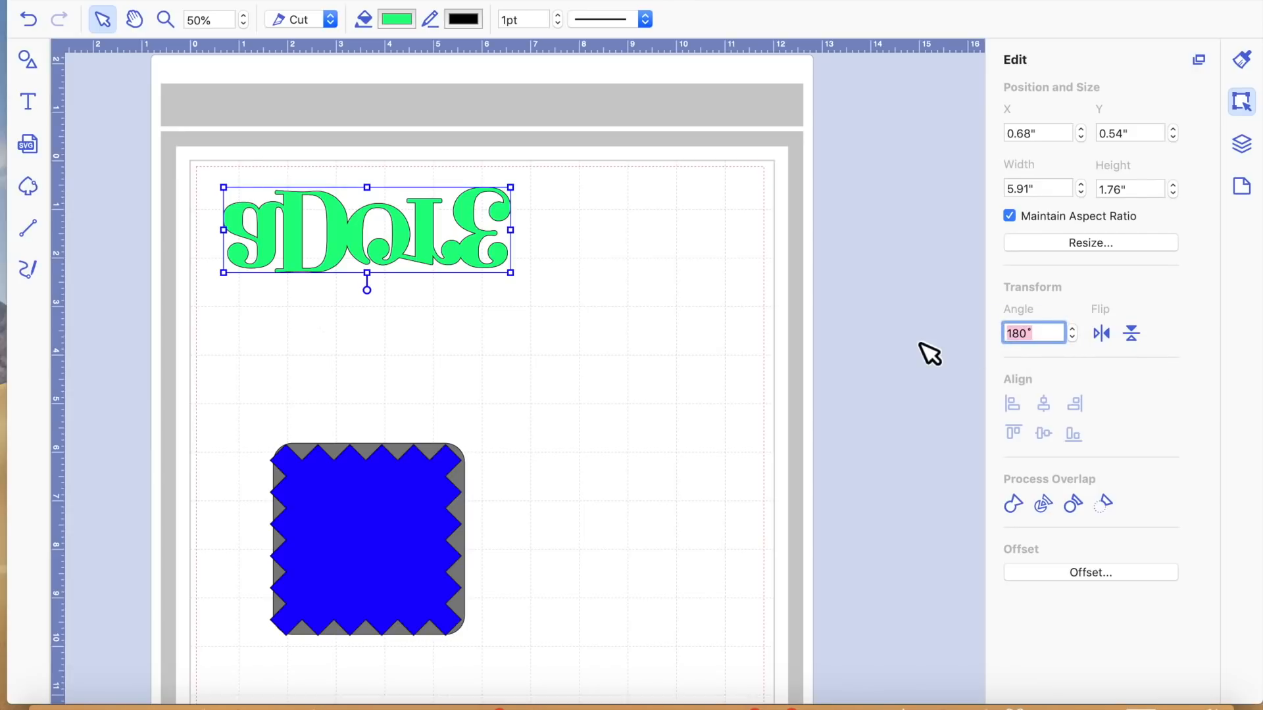
type("90")
key("Return")
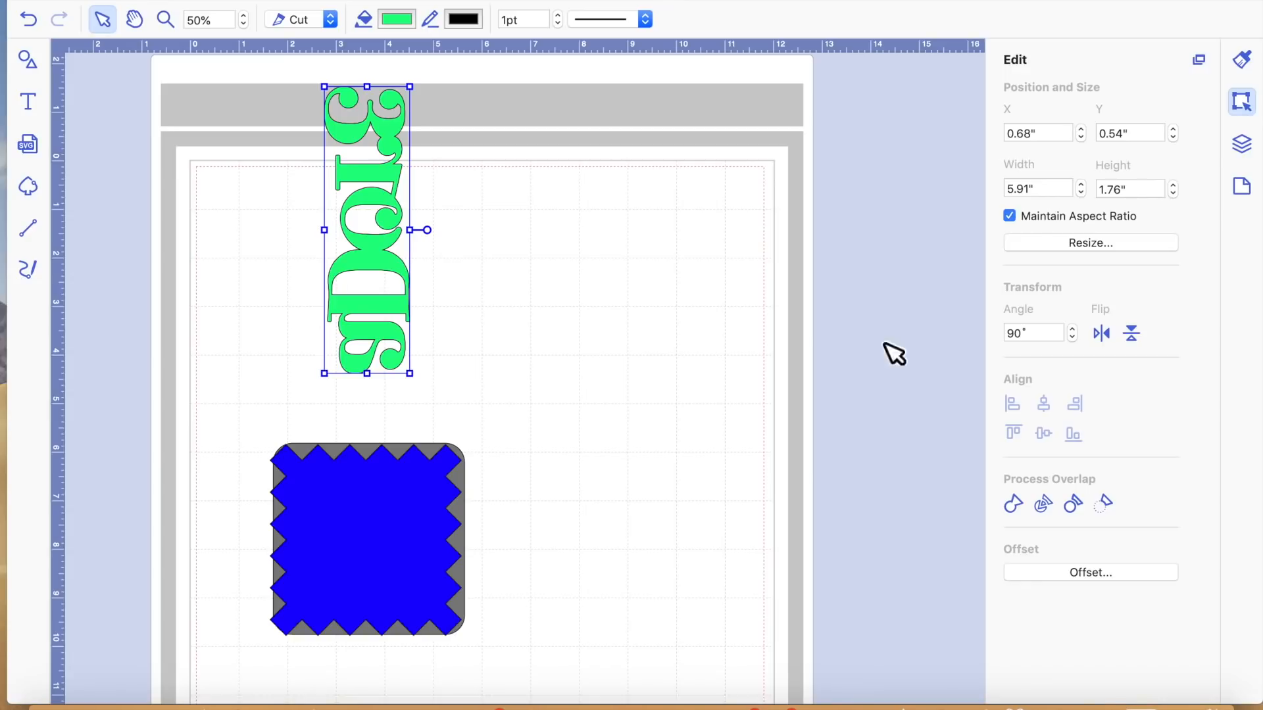
left_click(36, 21)
left_click(429, 238)
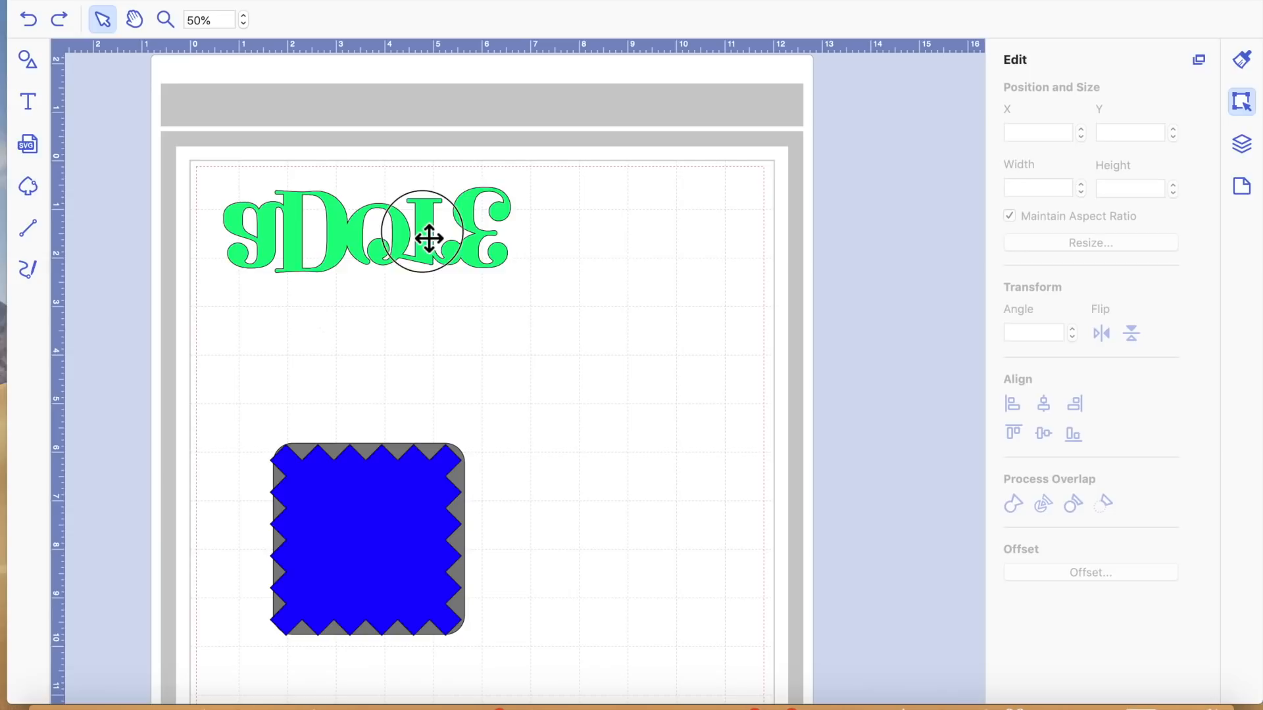
left_click(1132, 335)
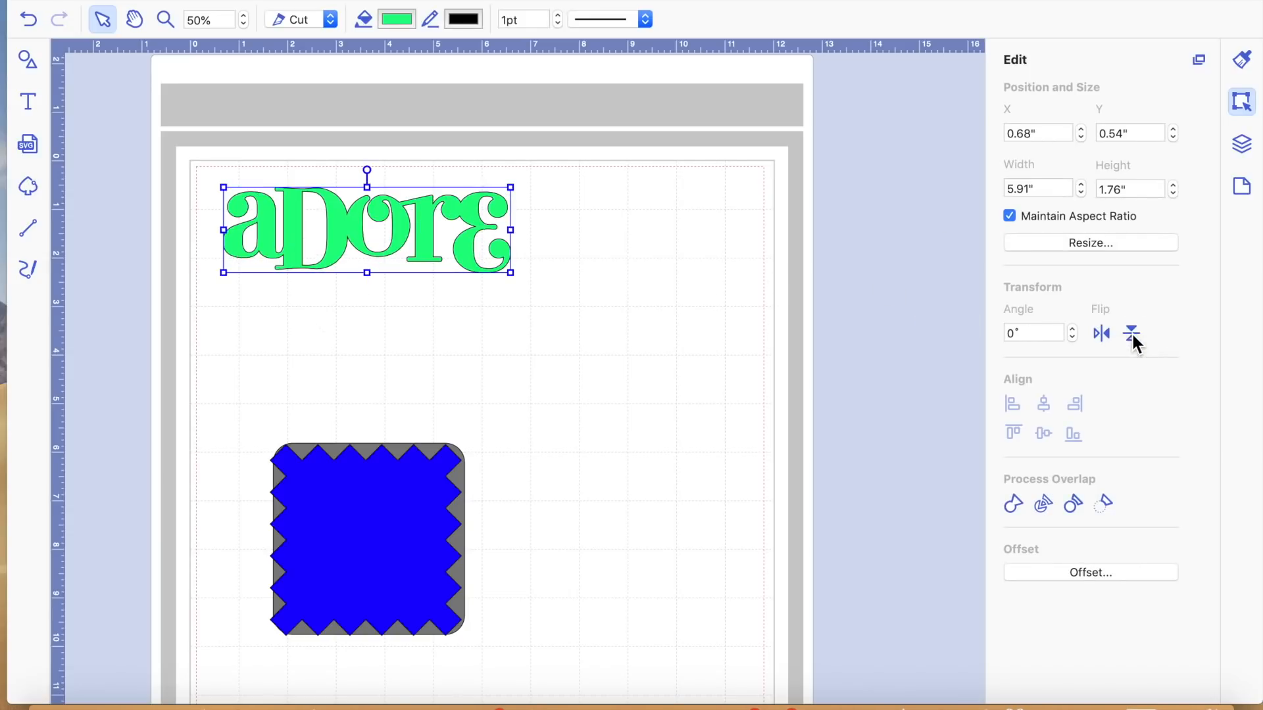
Try rotating the upright aDorE word to -90° and undo the rotation
left_click(1032, 332)
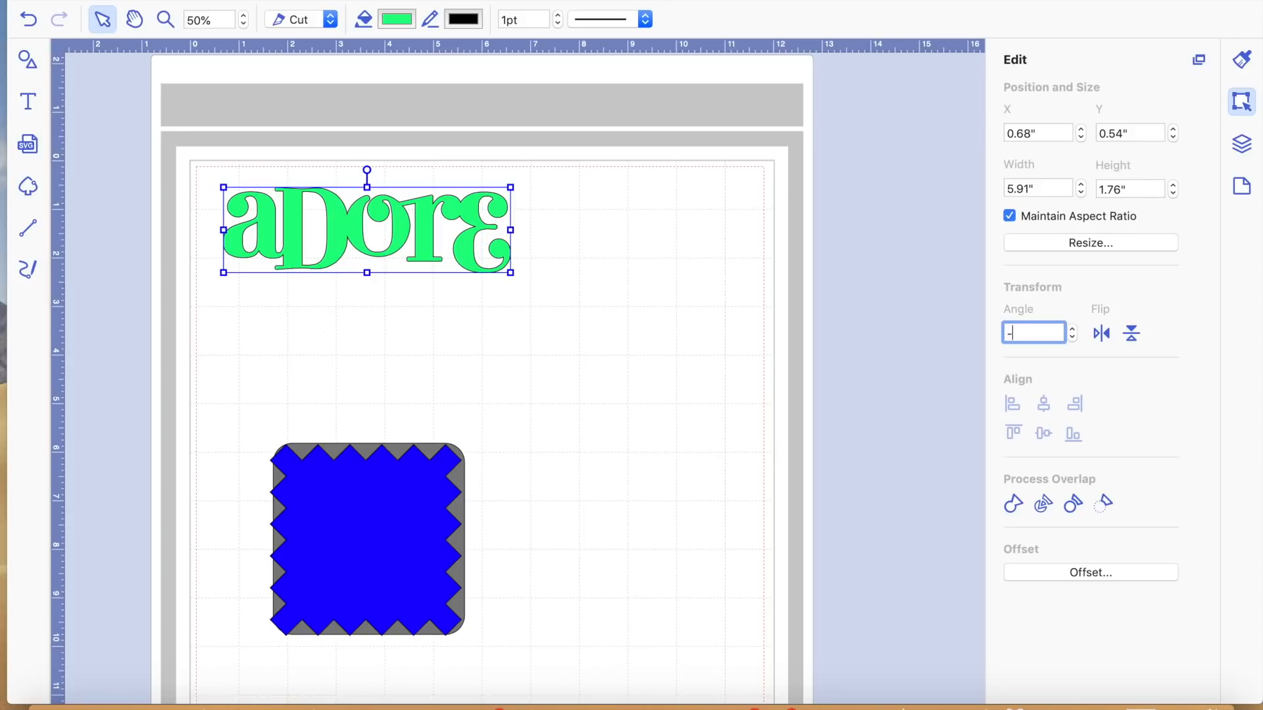
type("-90")
key("Return")
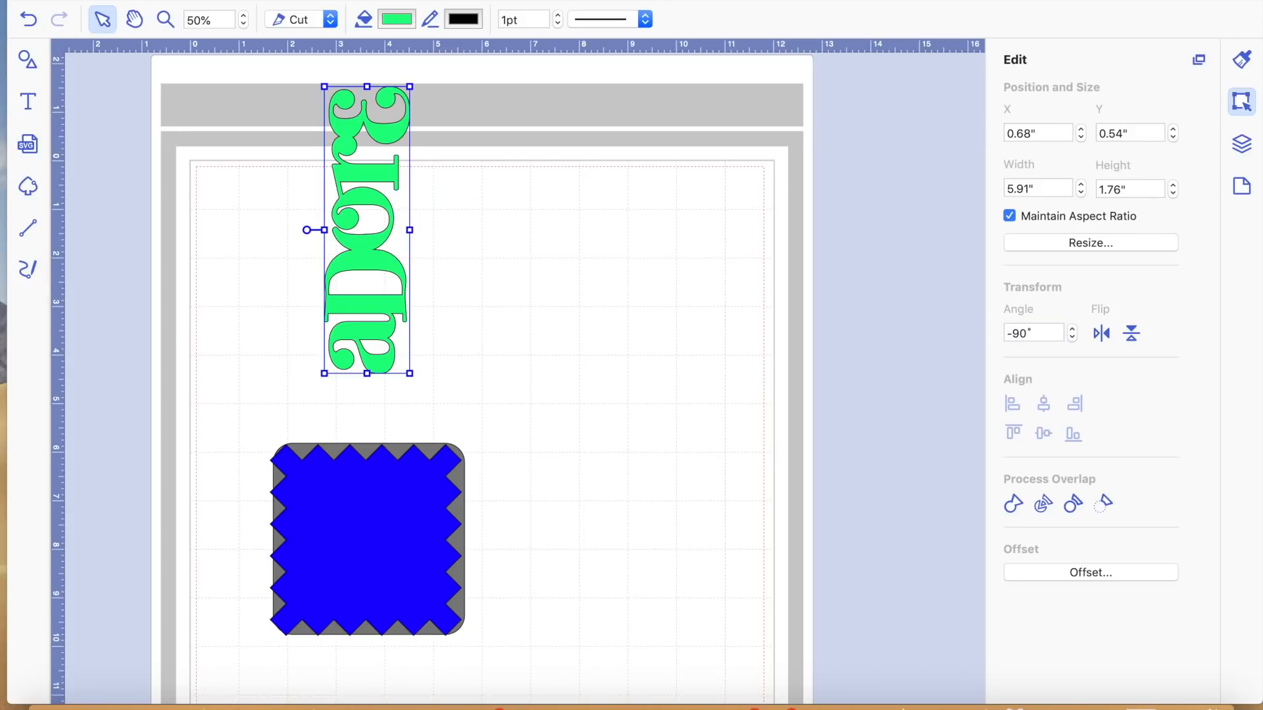
left_click(29, 22)
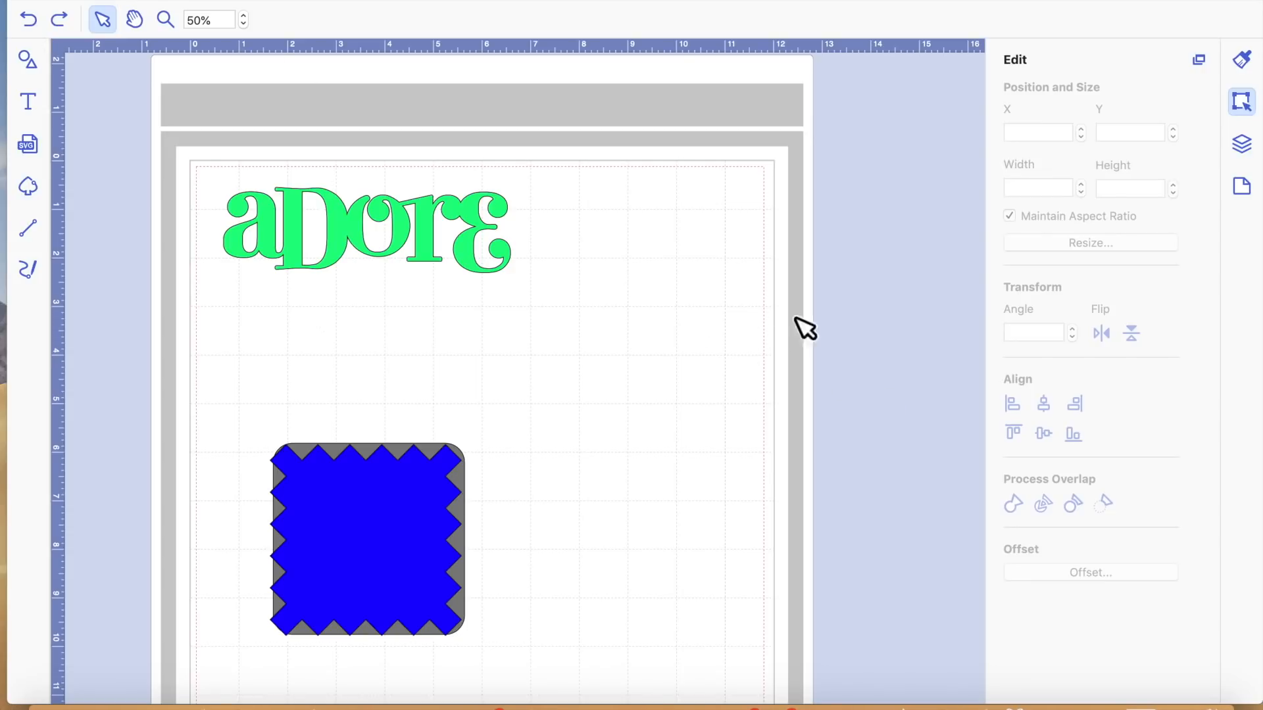
left_click(429, 233)
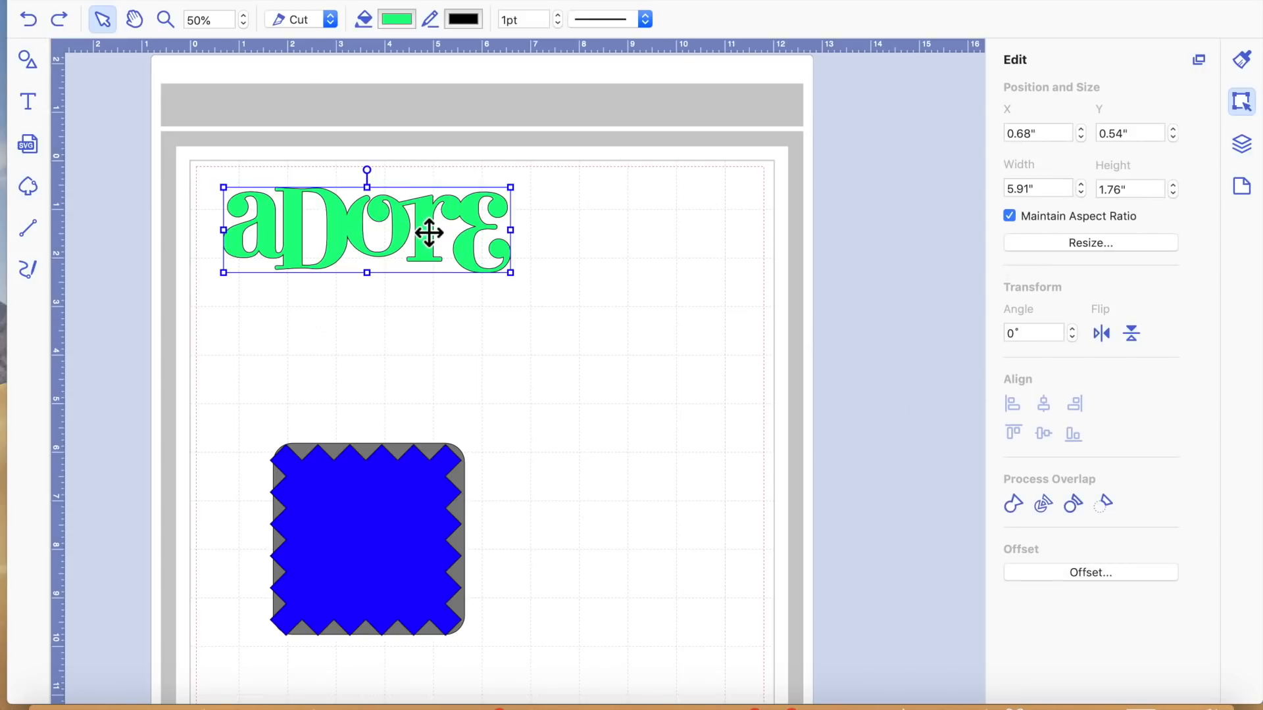
Select the blue zigzag square and the grey rounded square together and align their centers horizontally and vertically
left_click(386, 521)
left_click(519, 615)
left_click_drag(219, 417, 530, 634)
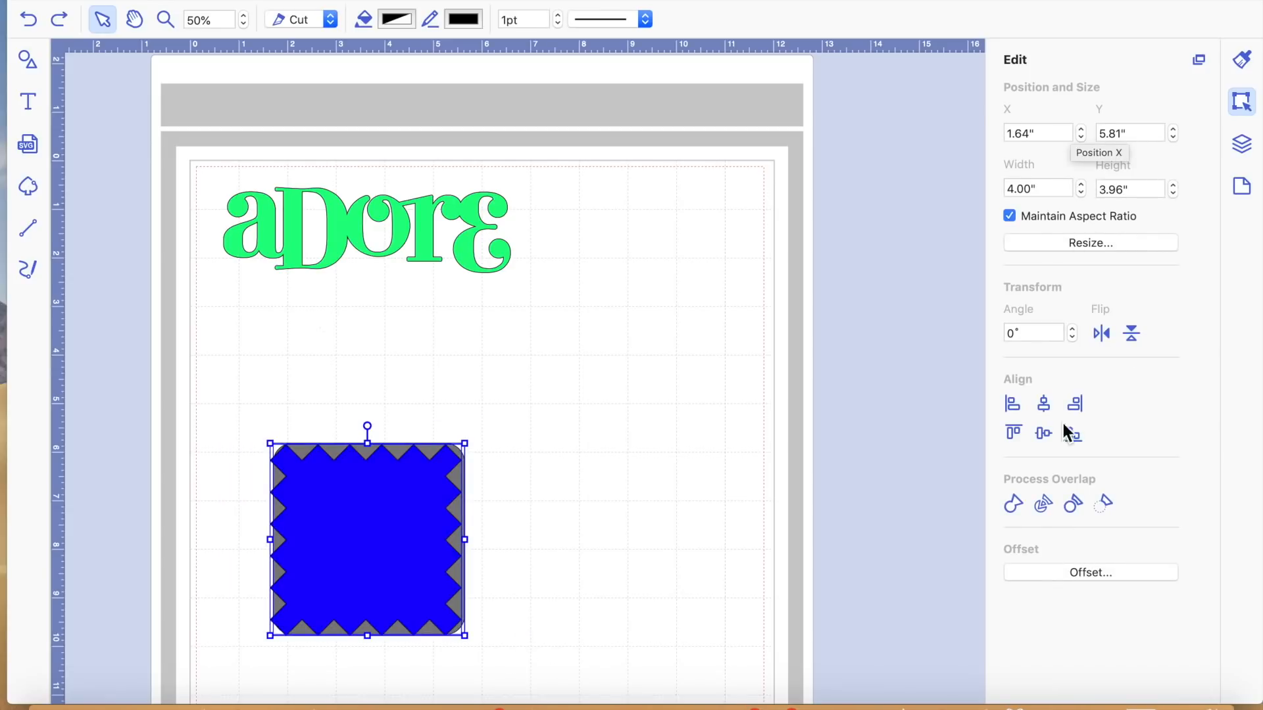
left_click(1042, 404)
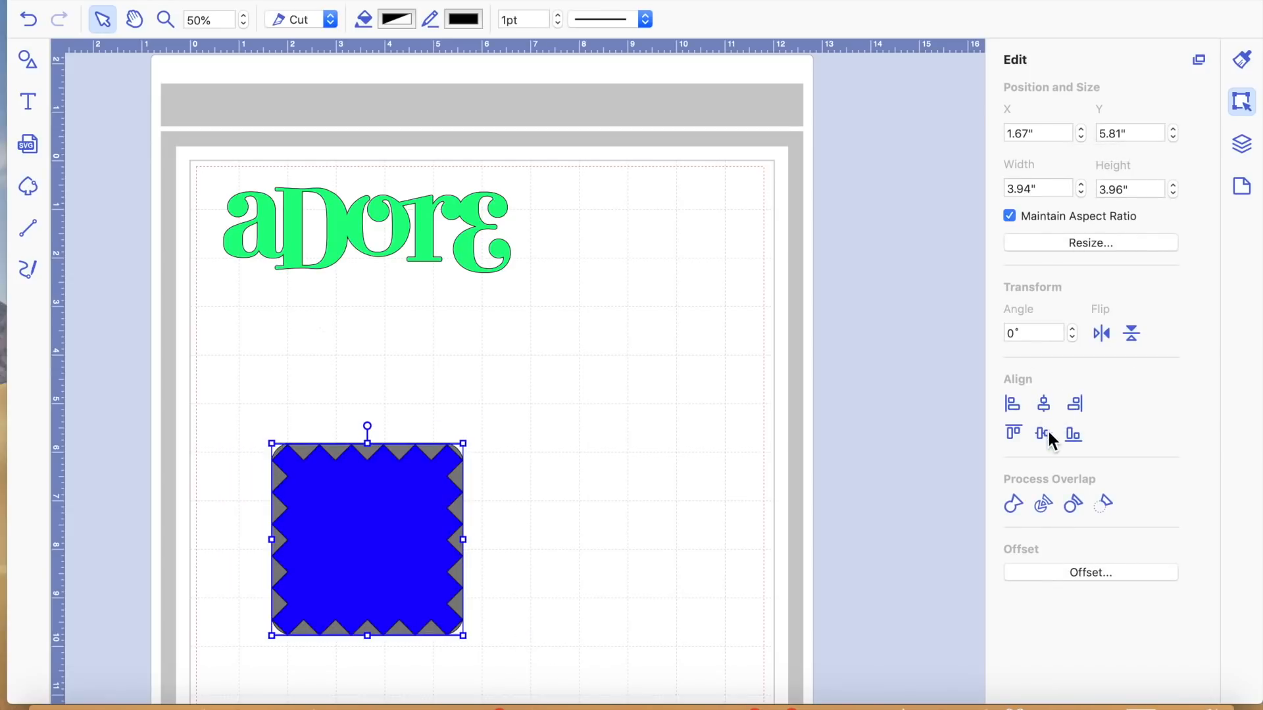
left_click(1044, 437)
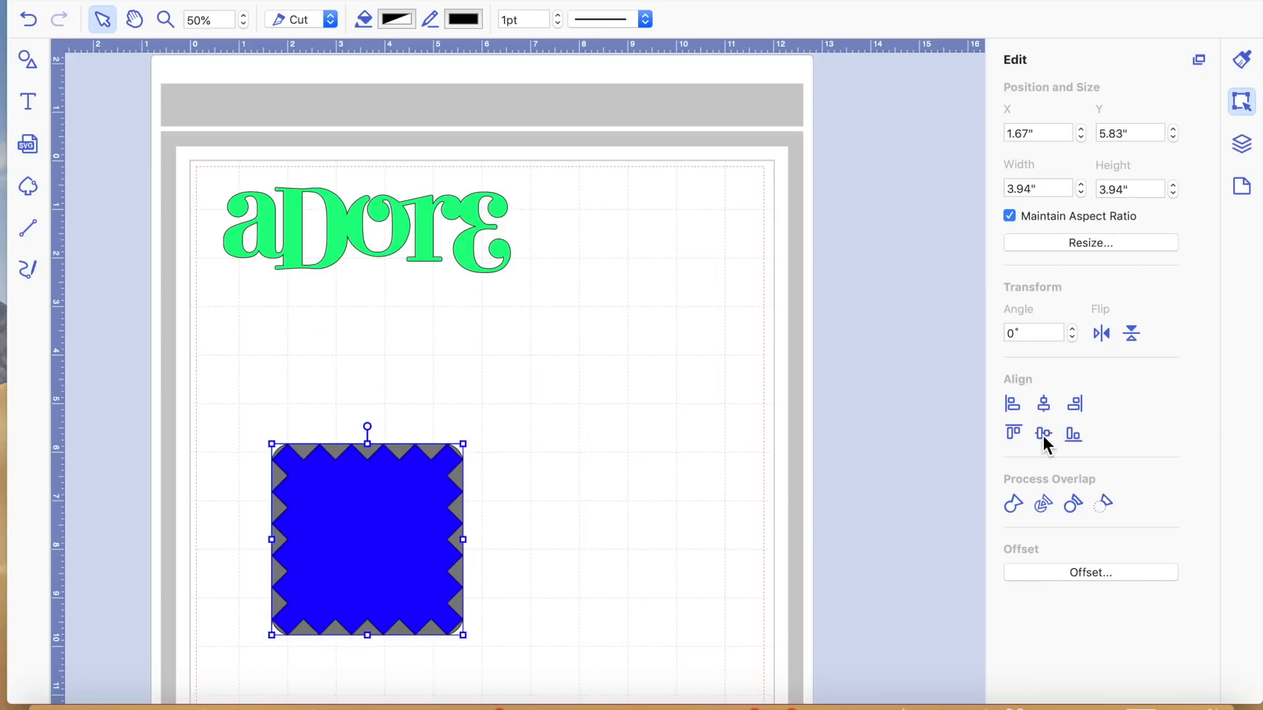
left_click(513, 457)
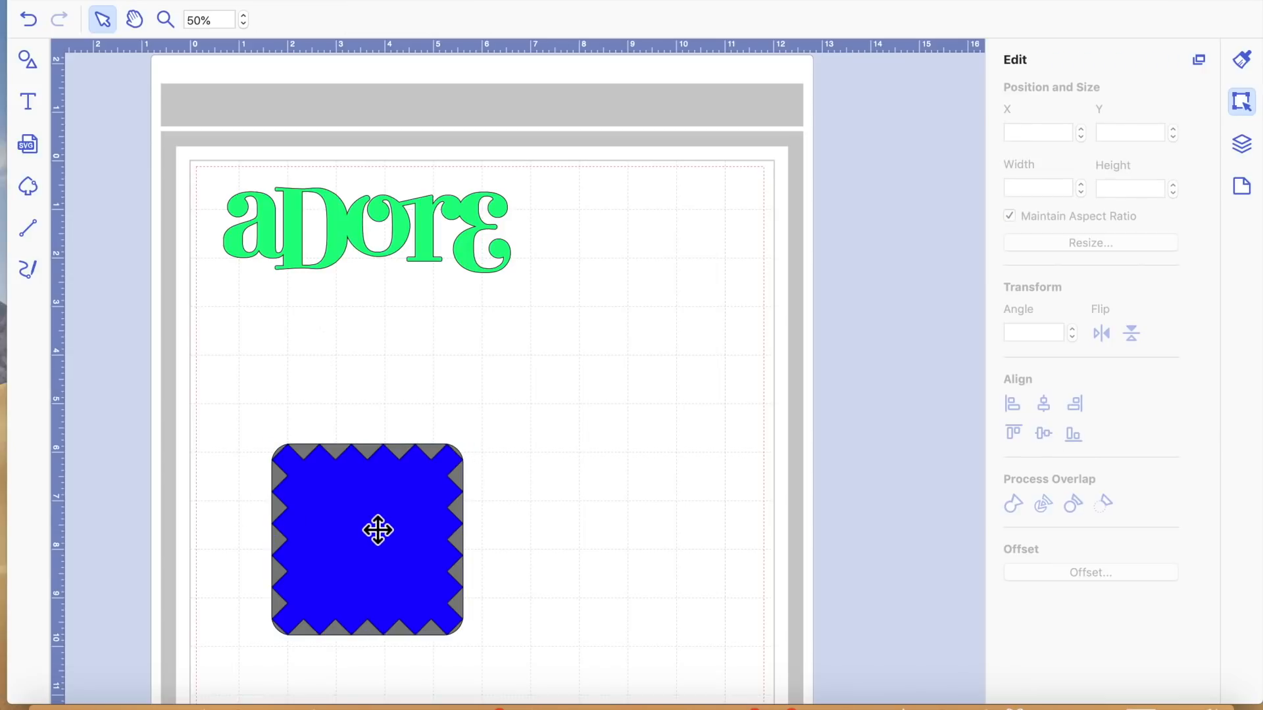
Move the blue zigzag square away from the grey square, select both and center-align them on both axes
left_click_drag(405, 540, 601, 384)
left_click(664, 553)
left_click_drag(385, 333, 748, 663)
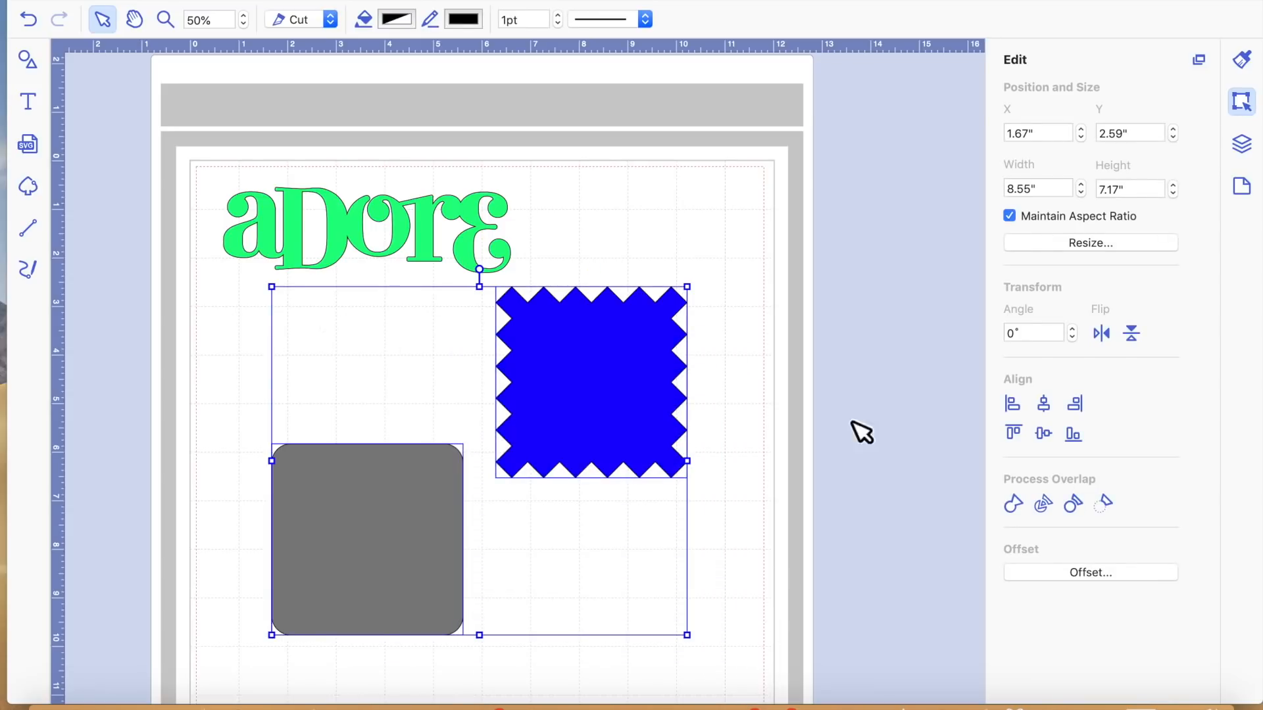
left_click(1046, 406)
left_click(1045, 432)
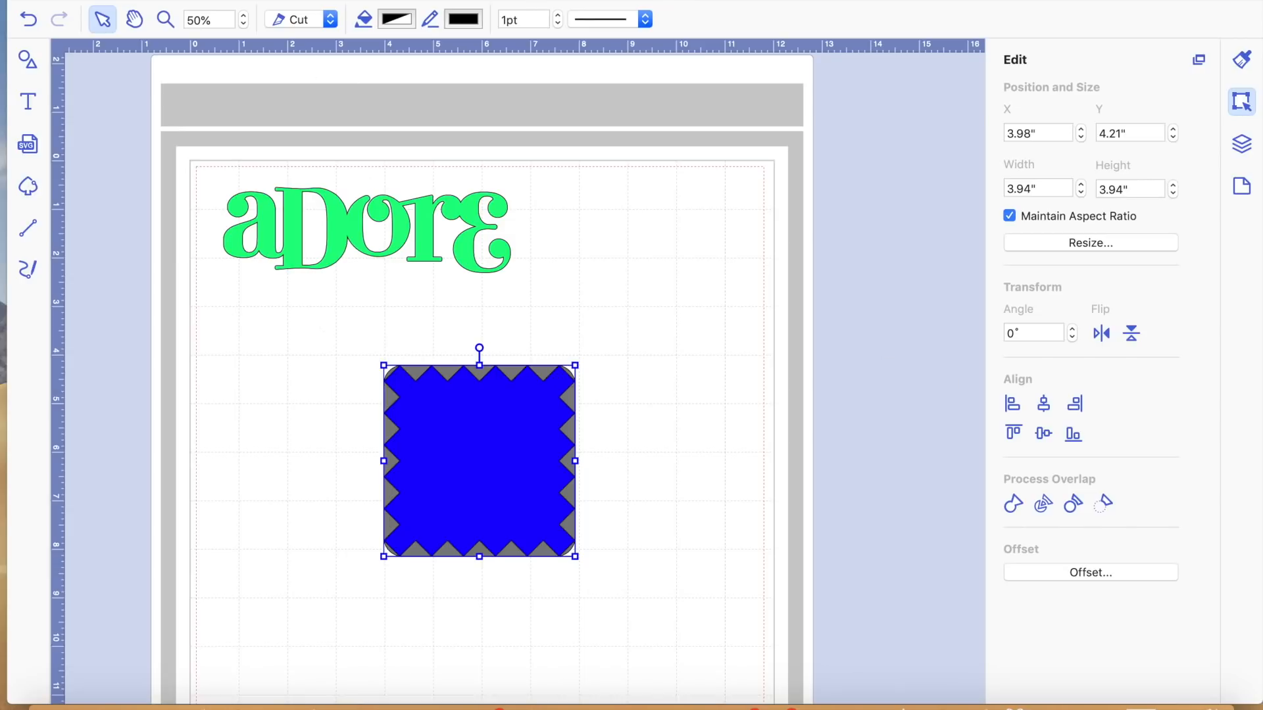
Separate the stacked squares, moving the blue one to X 6.76 in, Y 0.96 in and the grey one to X 1.80 in, Y 4.75 in
left_click(688, 505)
left_click_drag(490, 423, 637, 255)
left_click_drag(444, 404, 339, 430)
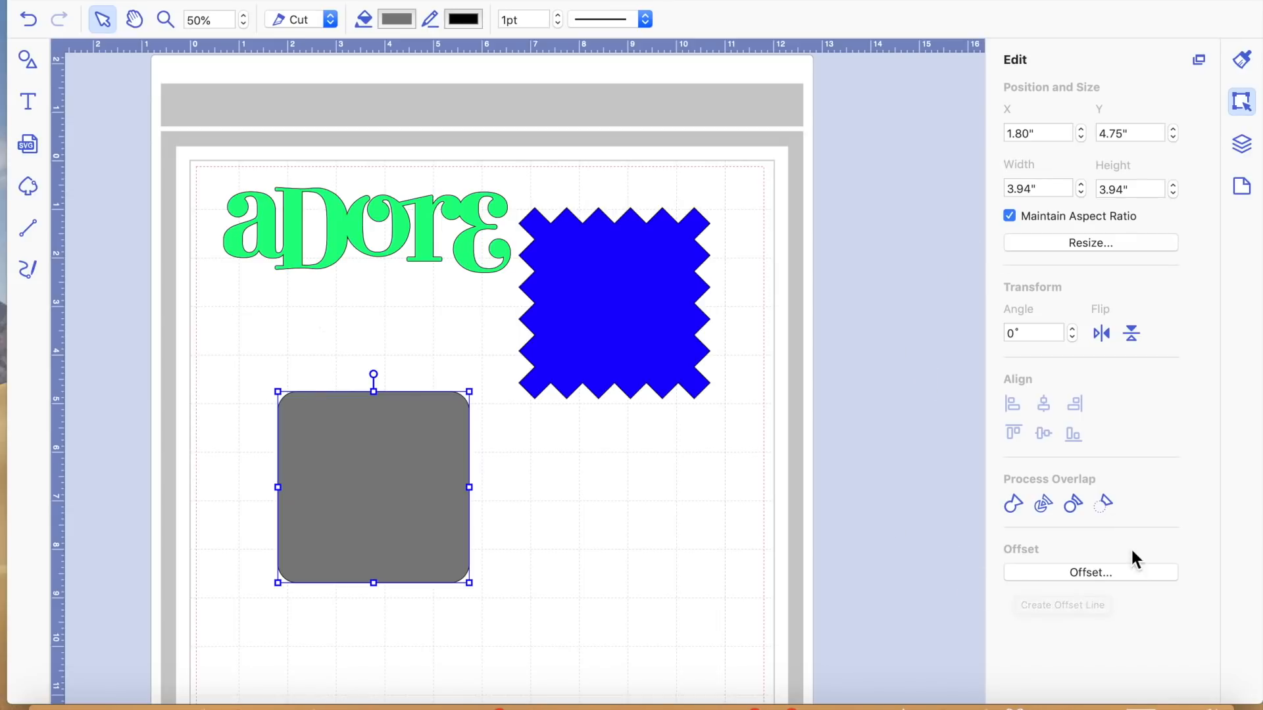
Create an inward offset line for the blue zigzag square with 0.04 in spacing and round corners, leaving the original line as is
left_click(630, 284)
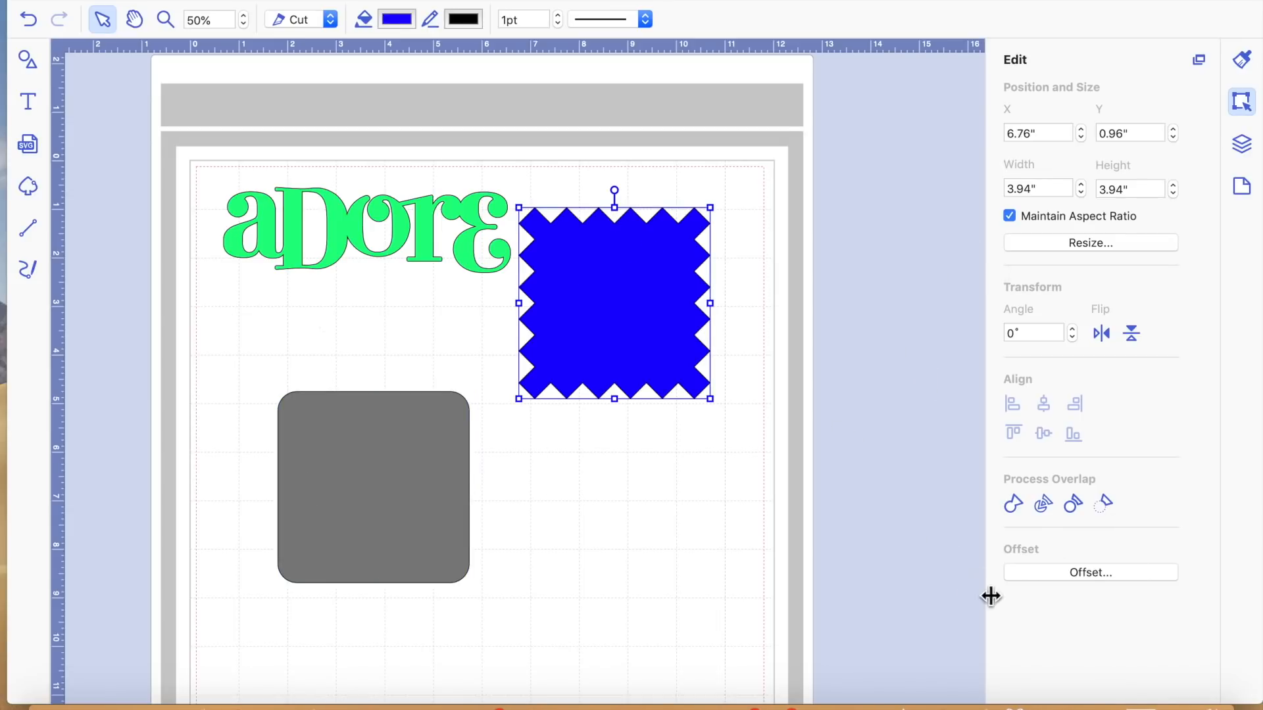
left_click(1057, 577)
left_click(558, 171)
left_click_drag(559, 172, 203, 164)
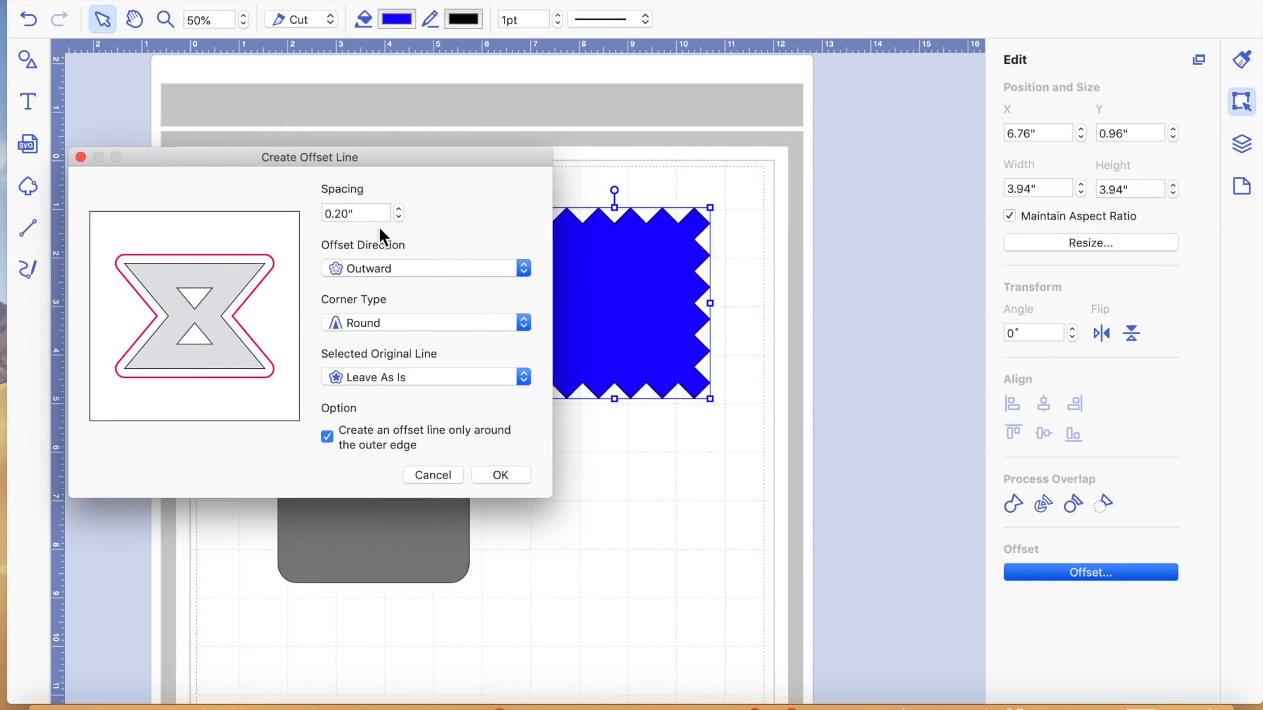
left_click(399, 219)
left_click(399, 218)
left_click(522, 277)
left_click(511, 285)
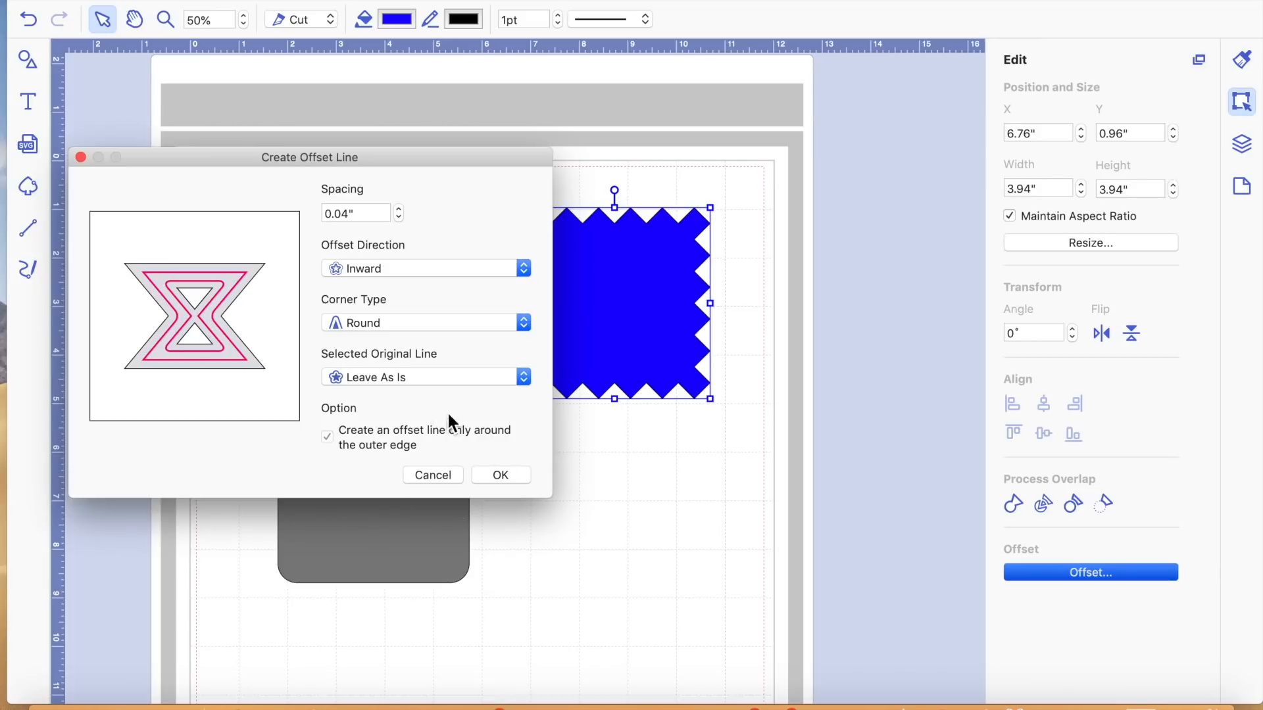
left_click(525, 386)
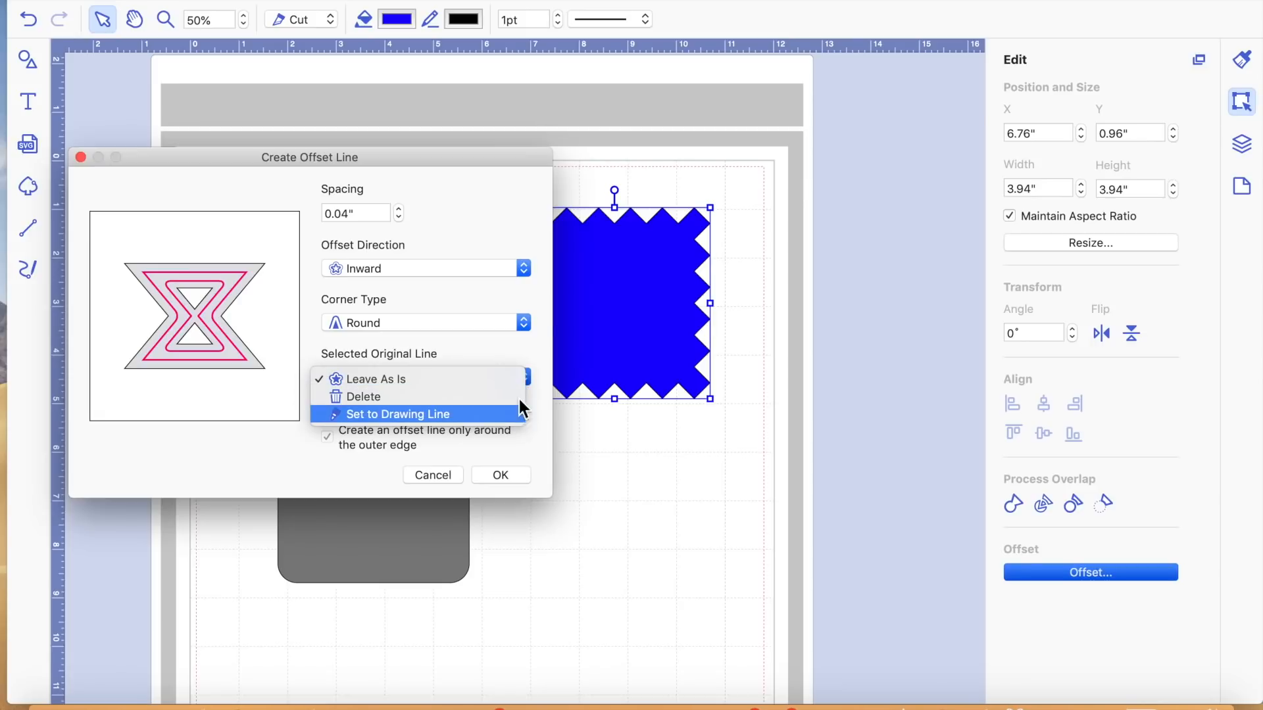
left_click(538, 407)
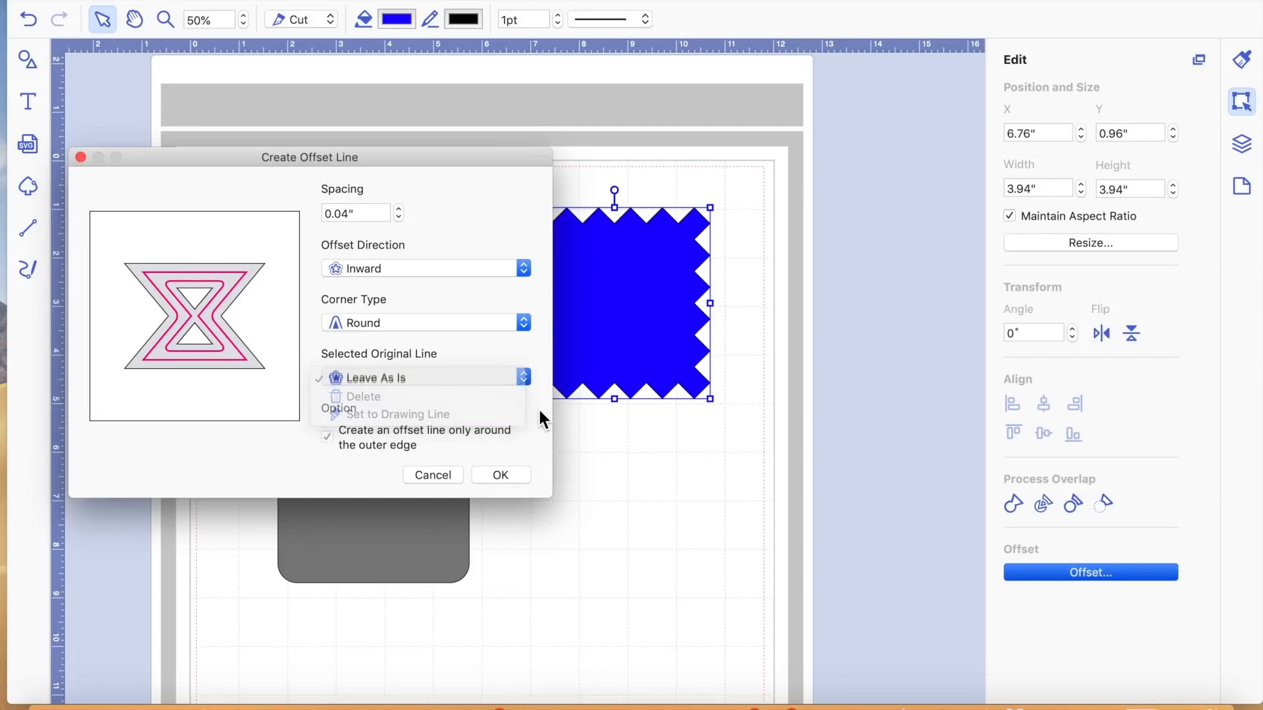
left_click(501, 475)
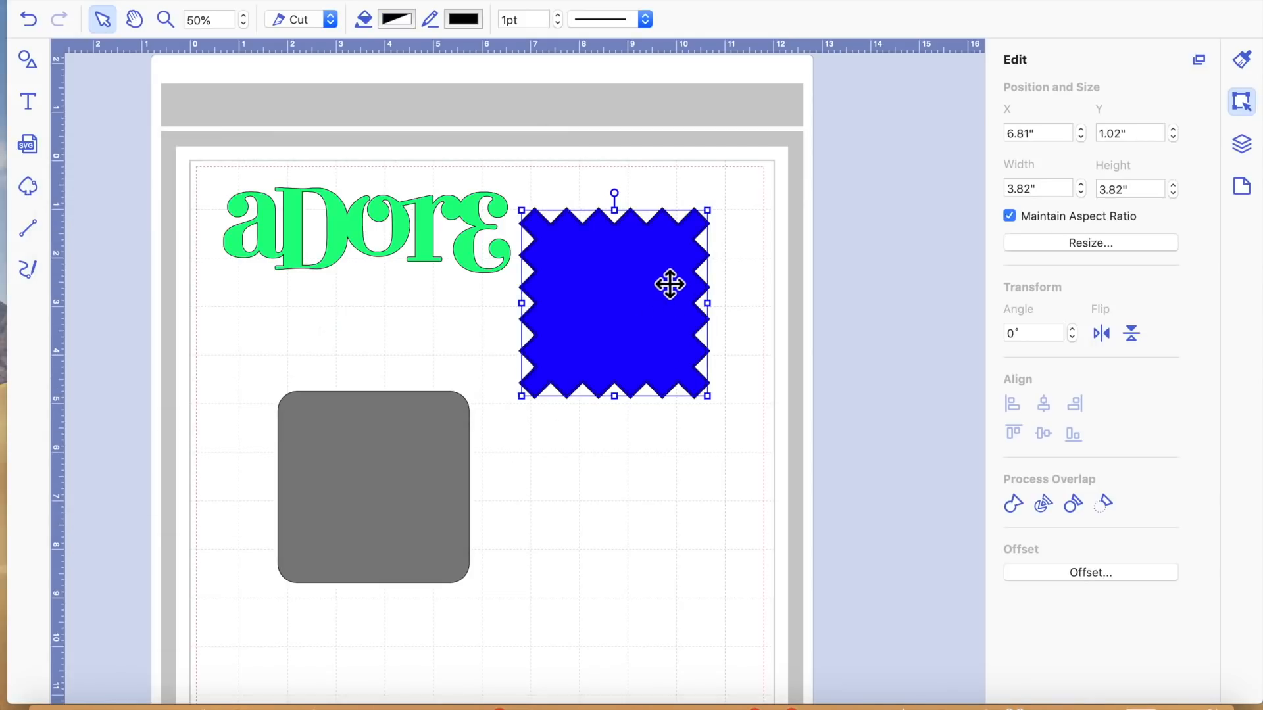
Move the offset outline below the blue square to X 6.79 in, Y 5.22 in, and undo both the move and the offset
left_click_drag(657, 294, 658, 500)
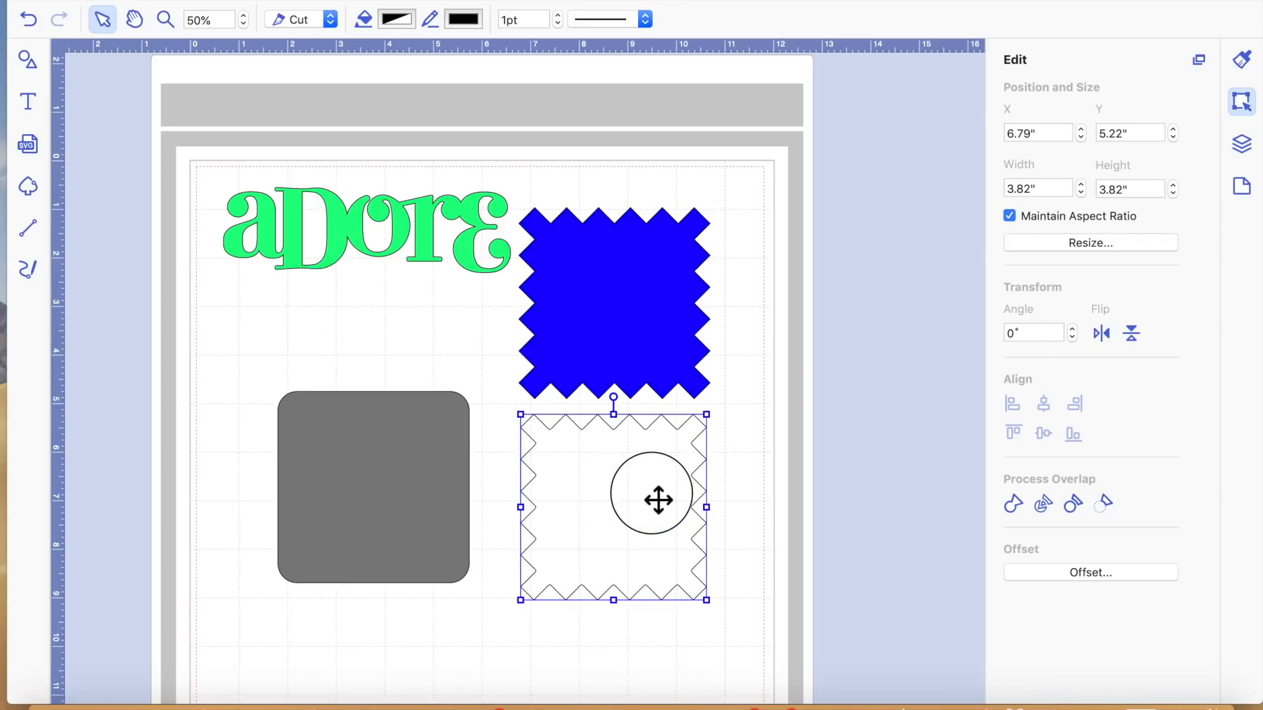
left_click(640, 302)
left_click(635, 502)
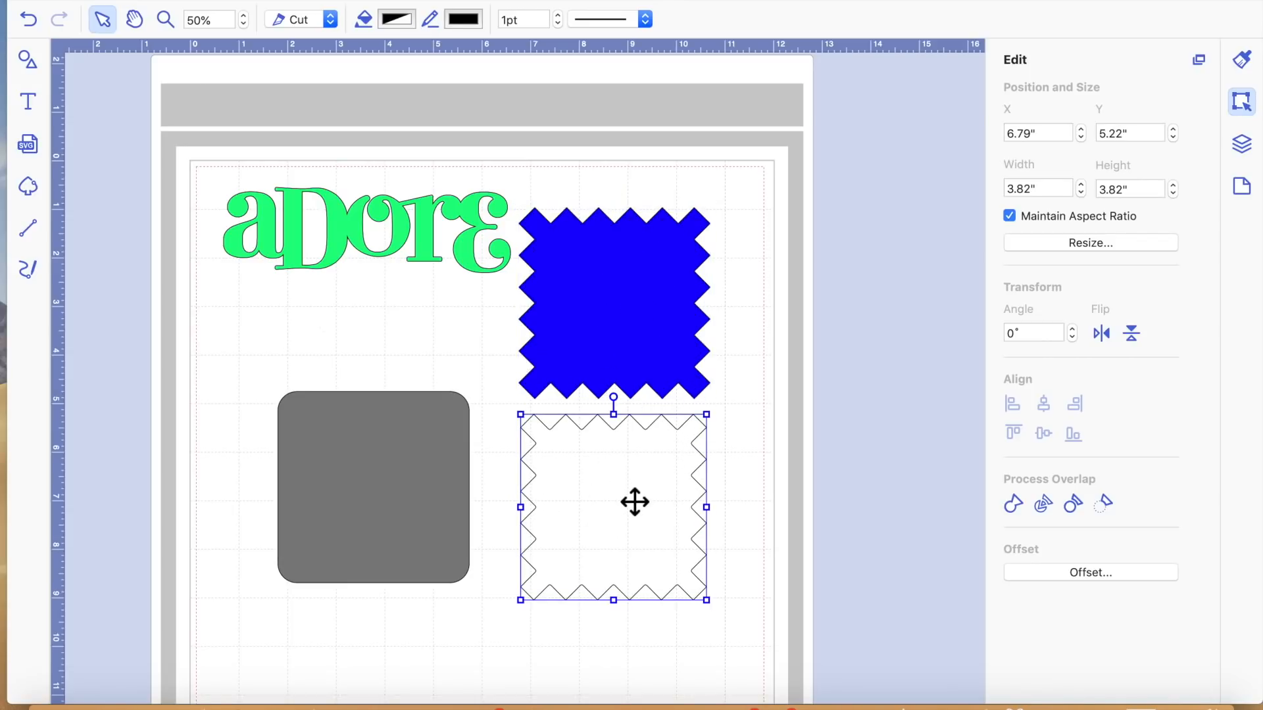
left_click(28, 19)
Move the blue zigzag square to X 7.02 in, Y 2.53 in, add an inward round-cornered offset line with 0.08 in spacing, and select it
left_click_drag(618, 317, 633, 398)
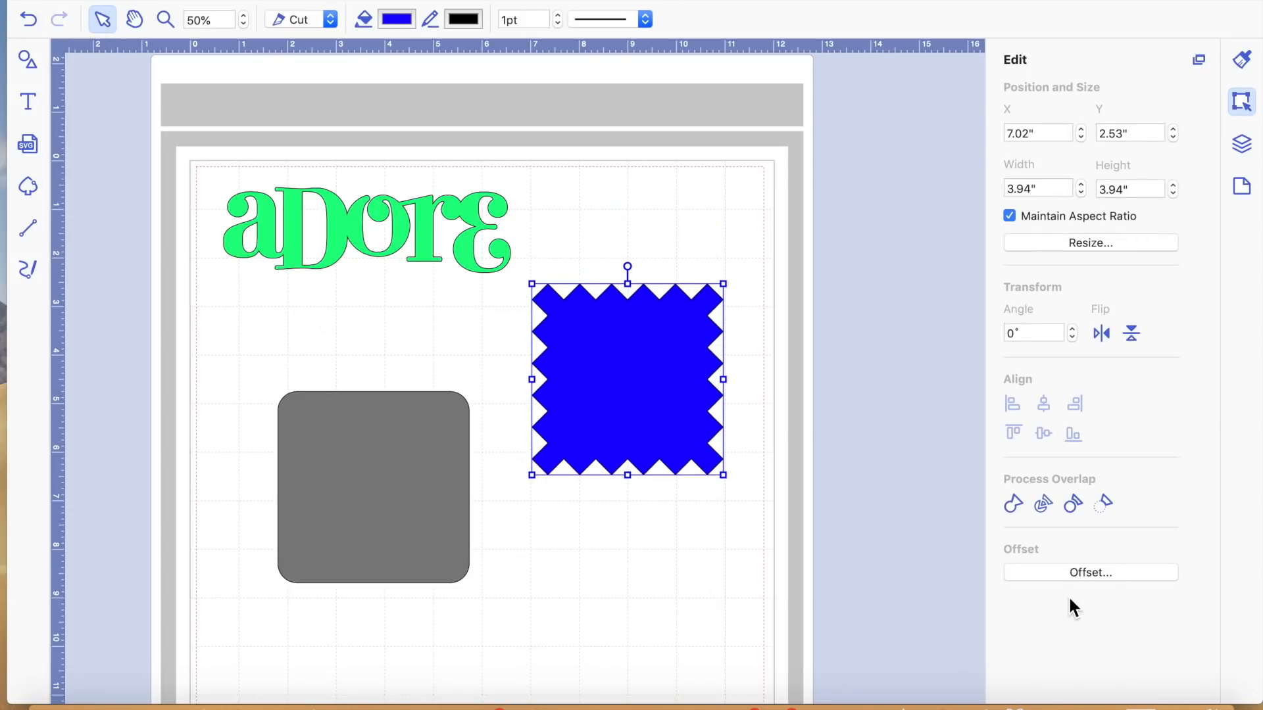
left_click(1057, 576)
left_click(723, 230)
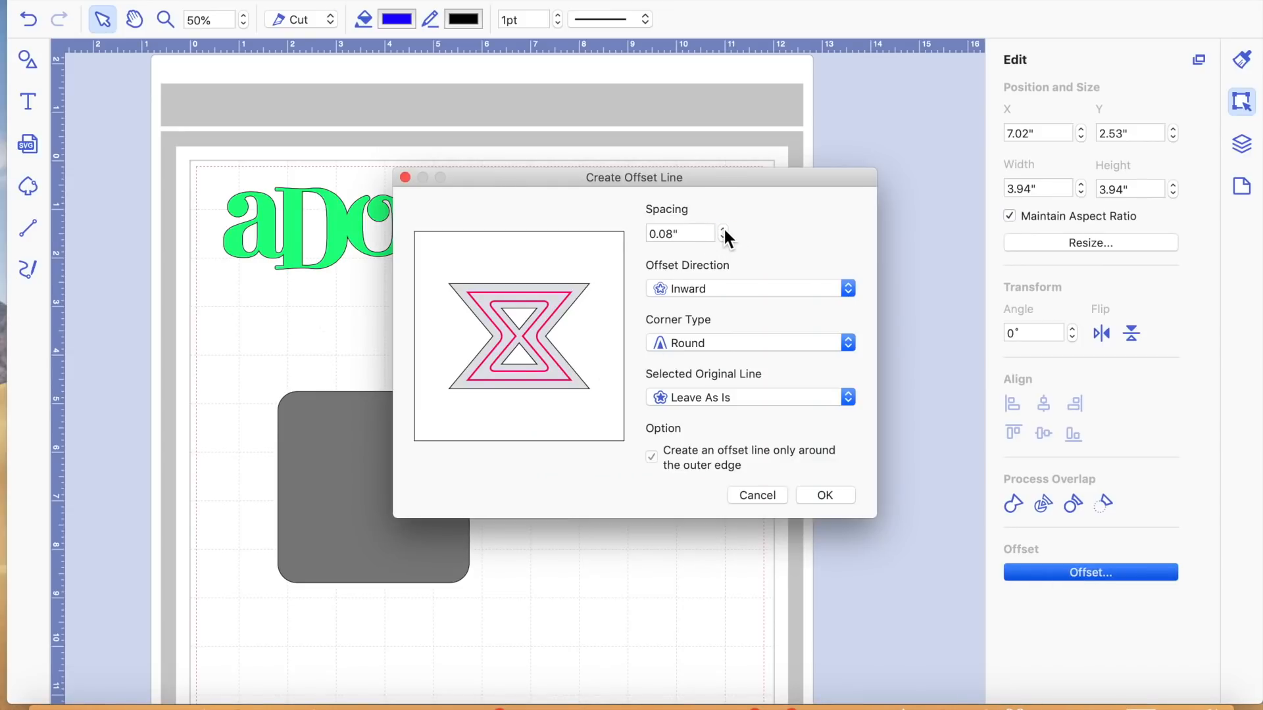
left_click(826, 496)
left_click(680, 548)
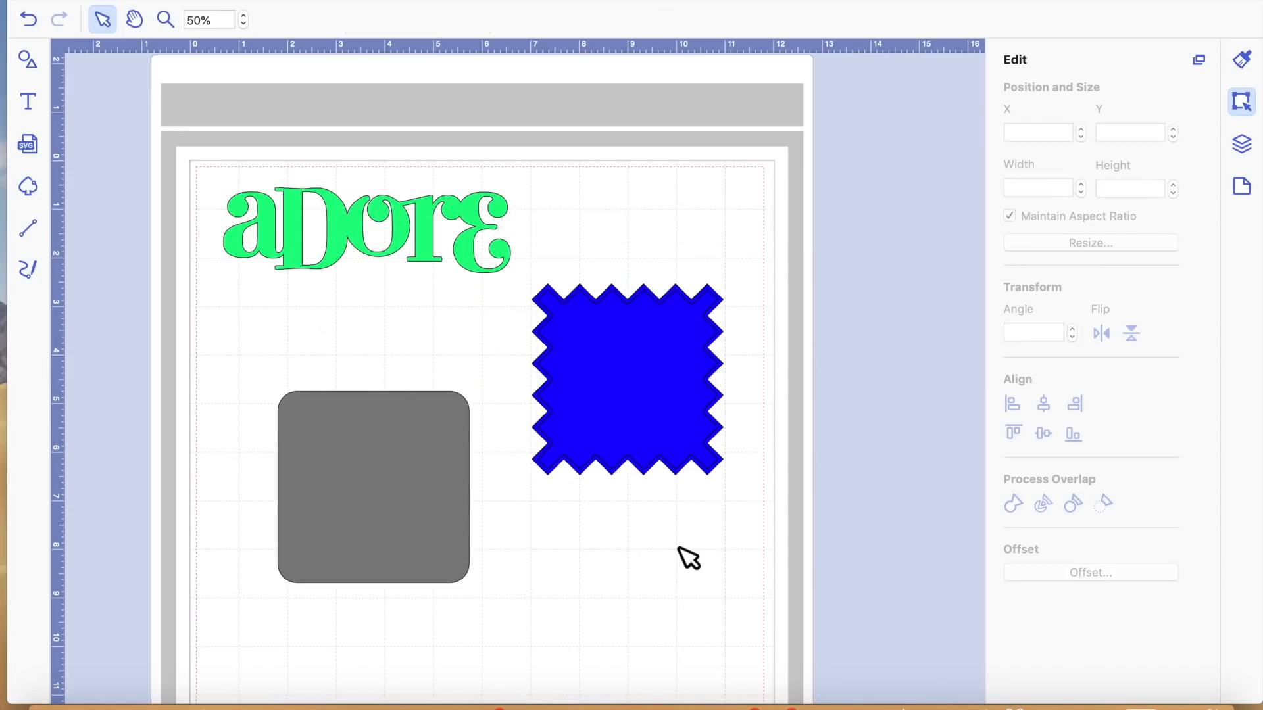
left_click(654, 381)
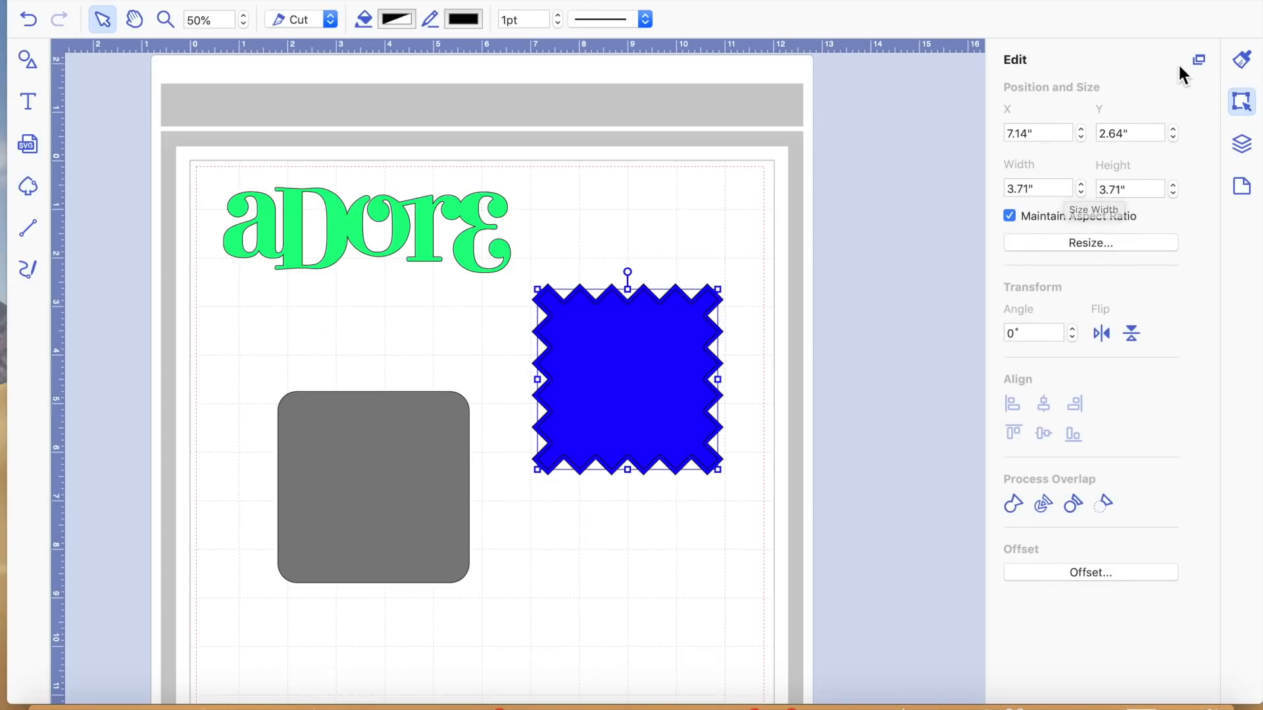
Fill the inner offset square with Honeydew and move it about 3 in left, off the blue zigzag square
left_click(1243, 59)
left_click(1048, 199)
left_click(139, 479)
left_click(602, 590)
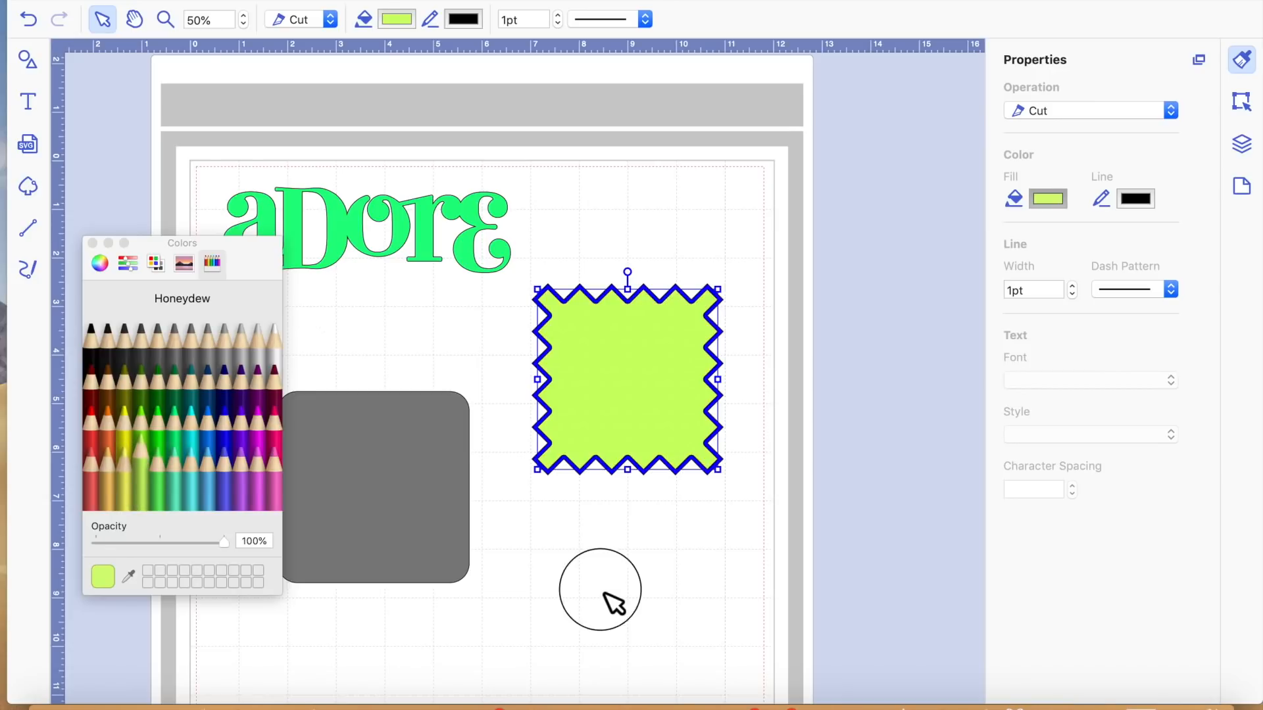
left_click(93, 243)
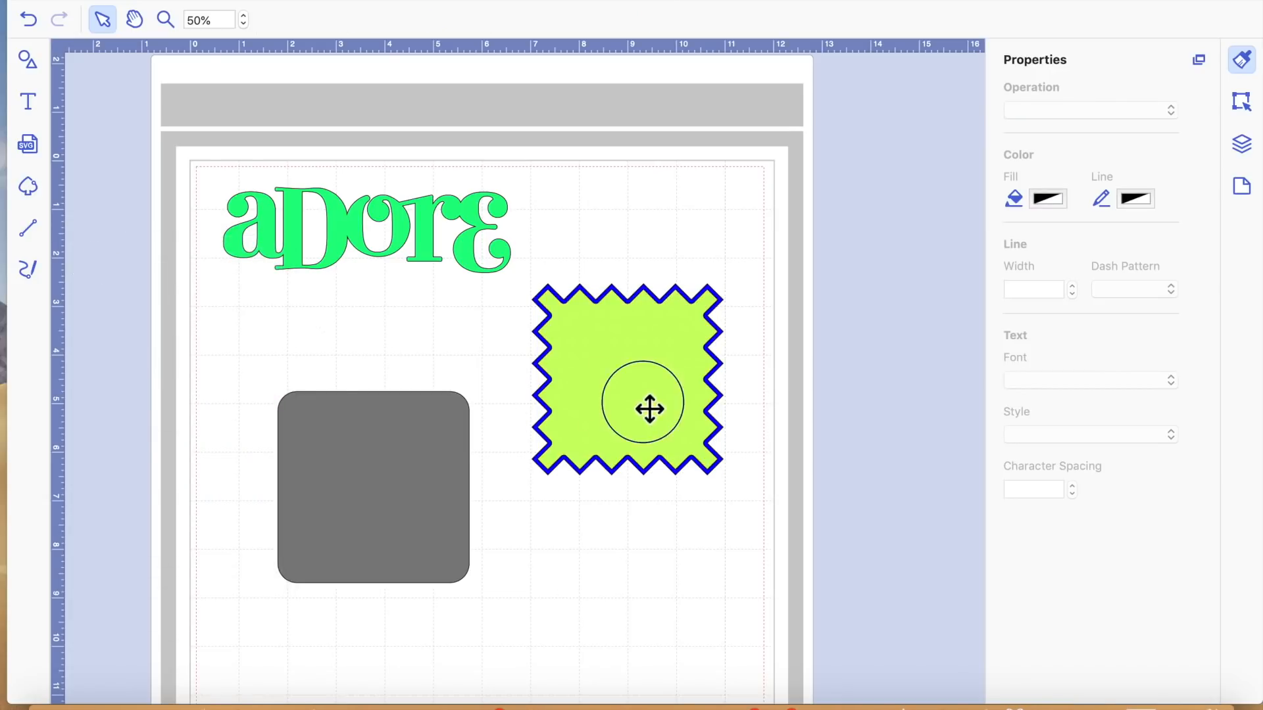
left_click_drag(649, 409, 500, 408)
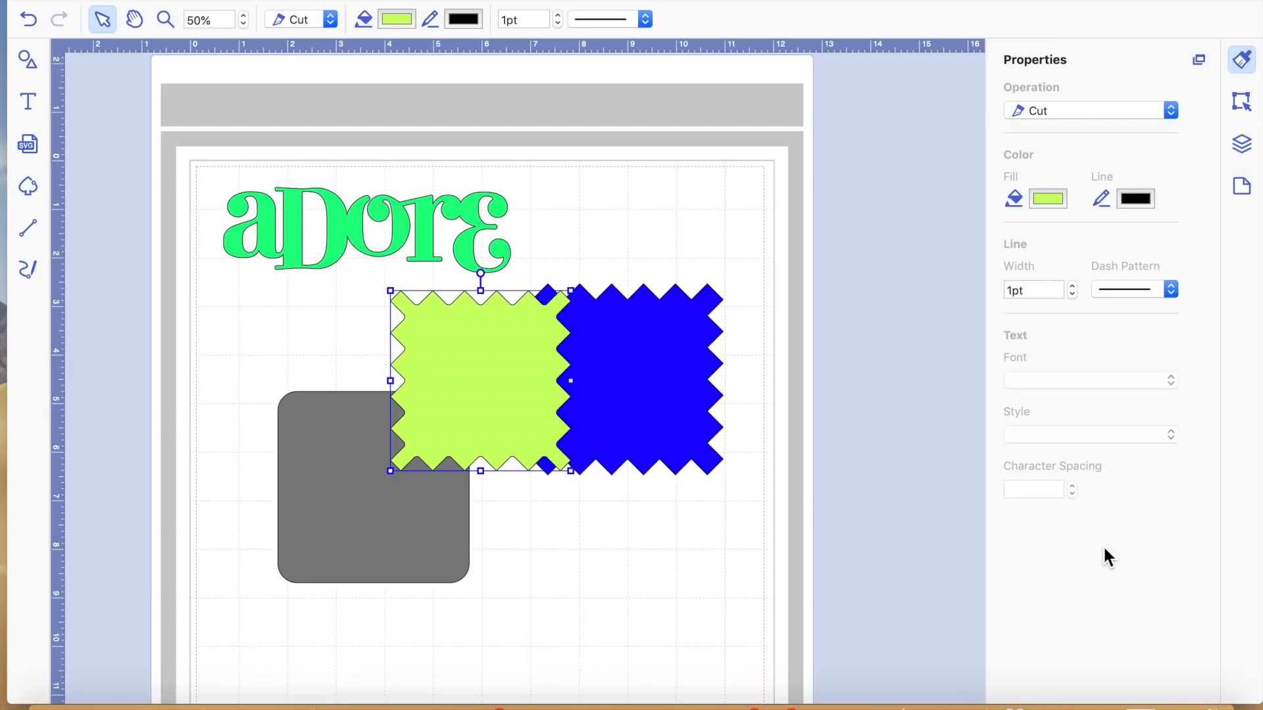
left_click(669, 409)
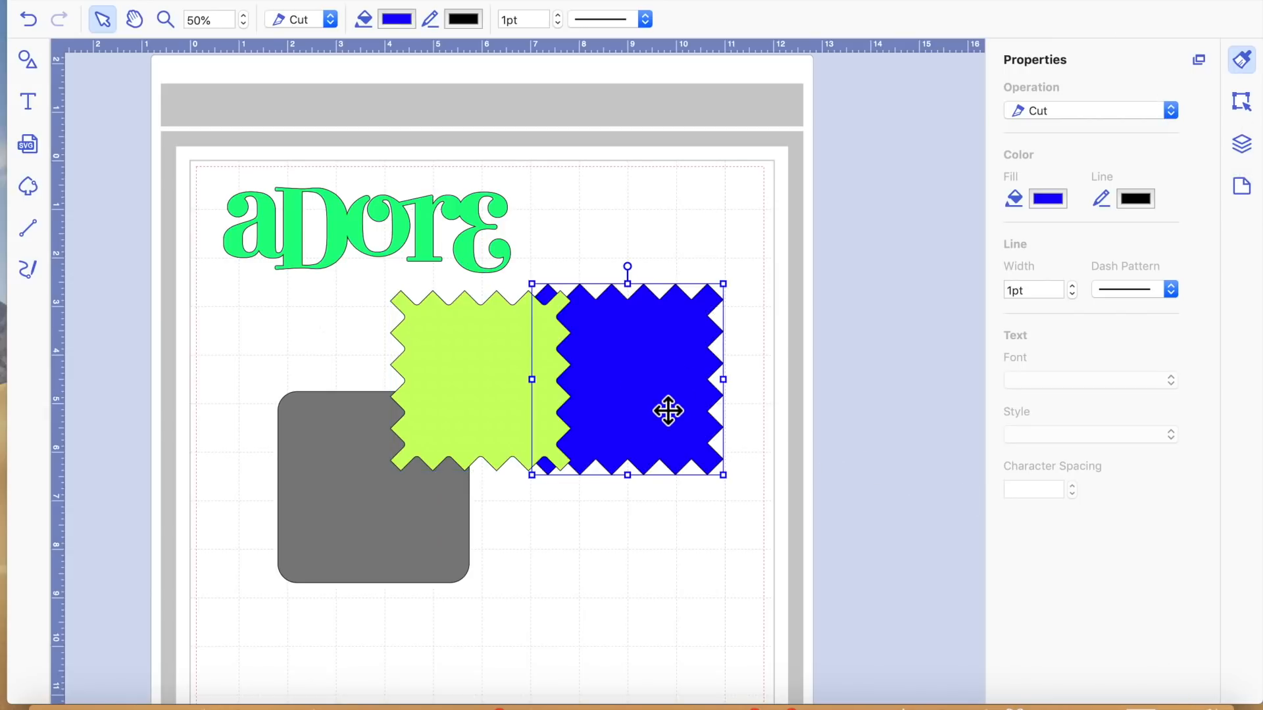
Review the artboard settings, including the artboard size and ruler unit options
left_click(1242, 105)
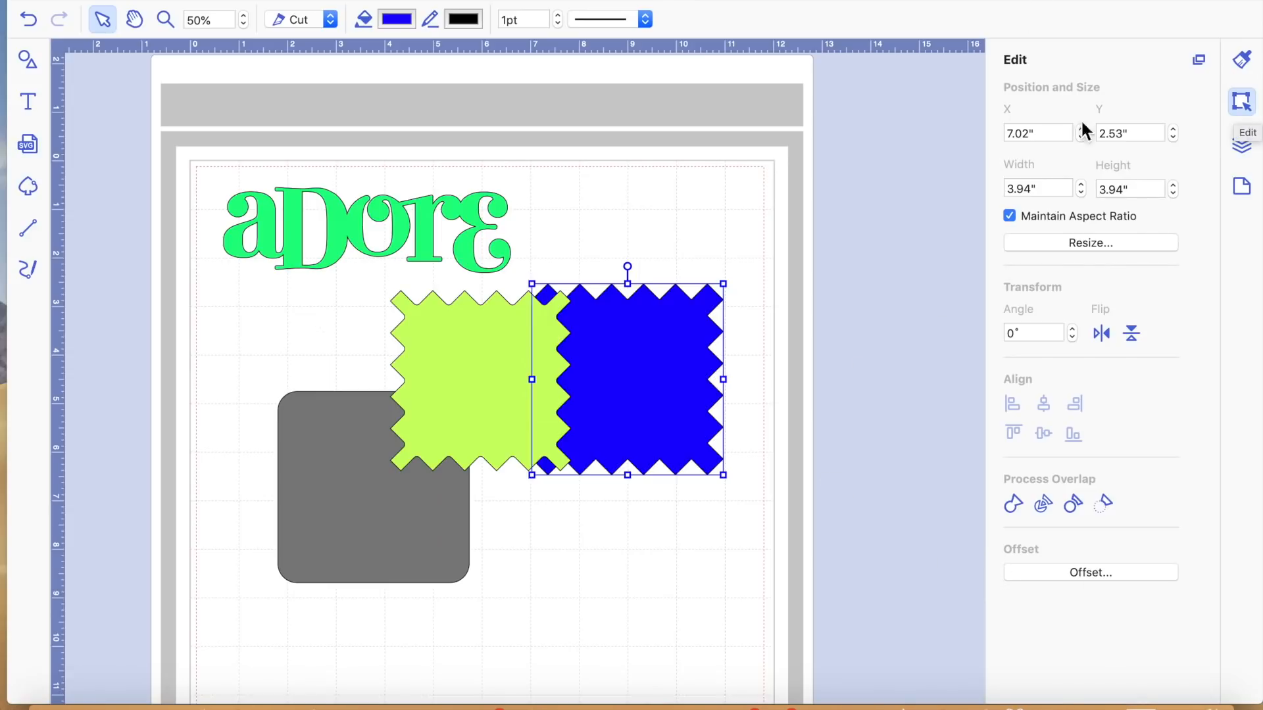
left_click(1245, 191)
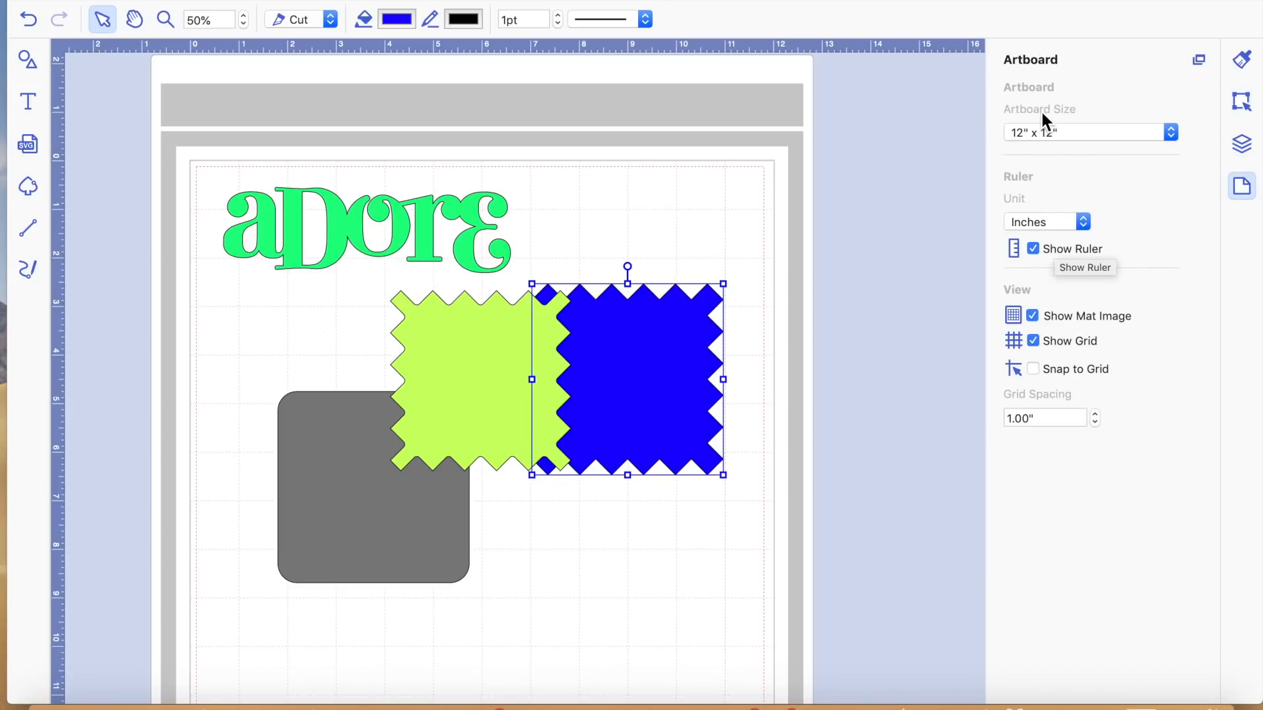
left_click(1170, 134)
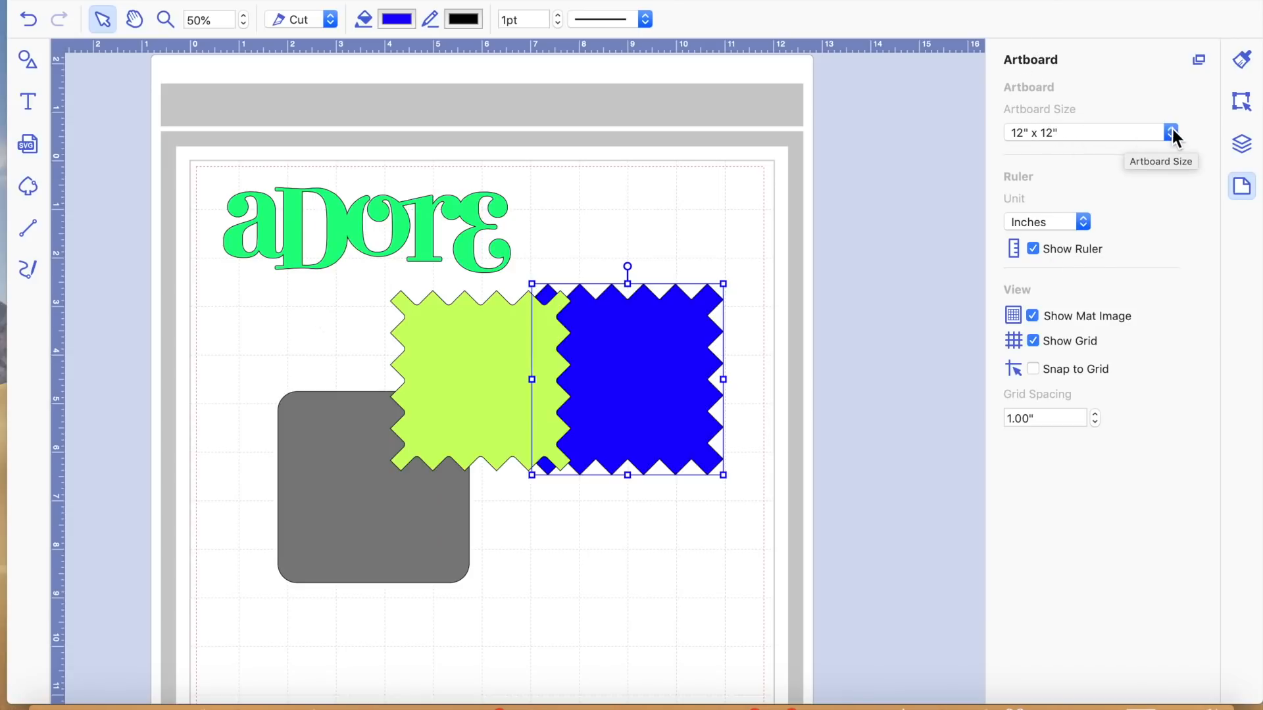
left_click(1158, 195)
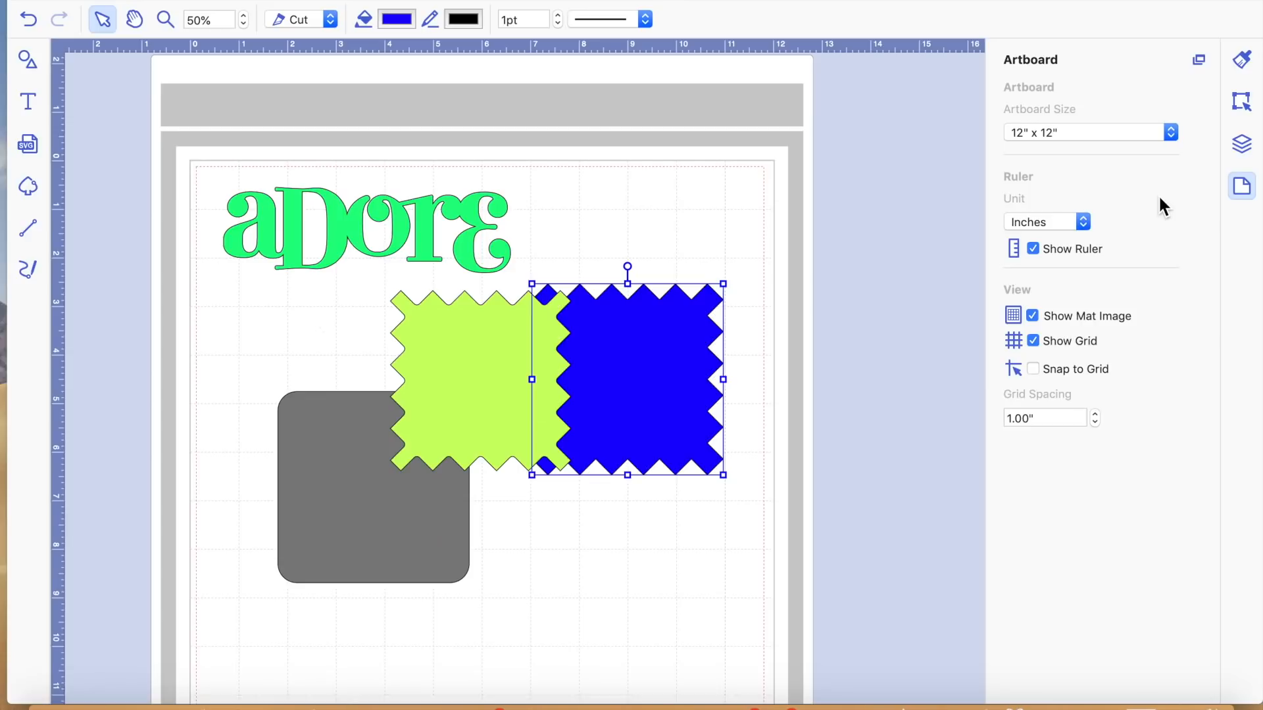
left_click(1082, 225)
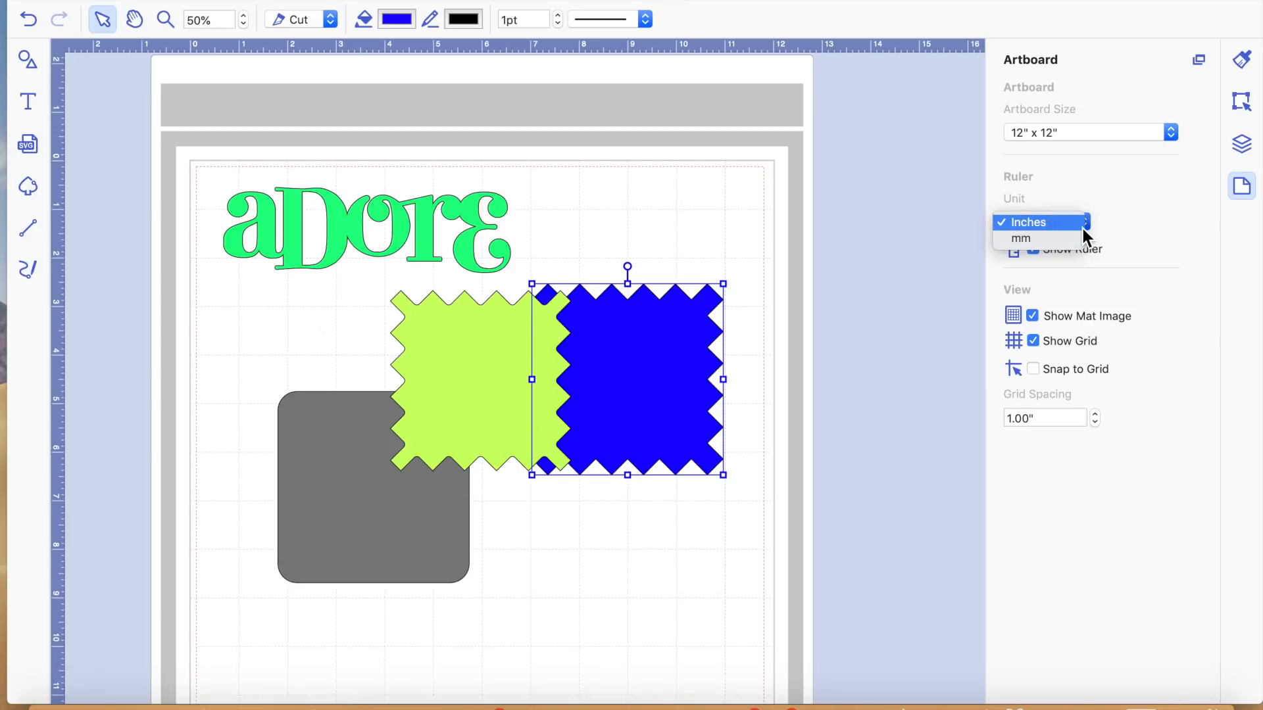
left_click(1152, 222)
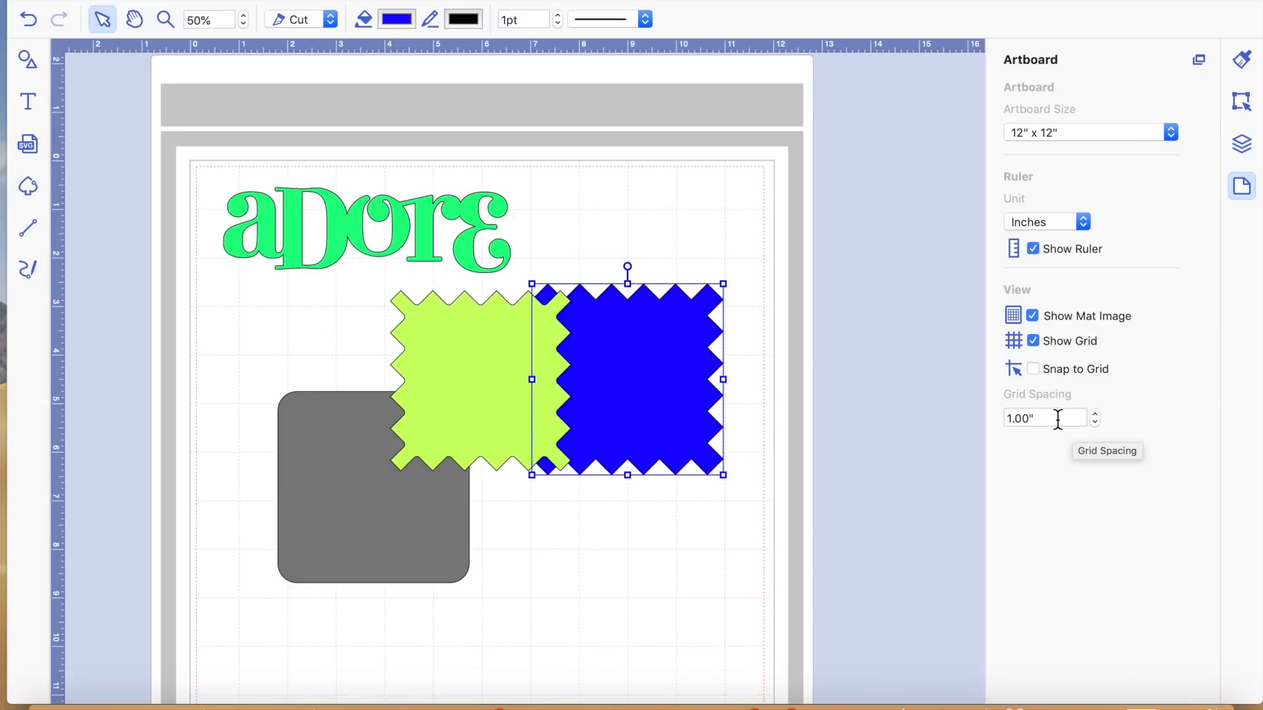
Try different grid spacings, including 0.50 in, and set the grid spacing back to 1.00 in
left_click(1096, 424)
left_click(1095, 424)
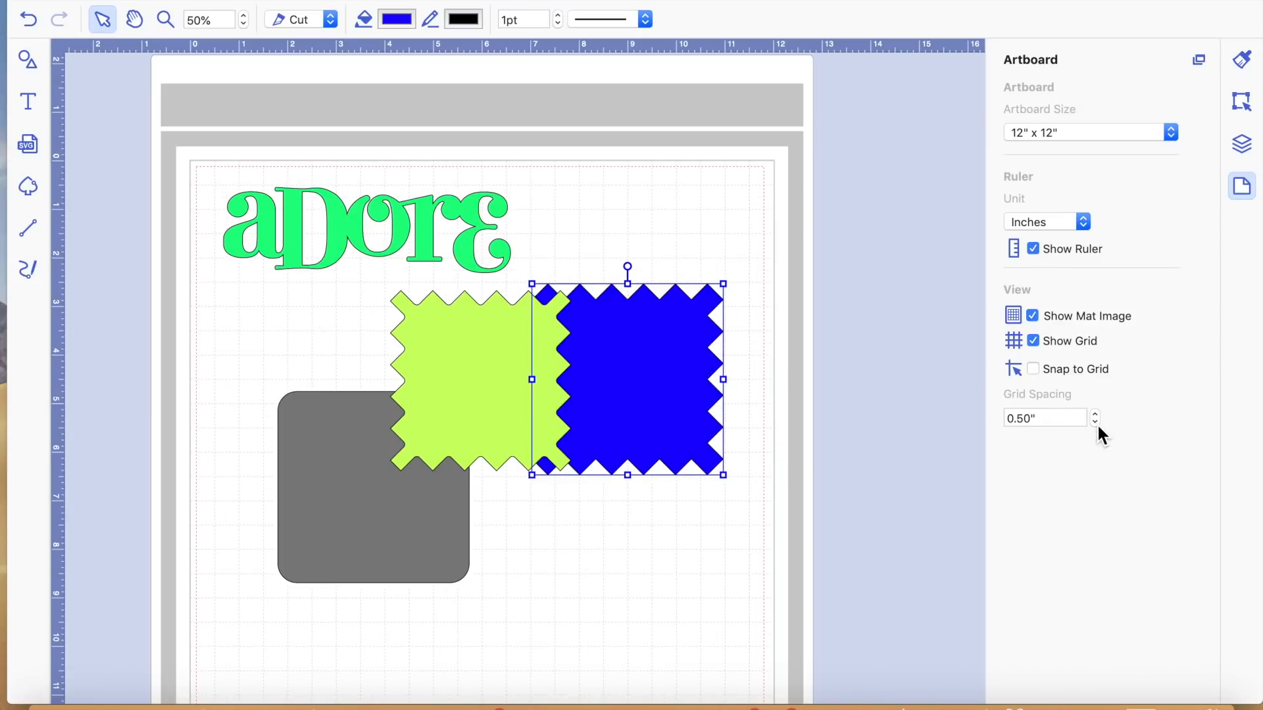
left_click(1096, 424)
left_click(1094, 415)
left_click(1095, 415)
left_click(1095, 414)
left_click(1094, 415)
left_click(1095, 414)
left_click(1094, 415)
left_click(1095, 415)
left_click(1095, 424)
left_click(1096, 423)
left_click(1095, 424)
left_click(1095, 424)
left_click(1095, 423)
left_click(1095, 416)
Move the blue zigzag square about 0.7 in left and 0.5 in up, overlapping the light green square more
left_click_drag(642, 364, 607, 341)
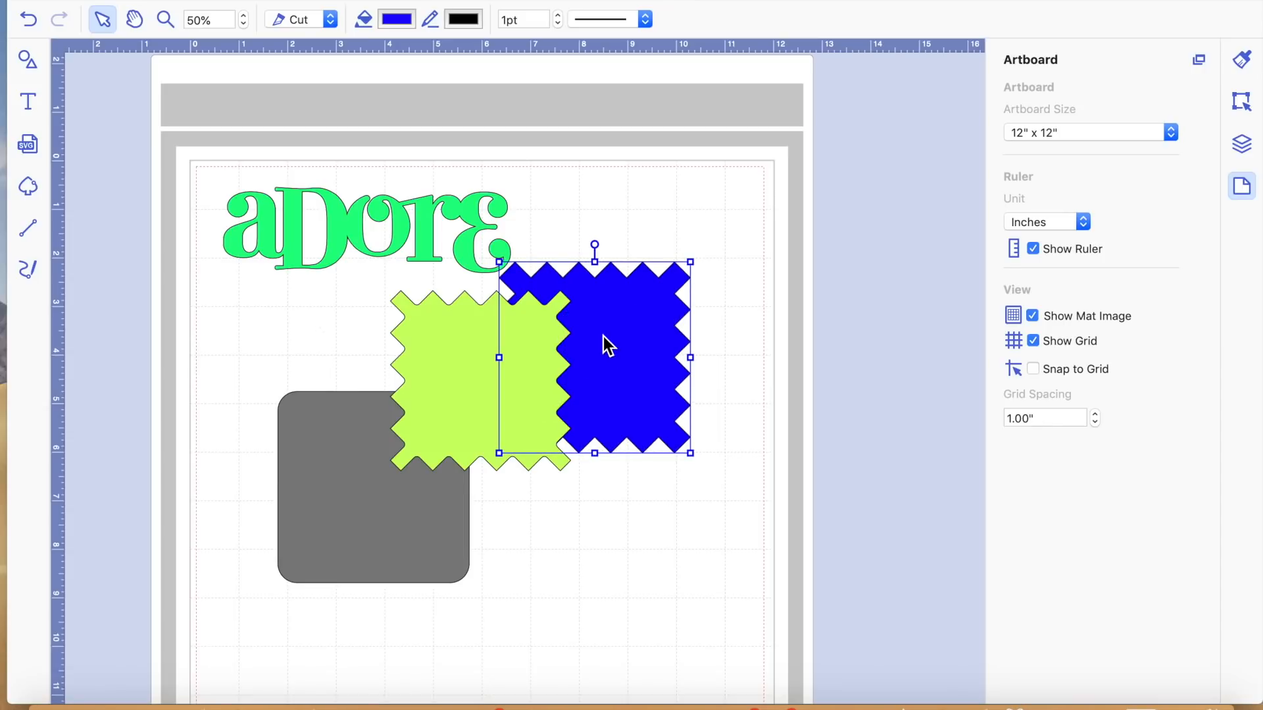
right_click(602, 337)
mouse_move(663, 495)
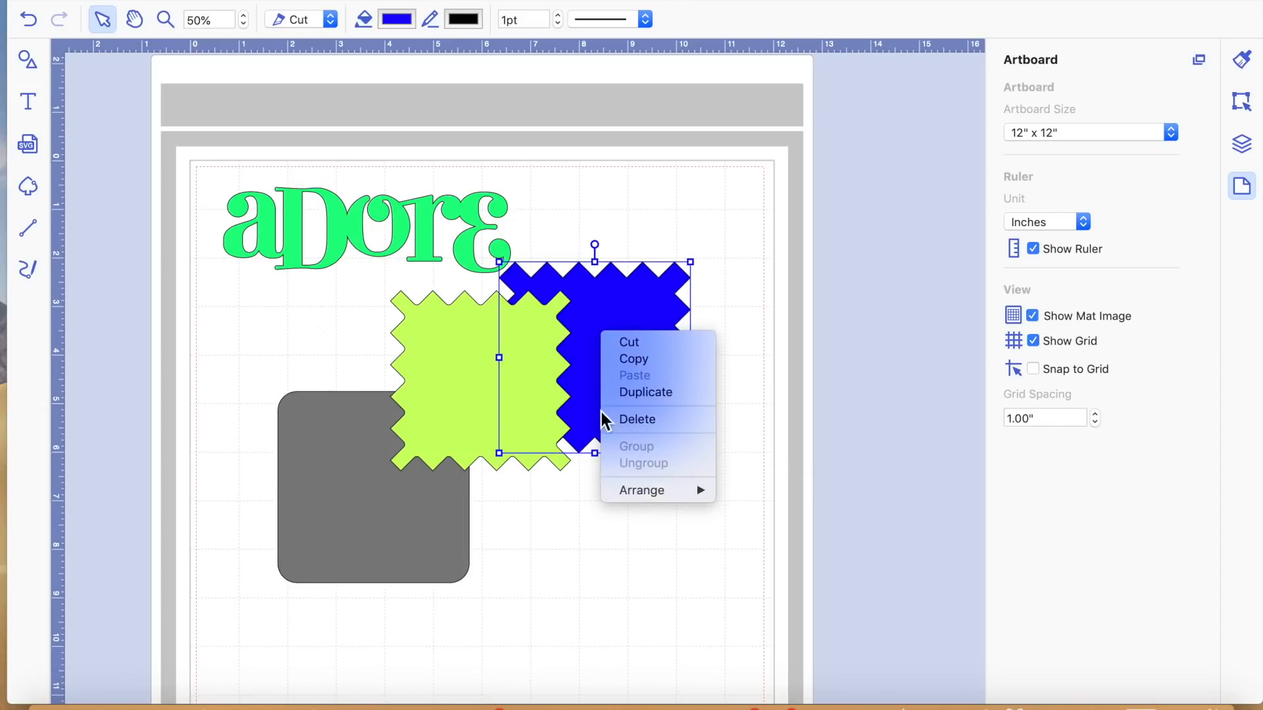
left_click(553, 377)
Send the light green zigzag square backward behind the blue one
left_click(480, 378)
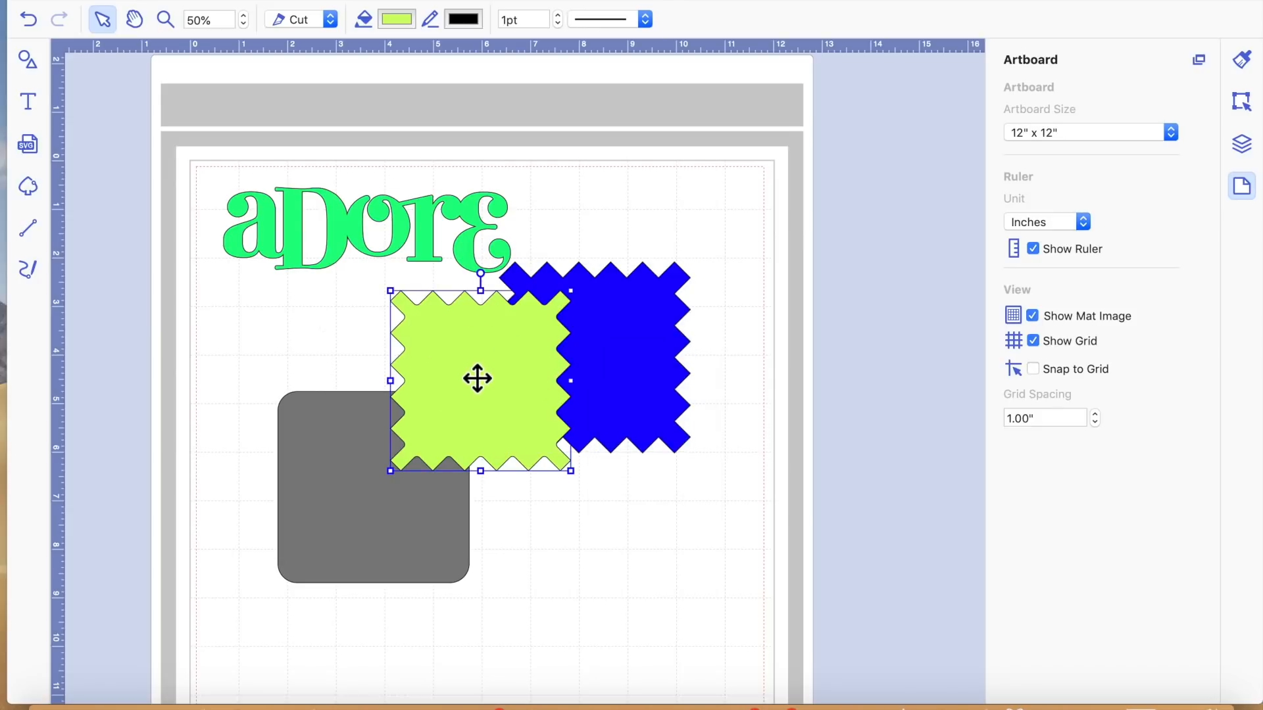
right_click(472, 369)
mouse_move(539, 530)
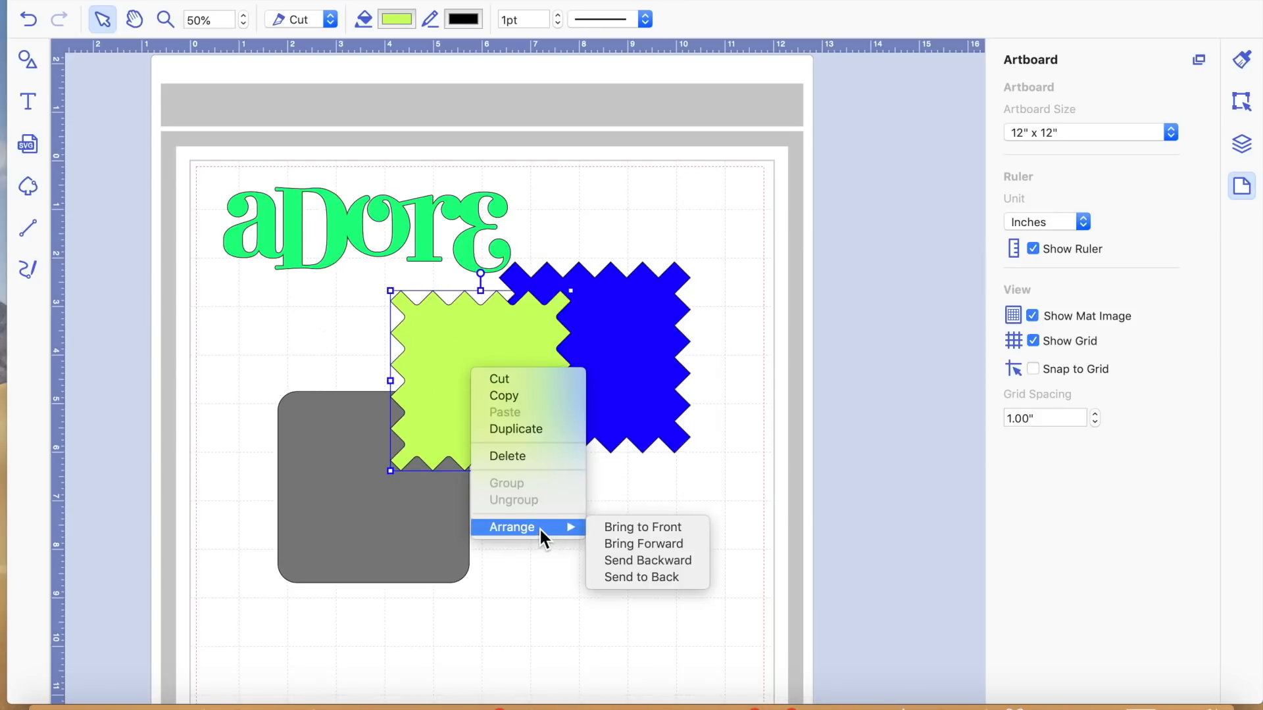
left_click(645, 562)
right_click(408, 377)
key("Escape")
left_click(540, 569)
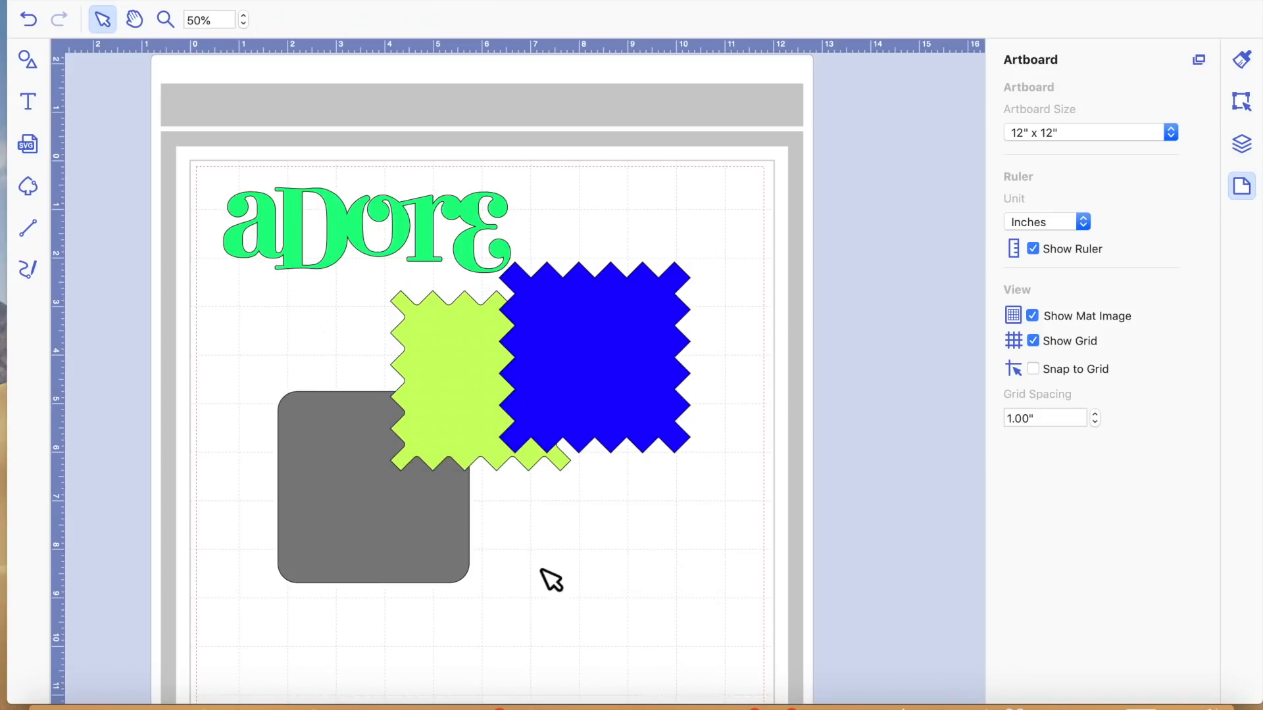
Move the light green zigzag square down about 1.1 in and leave it deselected
left_click_drag(479, 378, 475, 433)
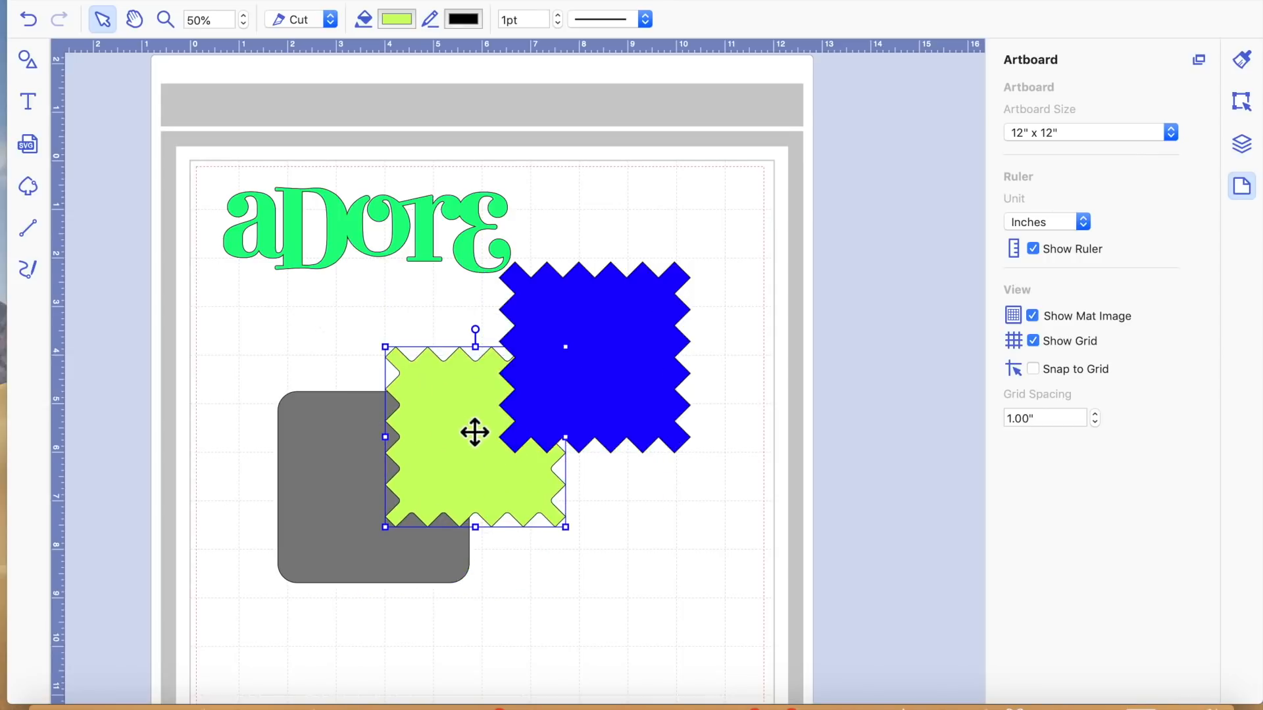
right_click(451, 467)
left_click(620, 569)
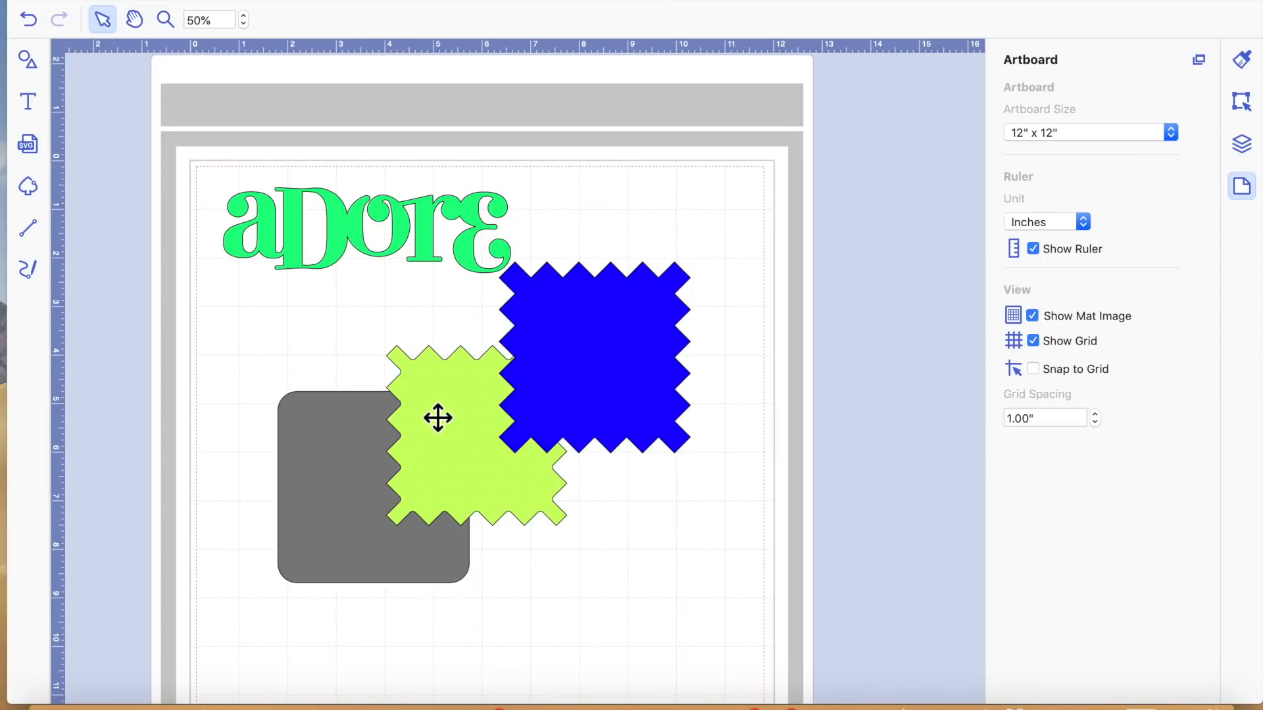
right_click(432, 409)
mouse_move(482, 570)
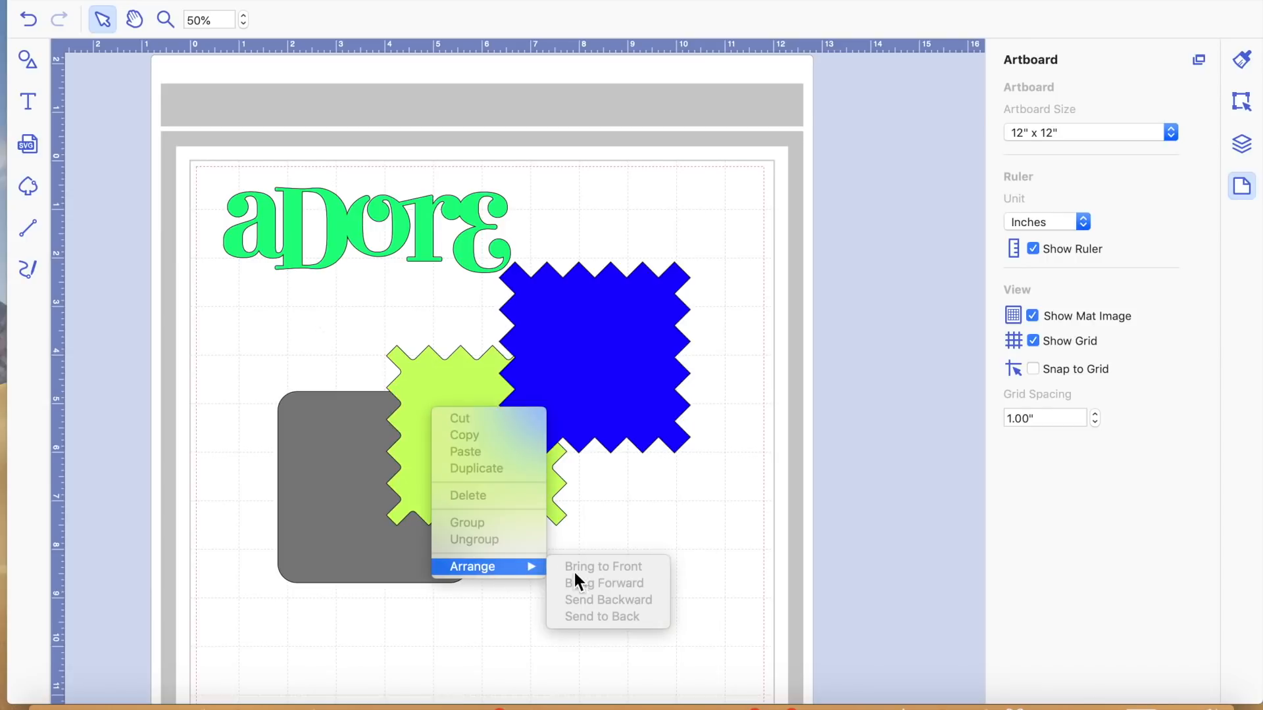
left_click(458, 387)
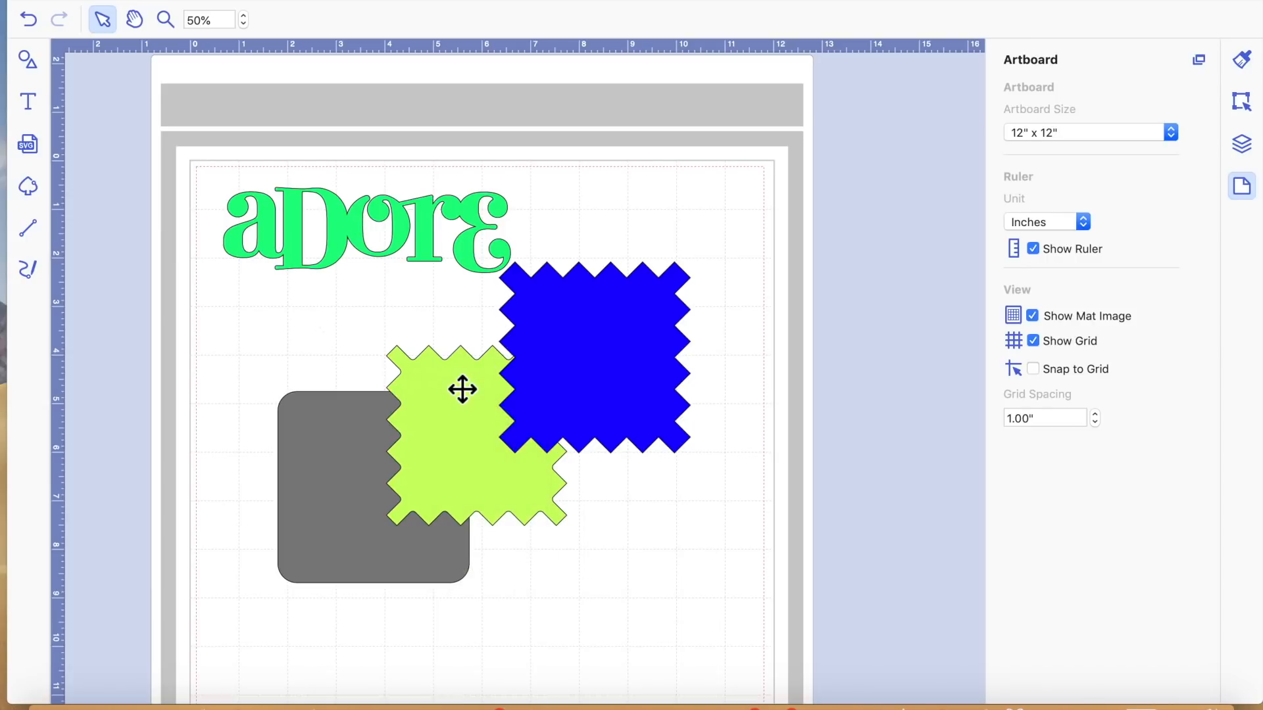
Bring the light green zigzag square to the front of the stack
left_click(462, 389)
right_click(455, 381)
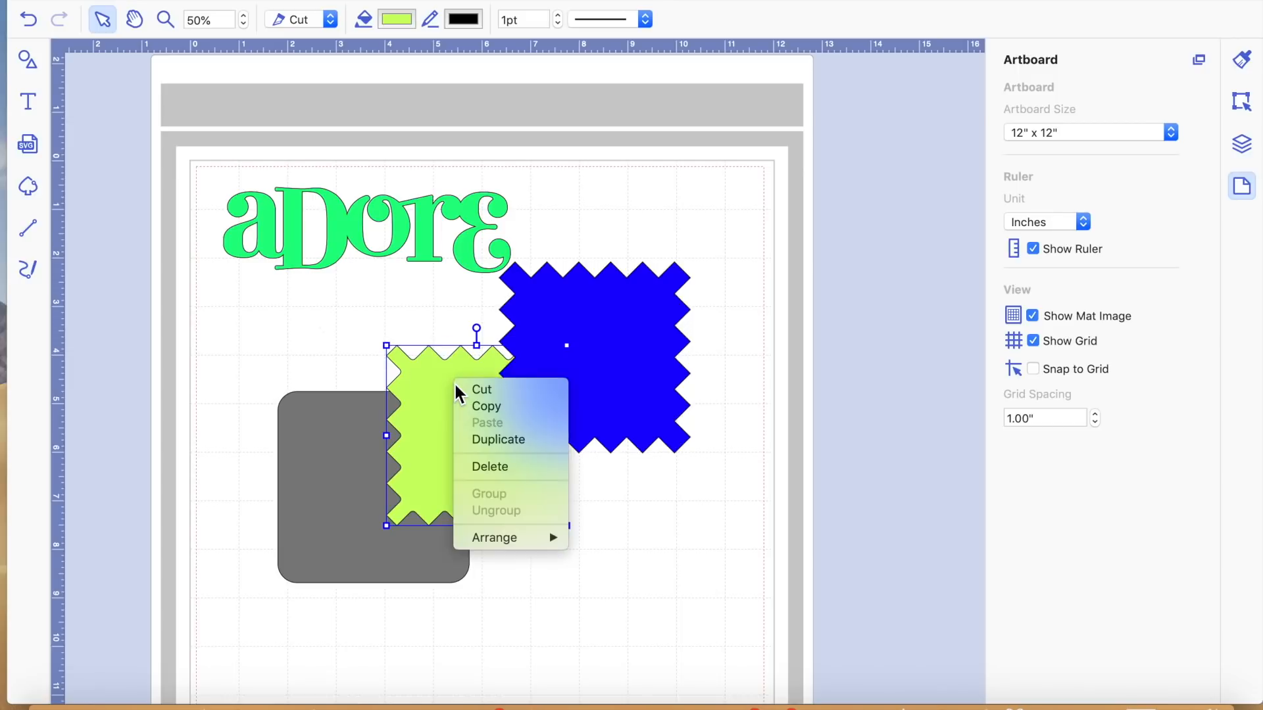
mouse_move(528, 539)
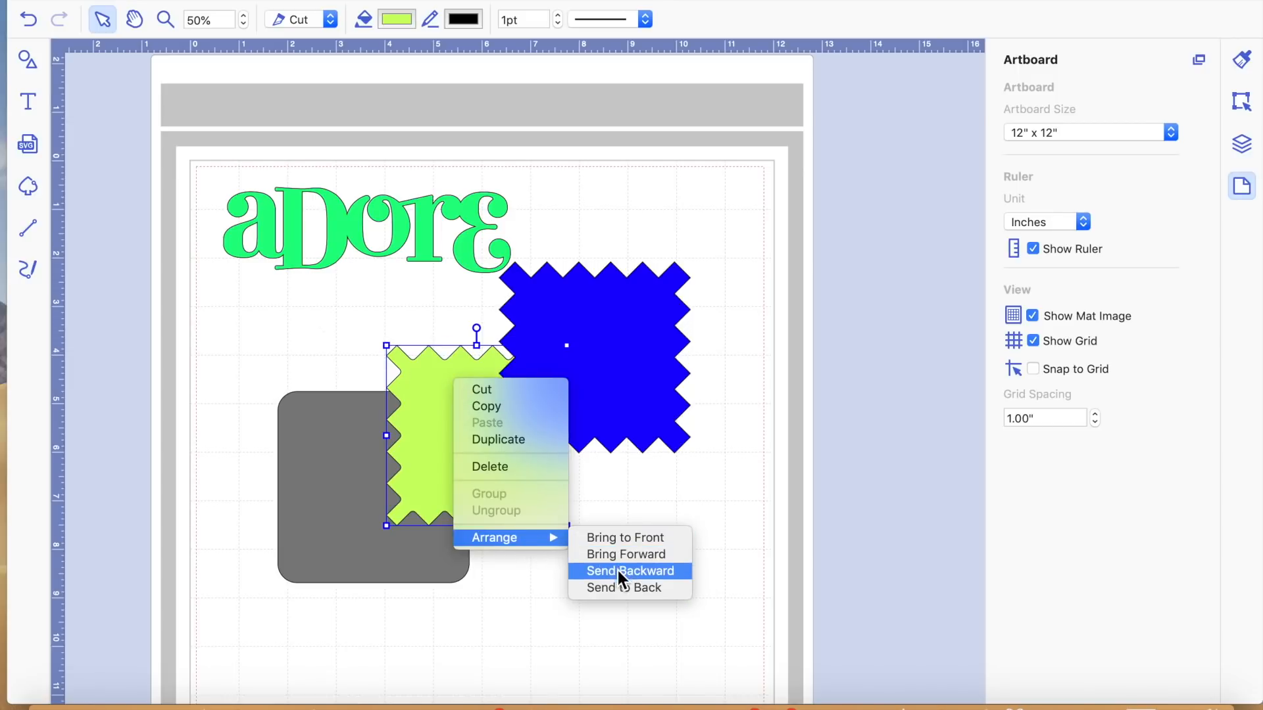
left_click(623, 539)
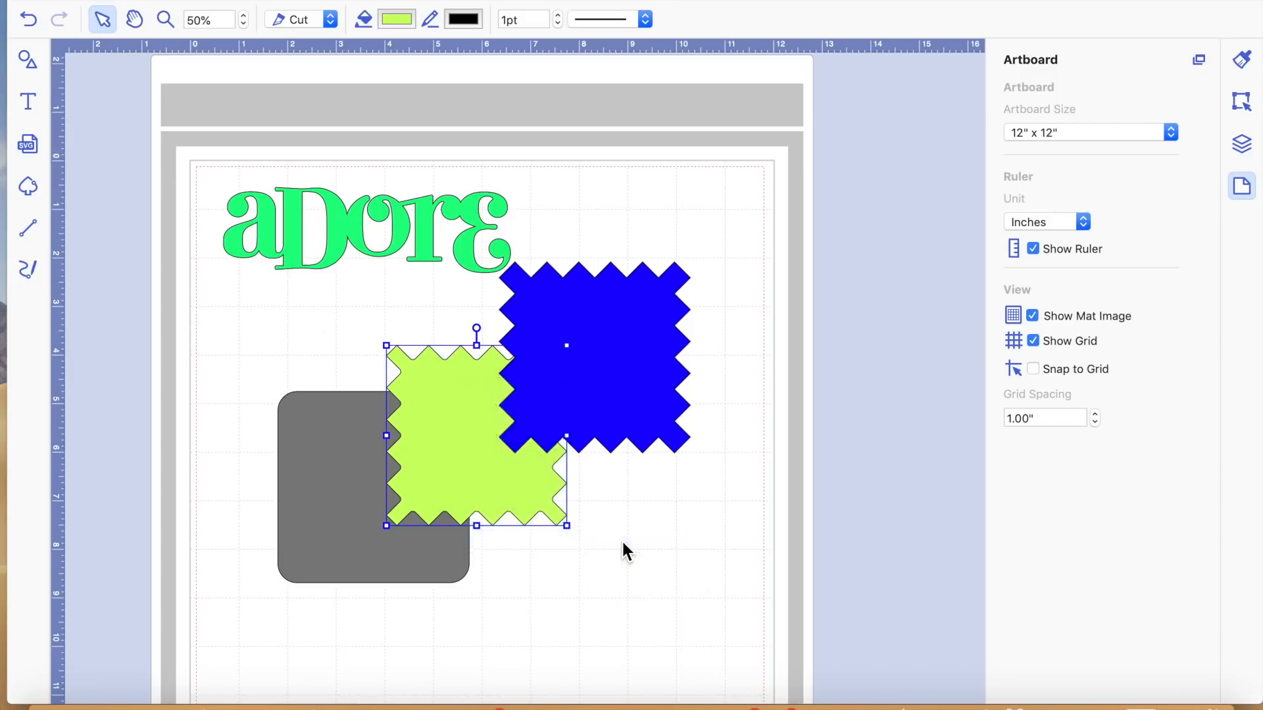
Send the light green zigzag square to the back, behind the blue and grey squares
right_click(513, 436)
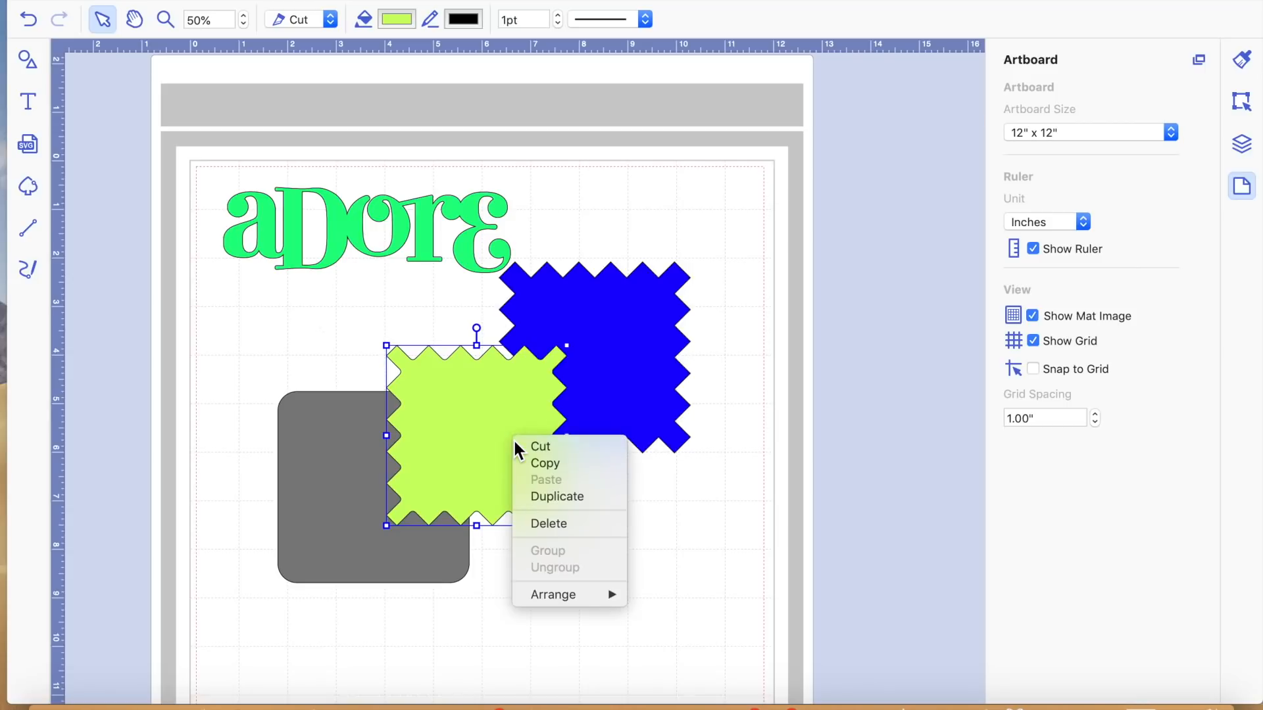
mouse_move(595, 606)
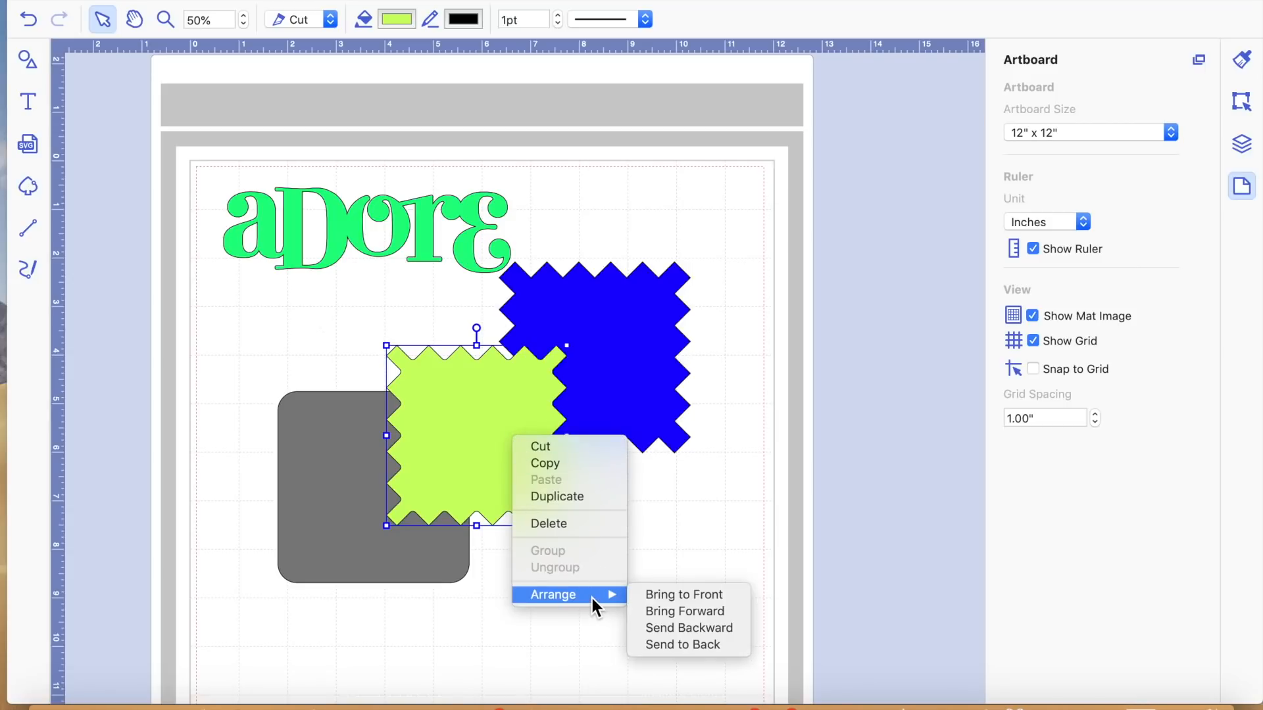
left_click(688, 643)
left_click(634, 574)
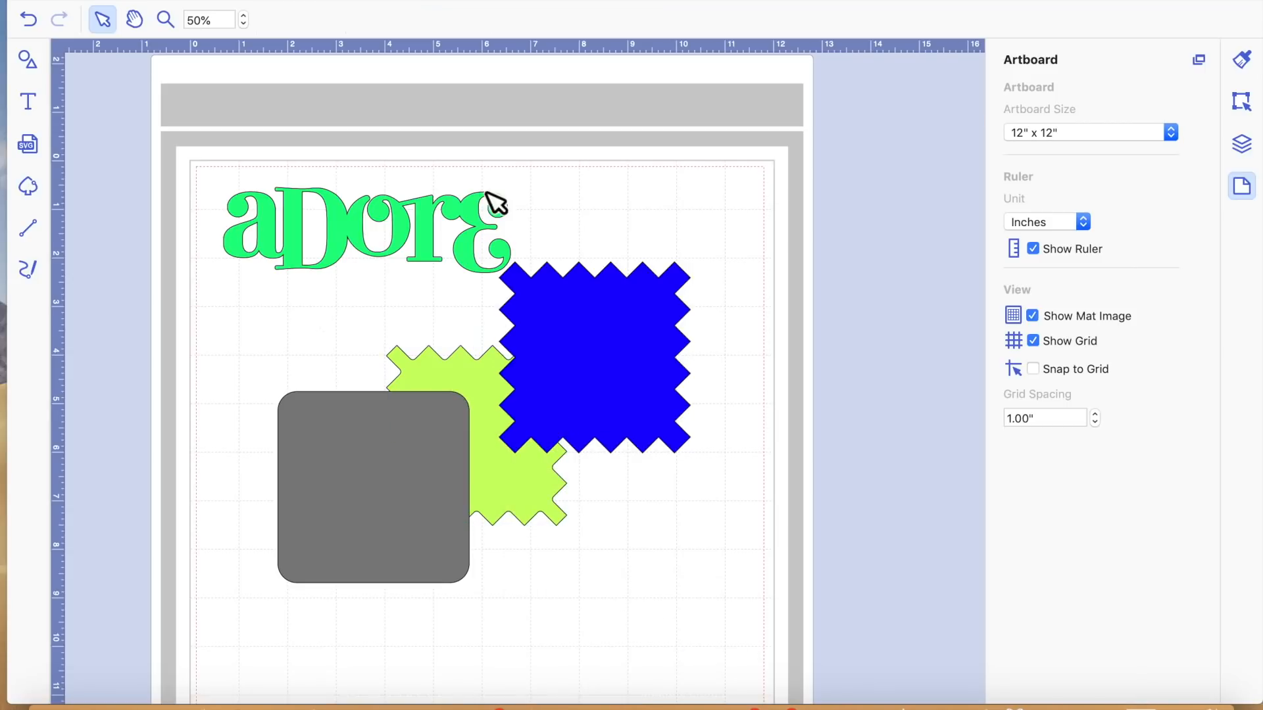
Show the list of layers and move the blue zigzag square toward the mat's upper-right corner
left_click(582, 317)
mouse_move(583, 320)
left_mouse_down()
mouse_move(581, 332)
mouse_move(561, 327)
left_mouse_up()
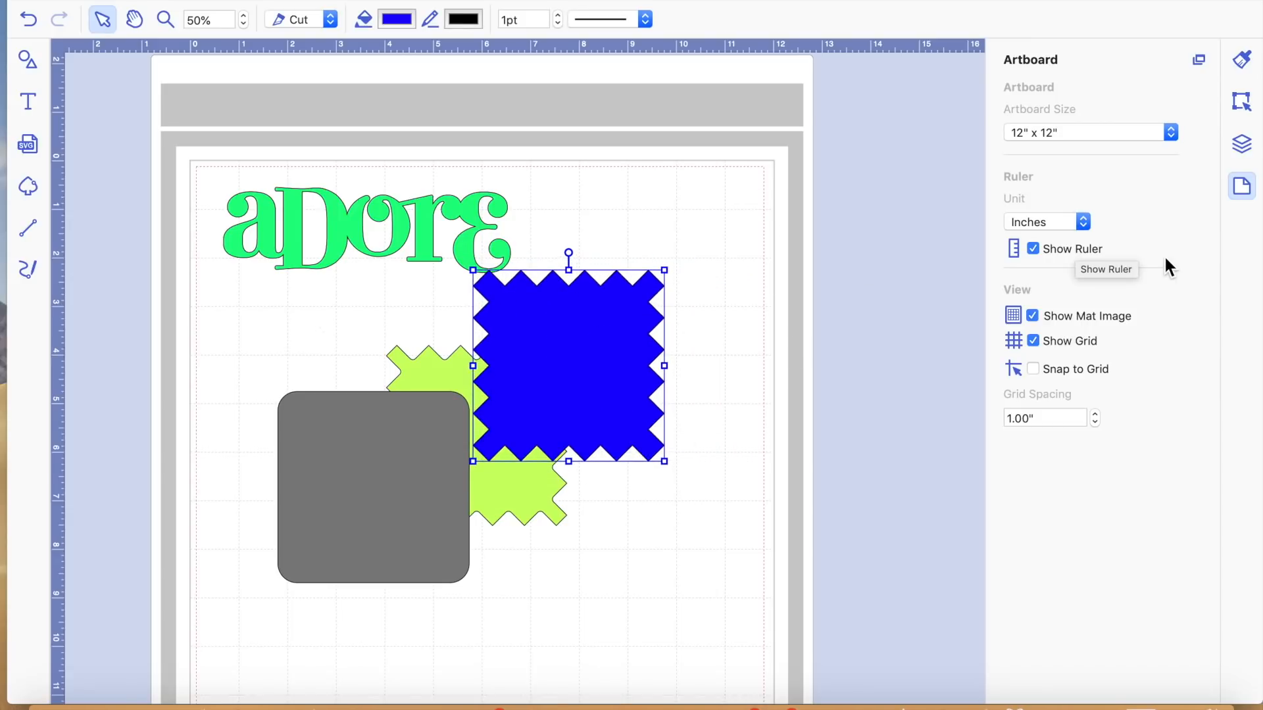
left_click(1242, 144)
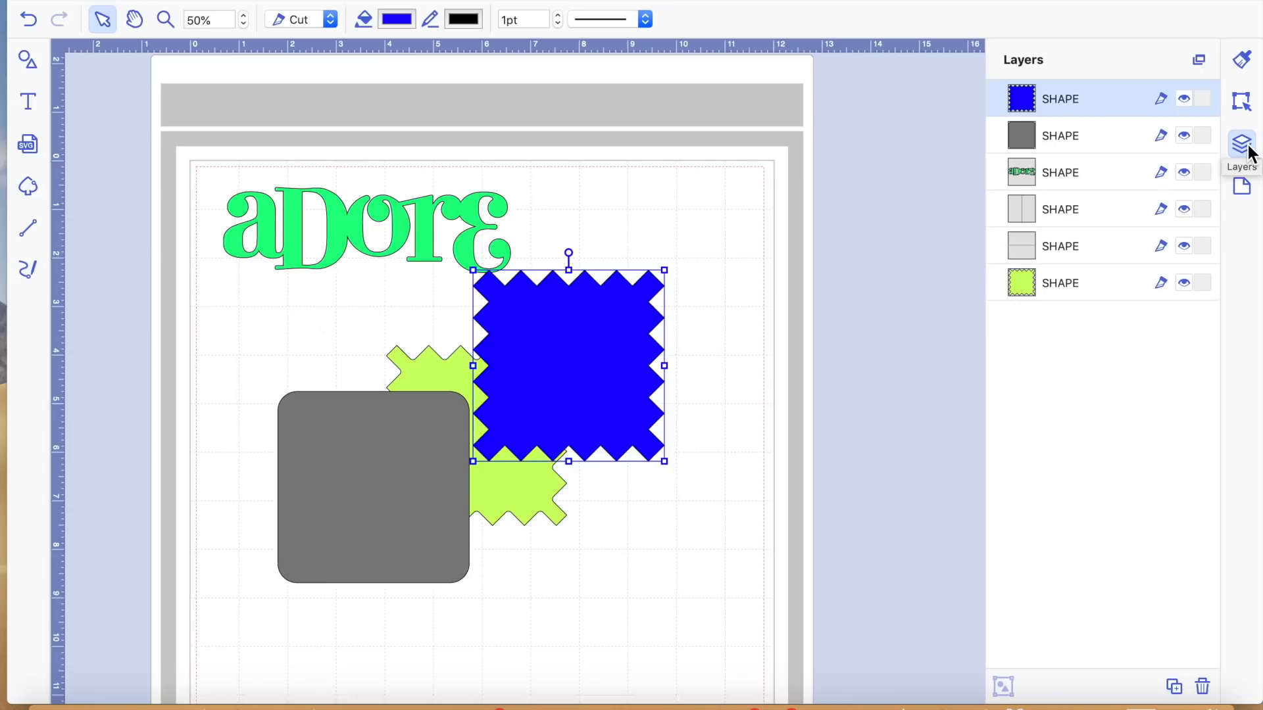
left_click_drag(654, 299, 684, 262)
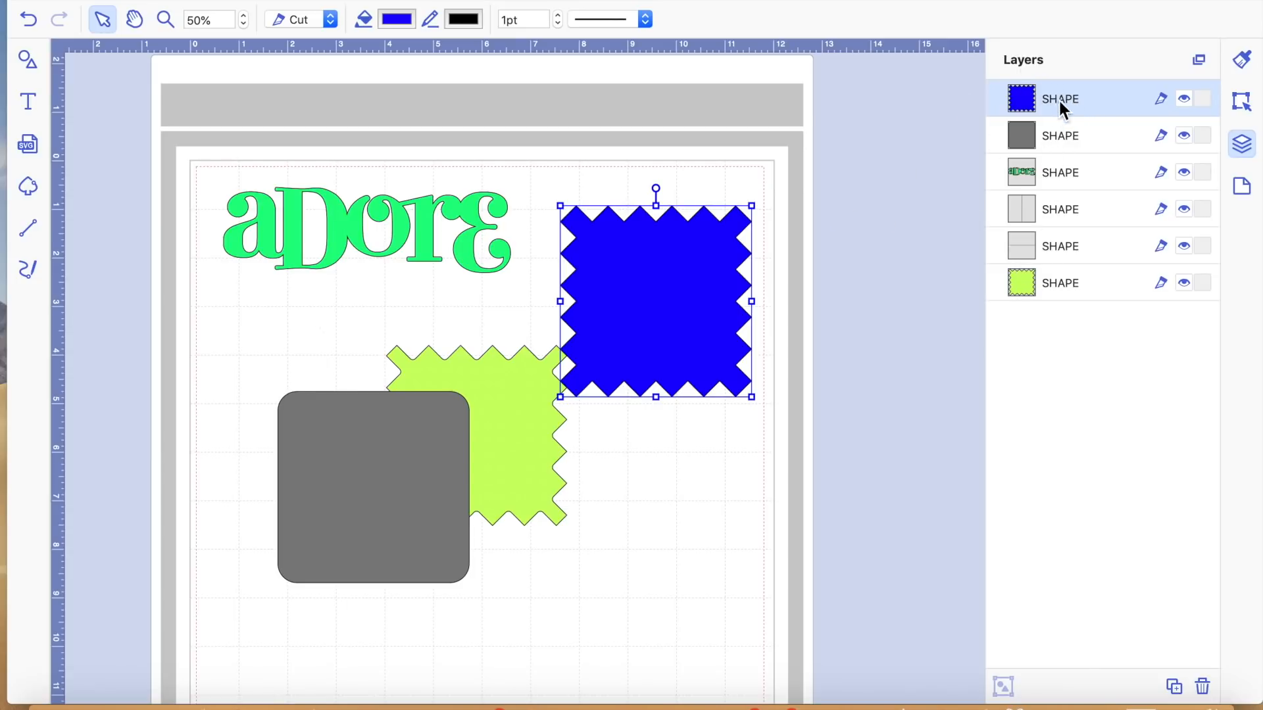
Gather the blue square, the grey square and the aDorE text into an overlapping stack over the light green square
left_click_drag(614, 299, 651, 346)
left_click_drag(369, 530, 509, 434)
left_click(483, 242)
left_click(489, 253)
left_click_drag(465, 313, 653, 390)
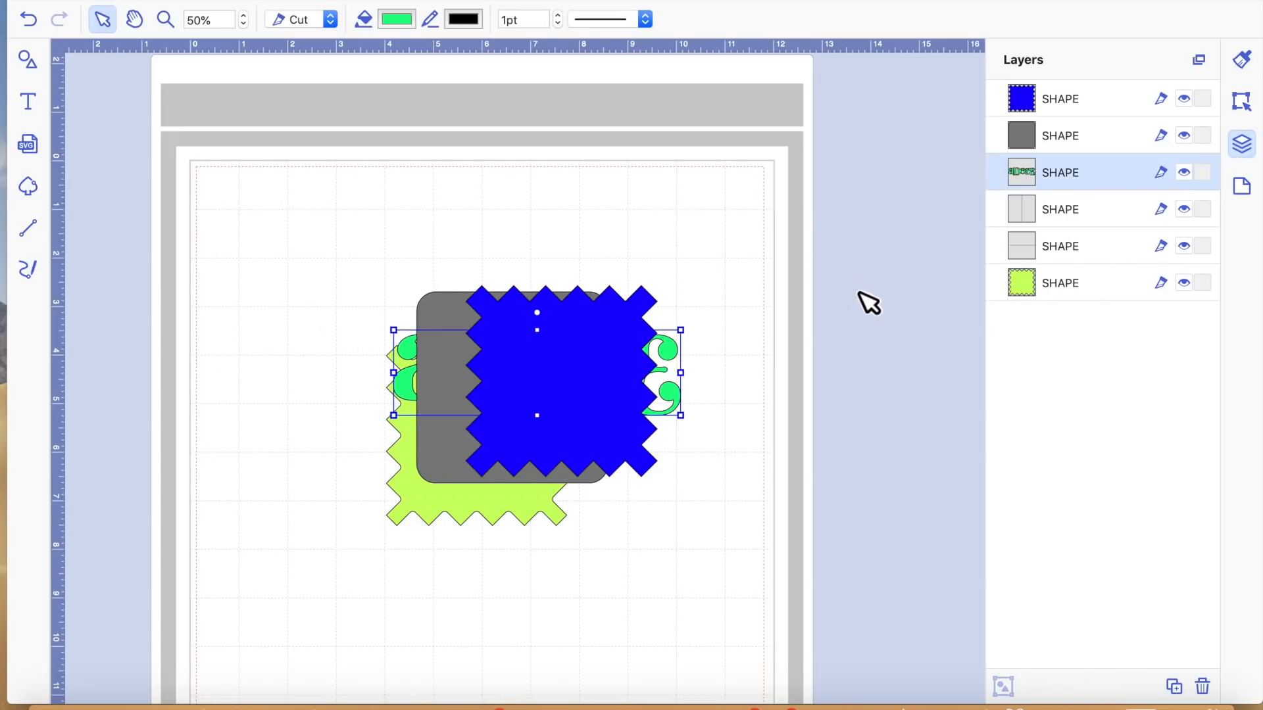
Delete the two stray tiny line shapes listed between the text layer and the light green layer
left_click(1051, 217)
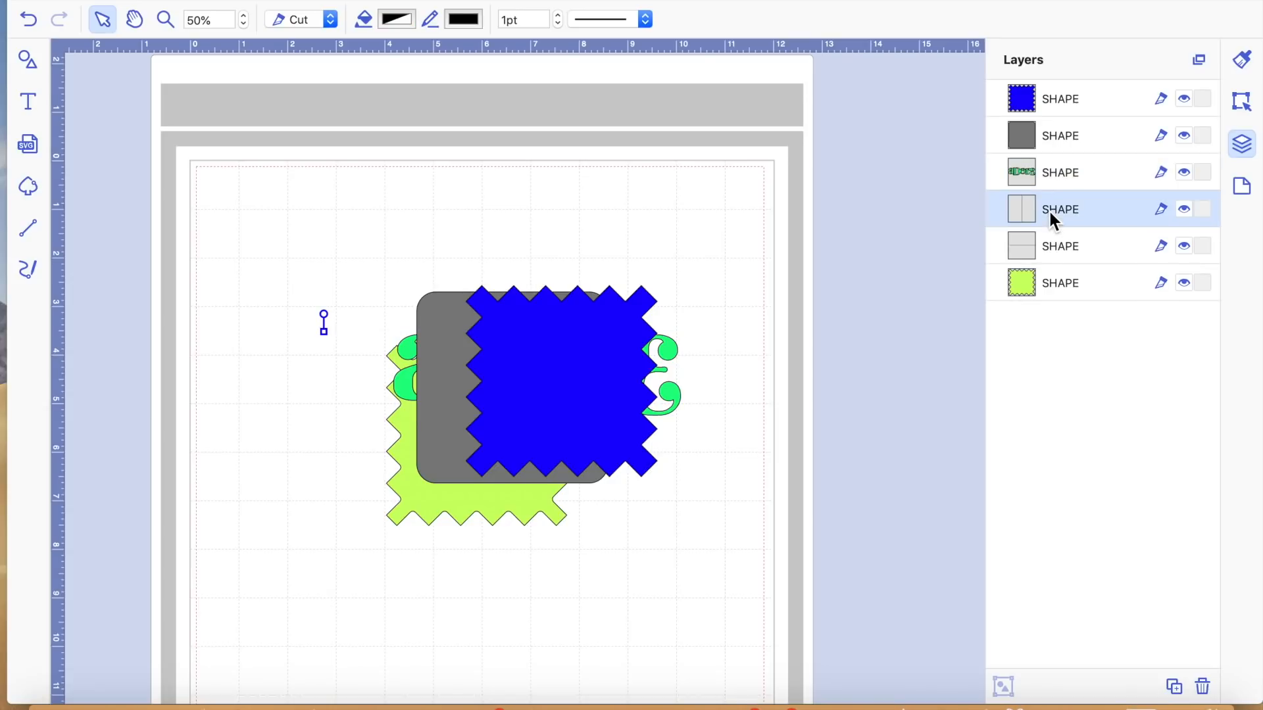
left_click_drag(290, 278, 383, 409)
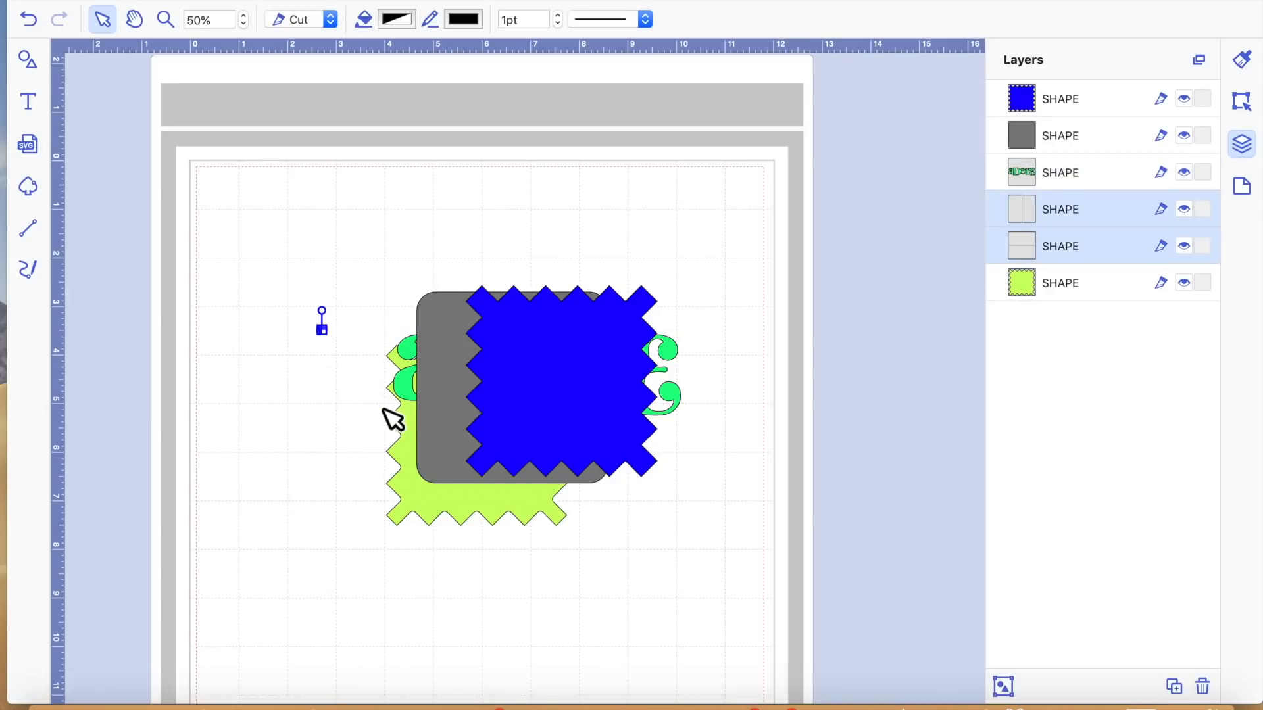
key("Delete")
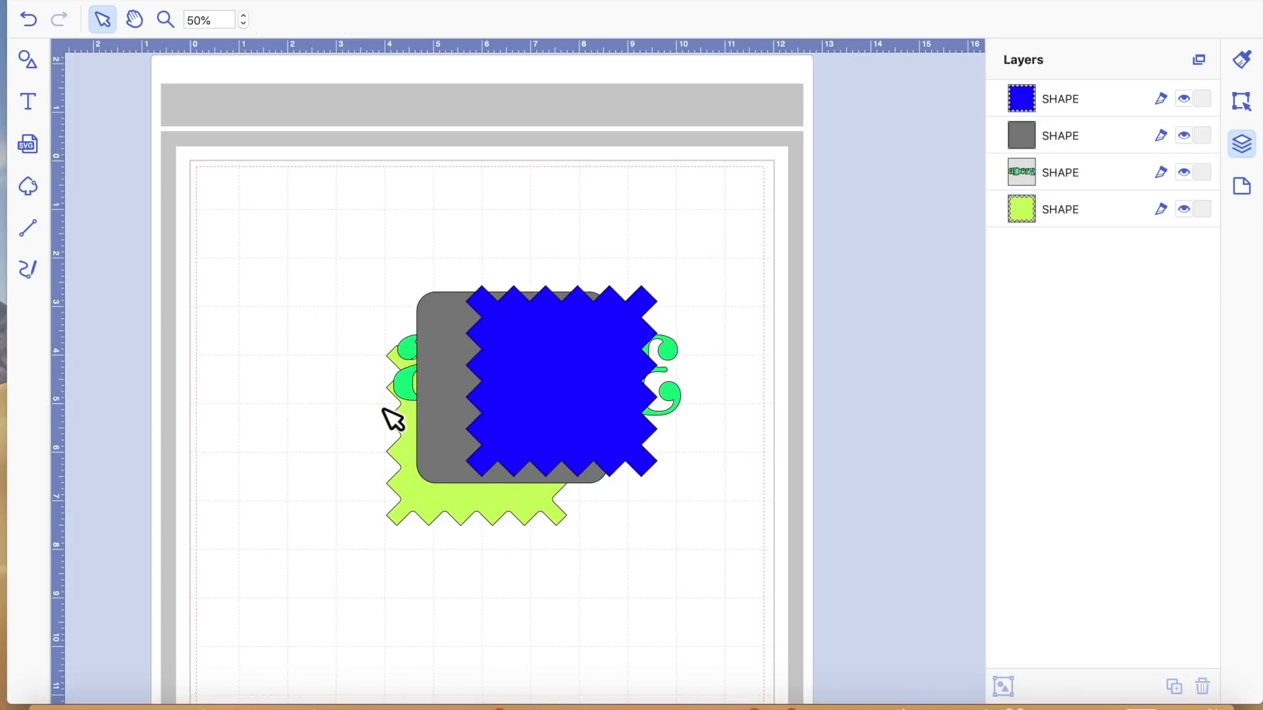
Check which objects the text layer and the light green layer belong to, and clear the selection
left_click(1089, 175)
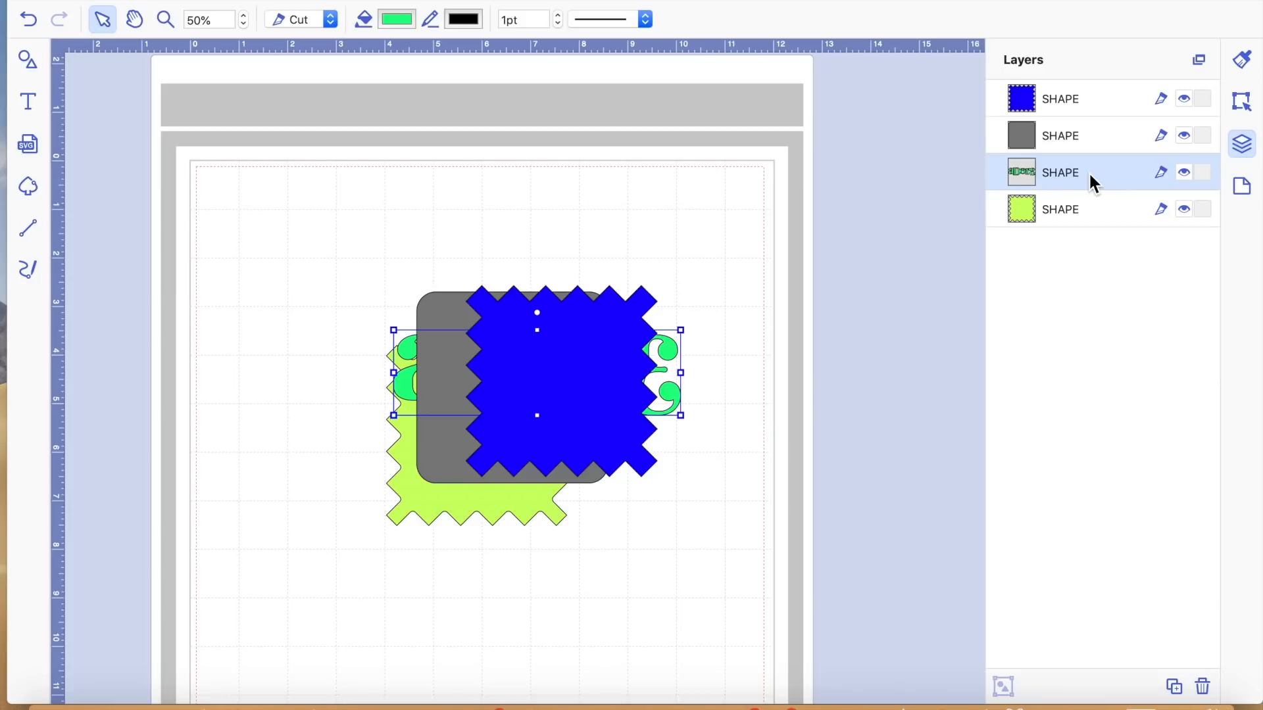
left_click(1084, 212)
left_click_drag(332, 225, 584, 427)
left_click(728, 200)
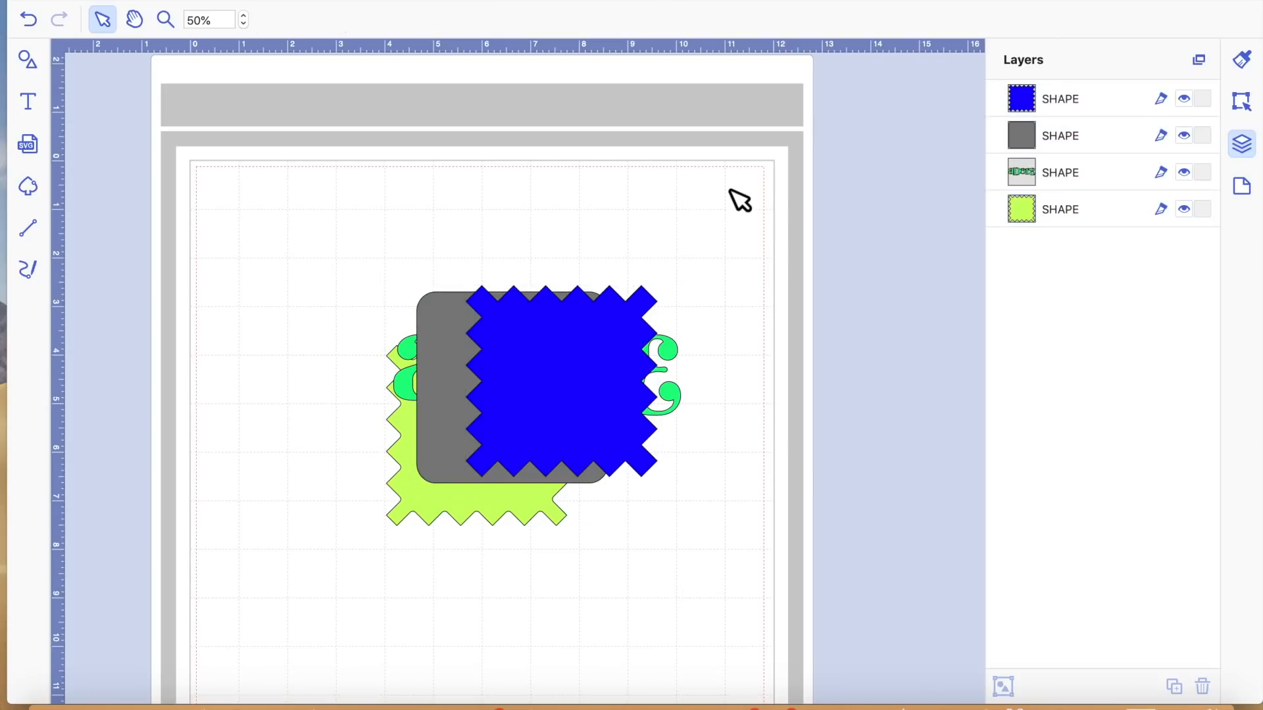
Move the blue zigzag square slightly left and down over the grey square
left_click(577, 368)
left_click_drag(576, 368, 544, 384)
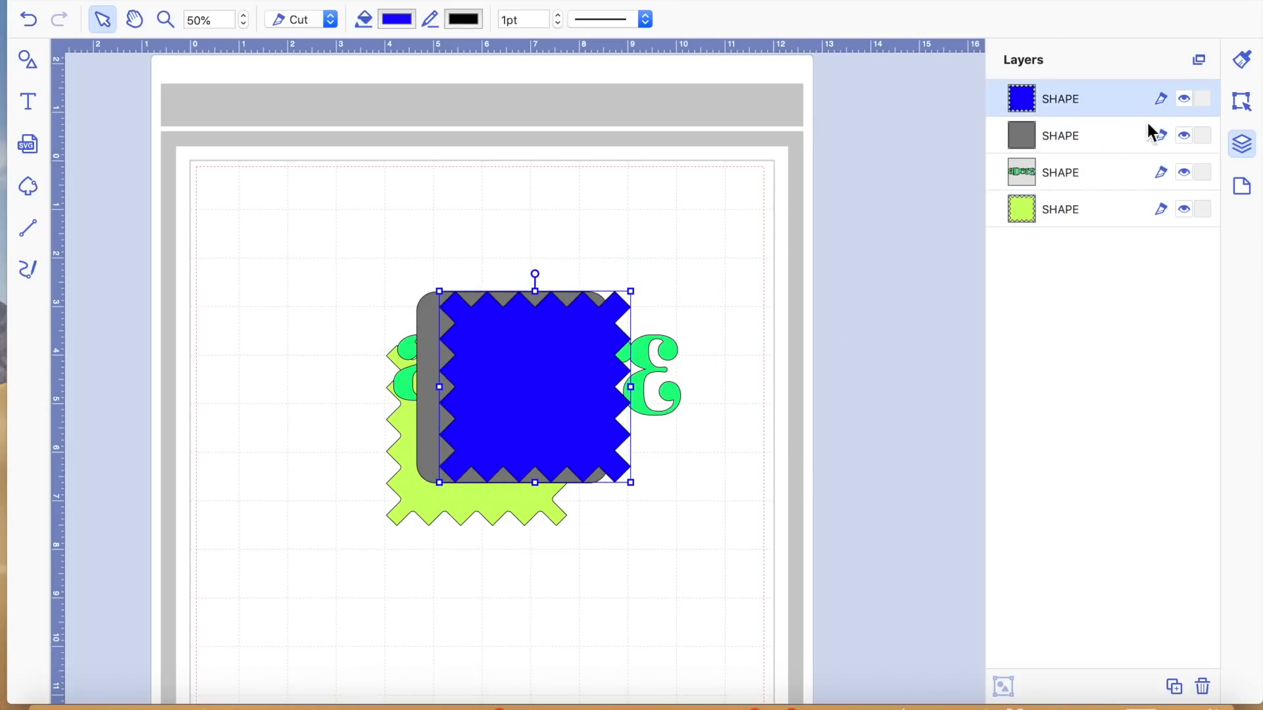
Hide and reshow the blue square's layer, and check its line type options, keeping Cut
left_click(1184, 99)
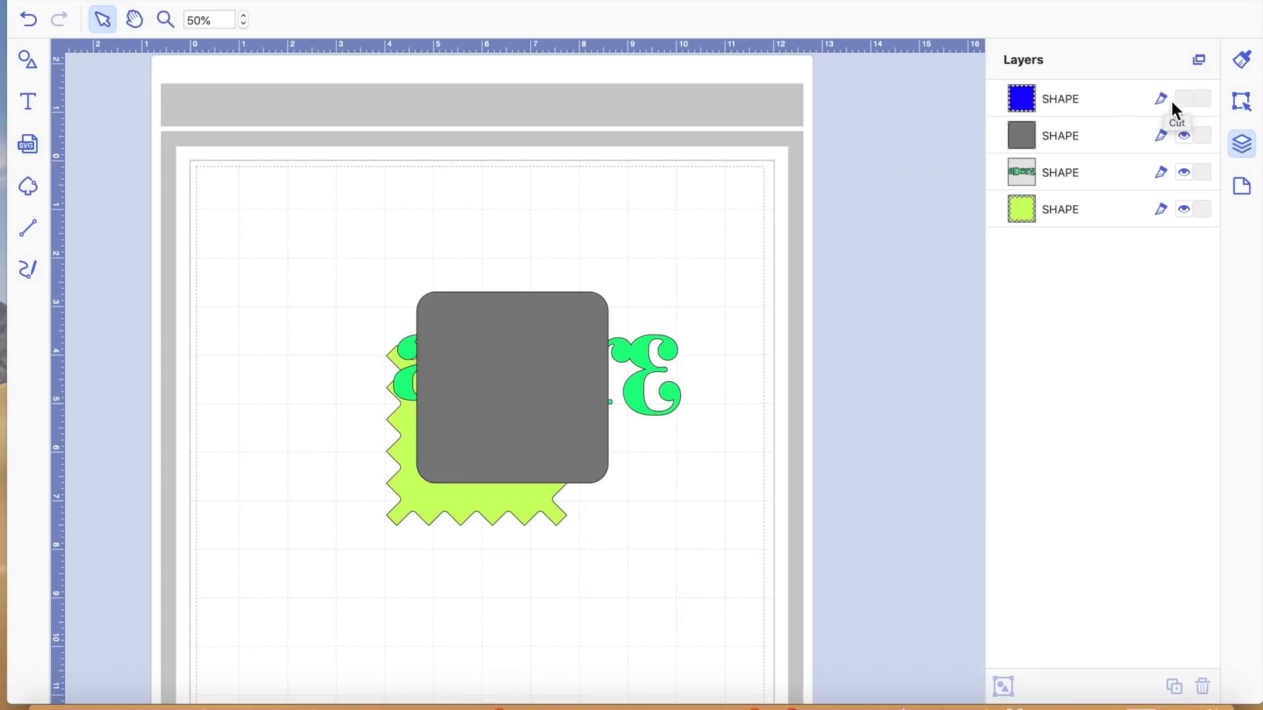
left_click(1182, 99)
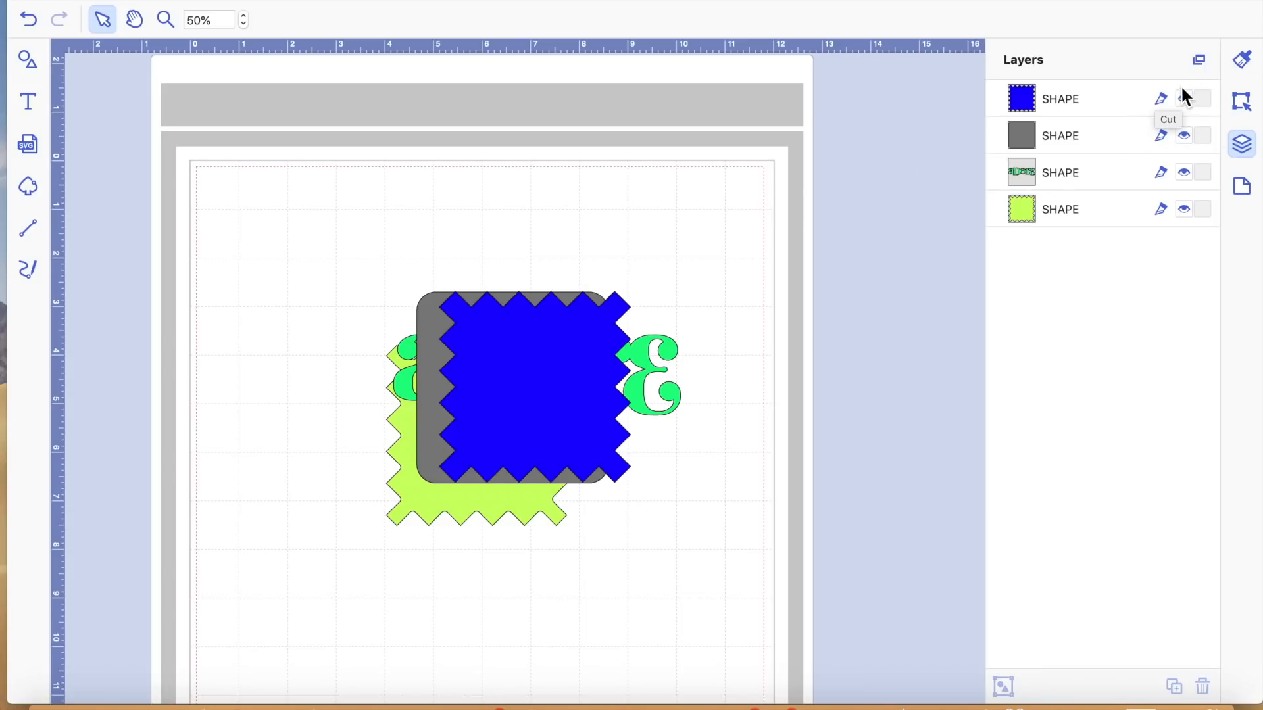
left_click(1161, 100)
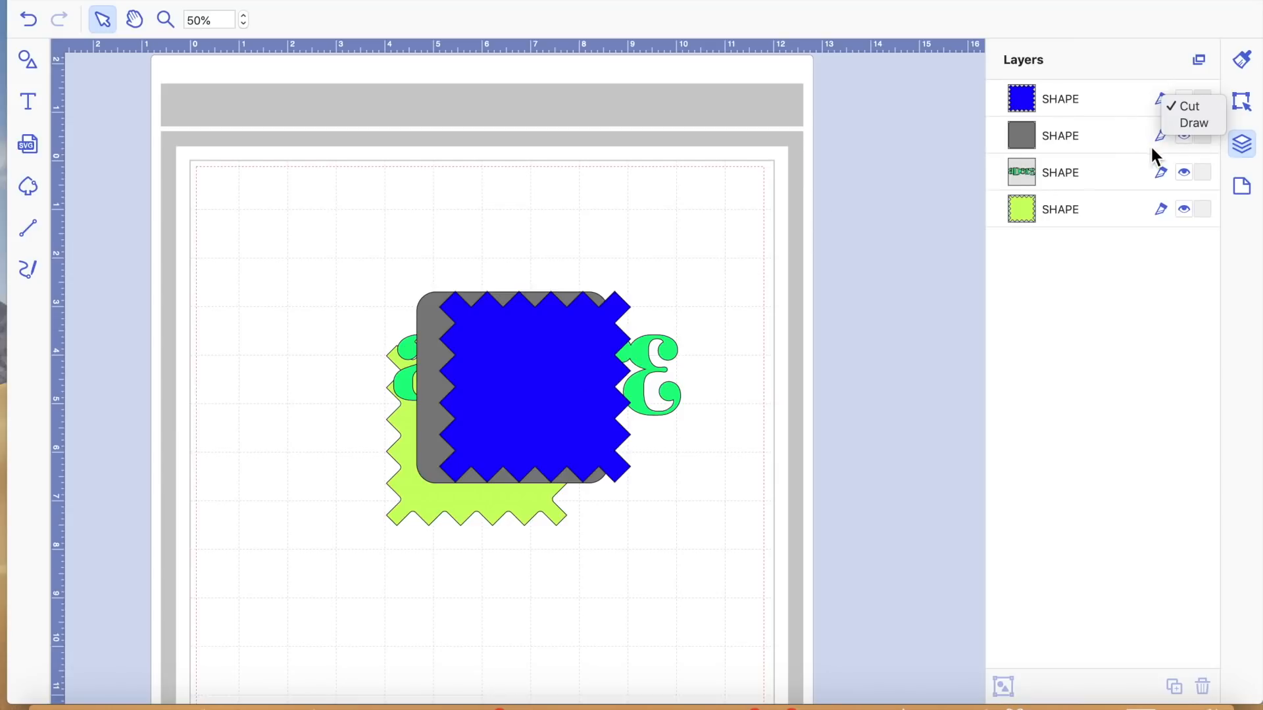
left_click(1178, 108)
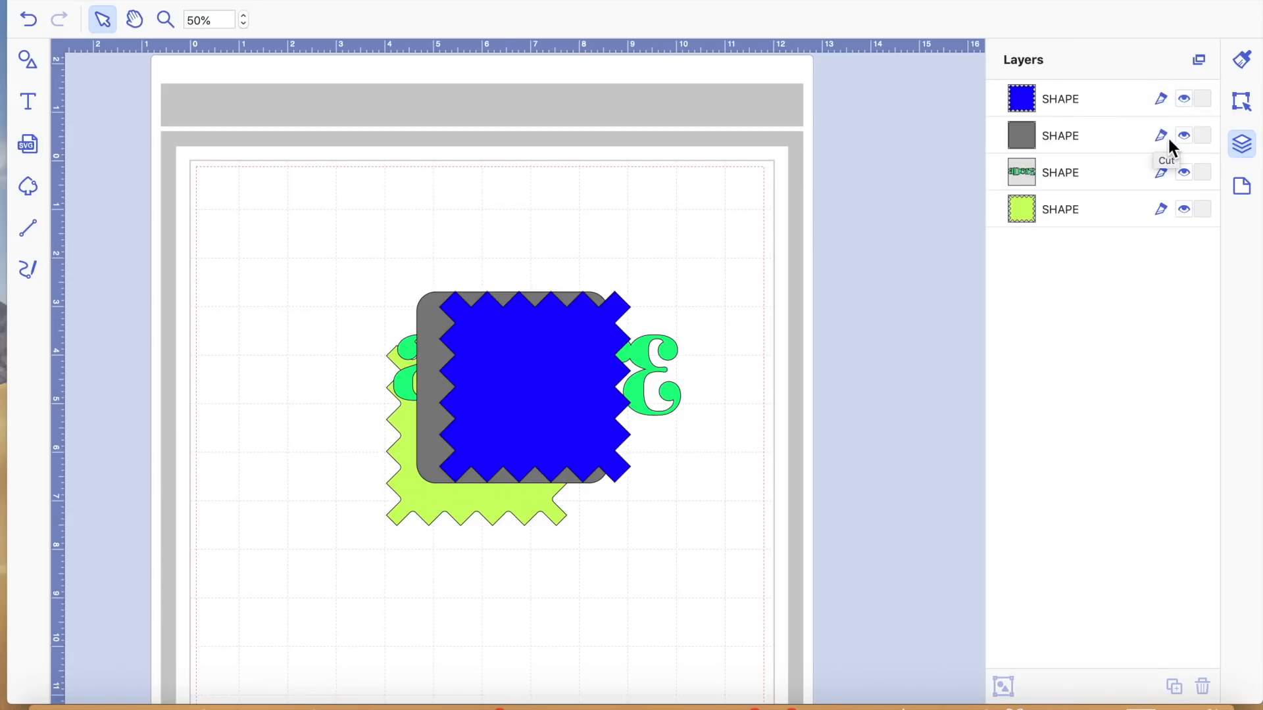
Hide the blue, grey and text layers, shifting the grey square left before hiding it, and select the light green square
left_click(1184, 98)
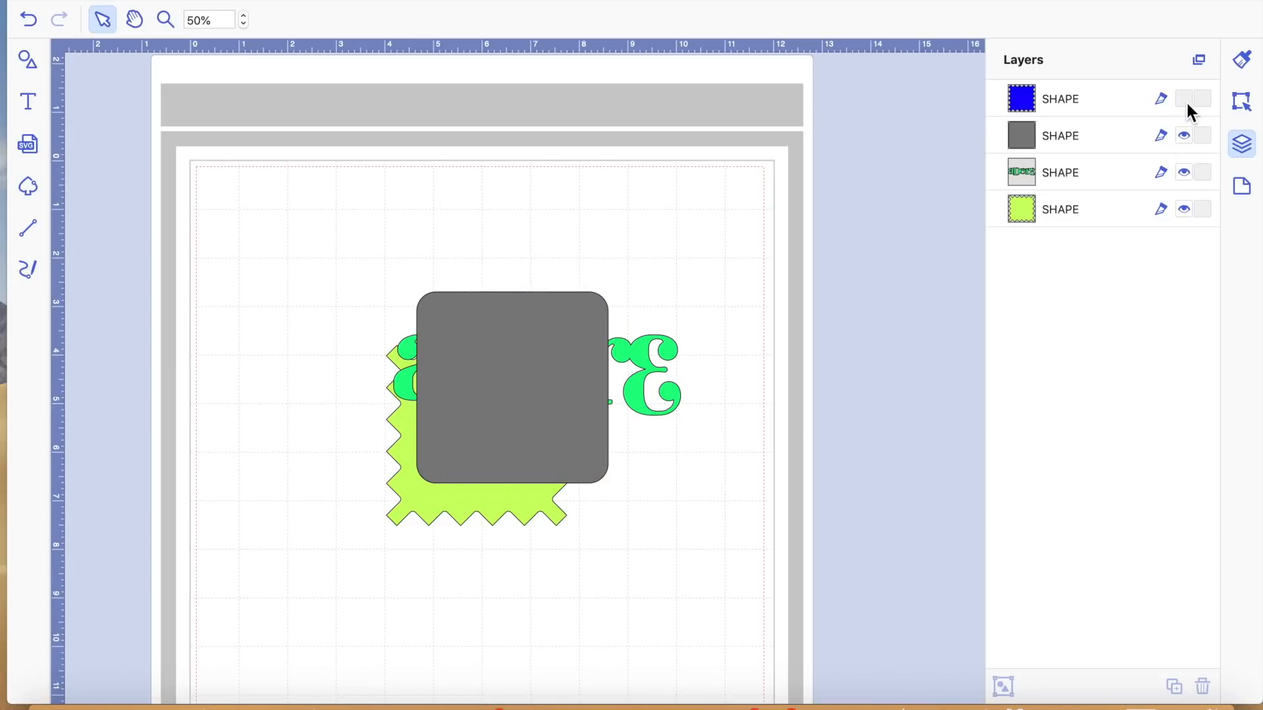
left_click_drag(520, 381, 483, 429)
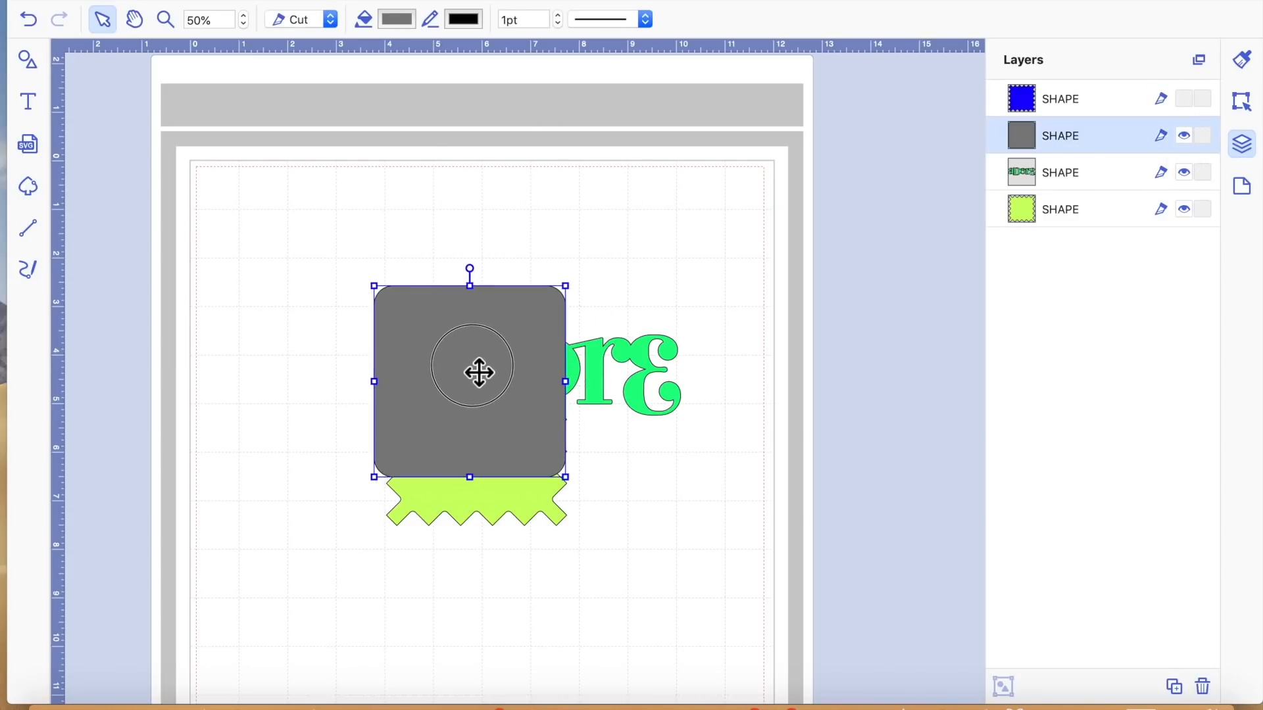
left_click(1183, 137)
left_click(1185, 173)
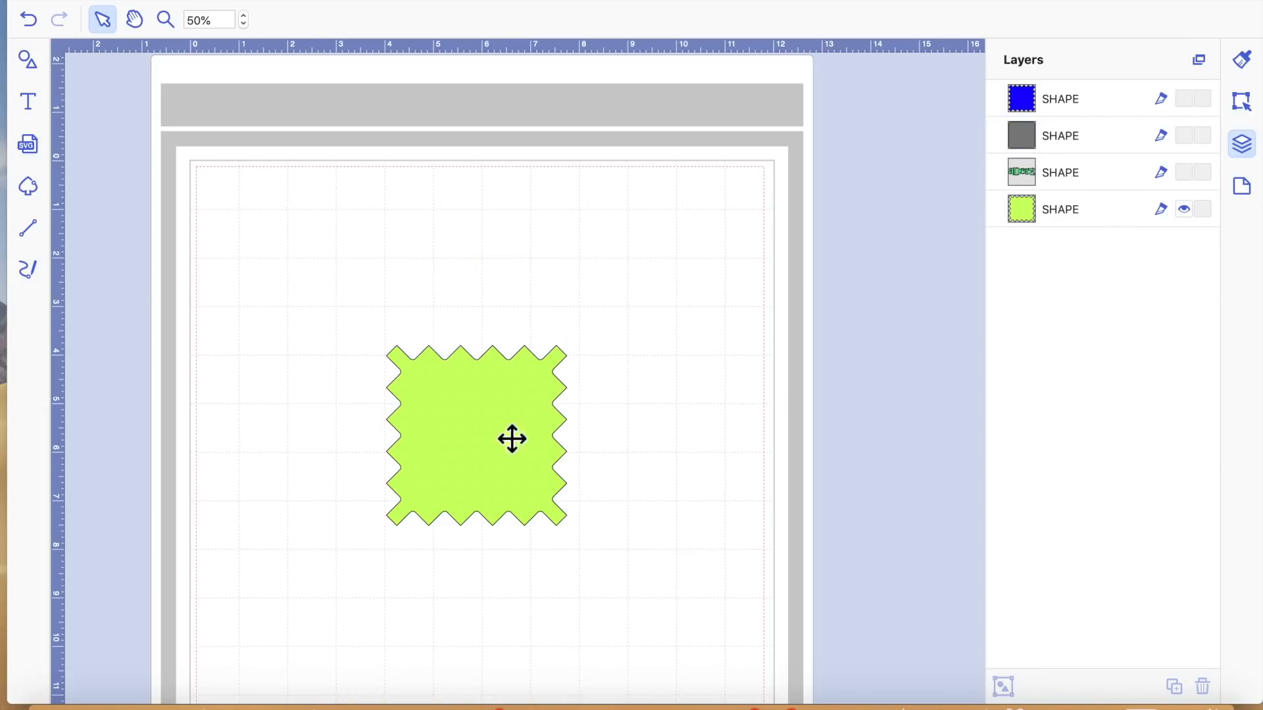
left_click(480, 442)
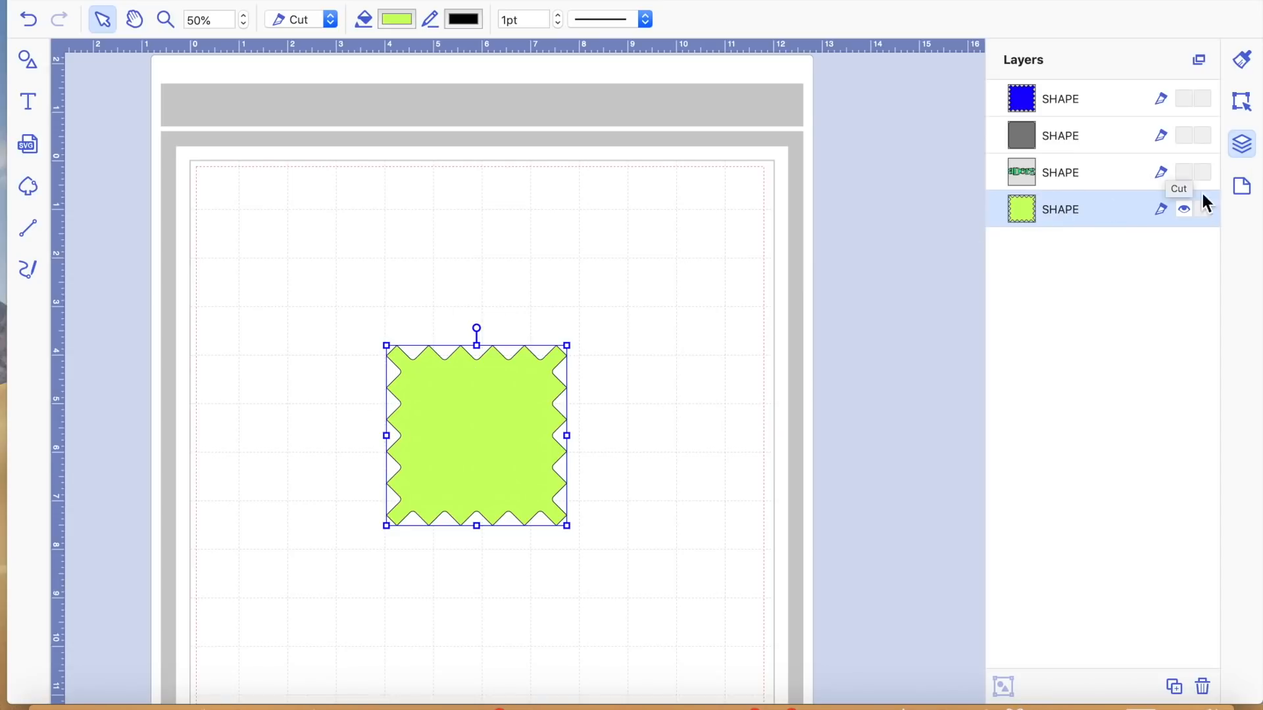
Show the text, grey and blue layers again and clear the selection
left_click(1184, 172)
left_click(1185, 135)
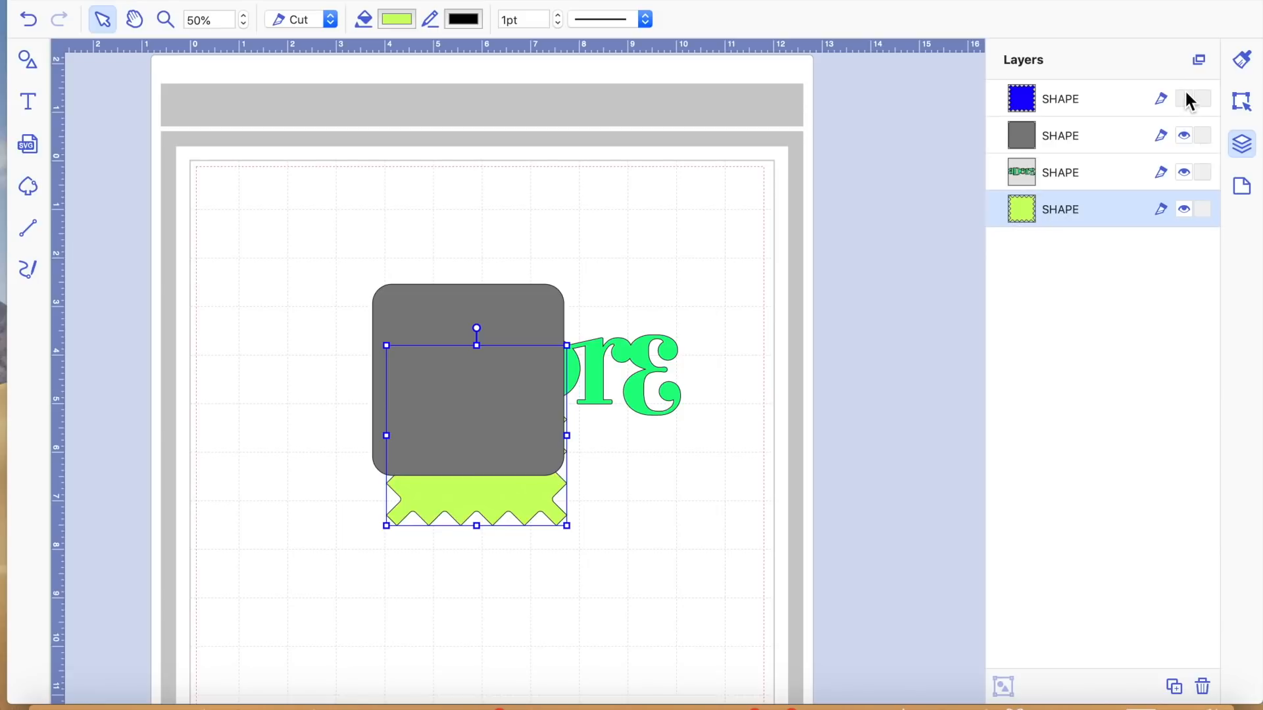
left_click(1183, 98)
left_click(507, 346)
left_click(736, 321)
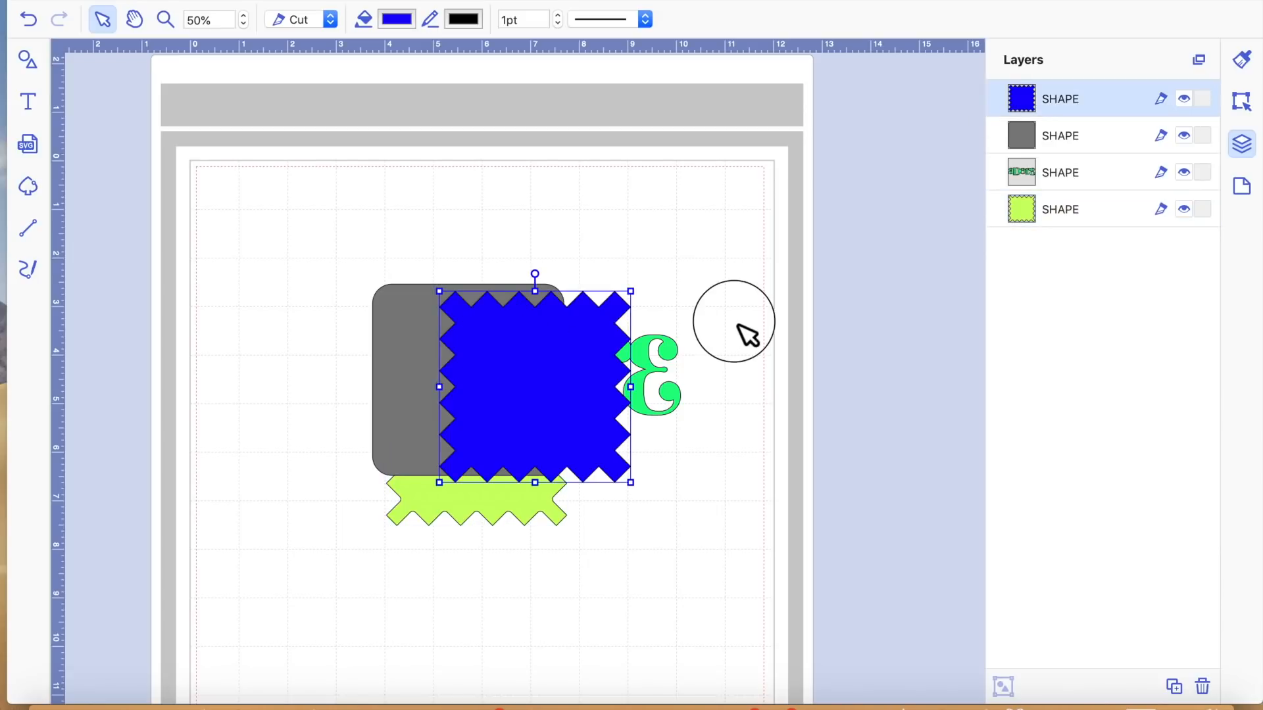
Select all four objects on the mat together, and clear the selection
left_click(263, 202)
left_click(684, 537)
left_click_drag(257, 202, 688, 543)
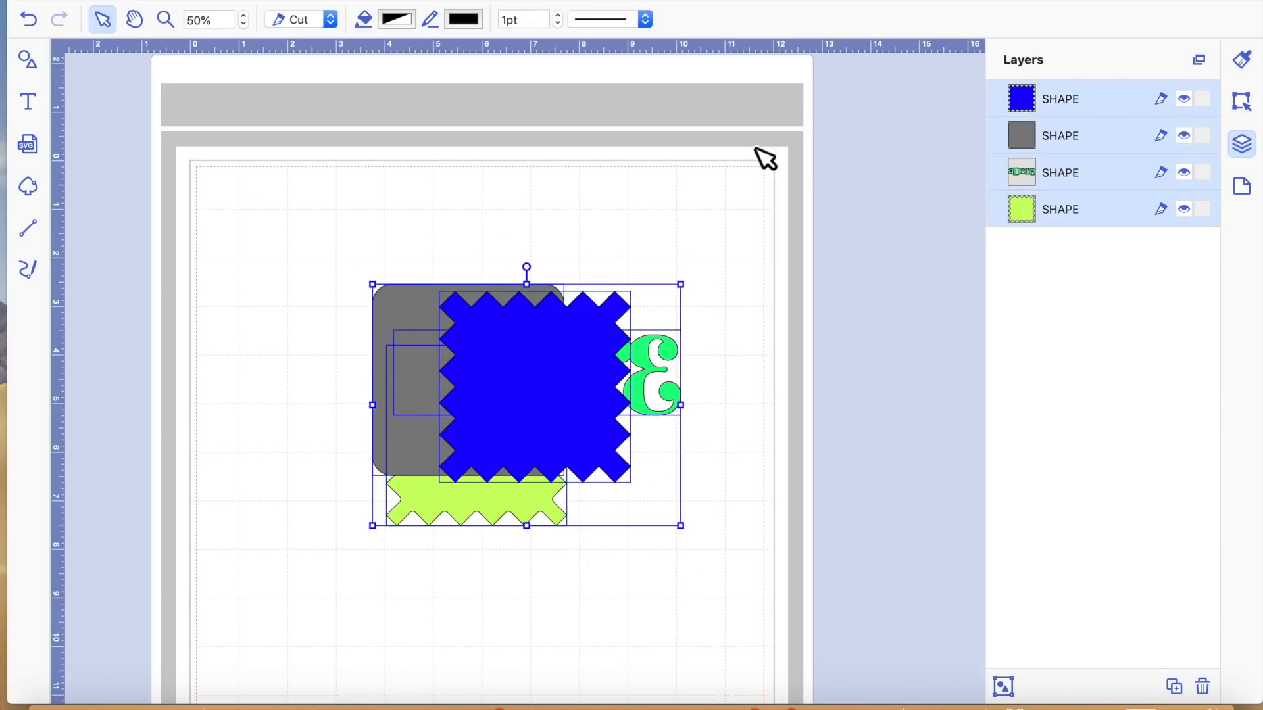
left_click(732, 276)
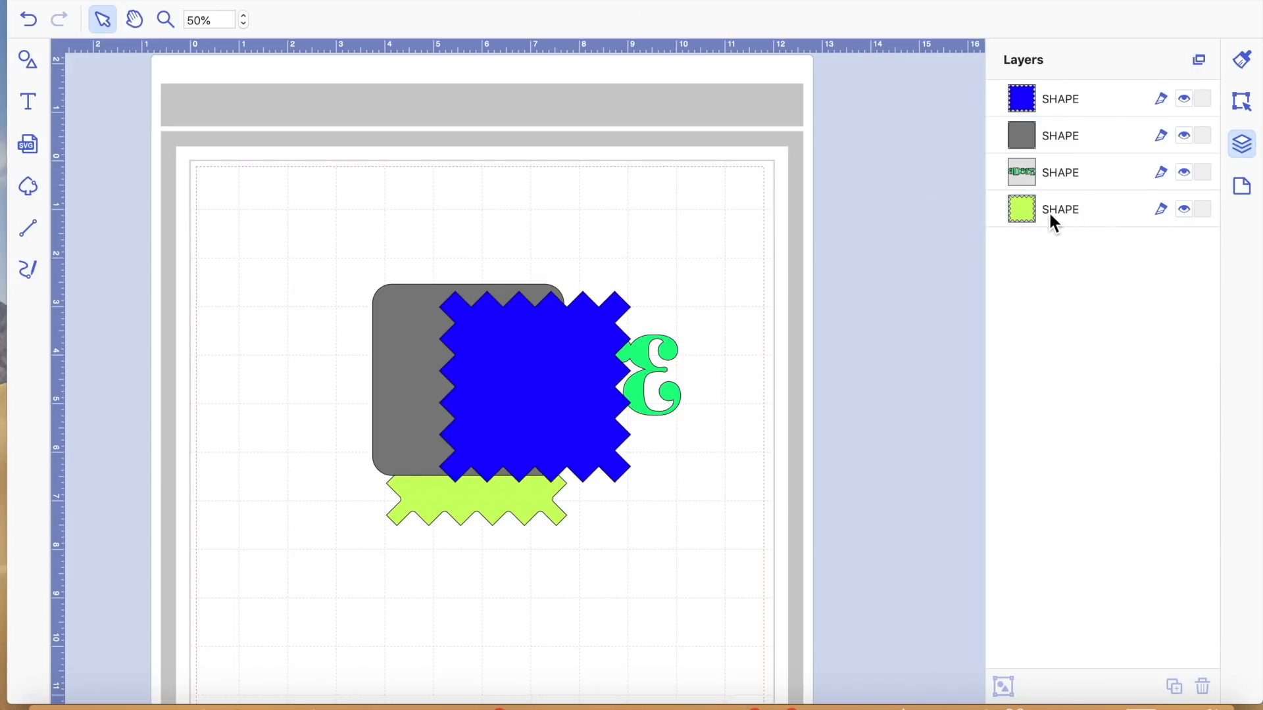
Arrange the light green square with Bring to Front
left_click(464, 512)
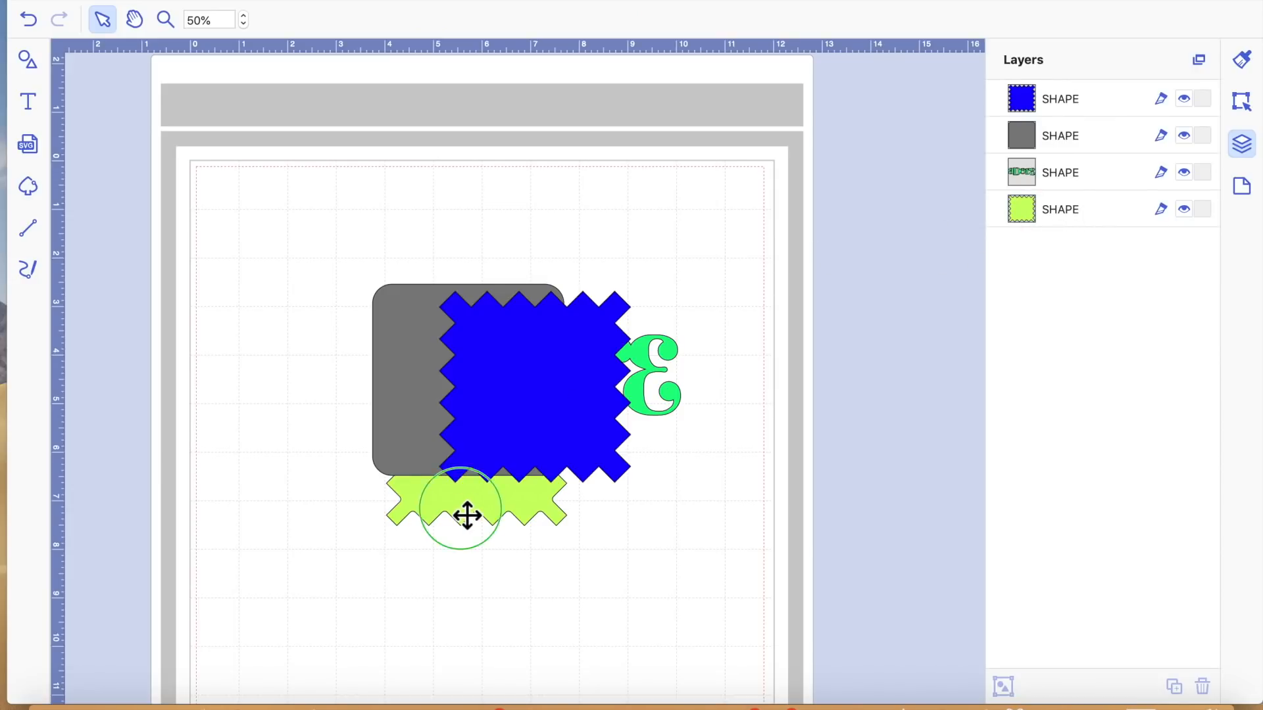
right_click(463, 509)
mouse_move(555, 666)
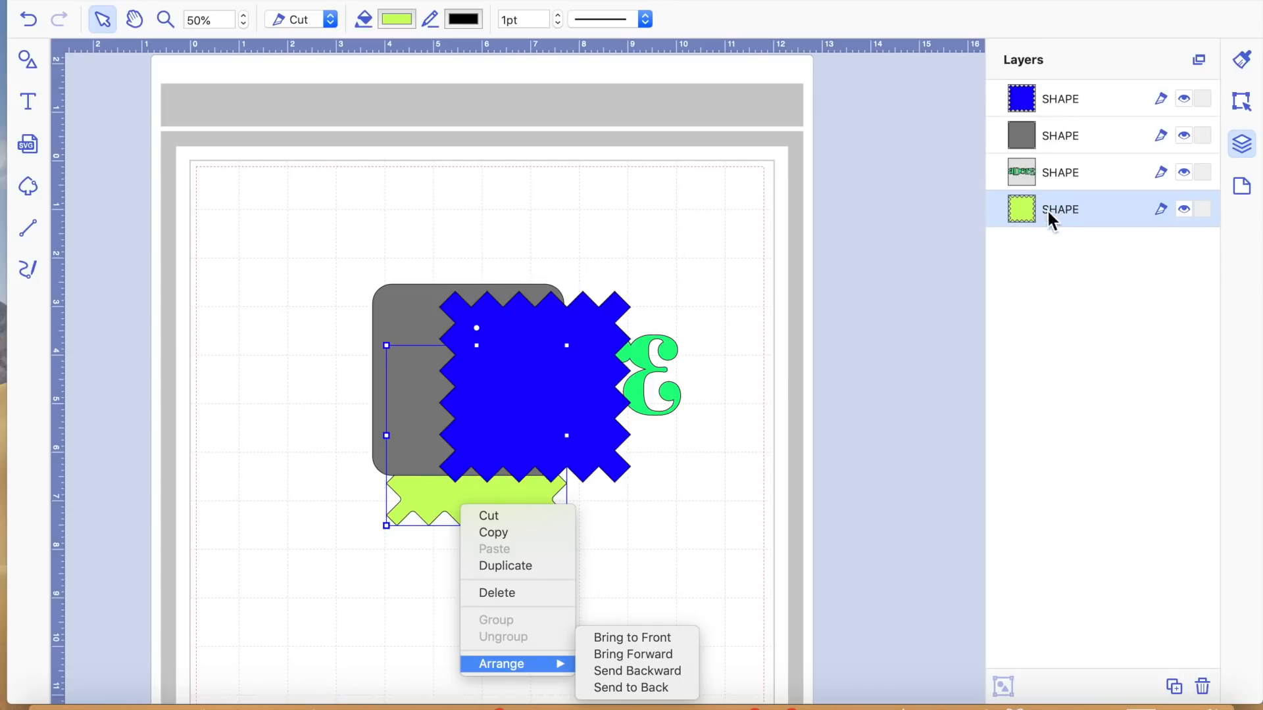
left_click(625, 642)
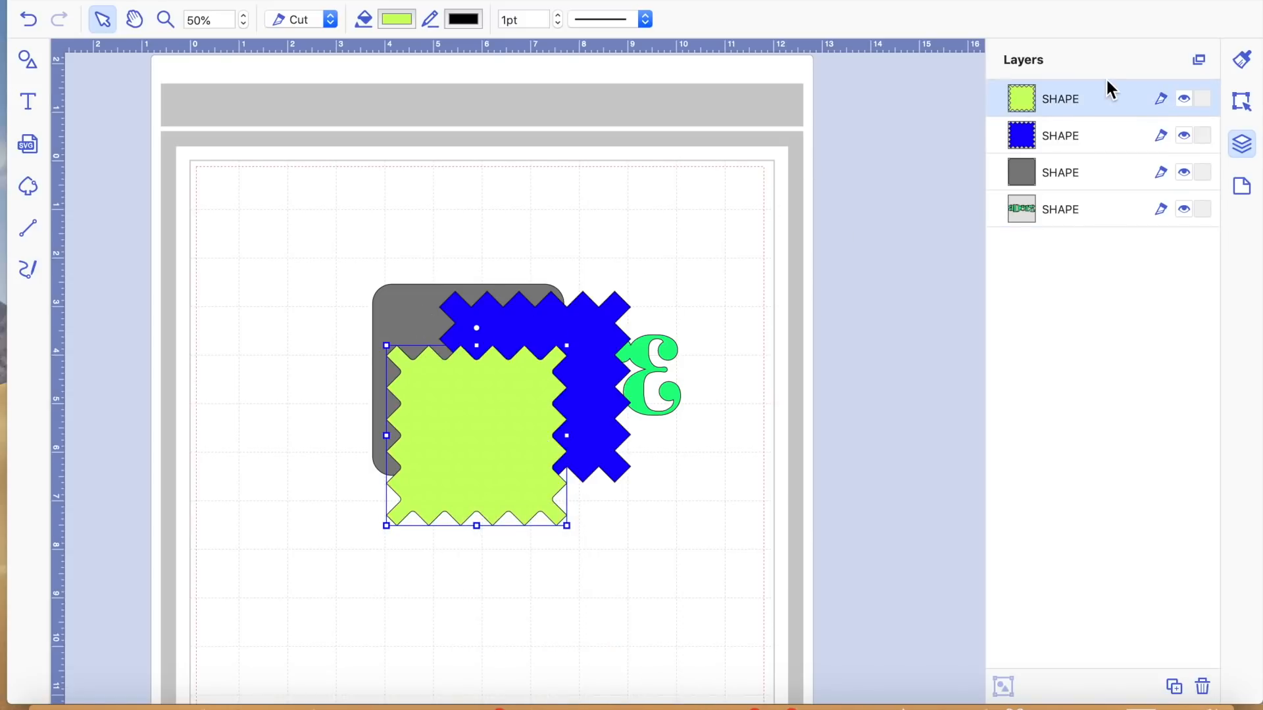
Reorder the light green layer to below the blue layer, and further down to below the grey layer
left_click_drag(1094, 99, 1094, 155)
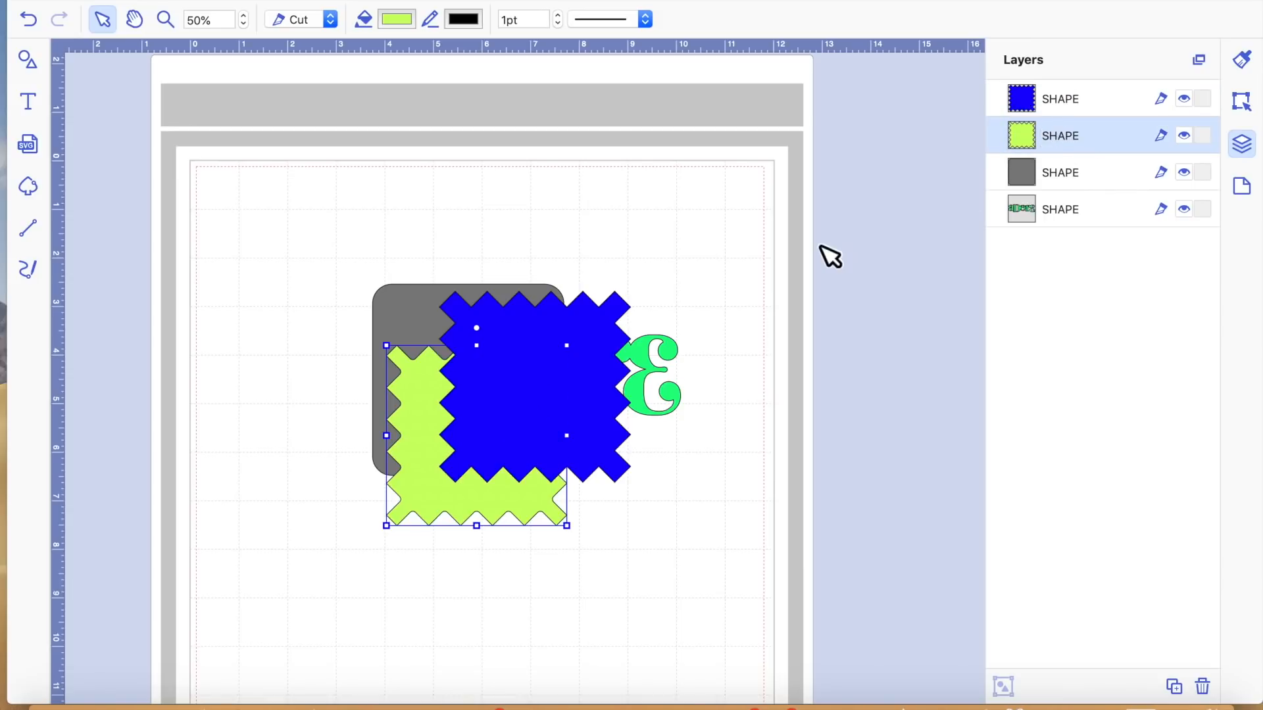
left_click(735, 290)
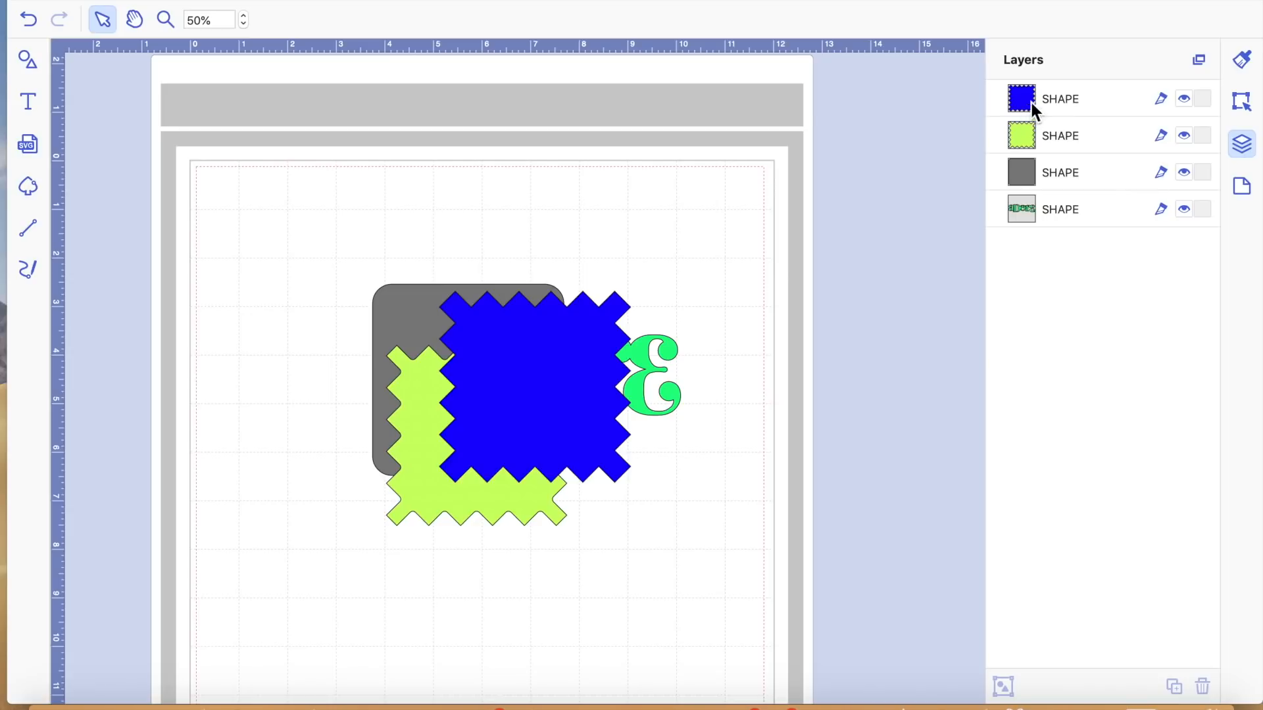
left_click_drag(1032, 137, 1041, 194)
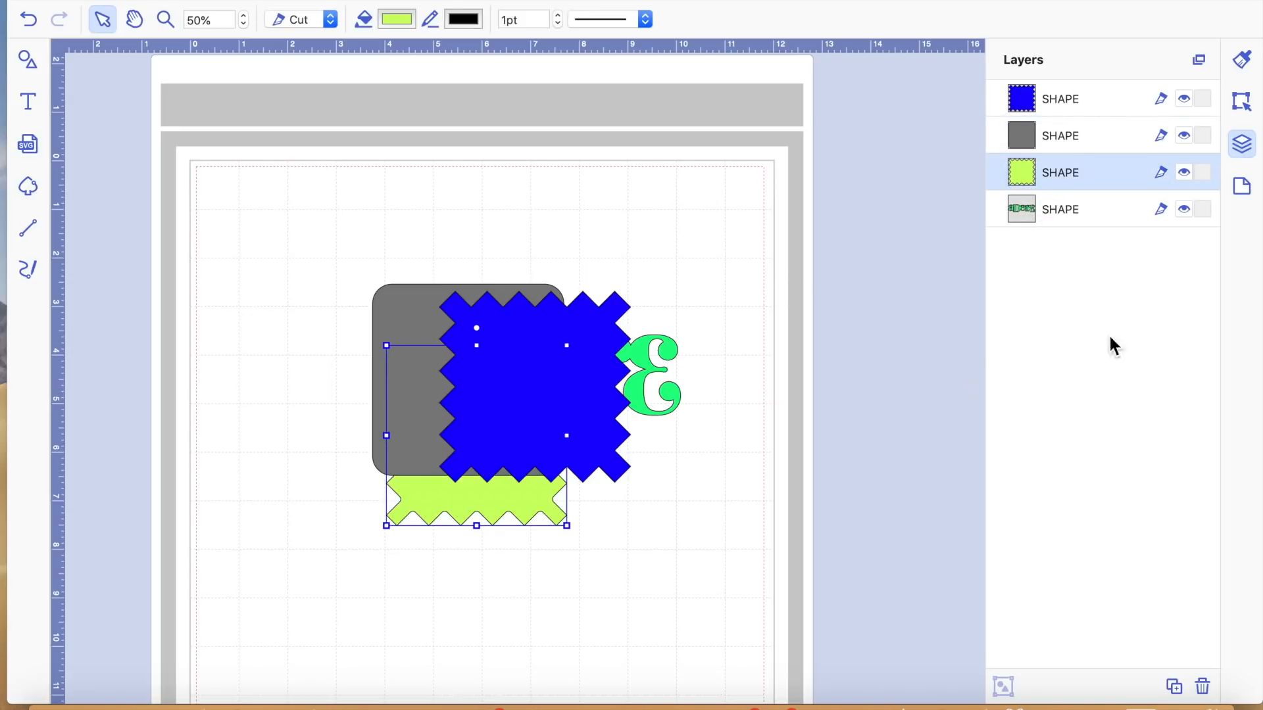
Restack the layers with the aDorE text on top, followed by the grey, light green and blue squares
mouse_move(1100, 189)
left_mouse_down()
mouse_move(1093, 76)
mouse_move(1098, 86)
left_mouse_up()
left_click_drag(1055, 218, 1066, 98)
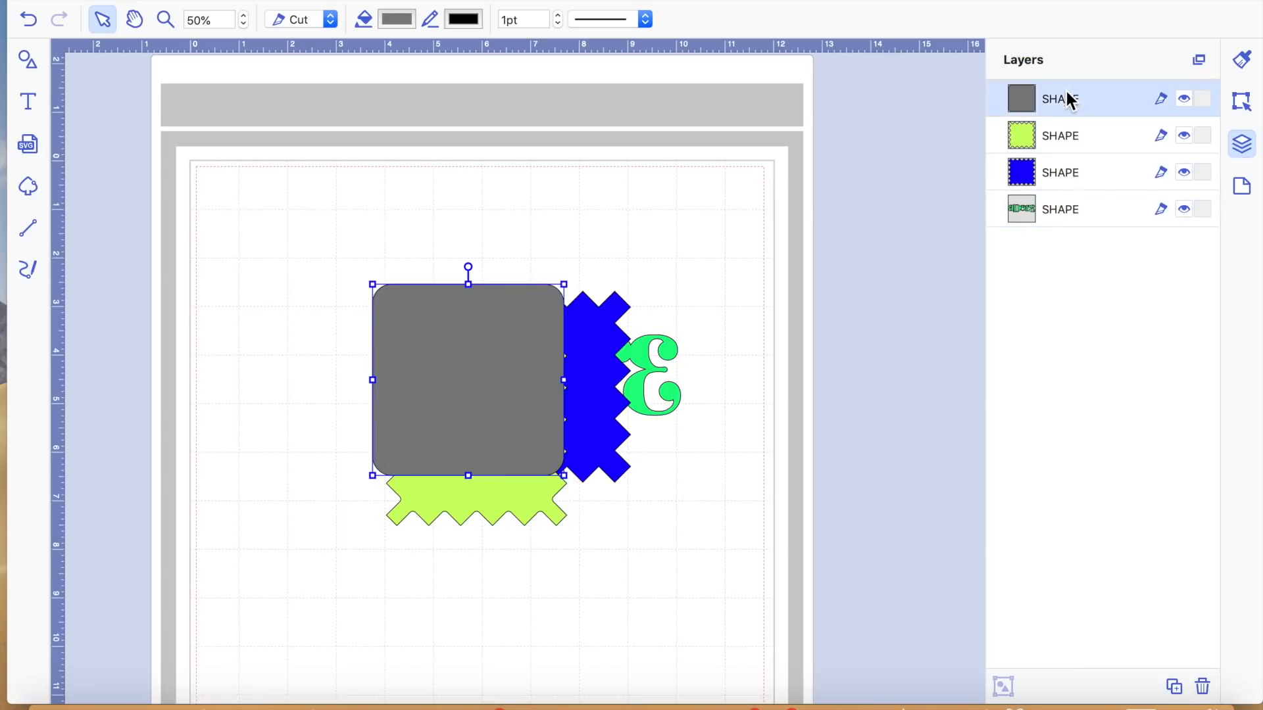
left_click(1051, 218)
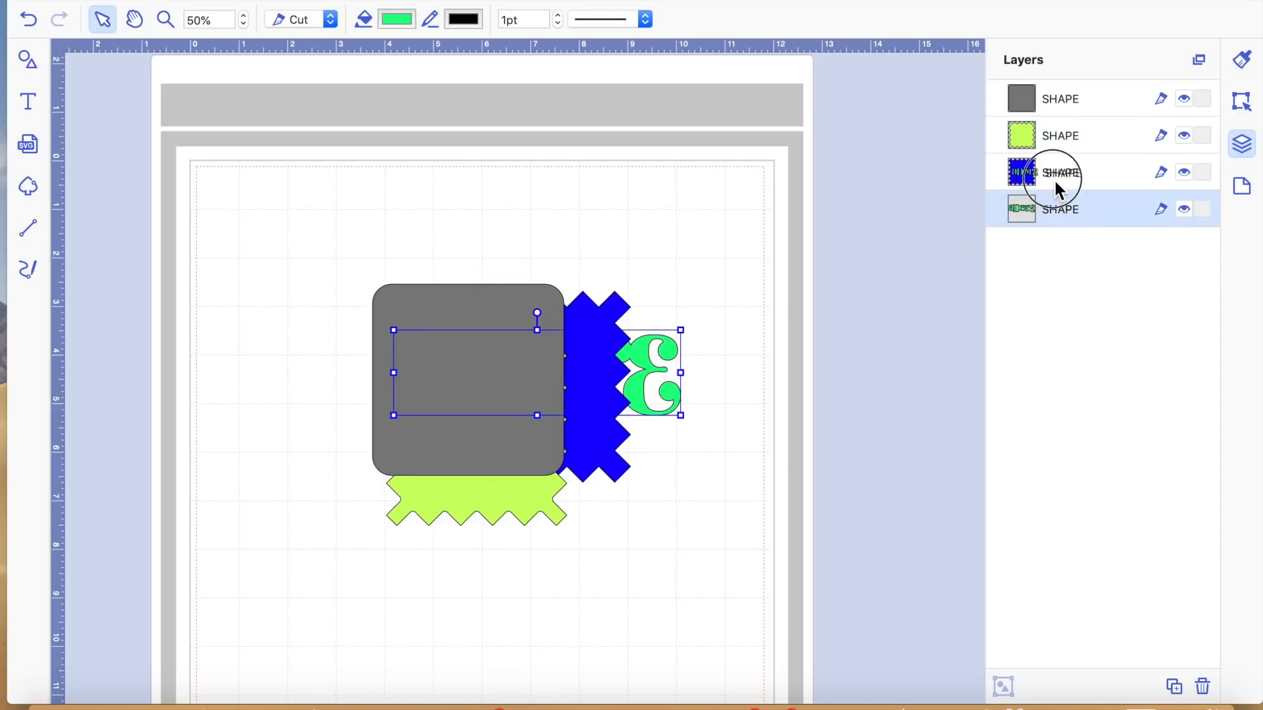
left_click_drag(1064, 178, 1069, 93)
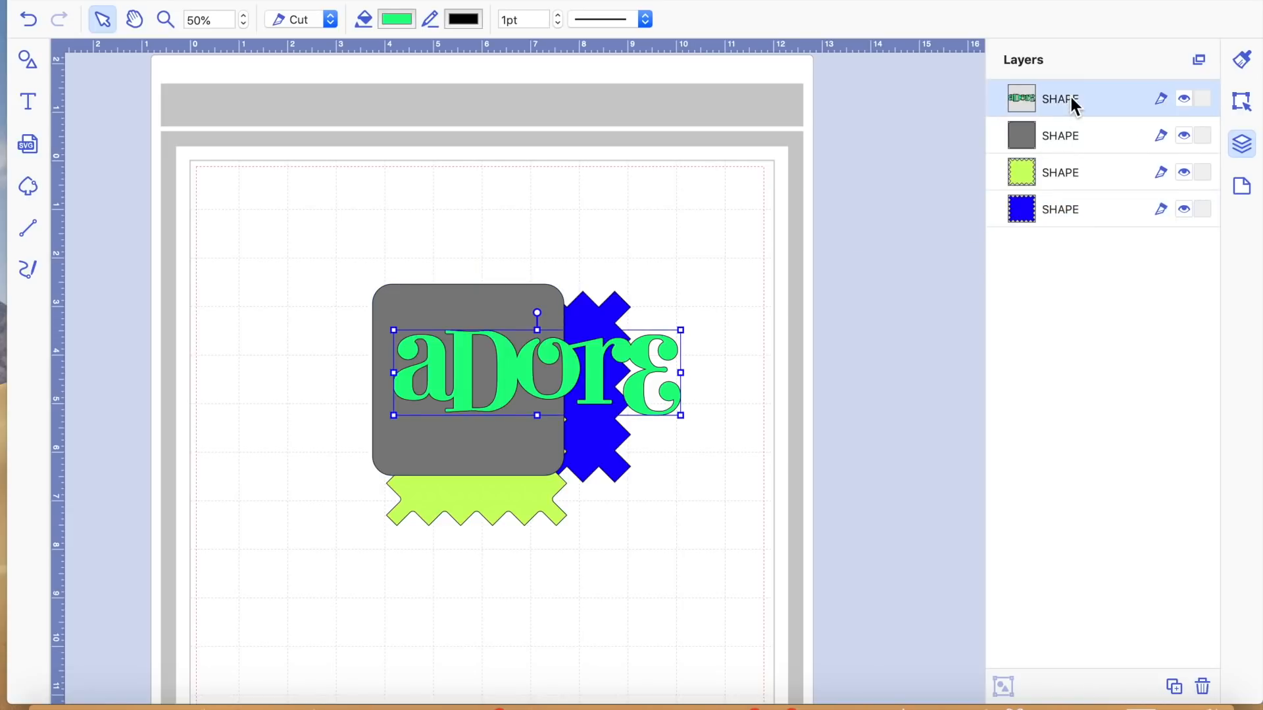
left_click(673, 234)
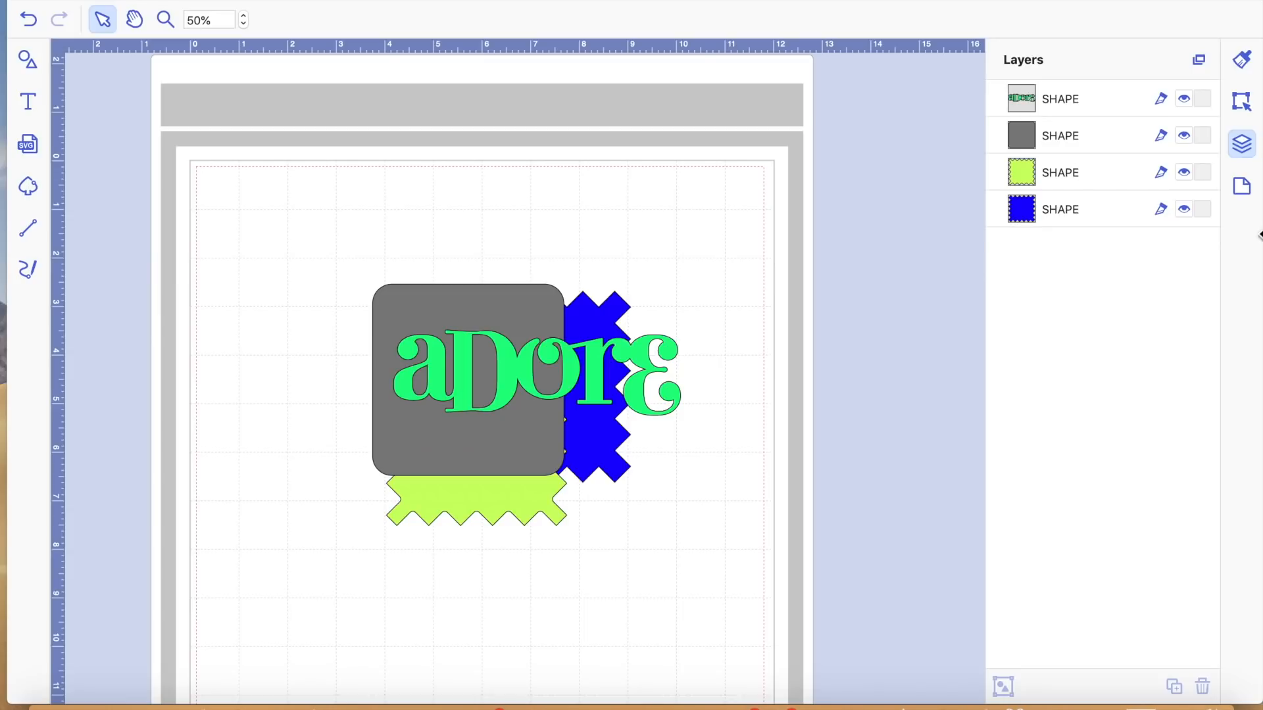
Switch the aDorE layer's line type to Draw, nudge the text slightly up and right, and return the line type to Cut
left_click(1161, 99)
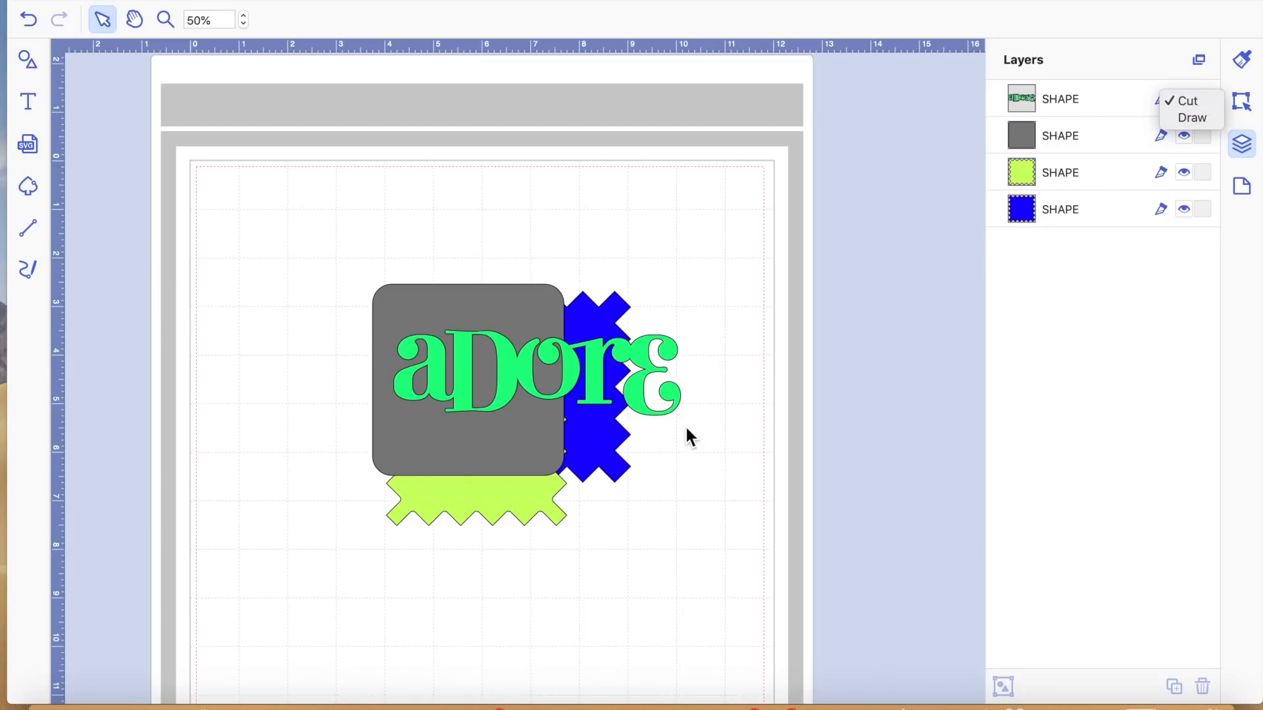
left_click(571, 370)
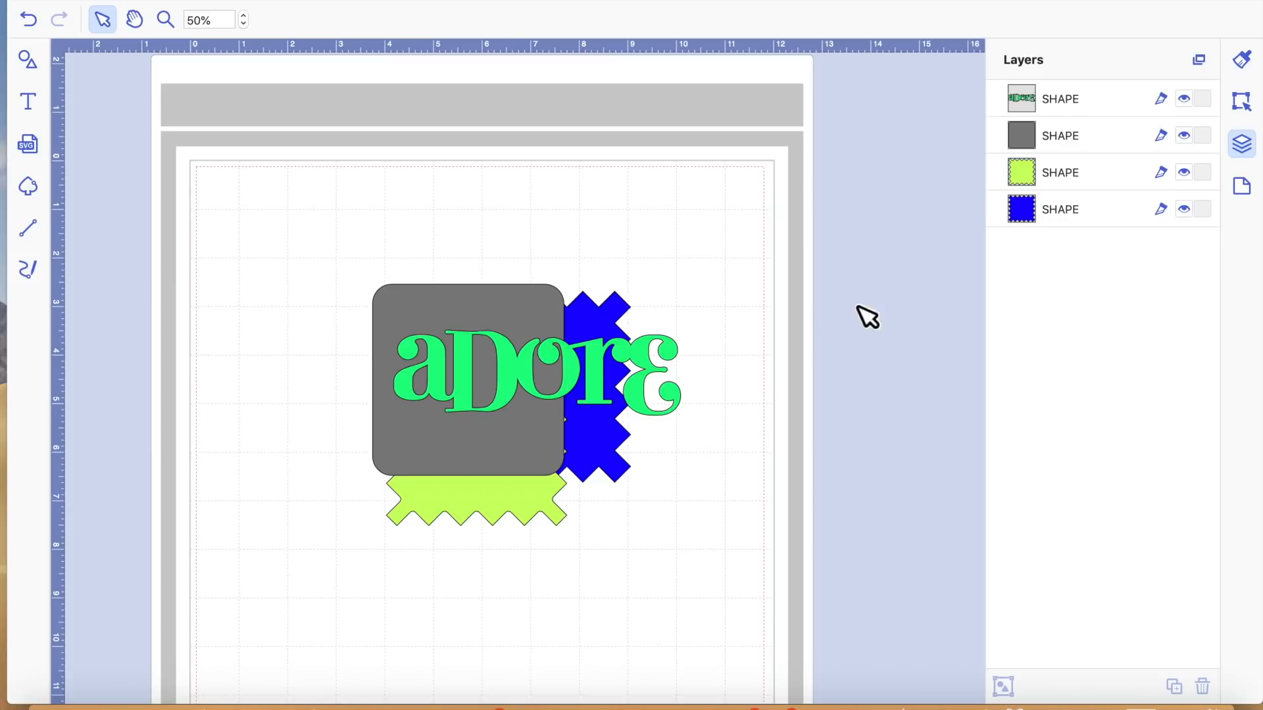
left_click(1161, 100)
left_click(1174, 119)
left_click_drag(598, 368, 609, 362)
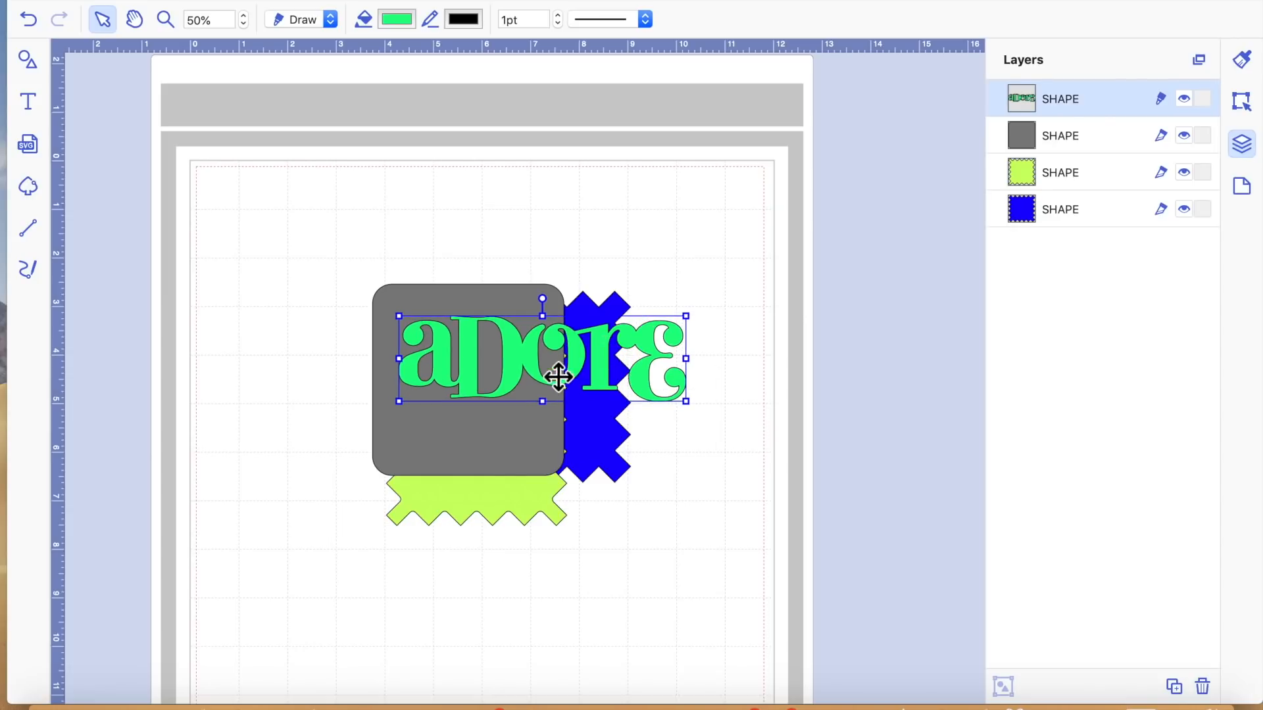
left_click(1161, 98)
left_click(1182, 105)
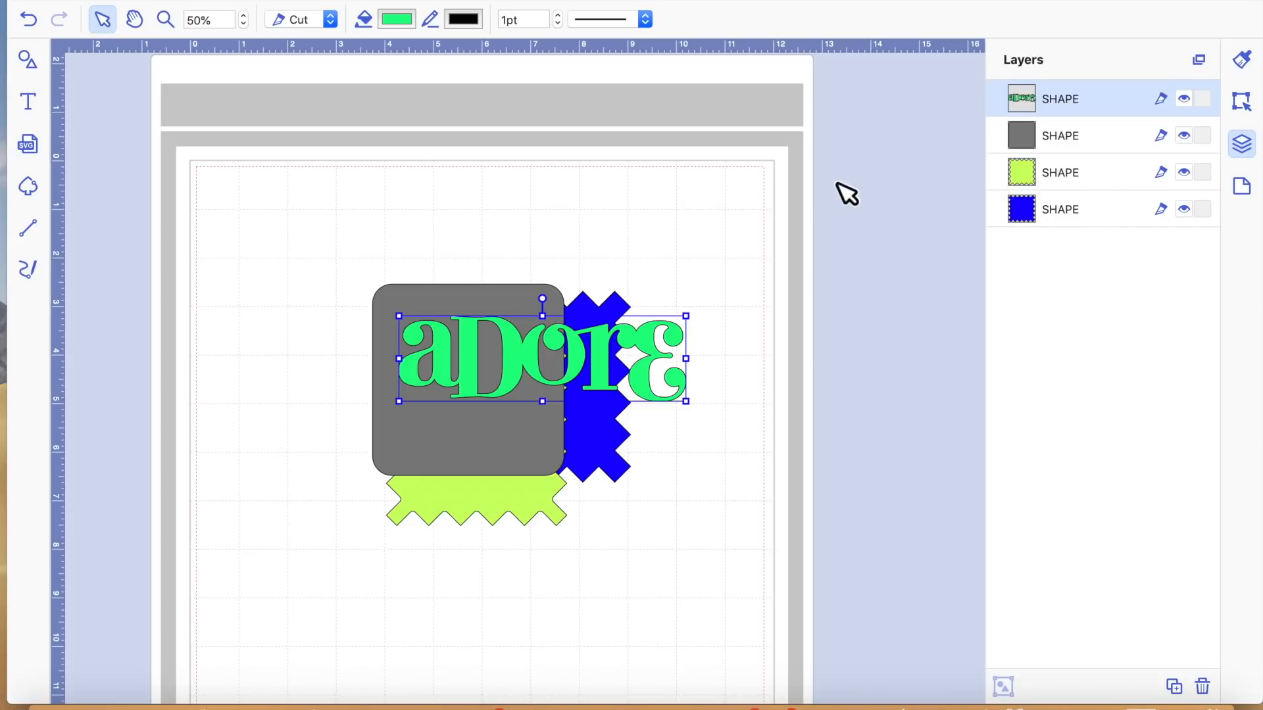
Spread the aDorE text and the grey, blue and light green squares apart on the mat
left_click_drag(472, 357, 338, 245)
left_click_drag(447, 375, 327, 408)
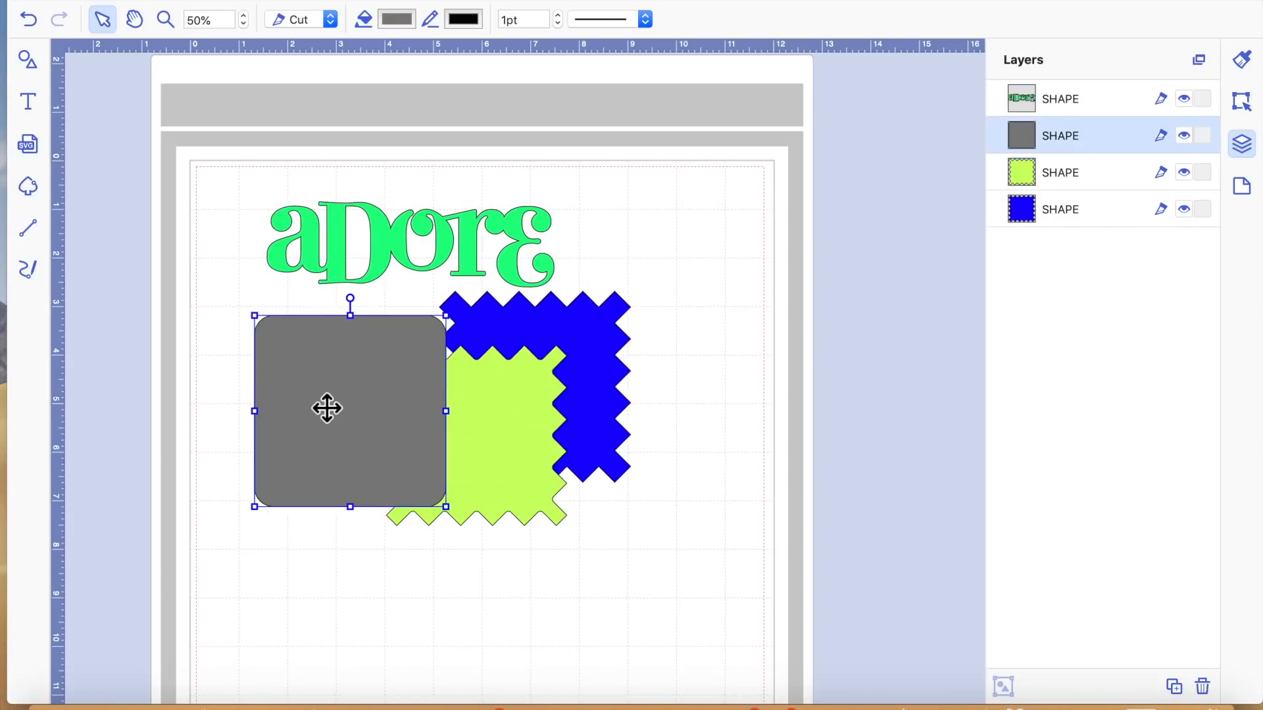
left_click_drag(597, 344, 720, 241)
left_click_drag(501, 381, 582, 509)
left_click_drag(654, 355, 661, 429)
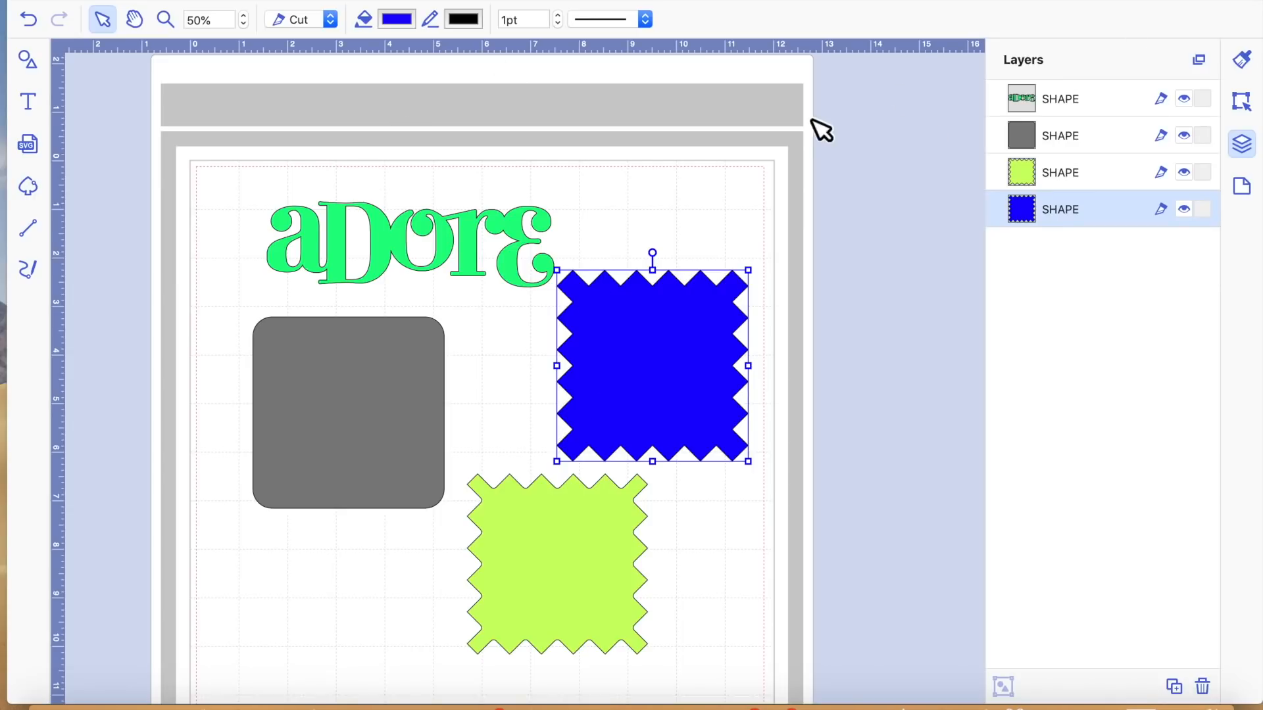
Add the text "happy christmas" near the mat's upper edge in the Better Together Demo font
left_click(34, 96)
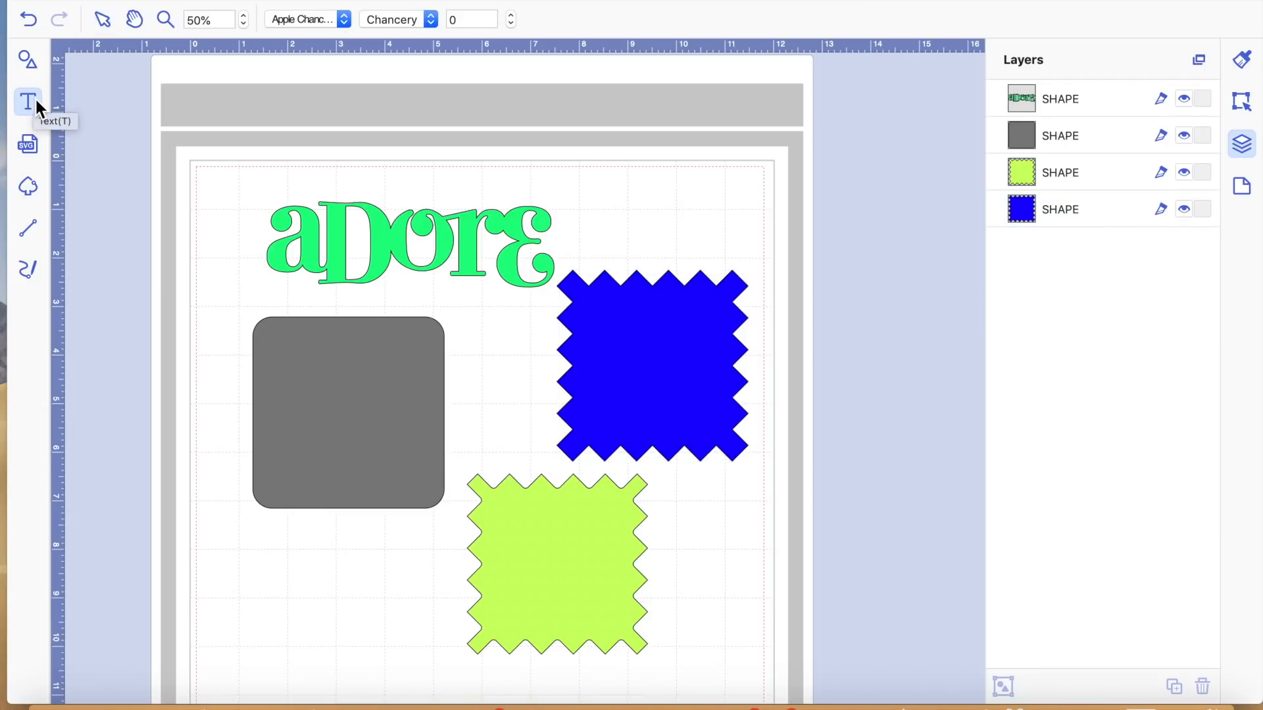
left_click(343, 20)
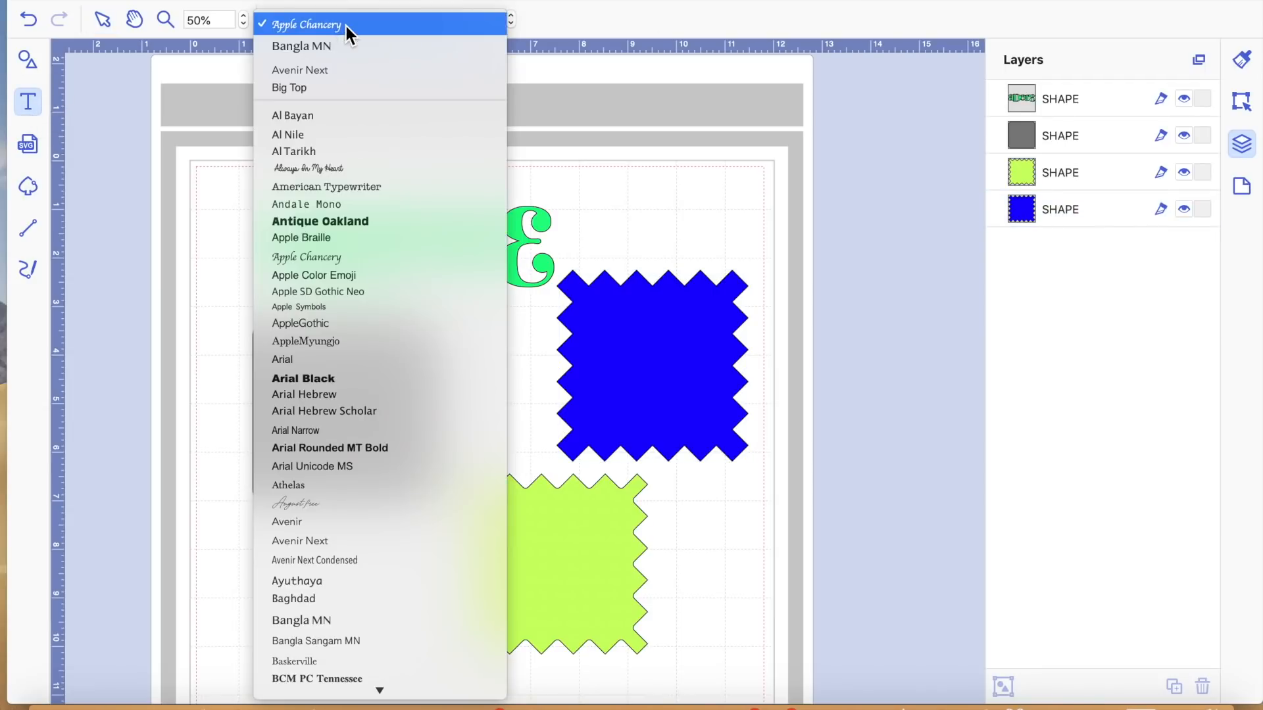
scroll(342, 471, "down", 10)
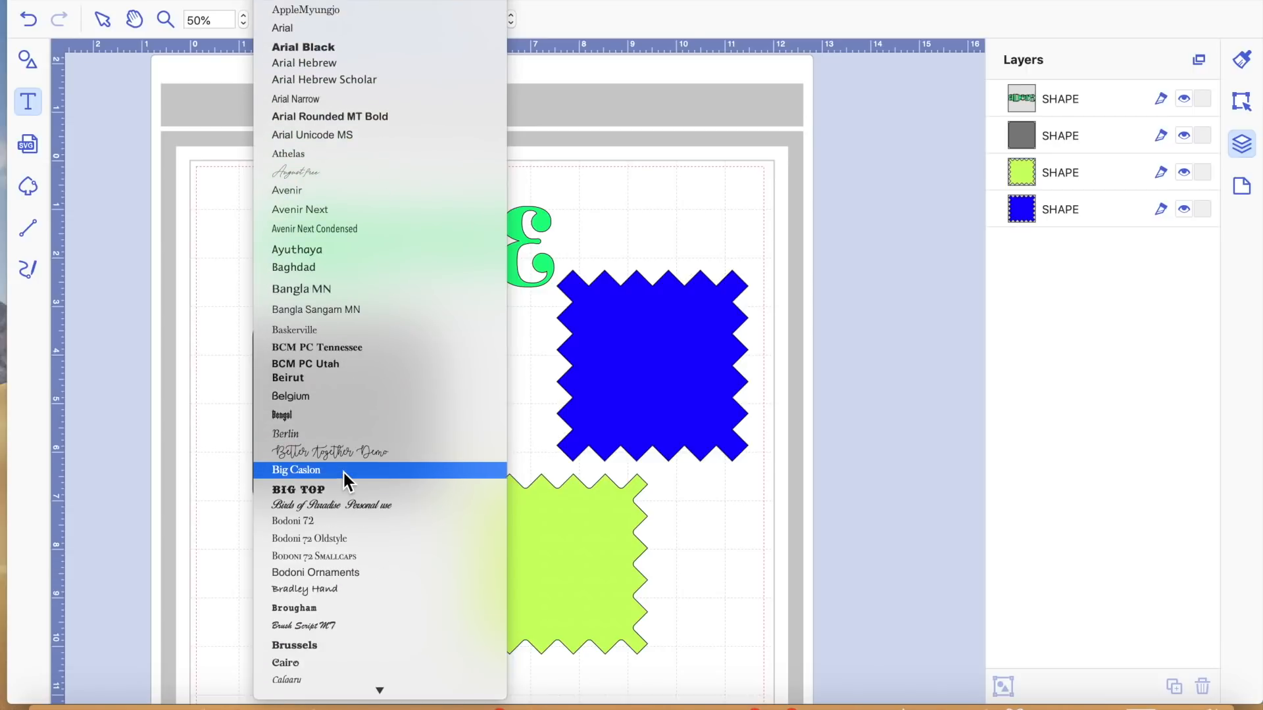
left_click(357, 420)
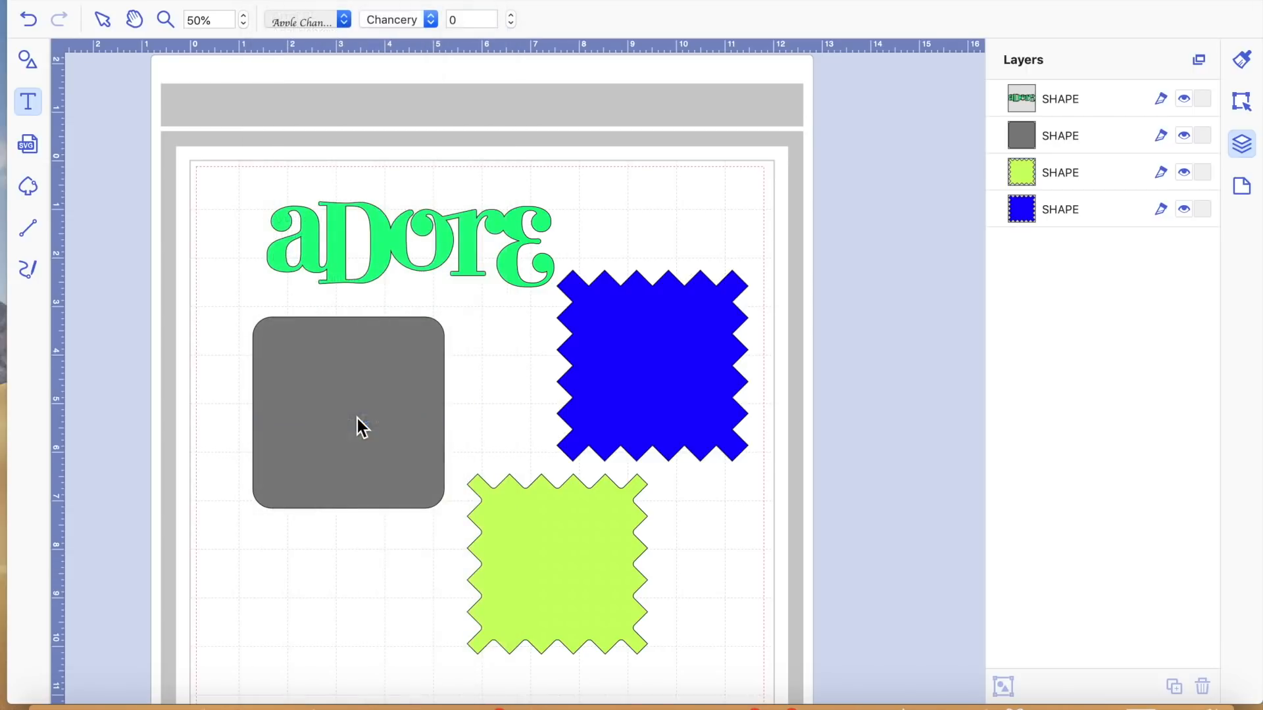
left_click(397, 136)
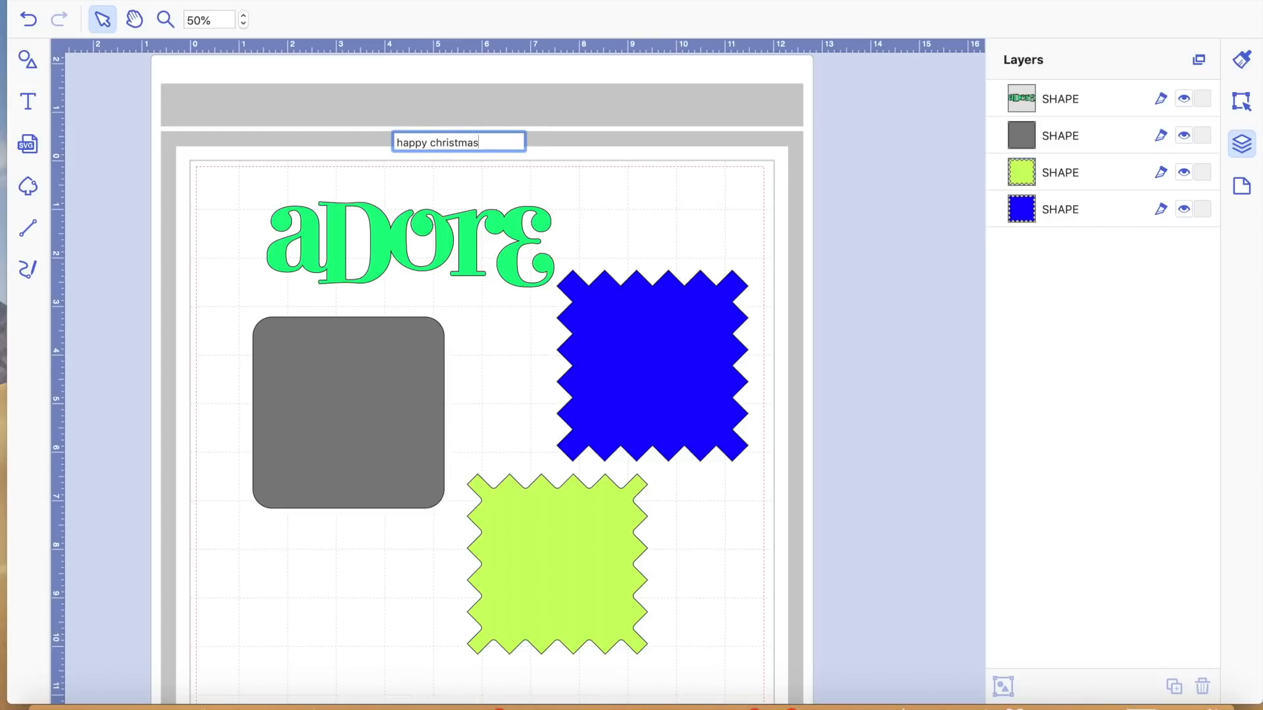
key("Return")
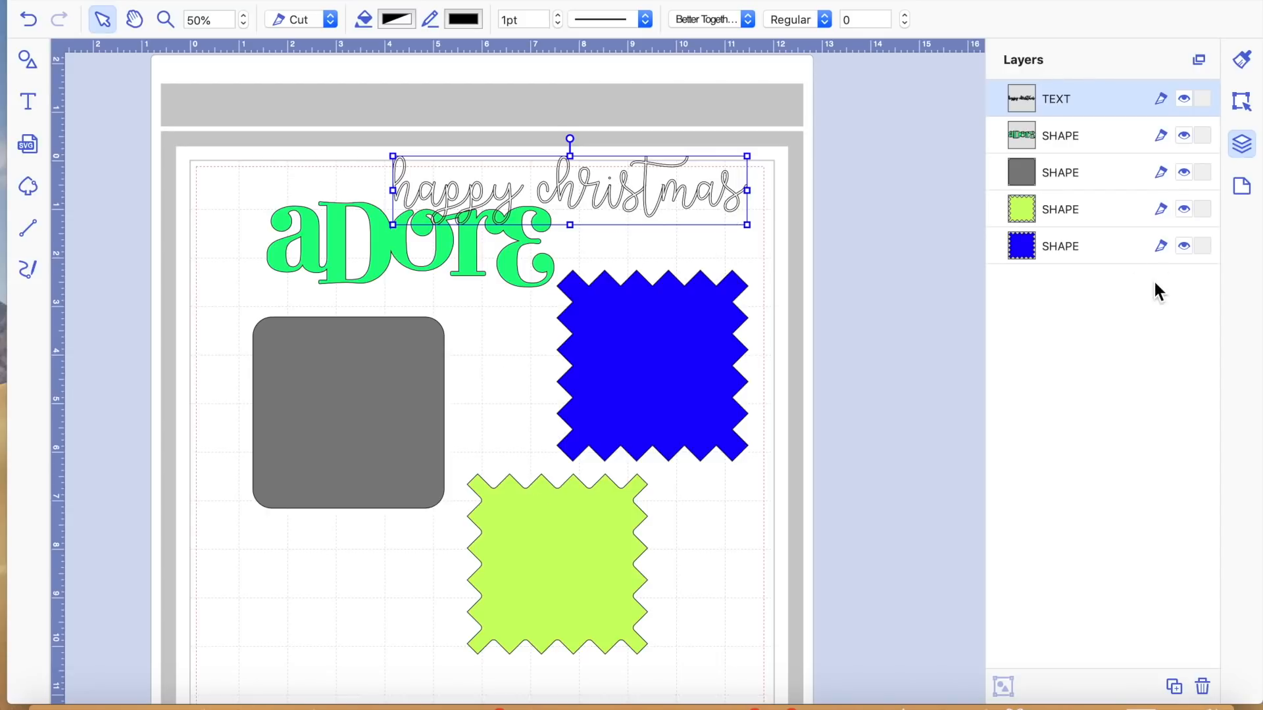
Fill the happy christmas text with orange
left_click(1243, 60)
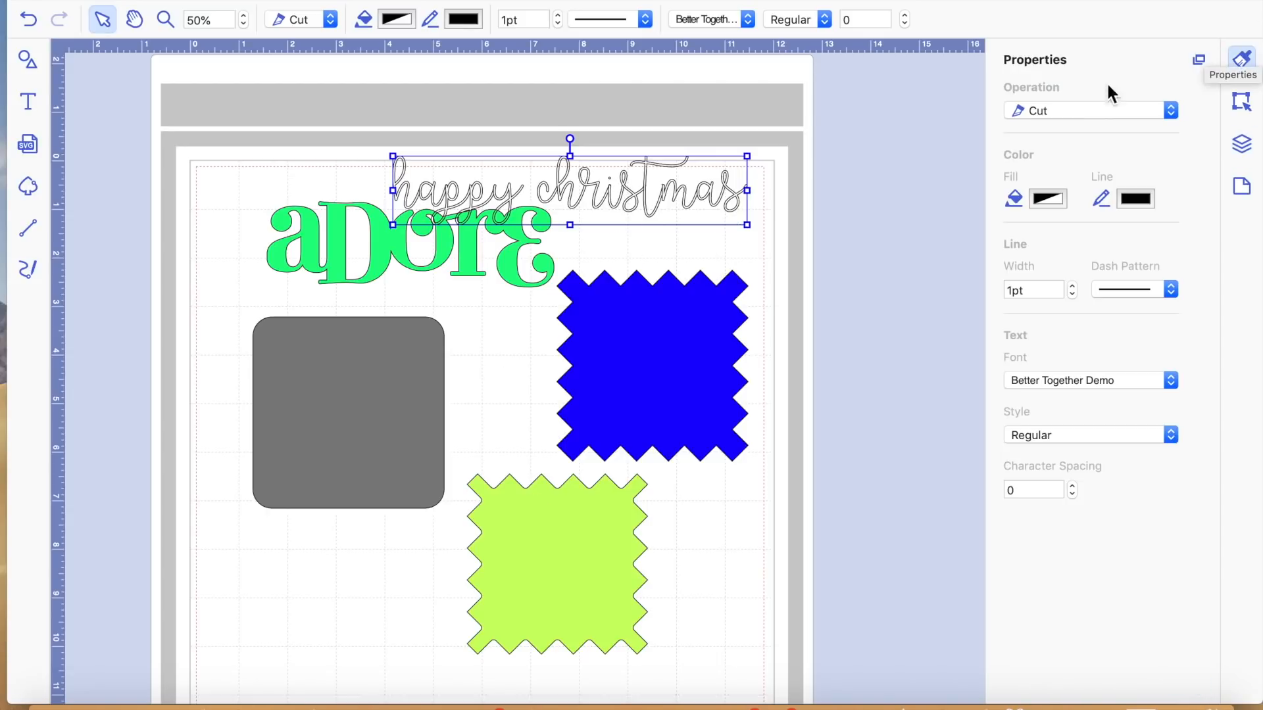
left_click(1047, 198)
left_click(107, 424)
left_click(510, 334)
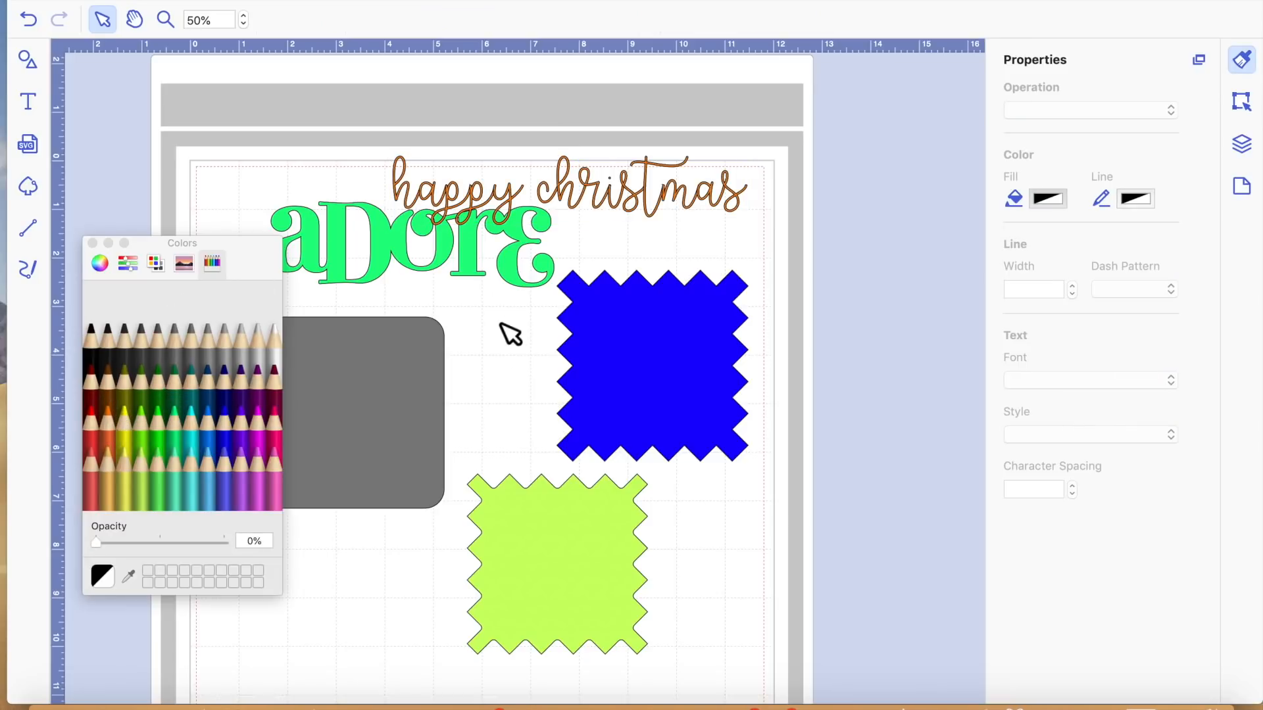
left_click_drag(371, 125, 786, 250)
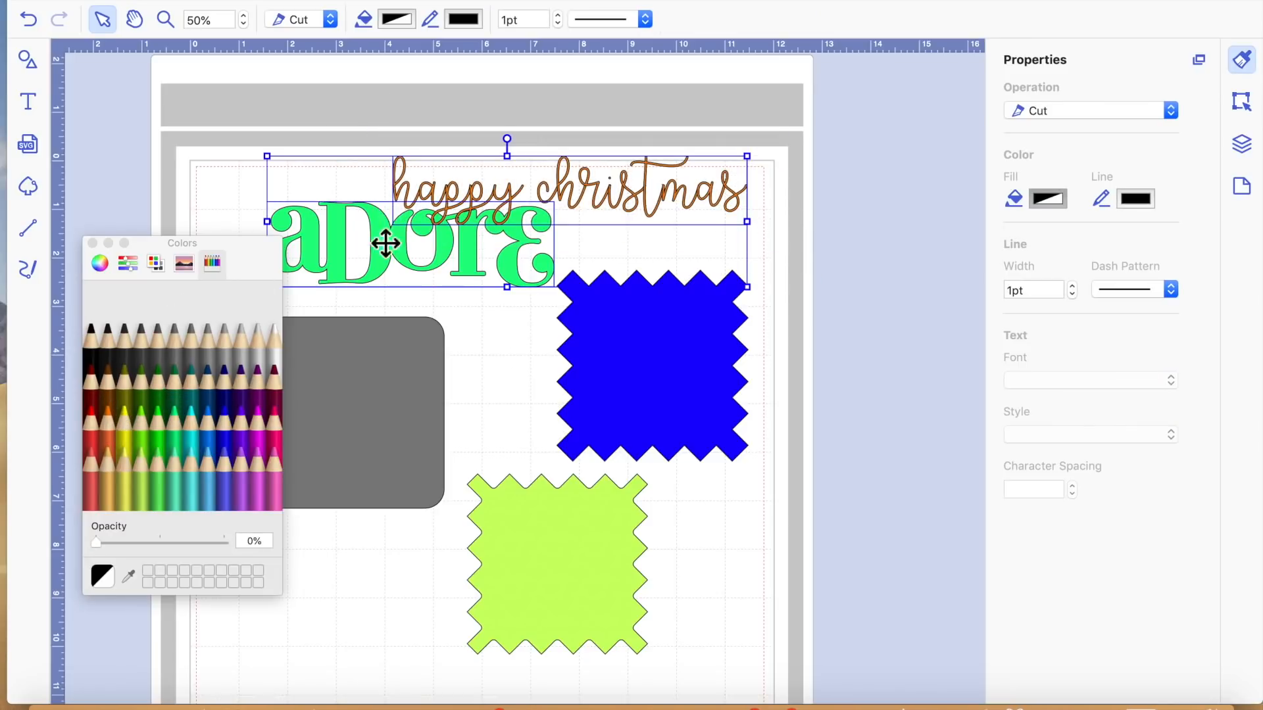
left_click_drag(404, 279, 405, 353)
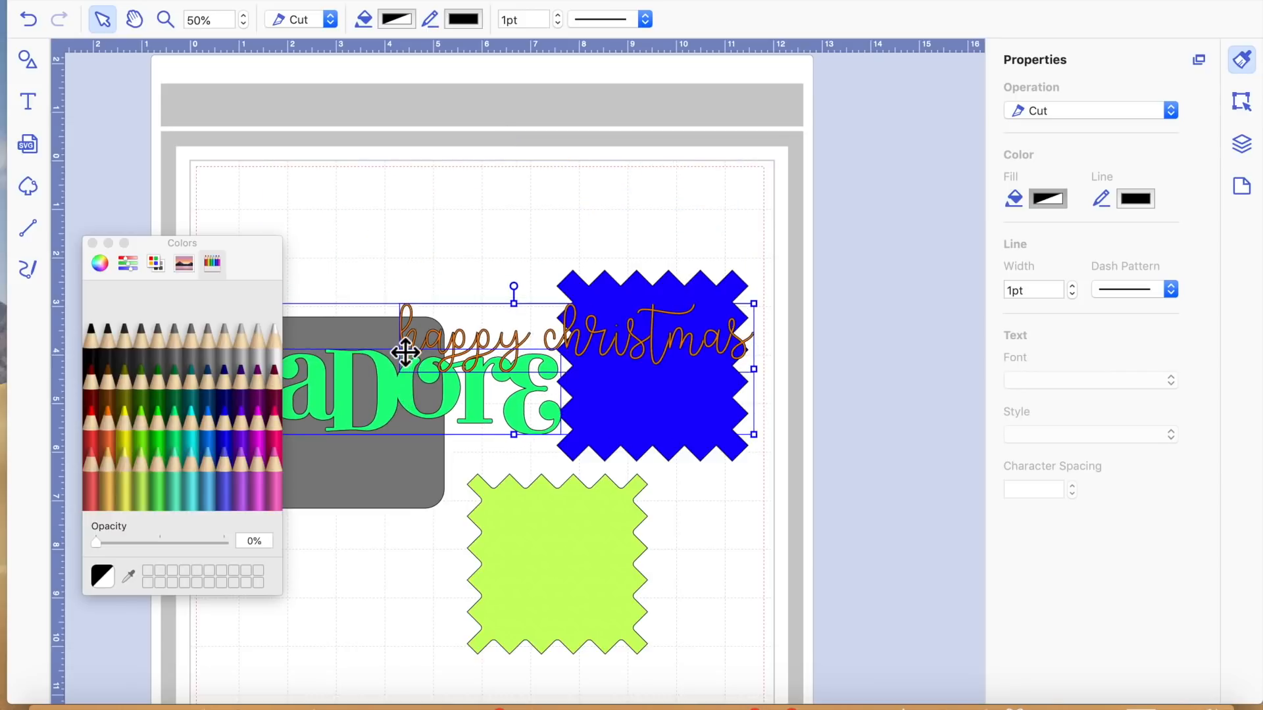
left_click(29, 19)
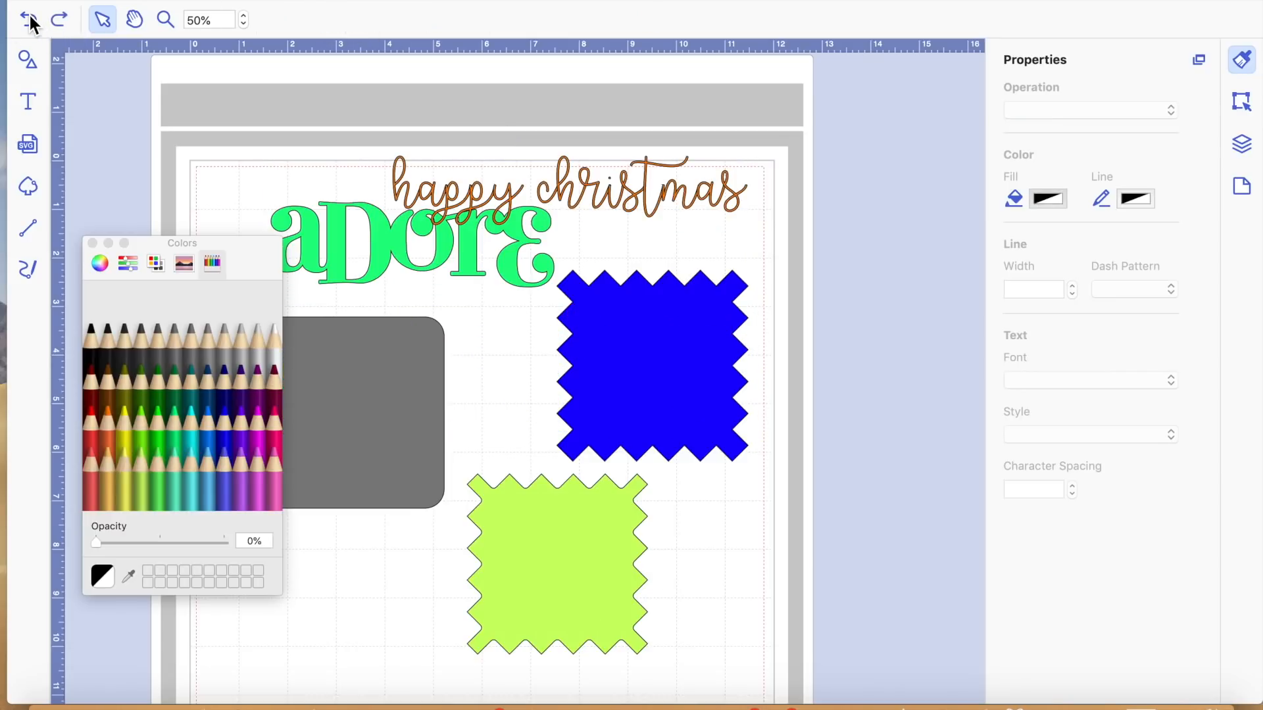
Move the aDorE text straight down so it overlaps the grey square, clear of the happy christmas text
left_click(353, 373)
left_click_drag(479, 246, 450, 431)
left_click(355, 125)
Weld the happy christmas letters together, move the text to about X 2.63", Y 0.24", and inspect the joined outlines up close
left_click_drag(347, 127, 760, 248)
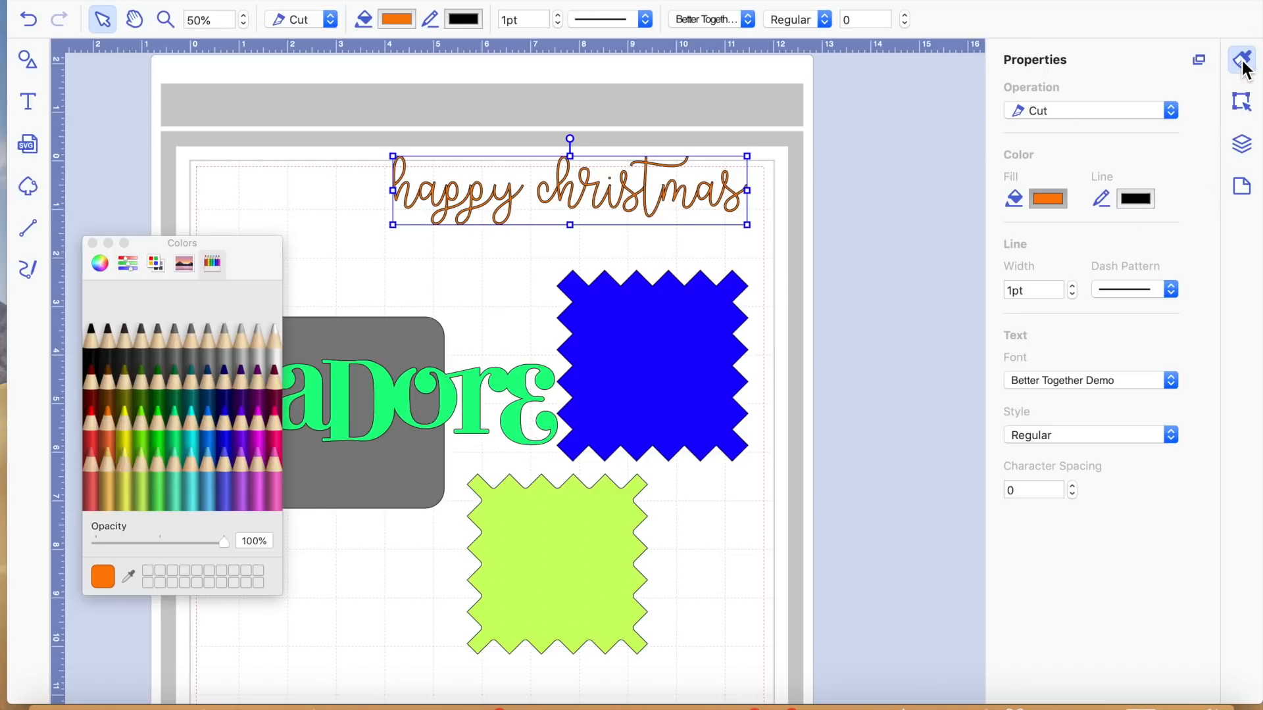
left_click(1241, 100)
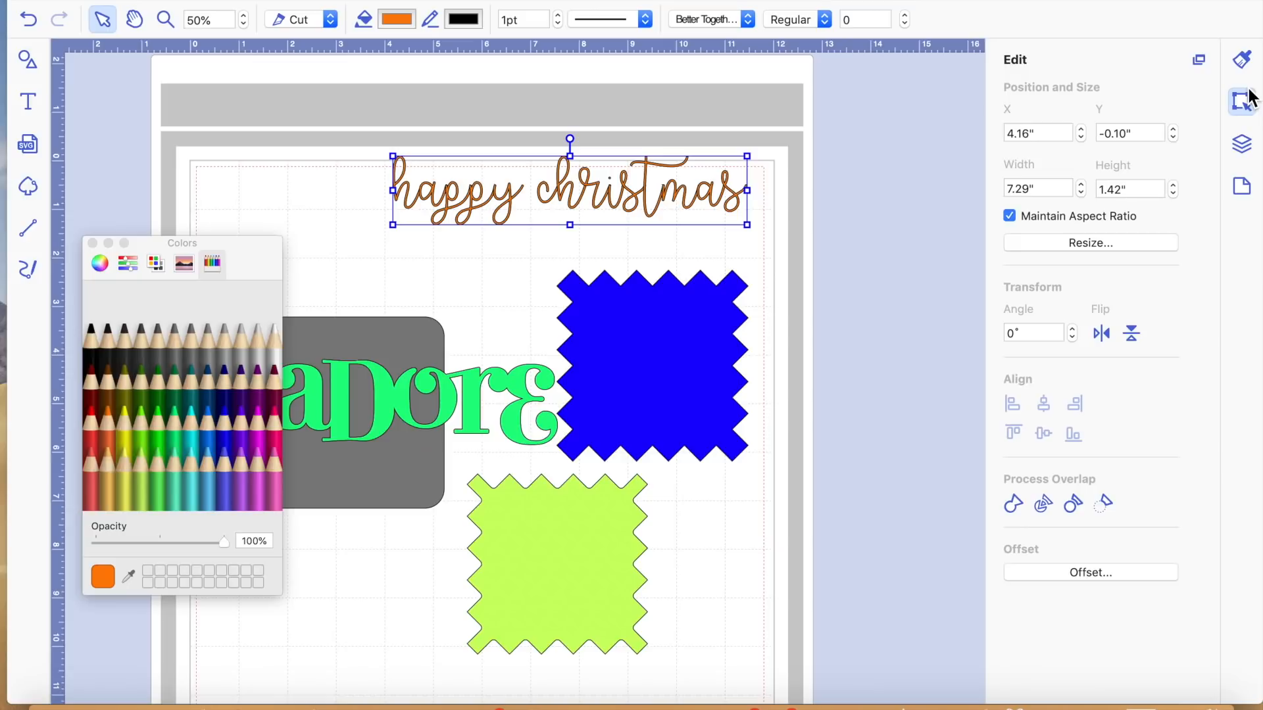
left_click(1013, 505)
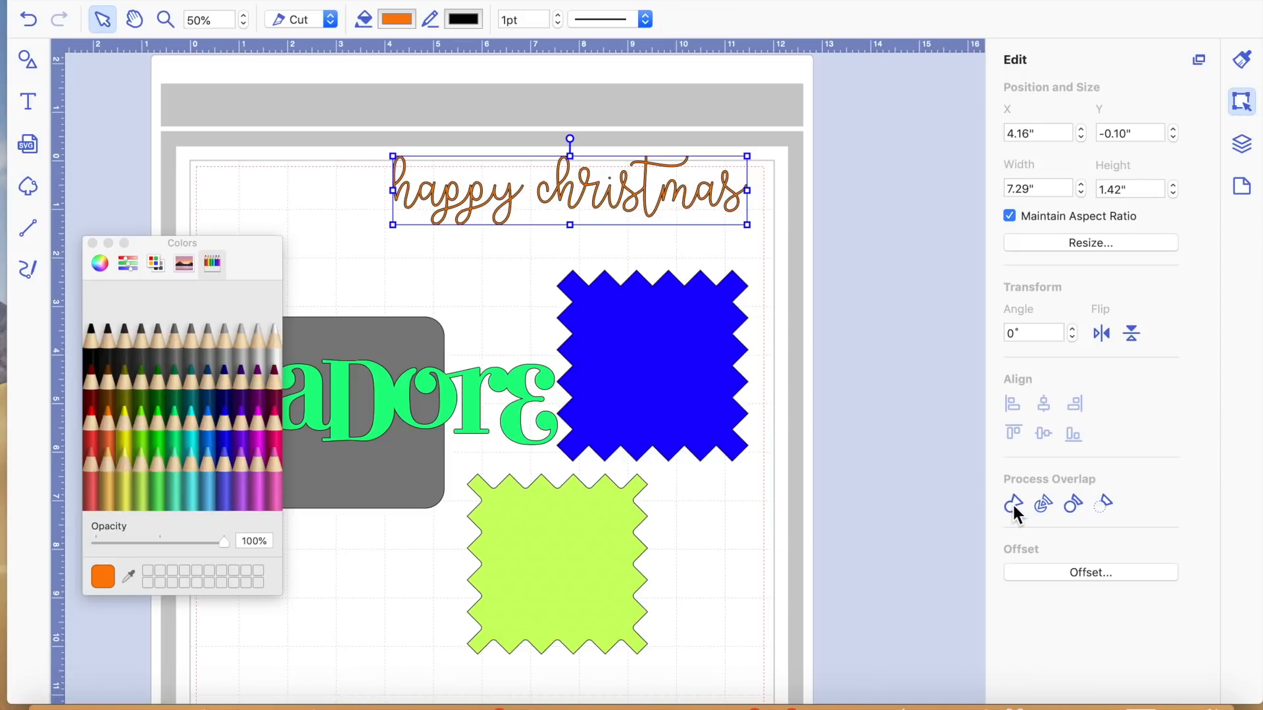
left_click(578, 212)
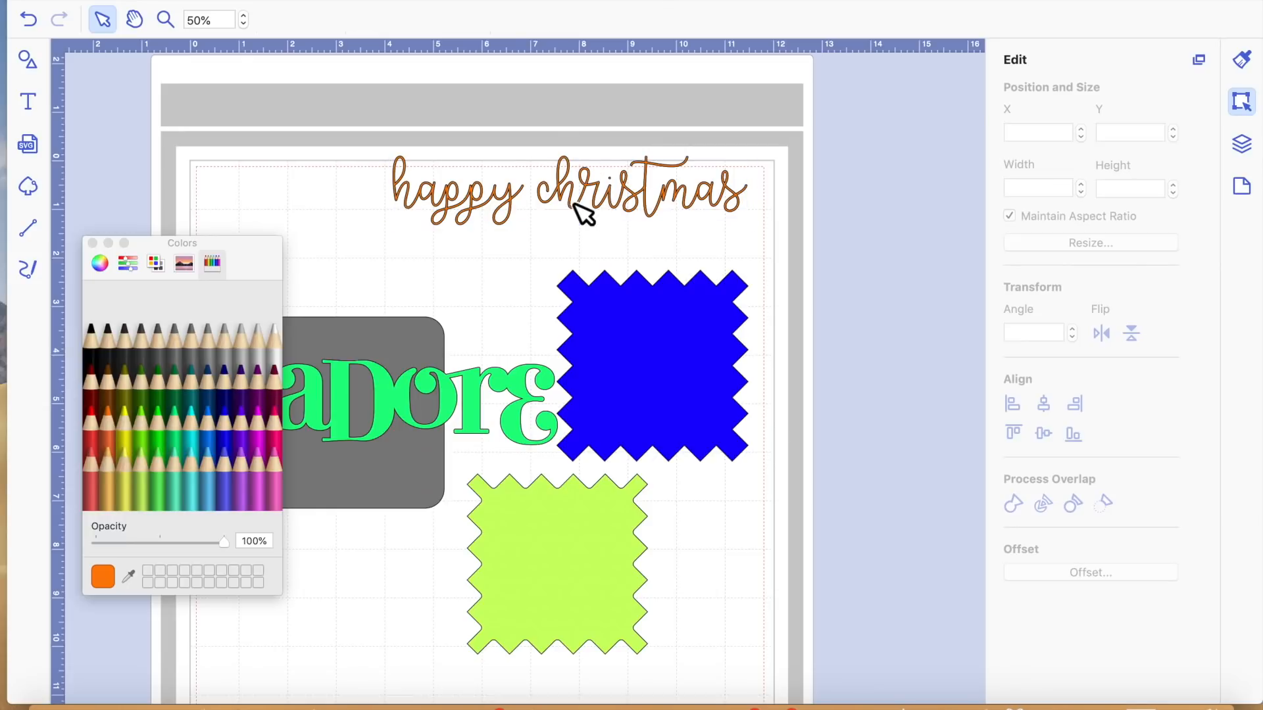
left_click_drag(592, 189, 518, 206)
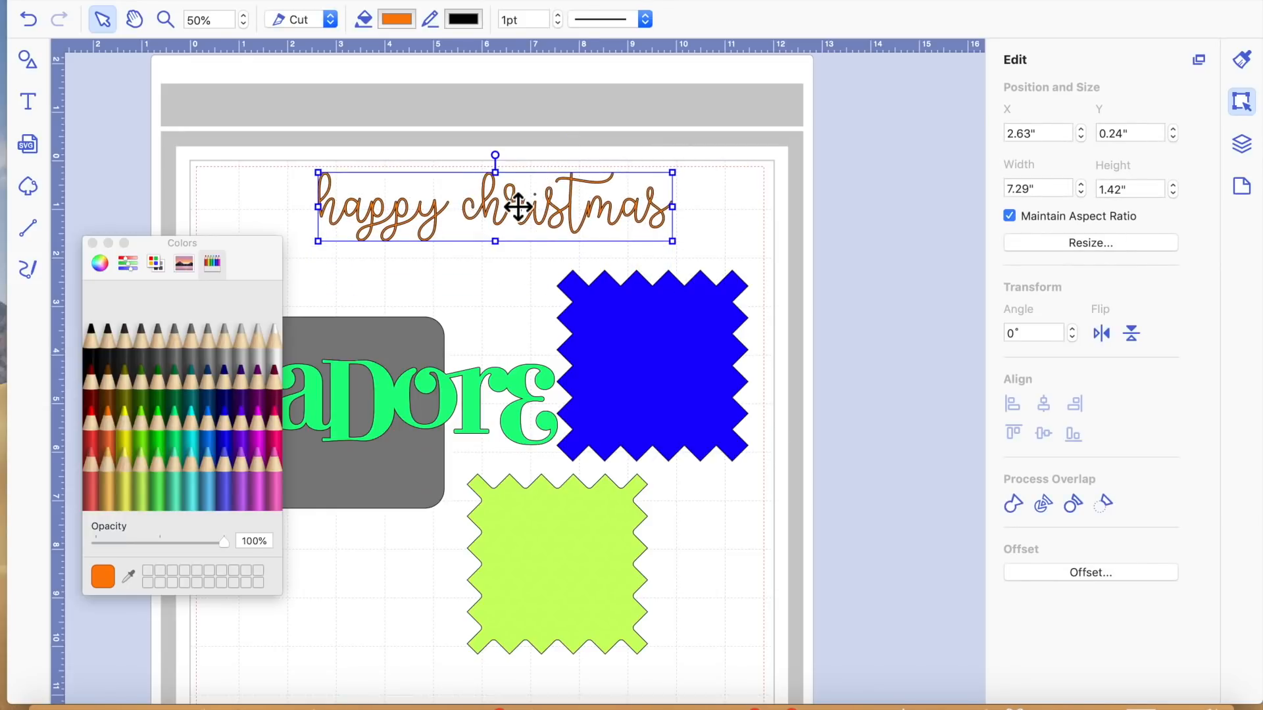
left_click(165, 19)
left_click(359, 234)
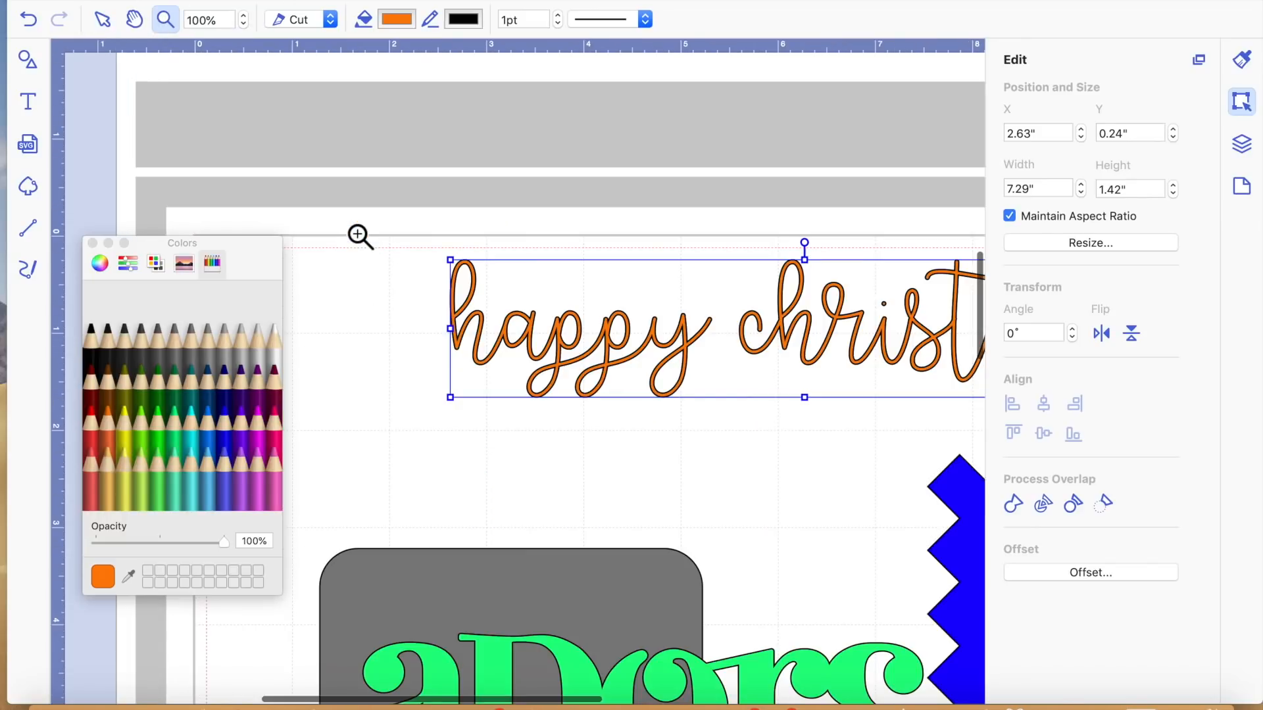
left_click(605, 373)
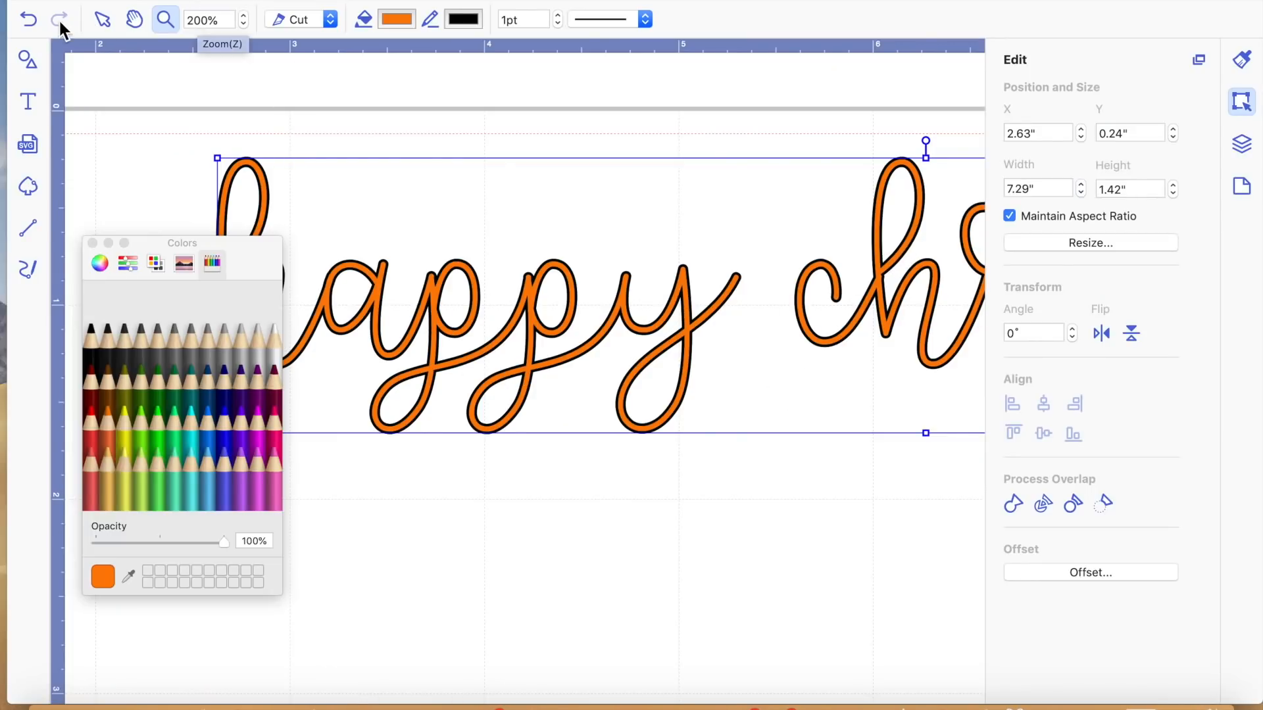
Undo the latest edits to the happy christmas text and the move of the aDorE text
left_click(29, 21)
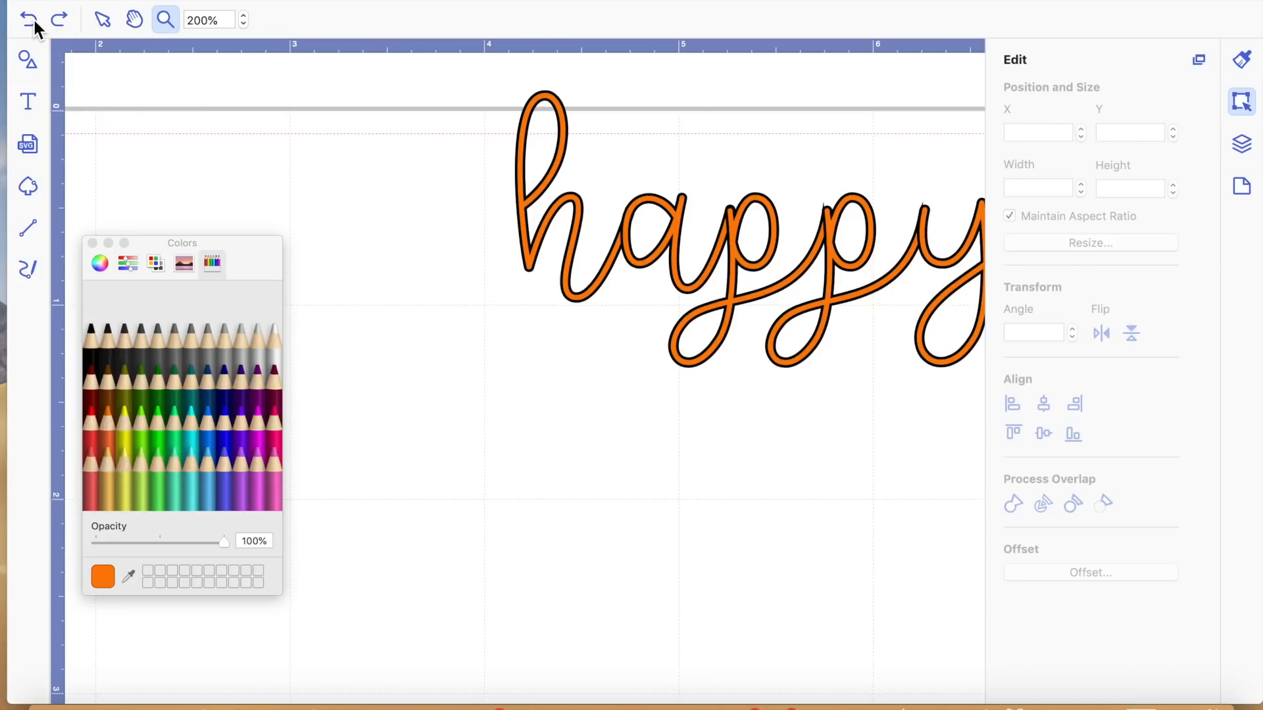
left_click(34, 25)
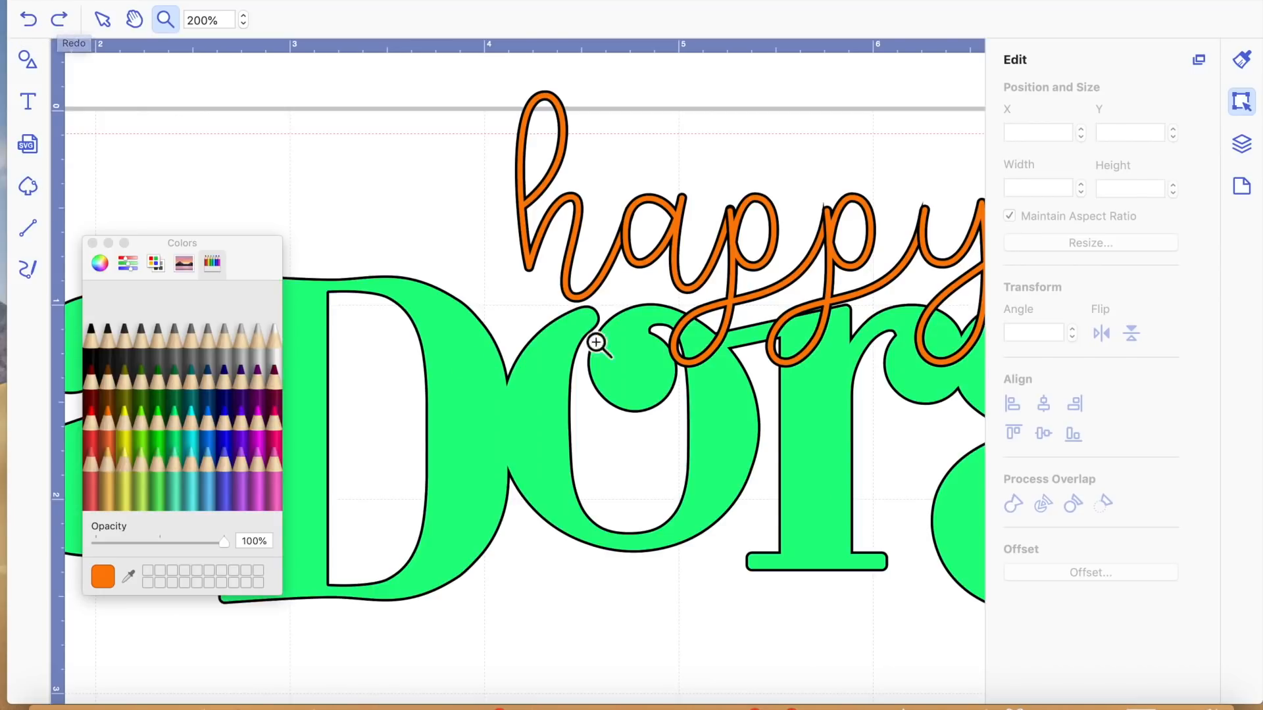
left_click(247, 25)
left_click(247, 25)
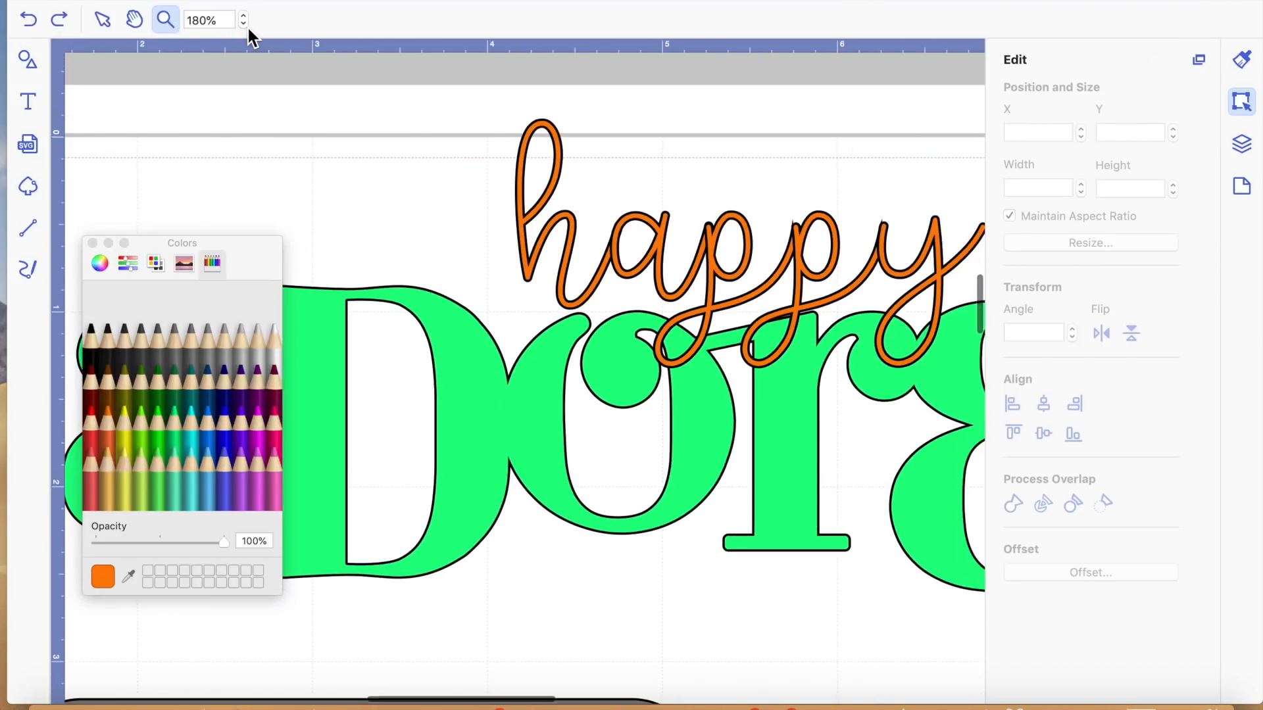
left_click(246, 25)
left_click(246, 25)
left_click(246, 25)
left_click(246, 25)
left_click(247, 25)
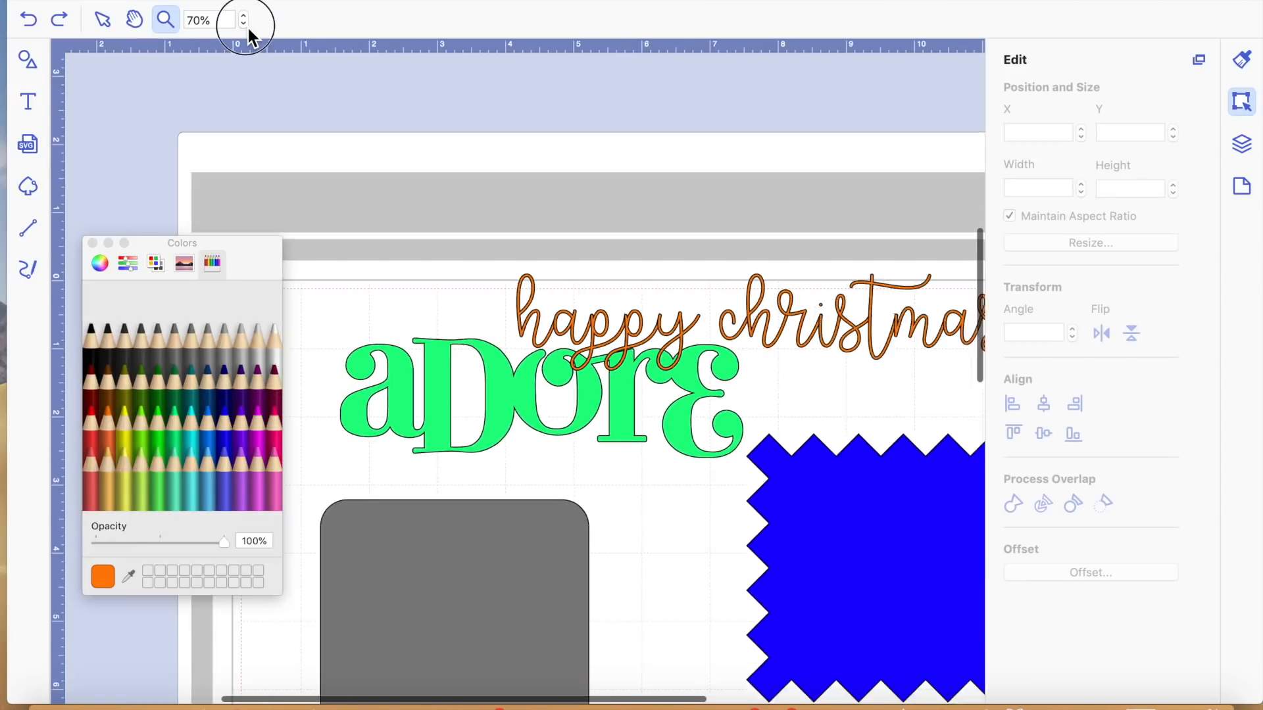
left_click(246, 25)
left_click(247, 25)
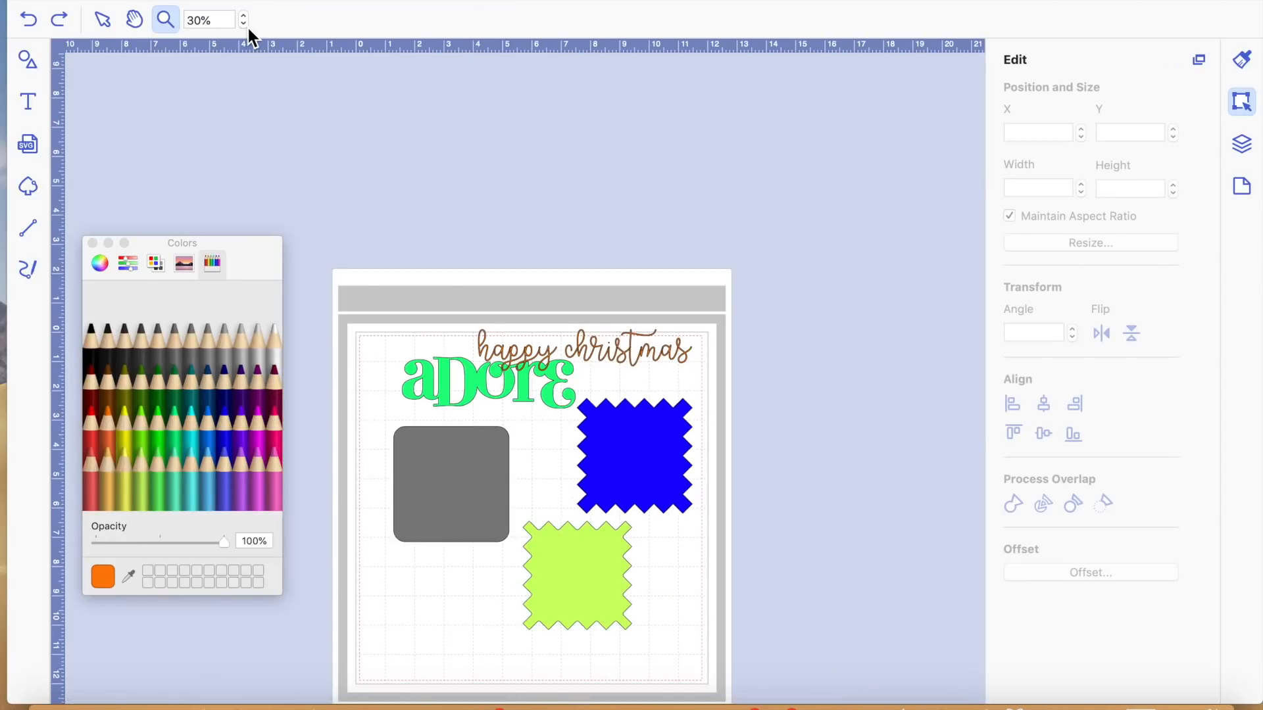
left_click(600, 478)
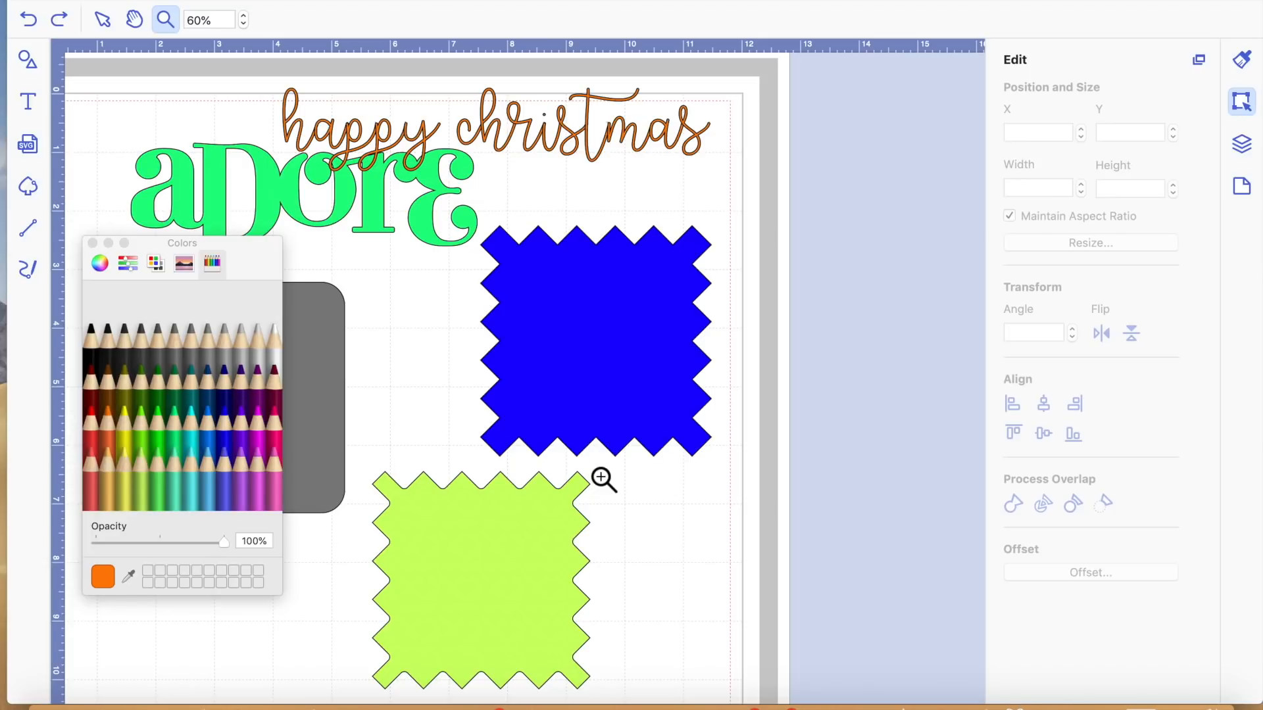
Dismiss the color palette, examine the Image Tracing options and image file chooser, and leave tracing without choosing an image
left_click(93, 243)
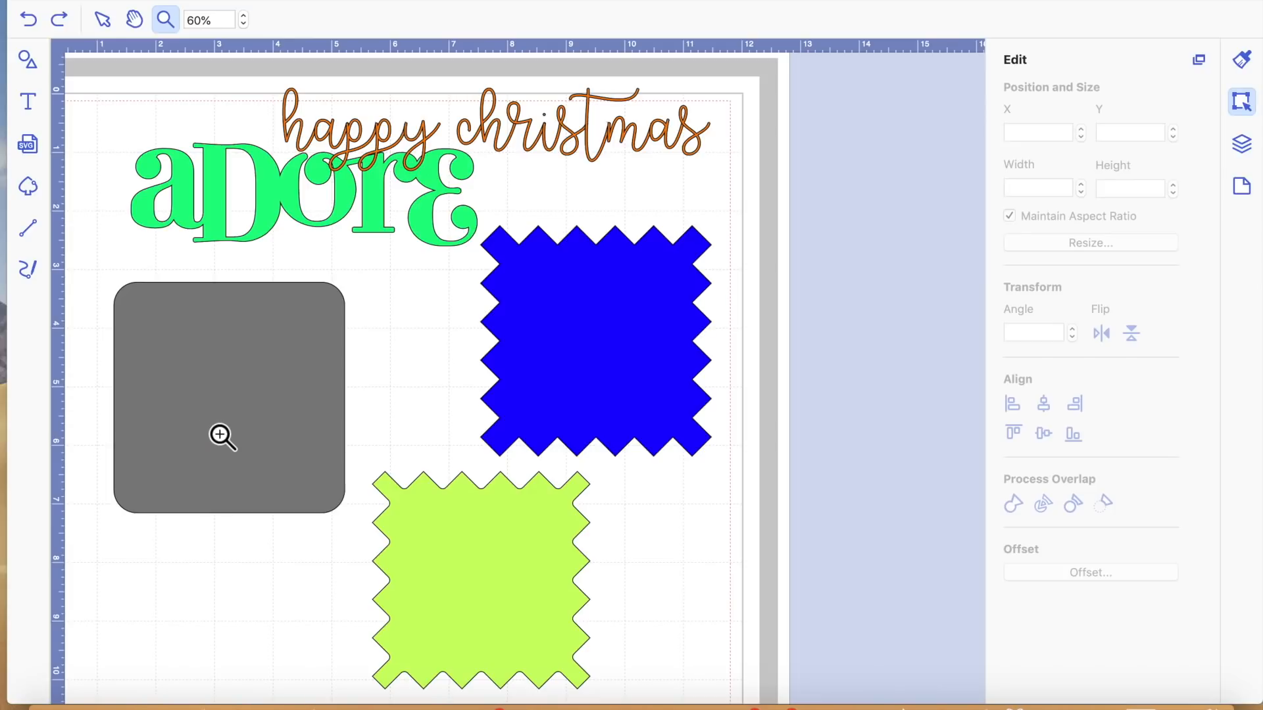
left_click(34, 190)
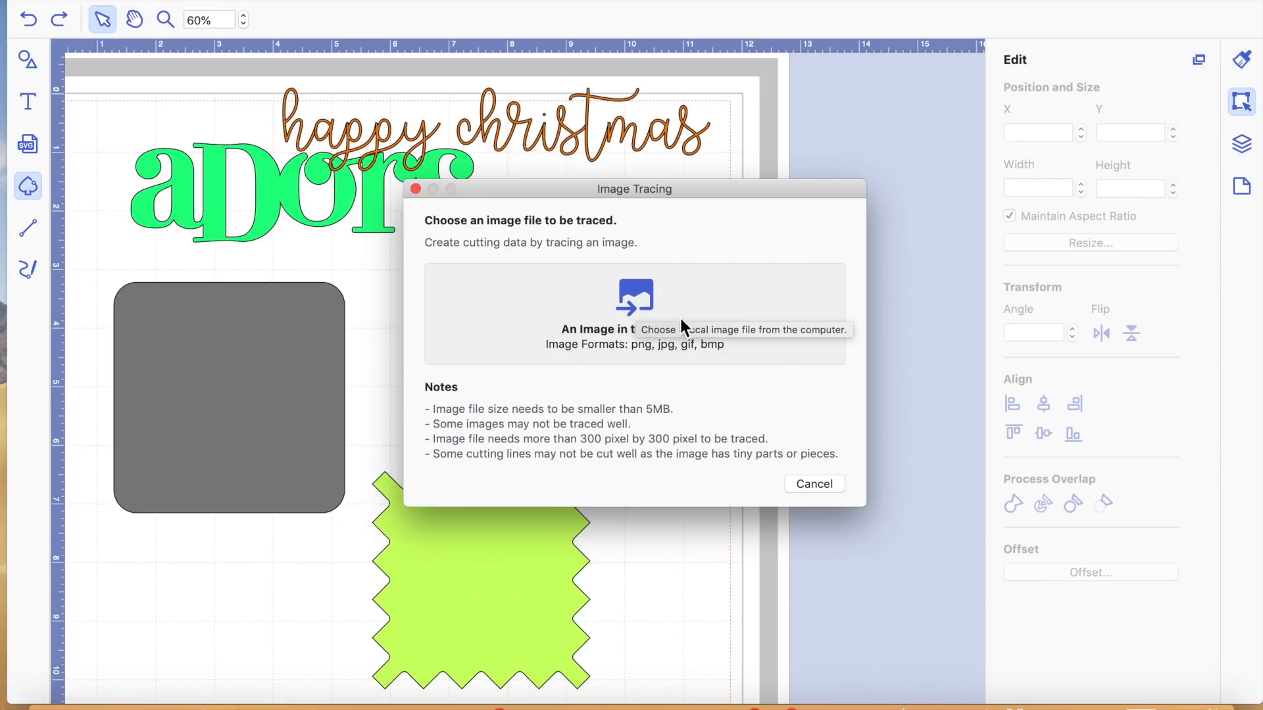
left_click(639, 301)
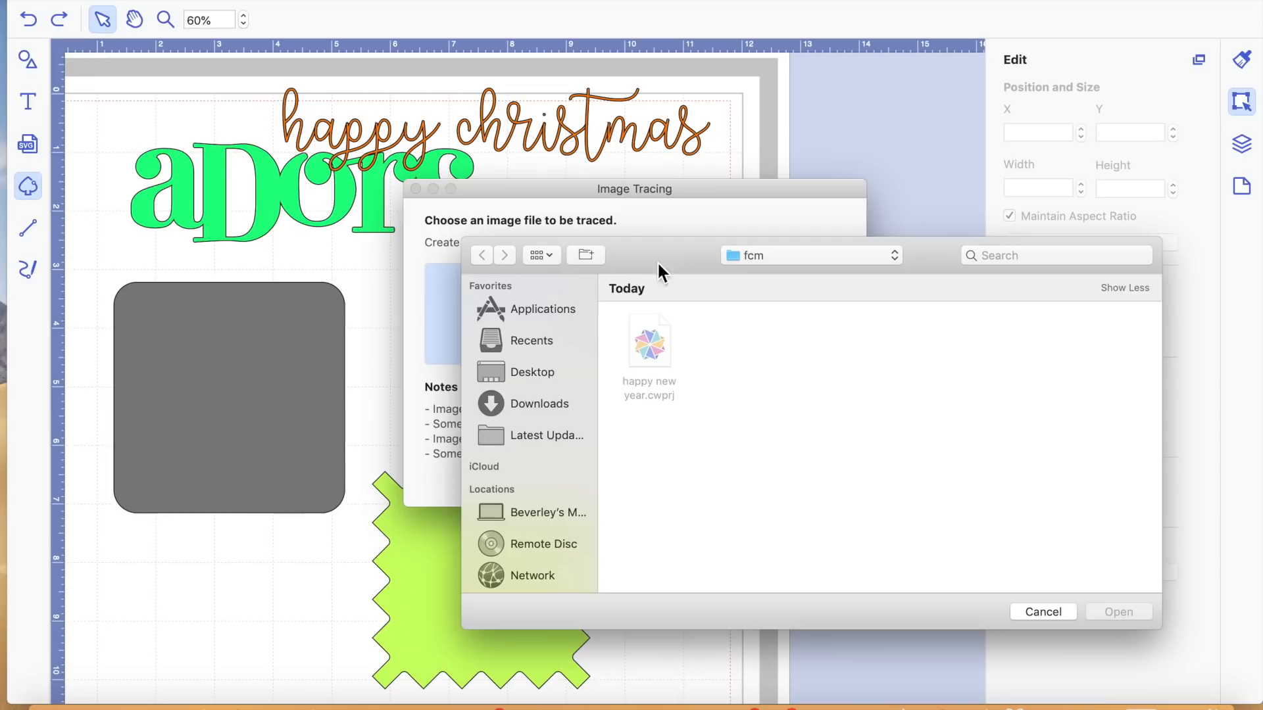
left_click(1061, 616)
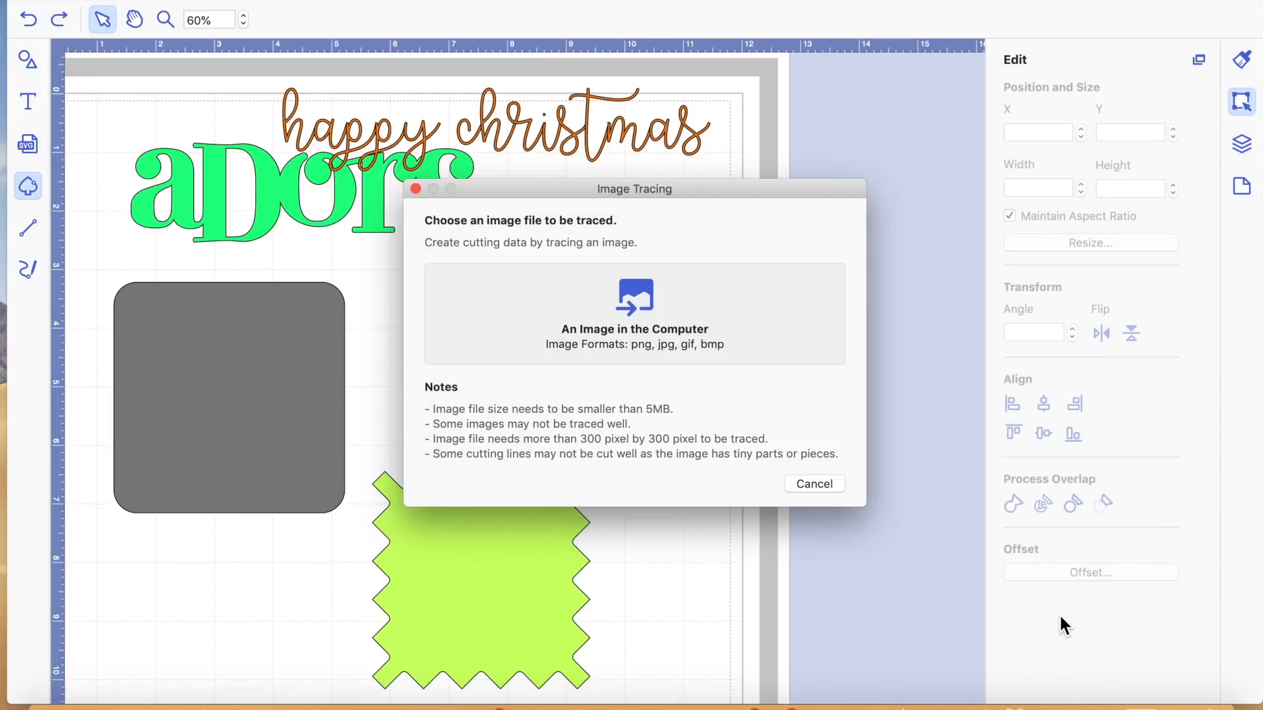
left_click(416, 189)
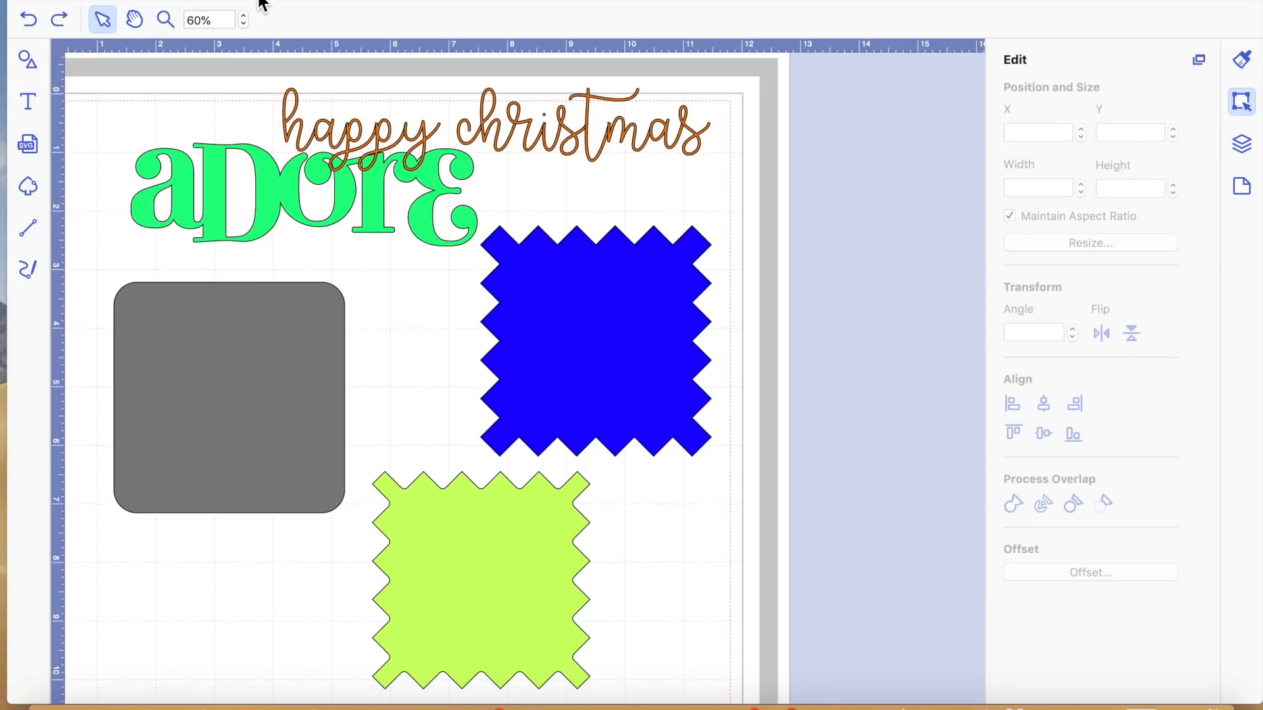
Start a new blank project and discard the unsaved changes
left_click(231, 0)
left_click(238, 1)
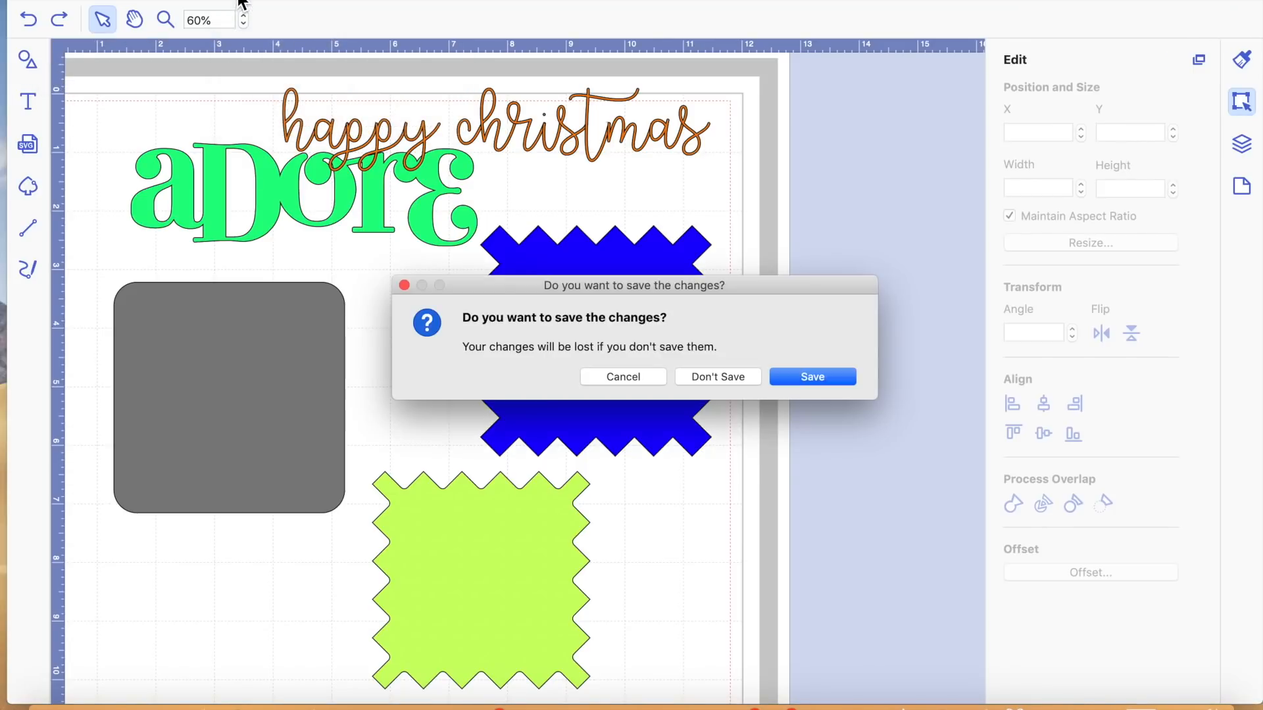
left_click(726, 378)
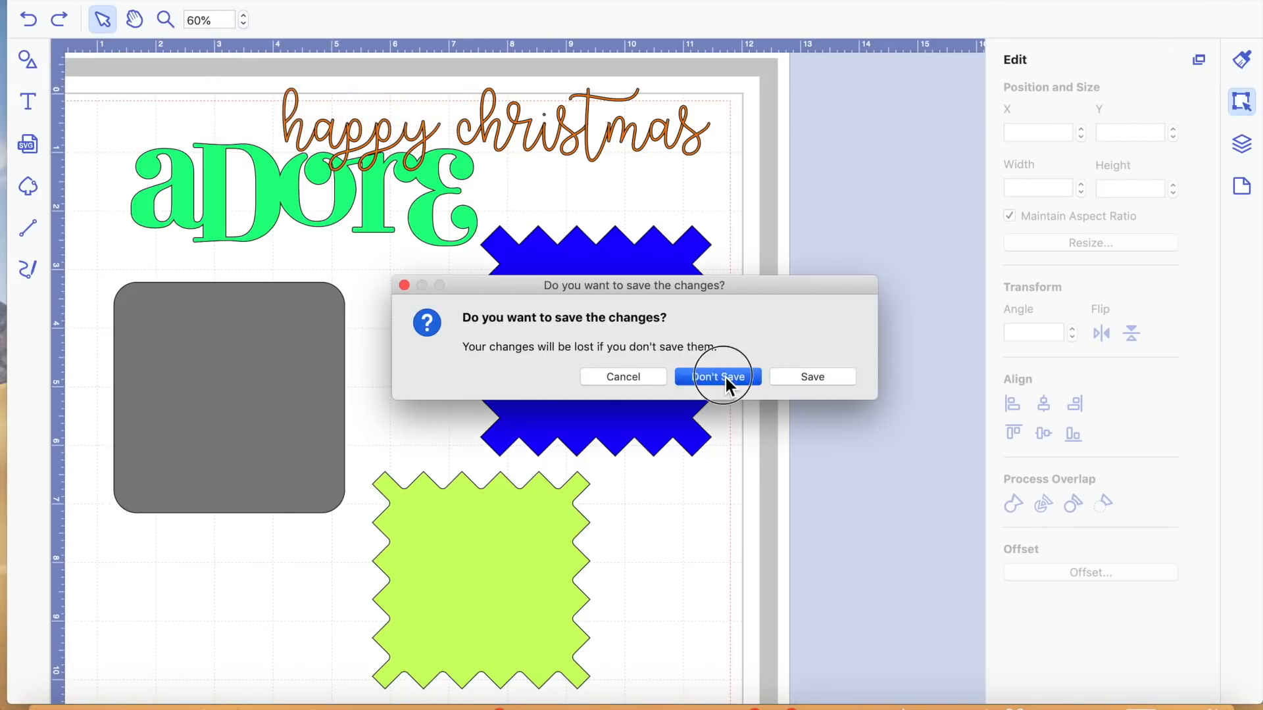
Open the file chooser for importing from the computer and look through the Downloads and Desktop folders
left_click(27, 144)
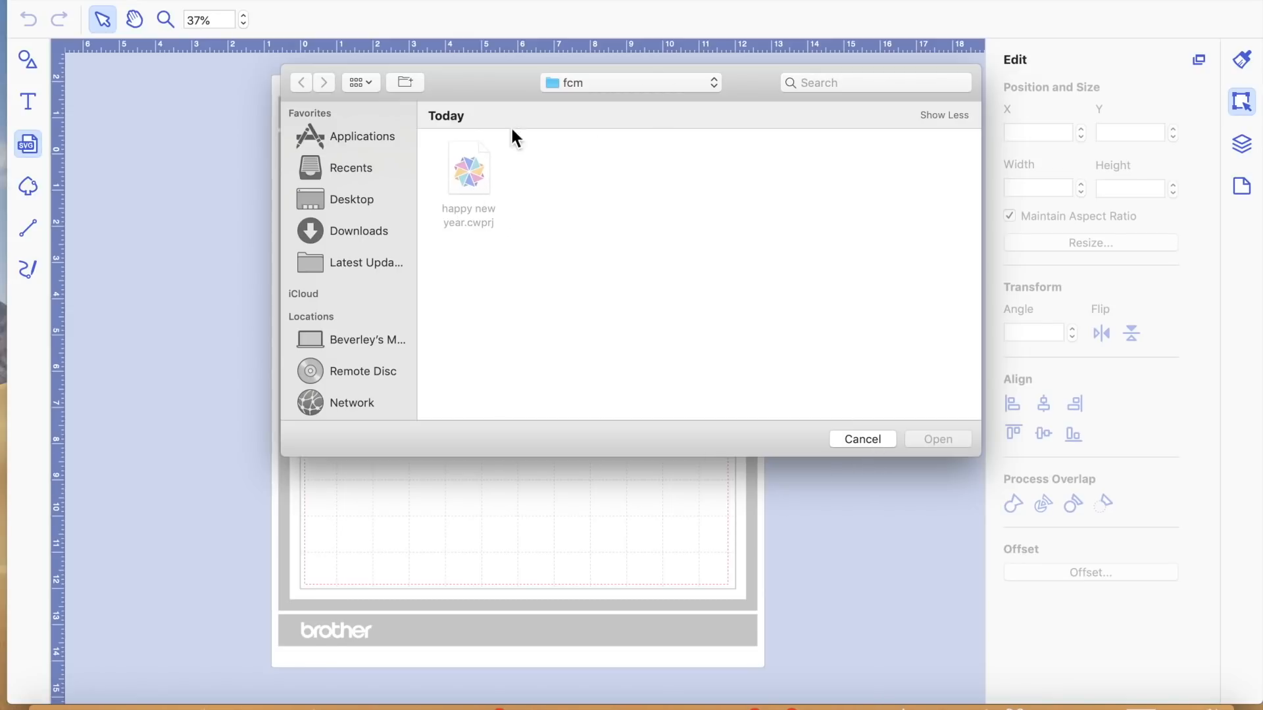
left_click(886, 441)
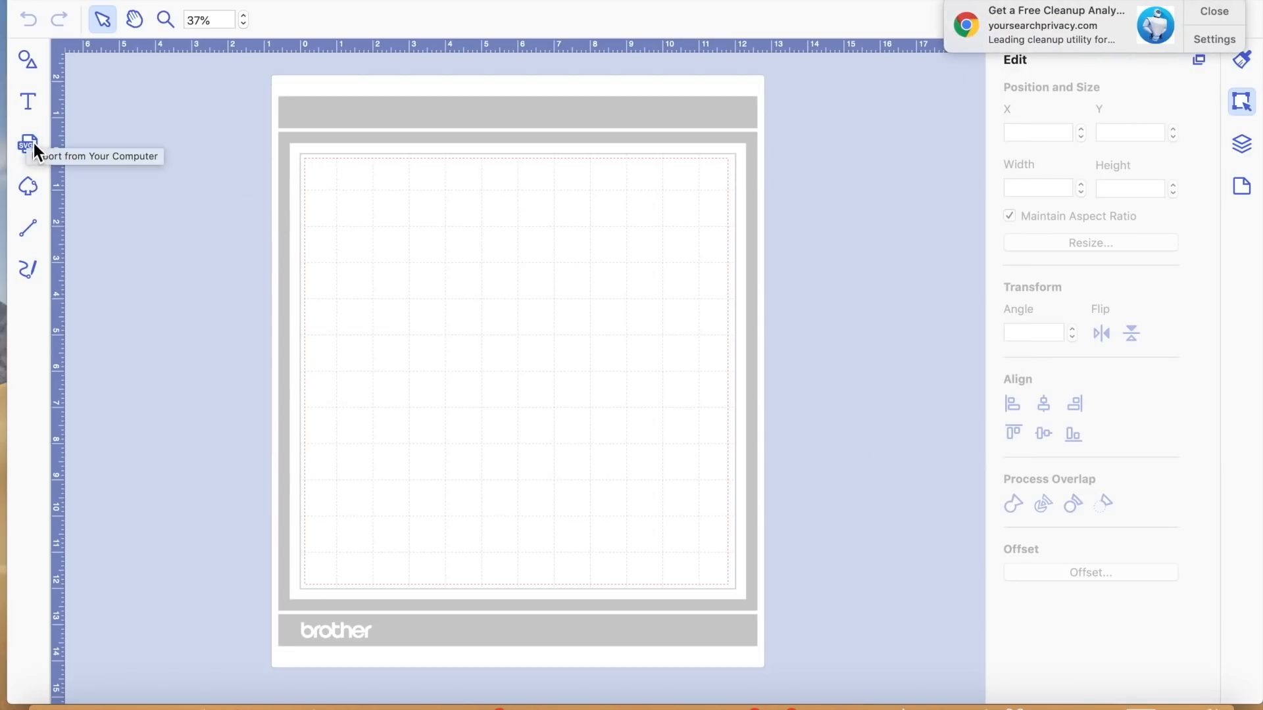
left_click(232, 0)
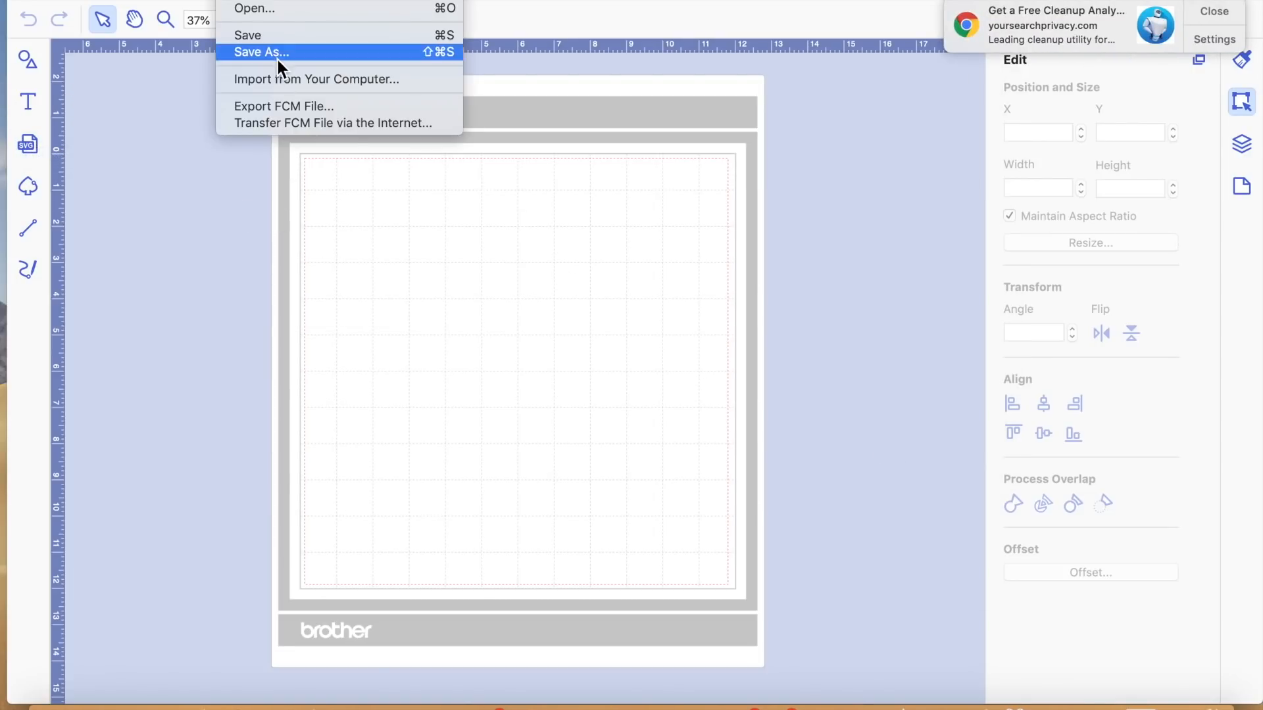
left_click(279, 81)
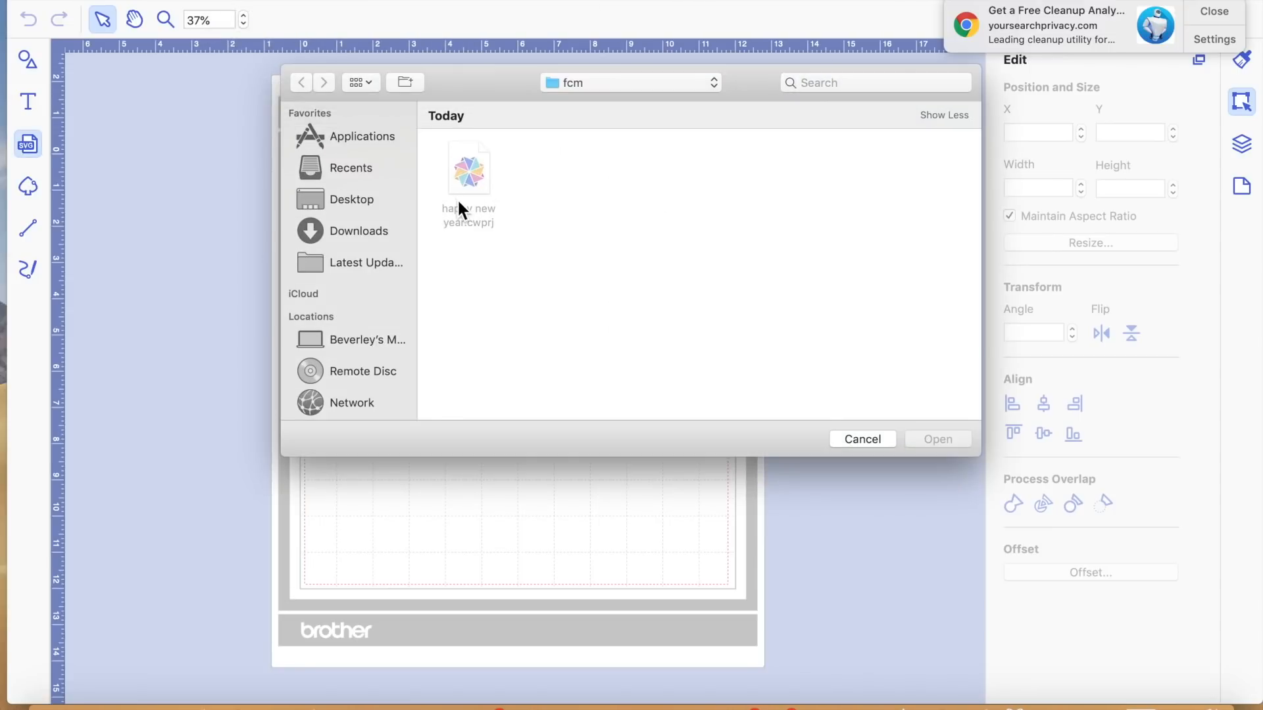
left_click(357, 240)
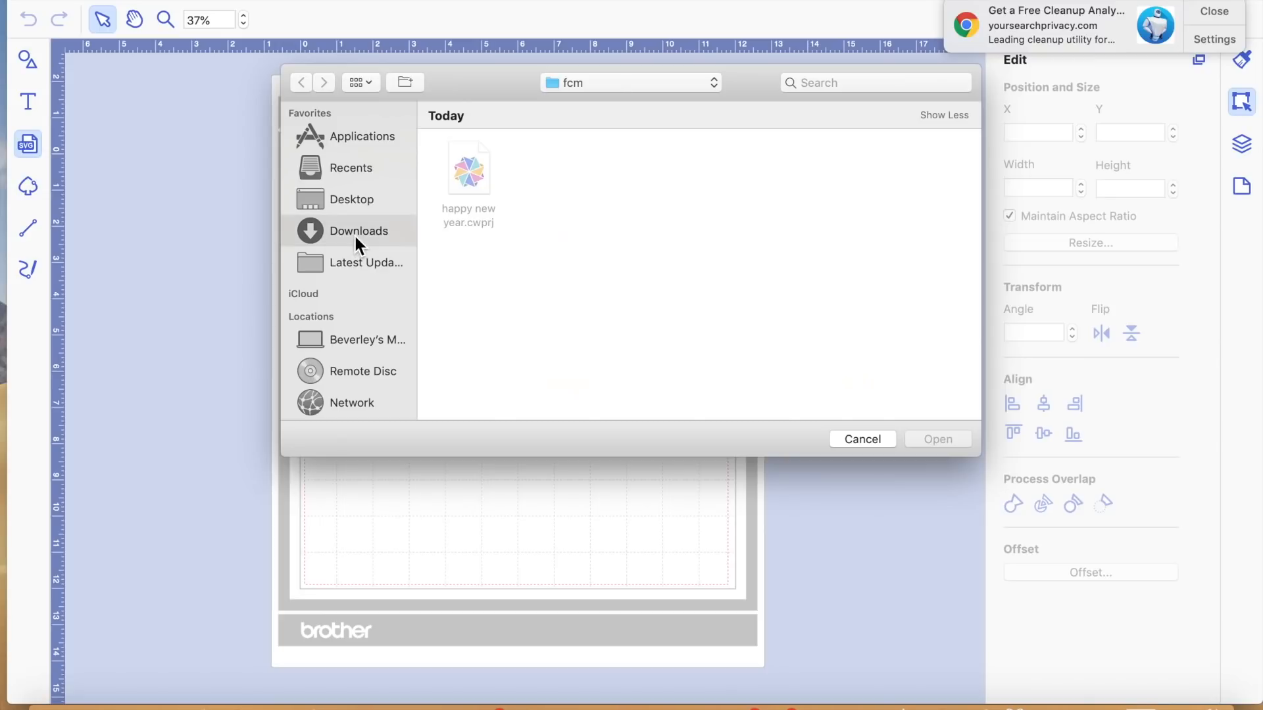
scroll(637, 243, "down", 2)
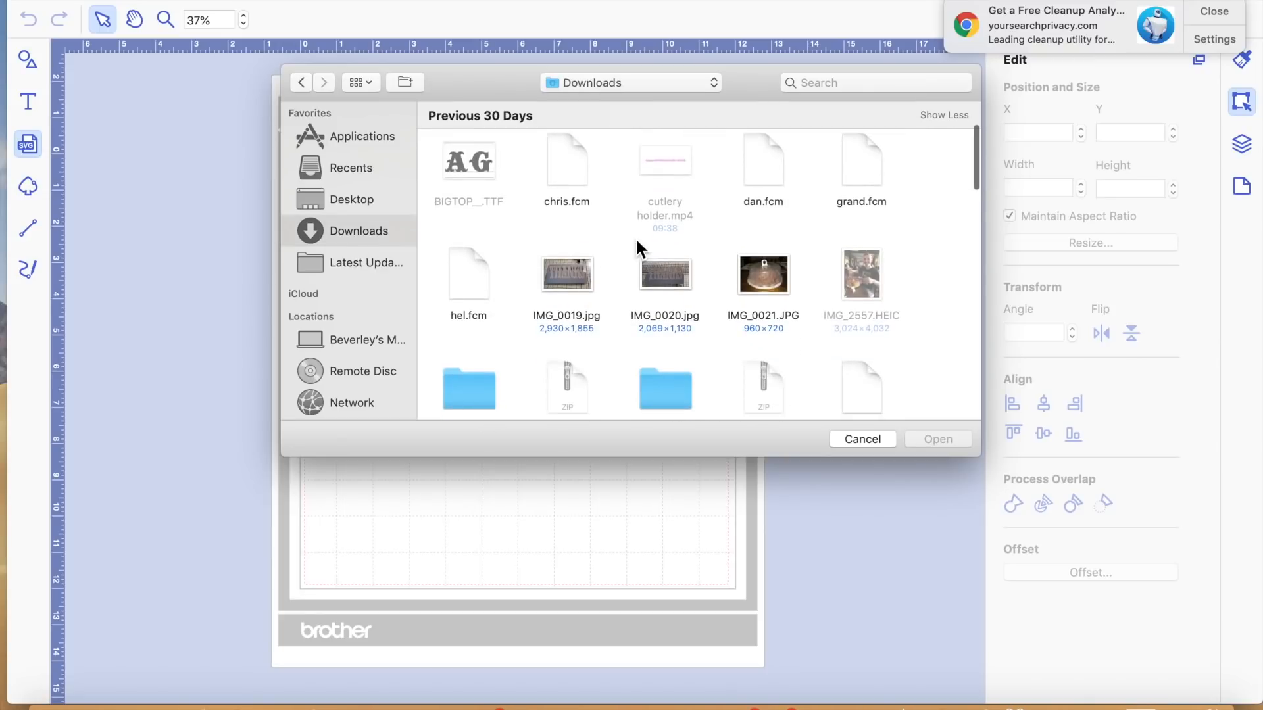
left_click(363, 201)
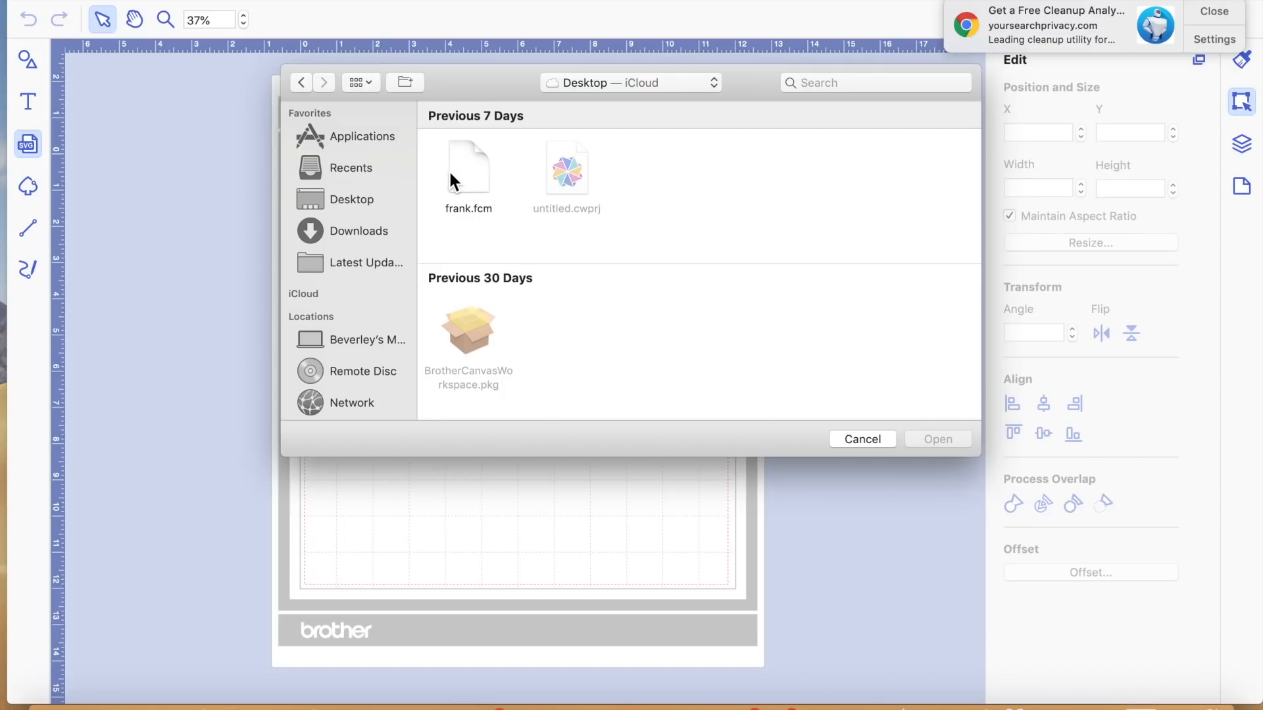
Examine the files in the Downloads folder for importable formats, and return to the Desktop folder
left_click(365, 230)
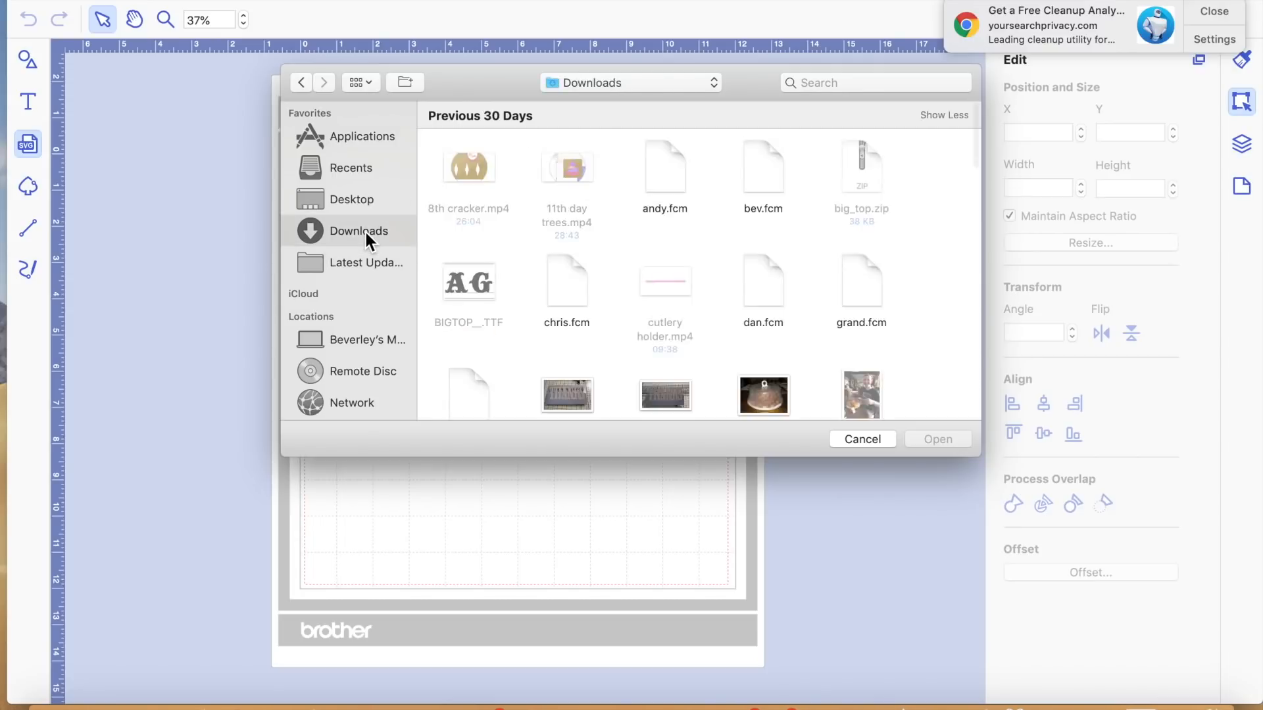
scroll(566, 285, "down", 2)
scroll(568, 291, "down", 5)
scroll(567, 290, "up", 4)
scroll(567, 285, "up", 3)
scroll(566, 286, "down", 6)
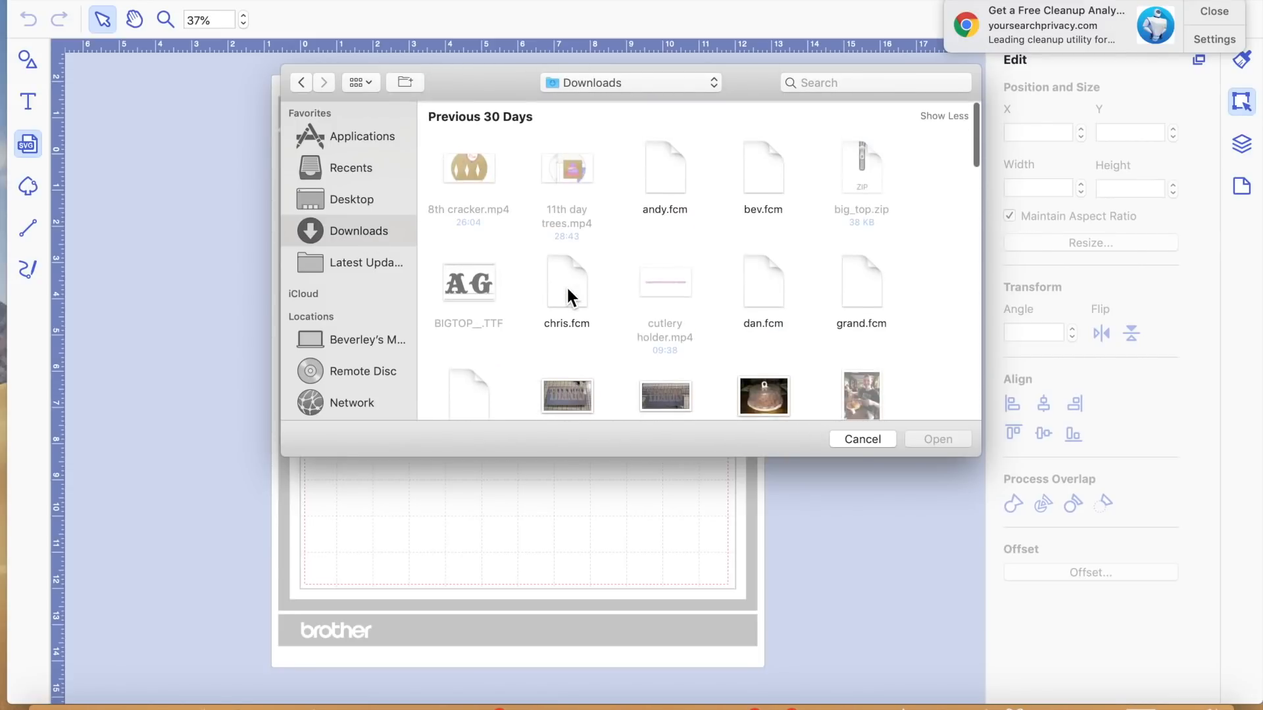
scroll(567, 295, "down", 8)
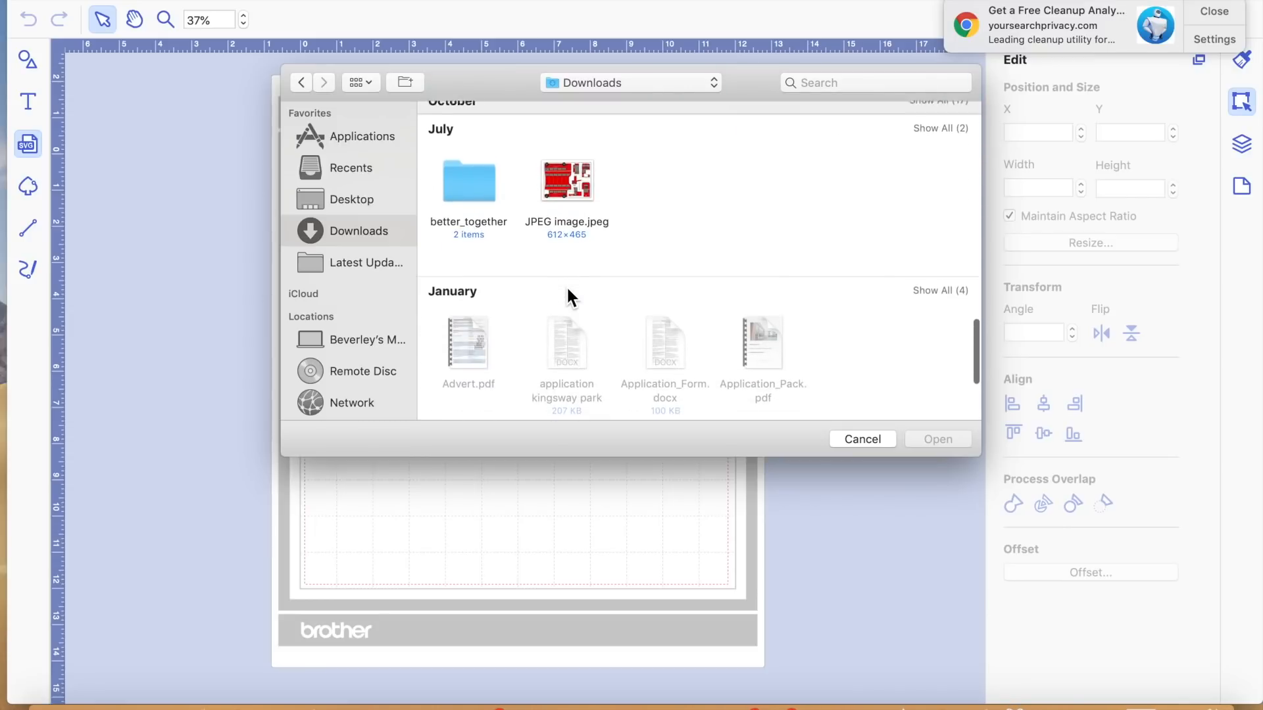
scroll(566, 286, "up", 3)
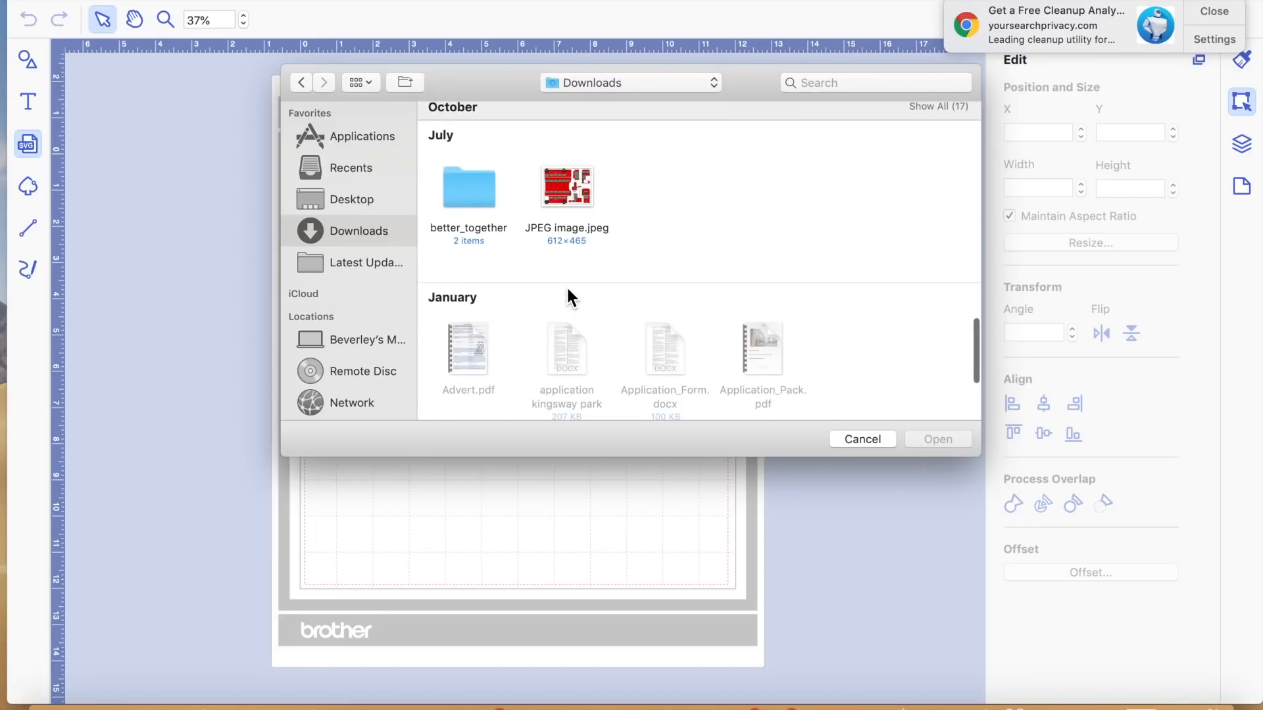
left_click(302, 82)
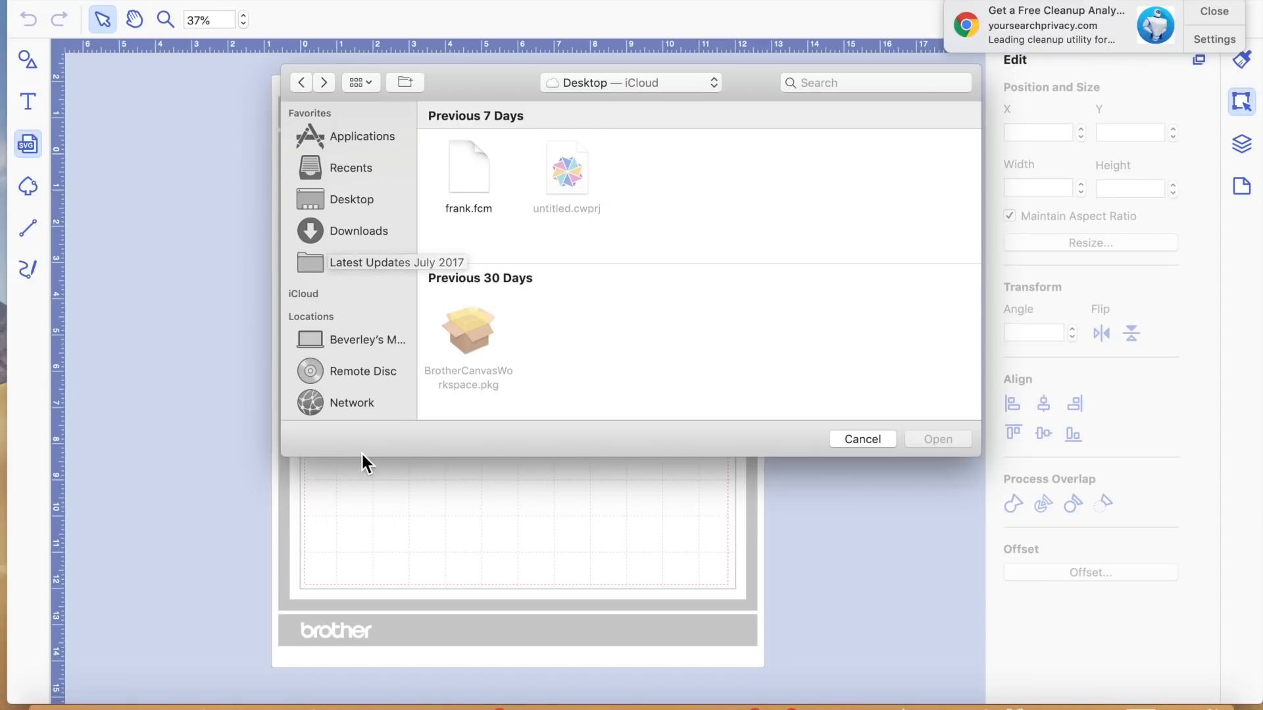
Browse from Macintosh HD through the user's home folder and bevs doc to the fcm folder
left_click(376, 336)
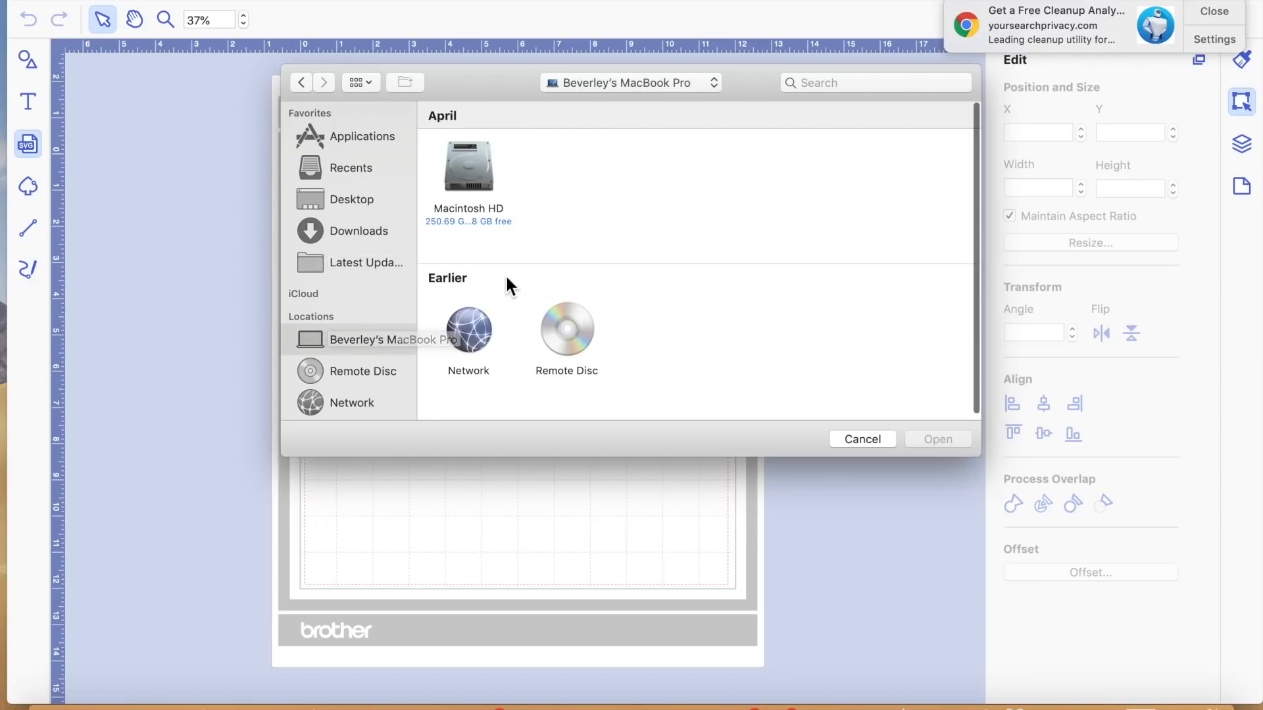
left_click(474, 178)
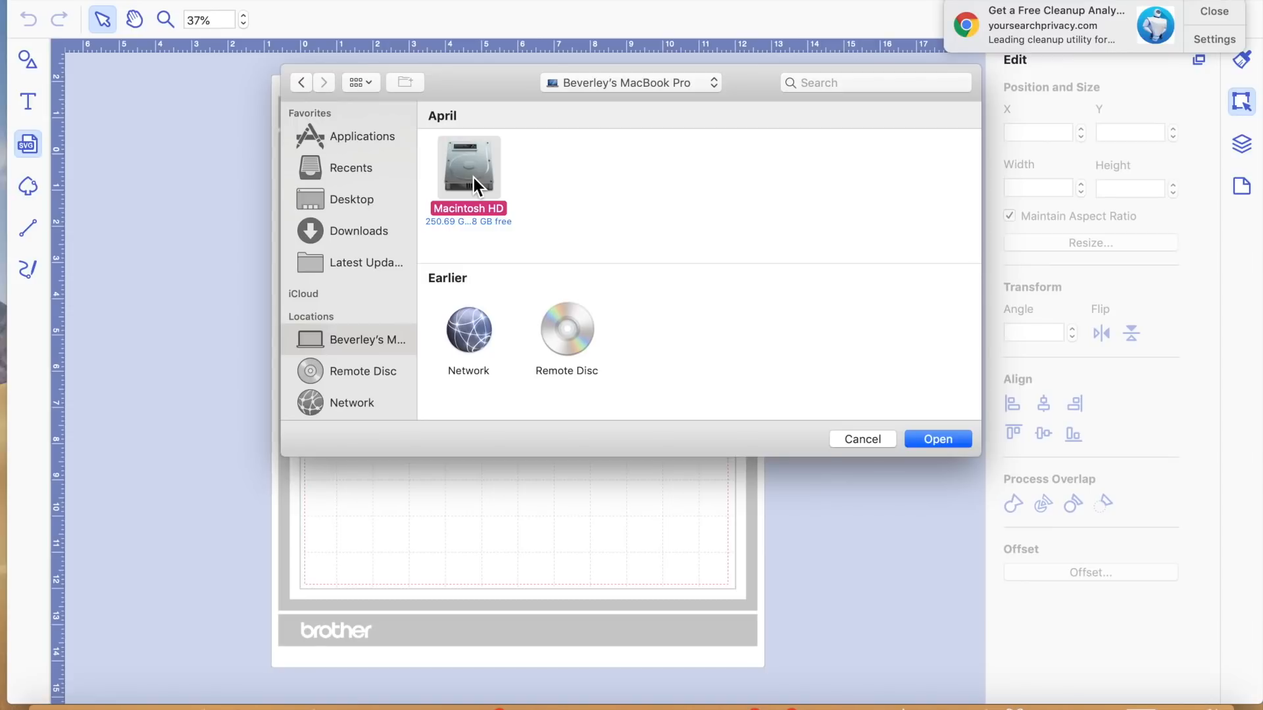
double_click(474, 177)
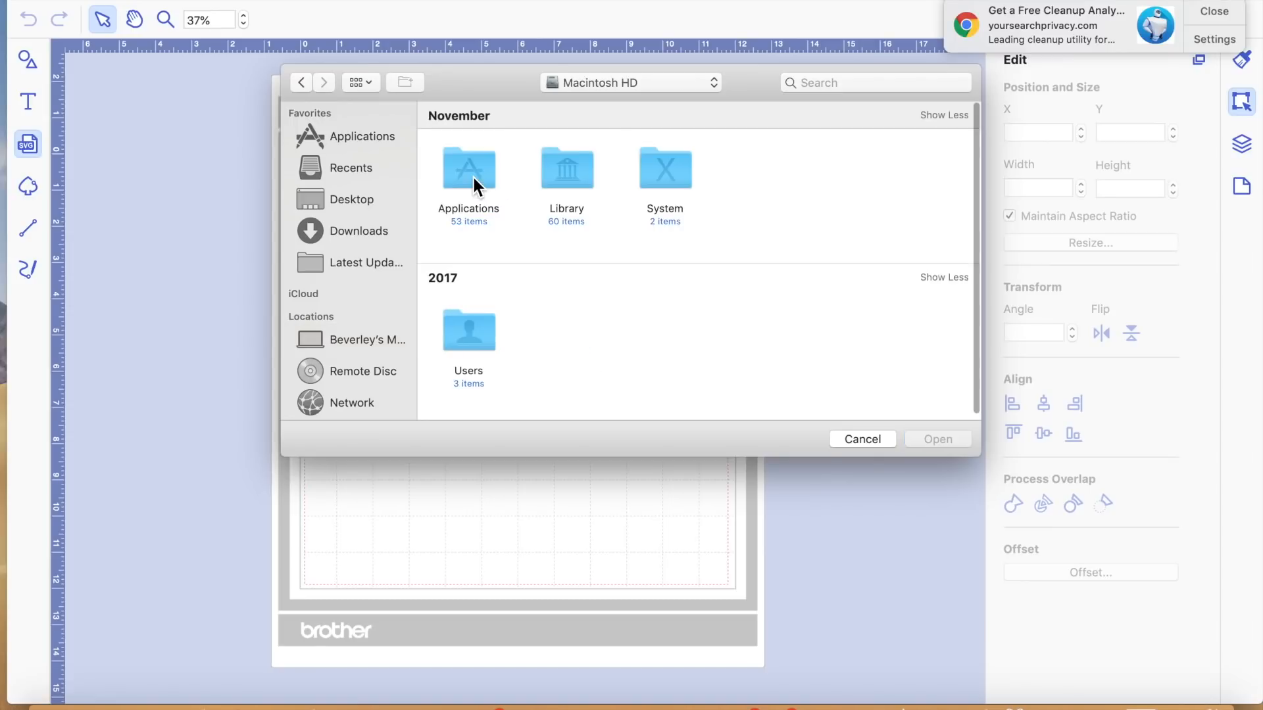
double_click(481, 329)
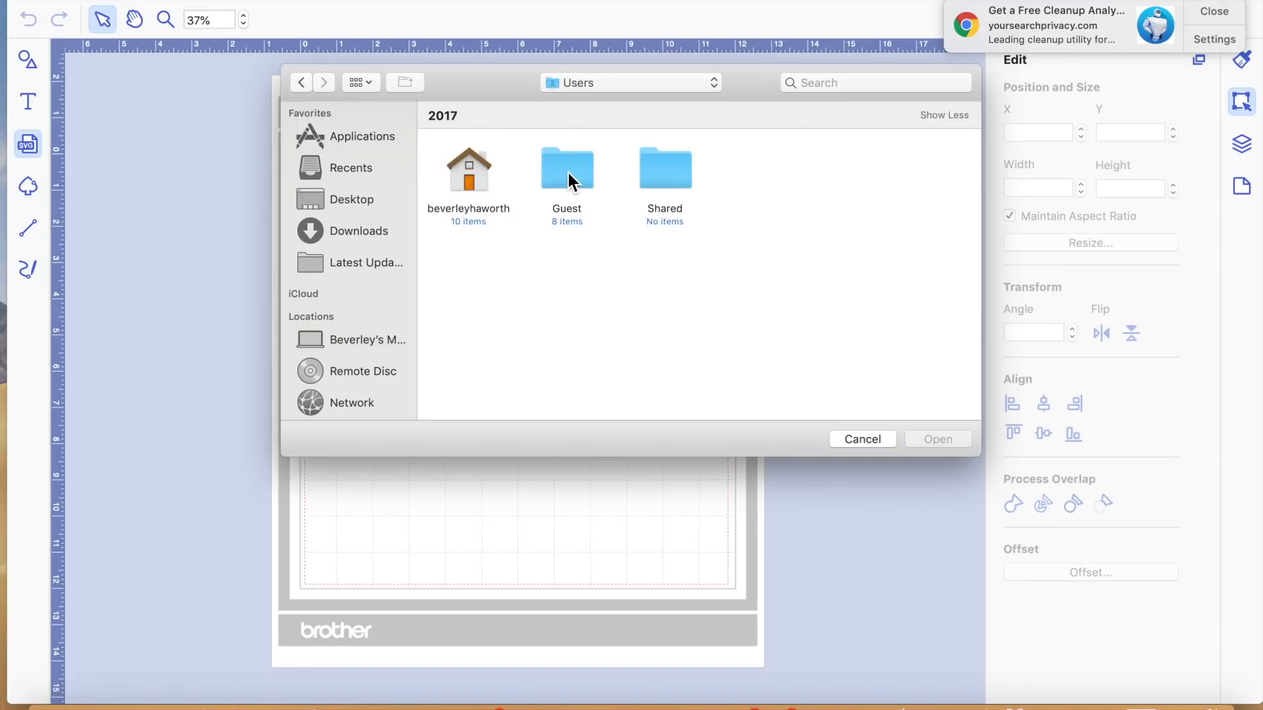
left_click(568, 172)
left_click(490, 164)
double_click(491, 164)
left_click(479, 335)
double_click(478, 334)
left_click(470, 168)
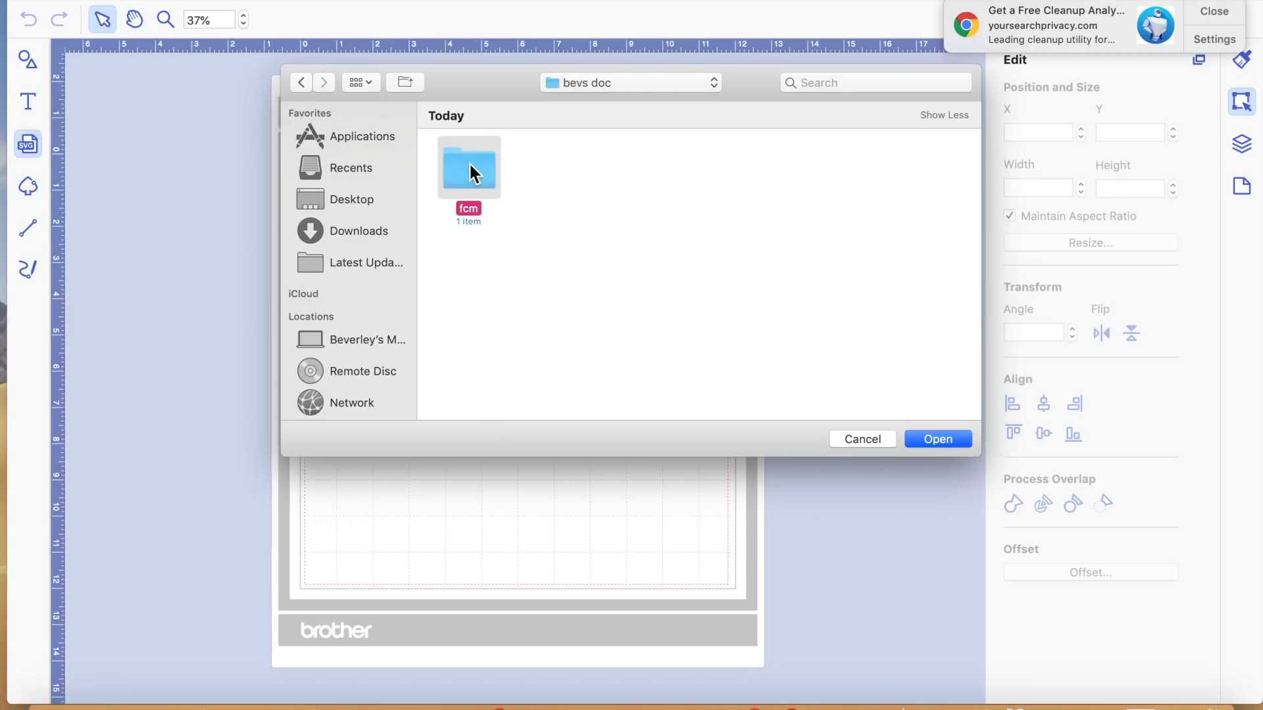
double_click(470, 168)
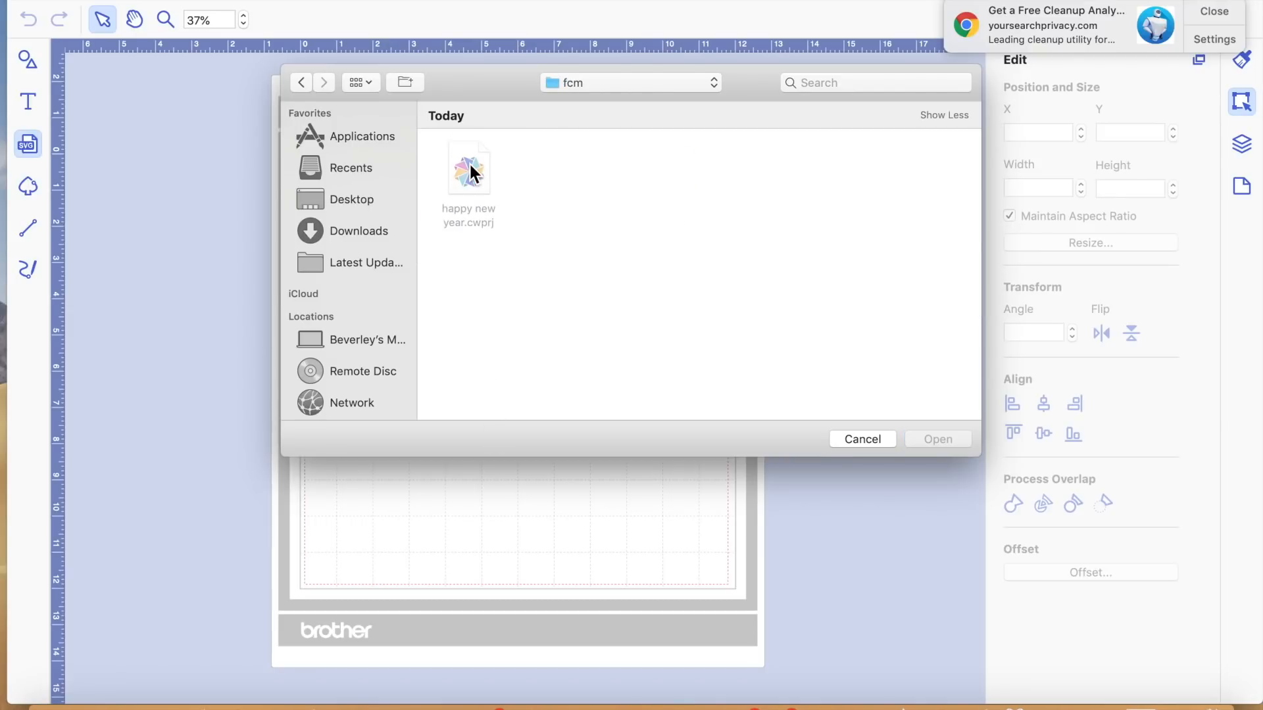
Recheck the fcm folder for importable files, return to Macintosh HD, and cancel the import
left_click(301, 82)
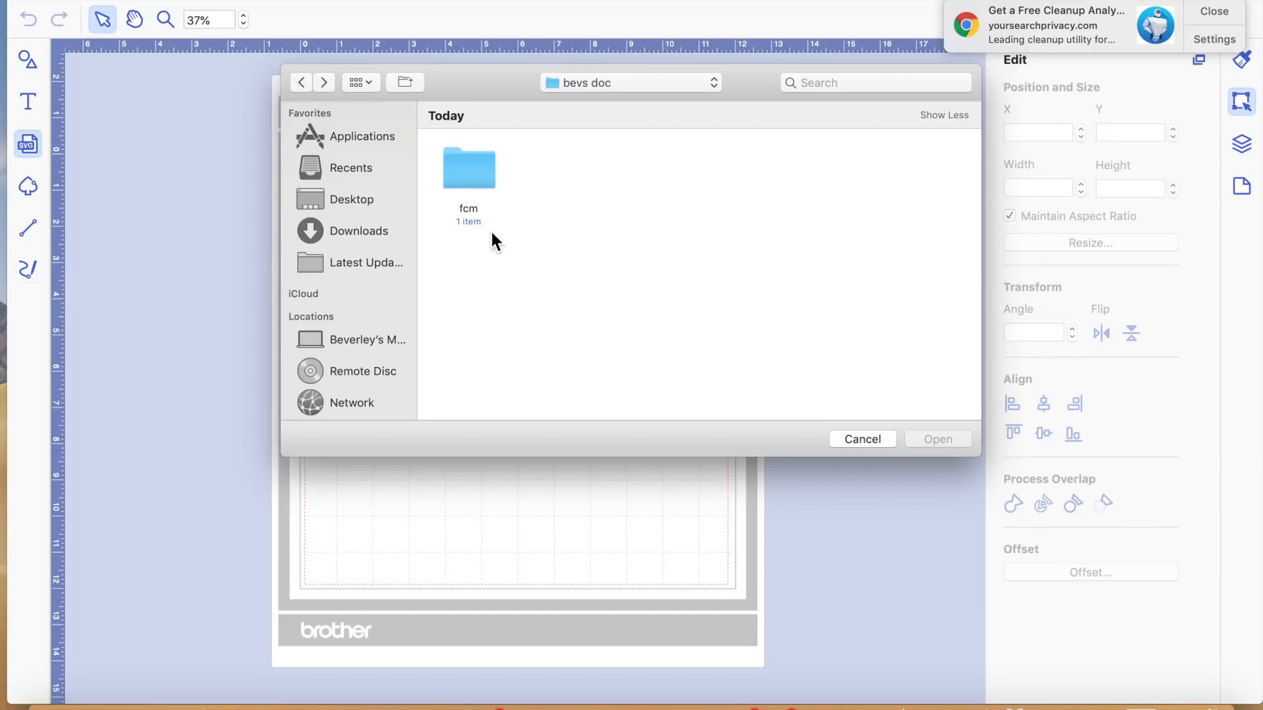
left_click(481, 191)
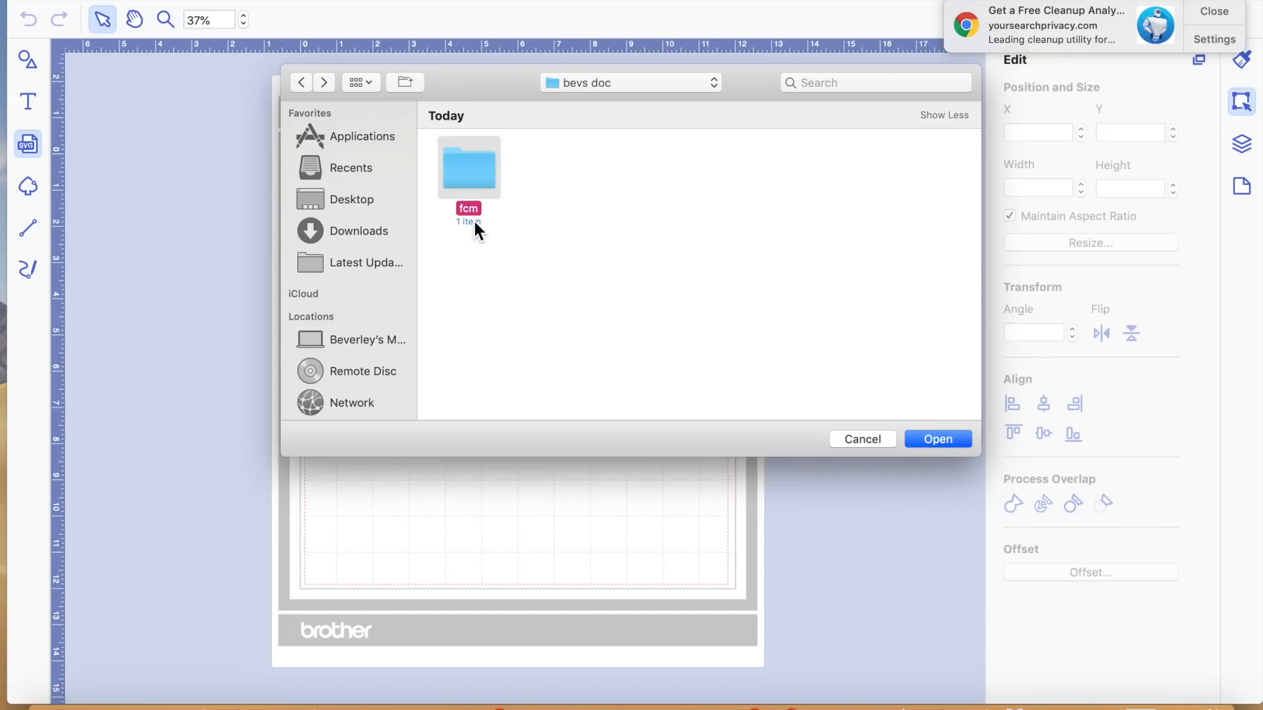
double_click(476, 179)
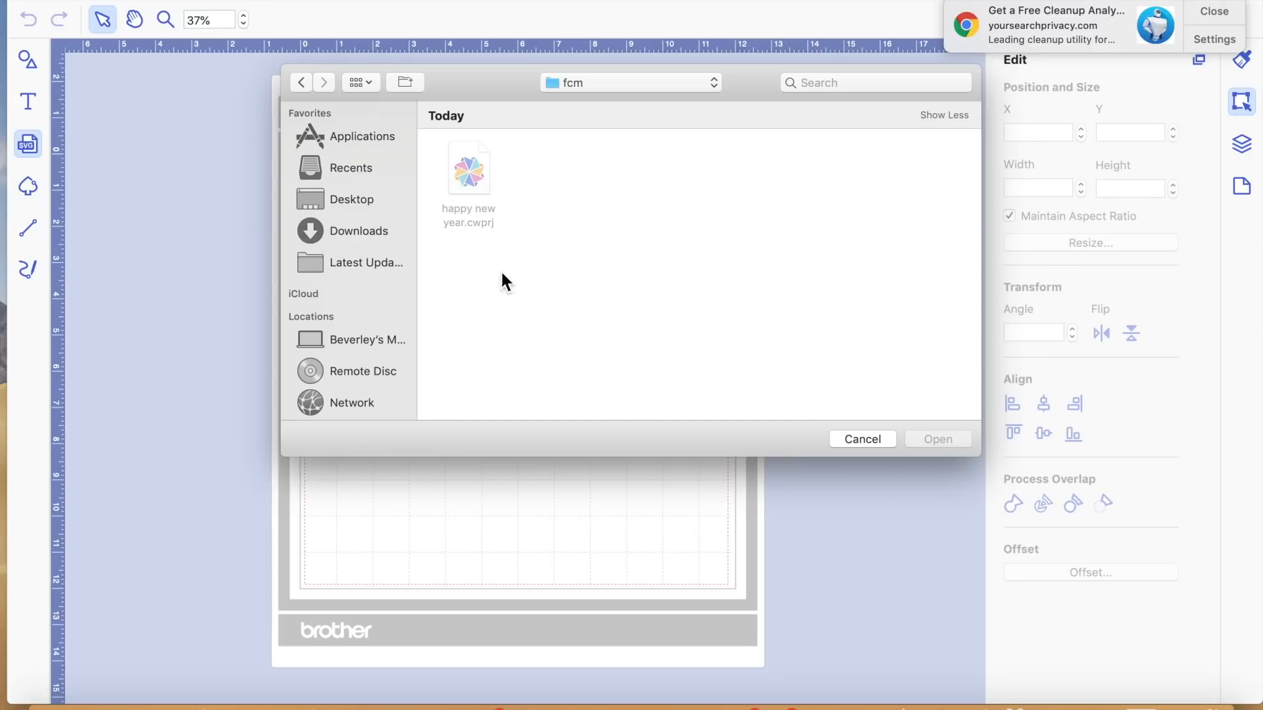
left_click(302, 82)
left_click(302, 82)
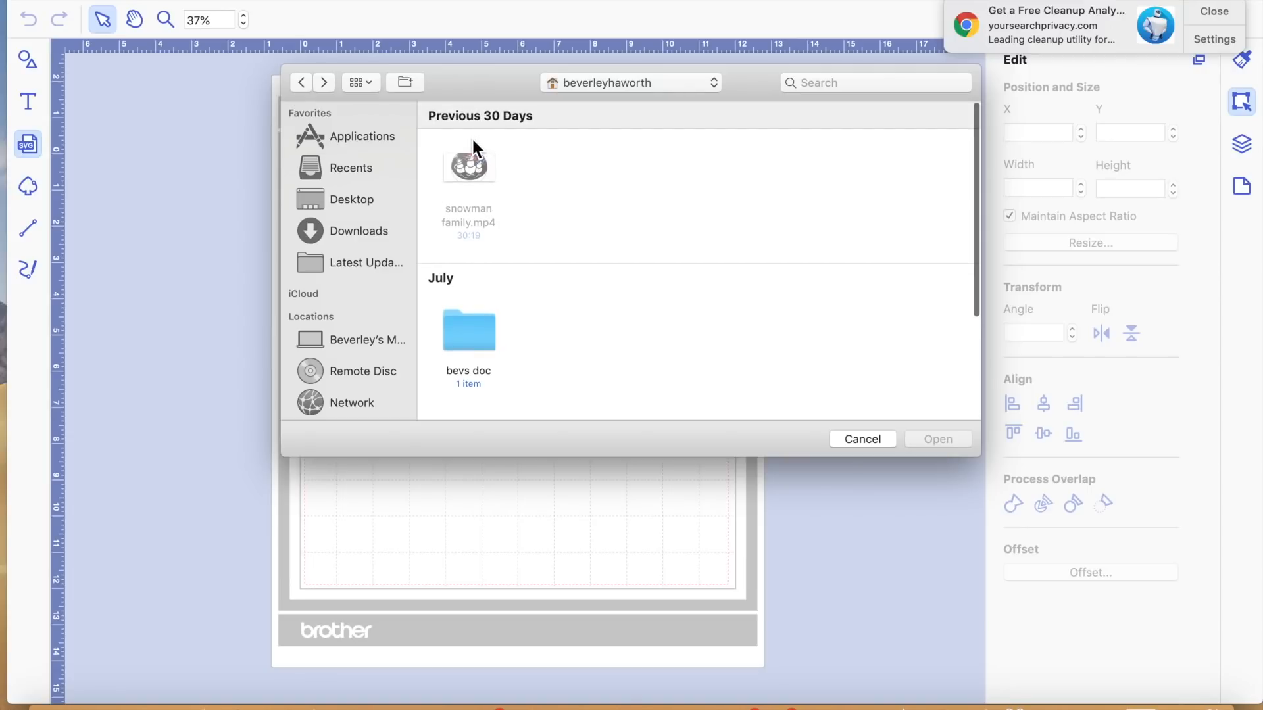
left_click(303, 81)
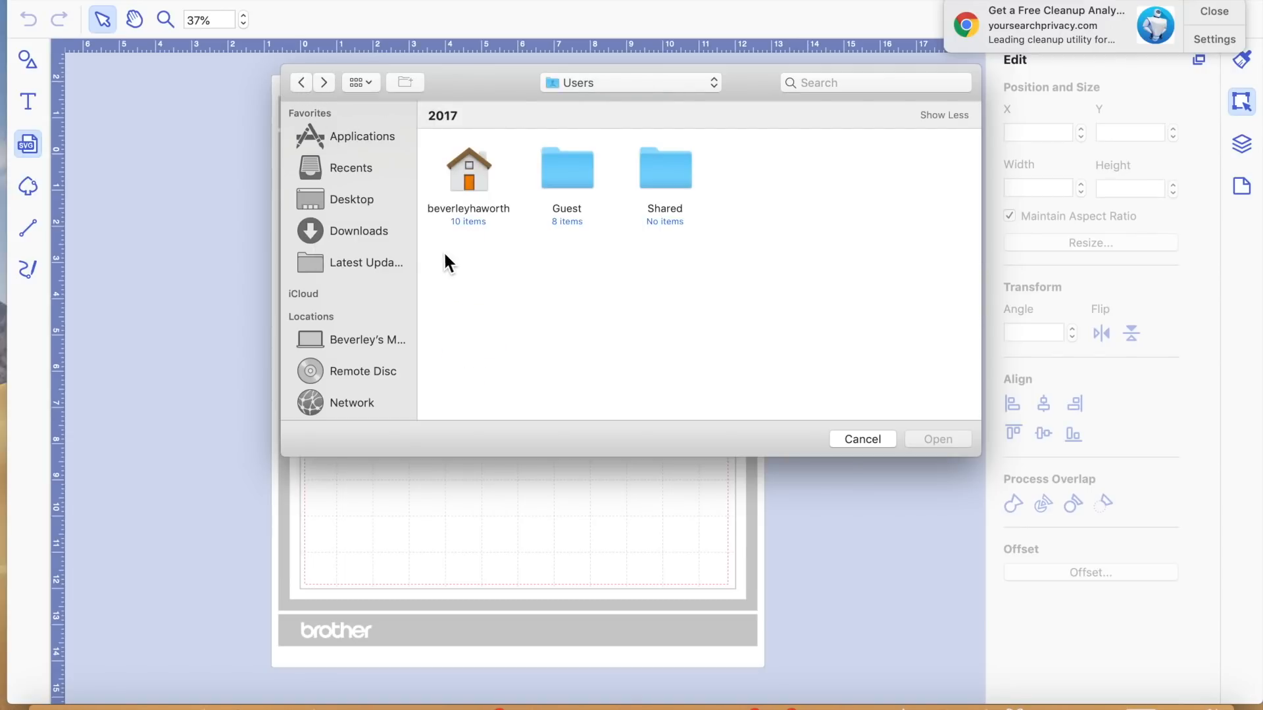
left_click(301, 80)
left_click(237, 1)
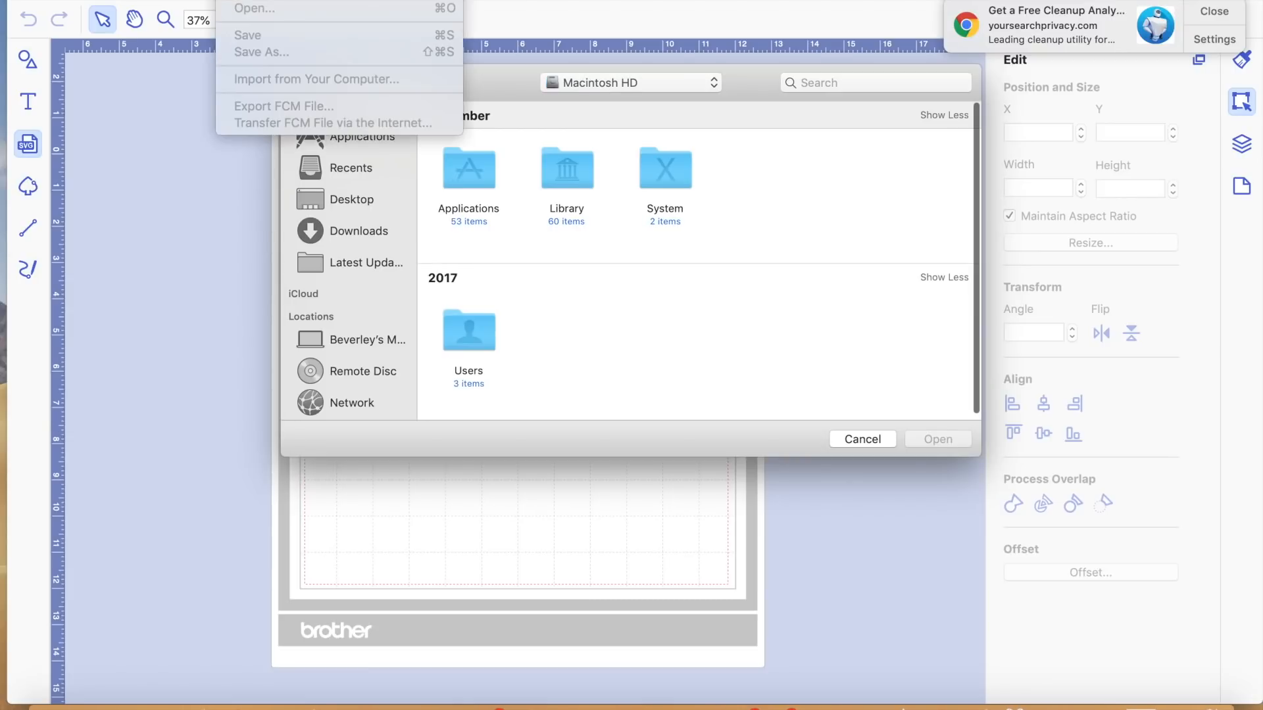
left_click(871, 444)
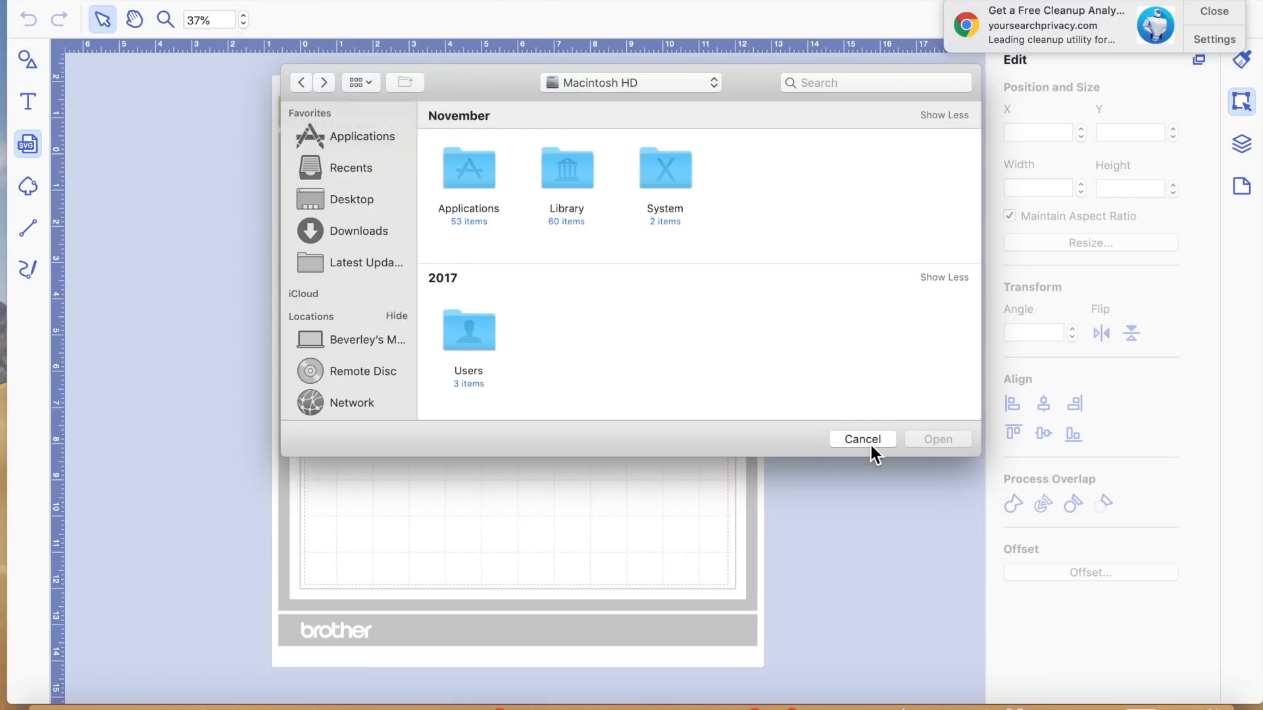
left_click(885, 441)
Open the project happy new year.cwprj from the fcm folder inside bevs doc in the user's home folder
left_click(232, 0)
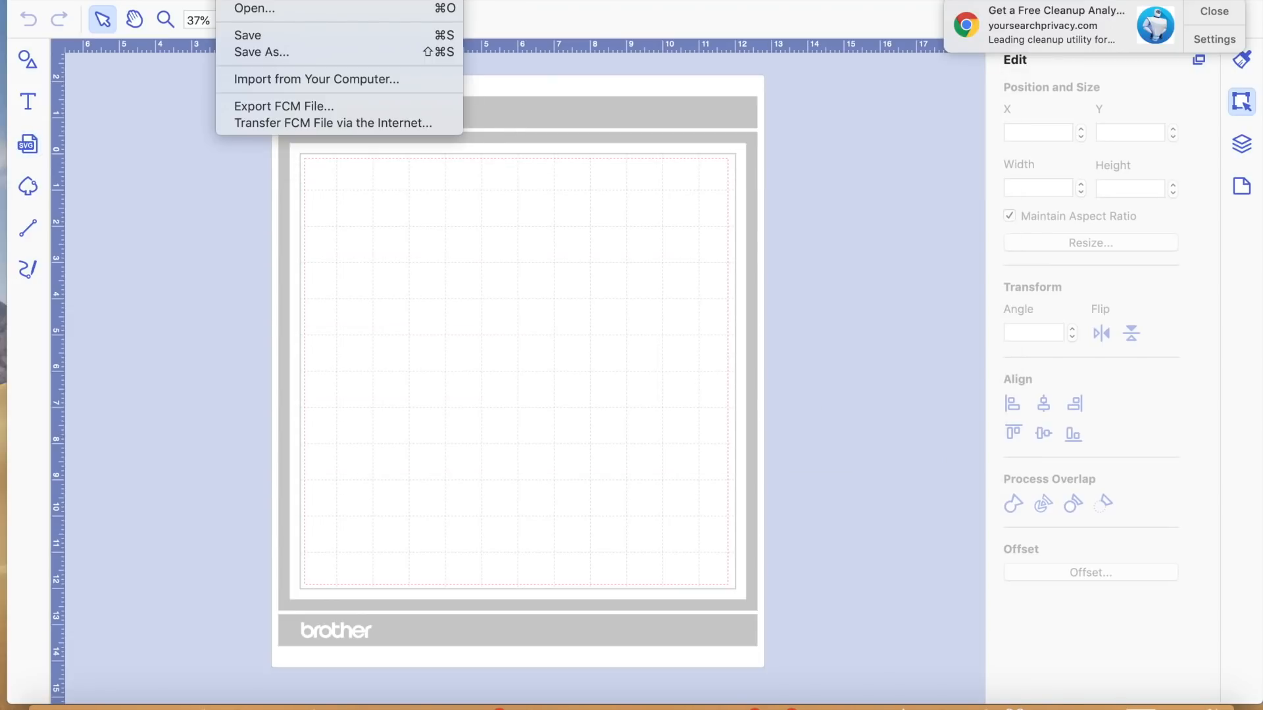
left_click(246, 11)
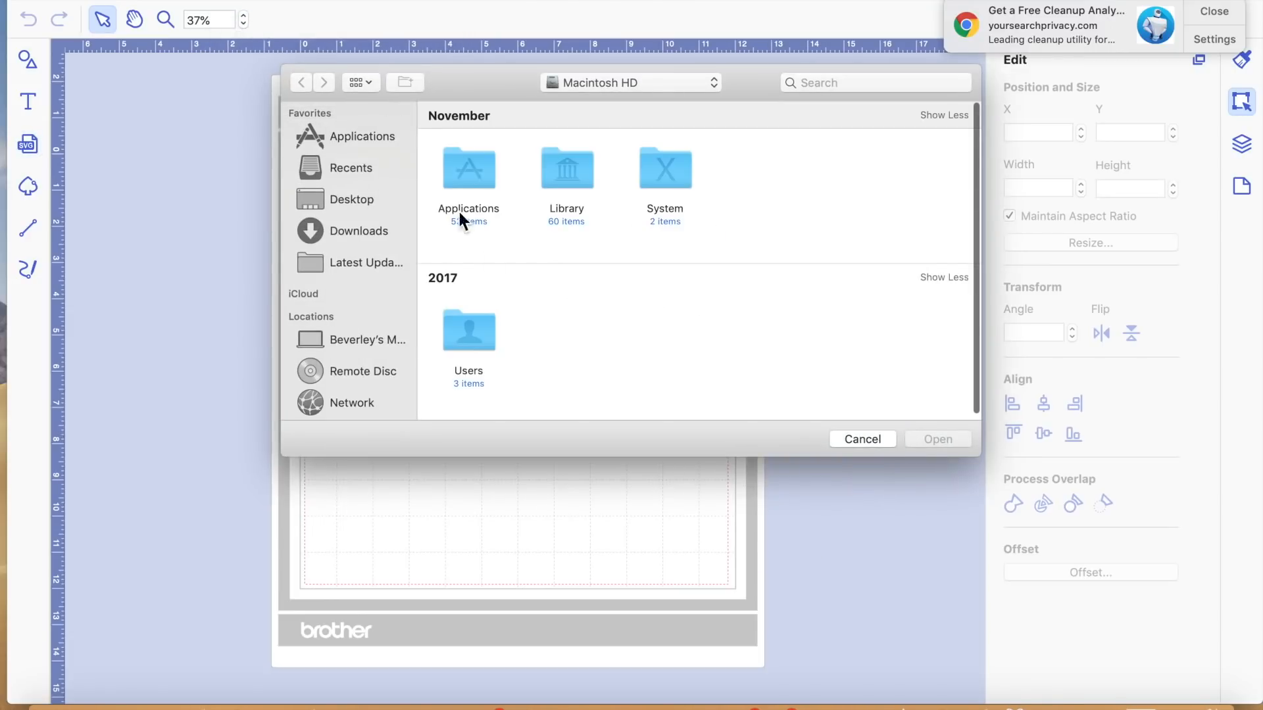
left_click(466, 334)
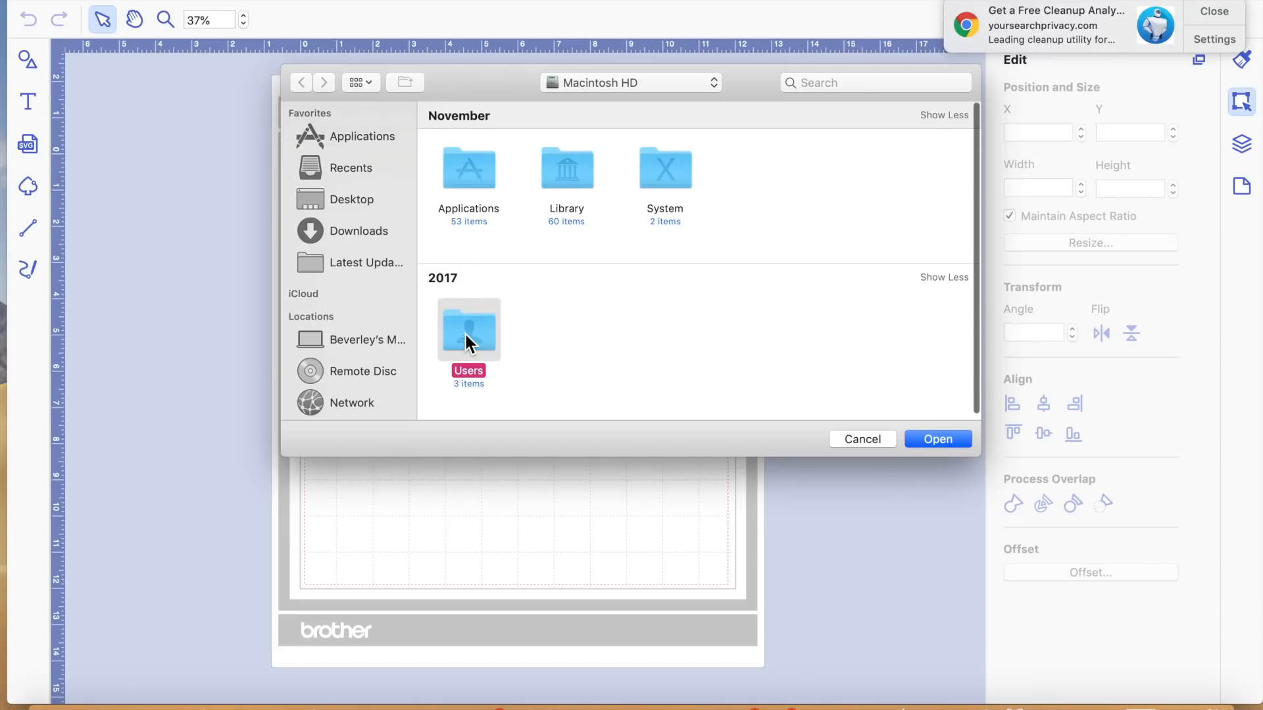
double_click(466, 334)
left_click(486, 162)
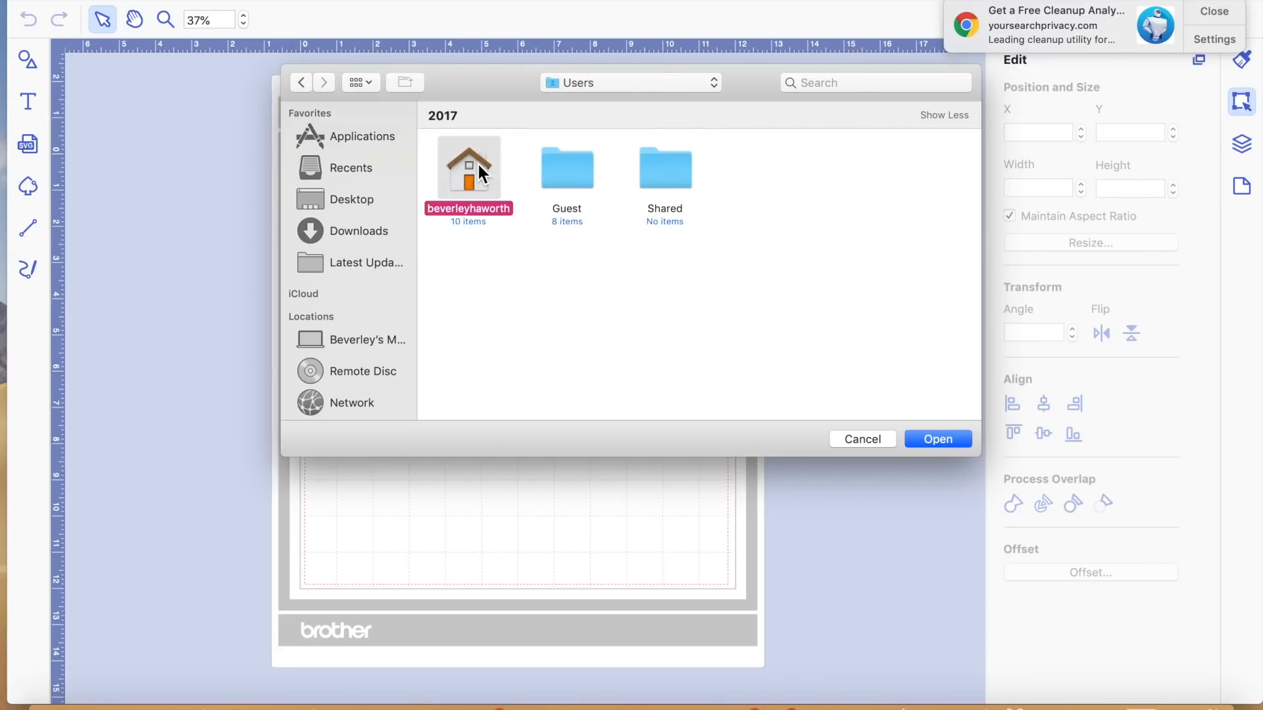
double_click(477, 160)
left_click(485, 346)
double_click(474, 346)
left_click(467, 167)
double_click(473, 172)
left_click(477, 178)
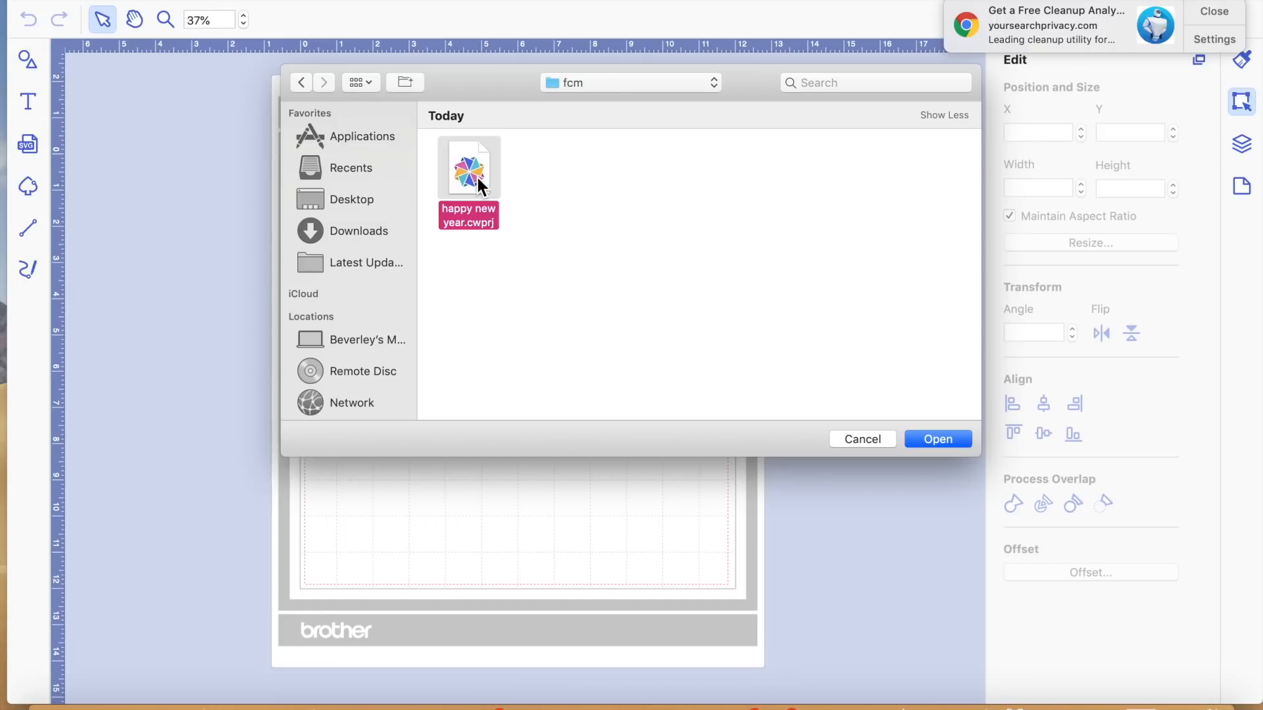
double_click(477, 179)
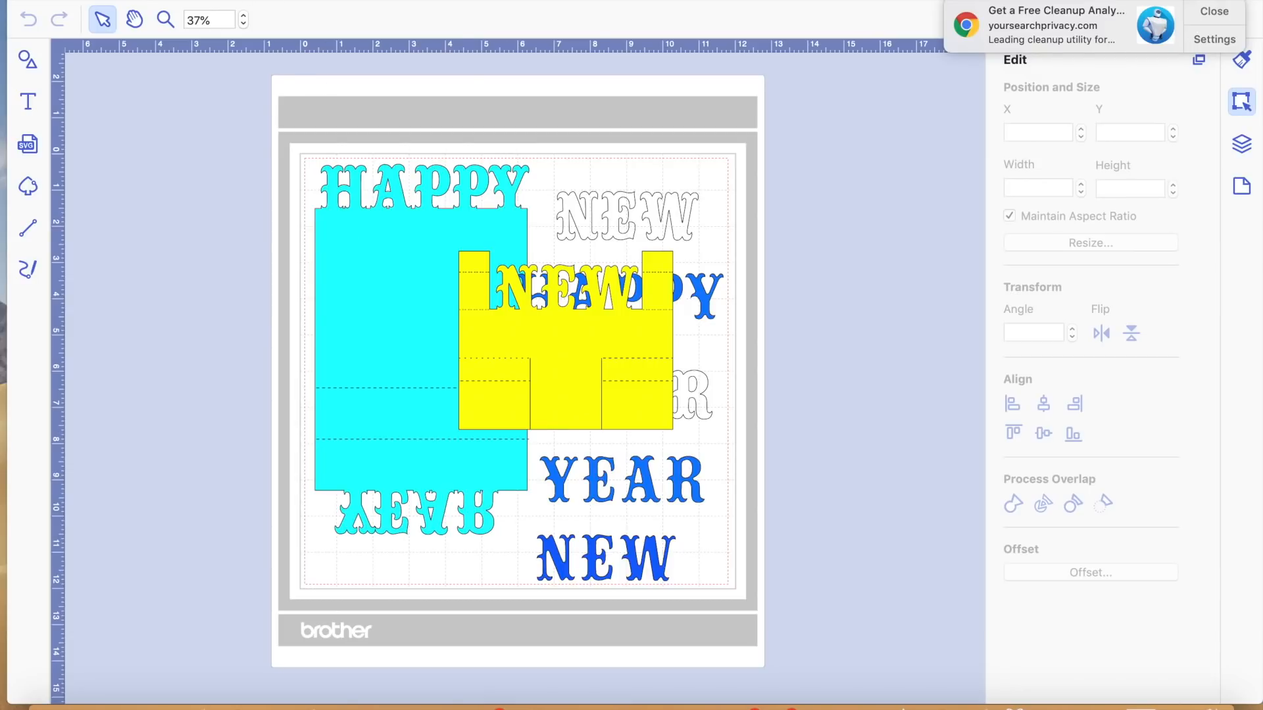
View the fcm folder in the project file chooser and leave it without opening another project
left_click(233, 0)
left_click(250, 13)
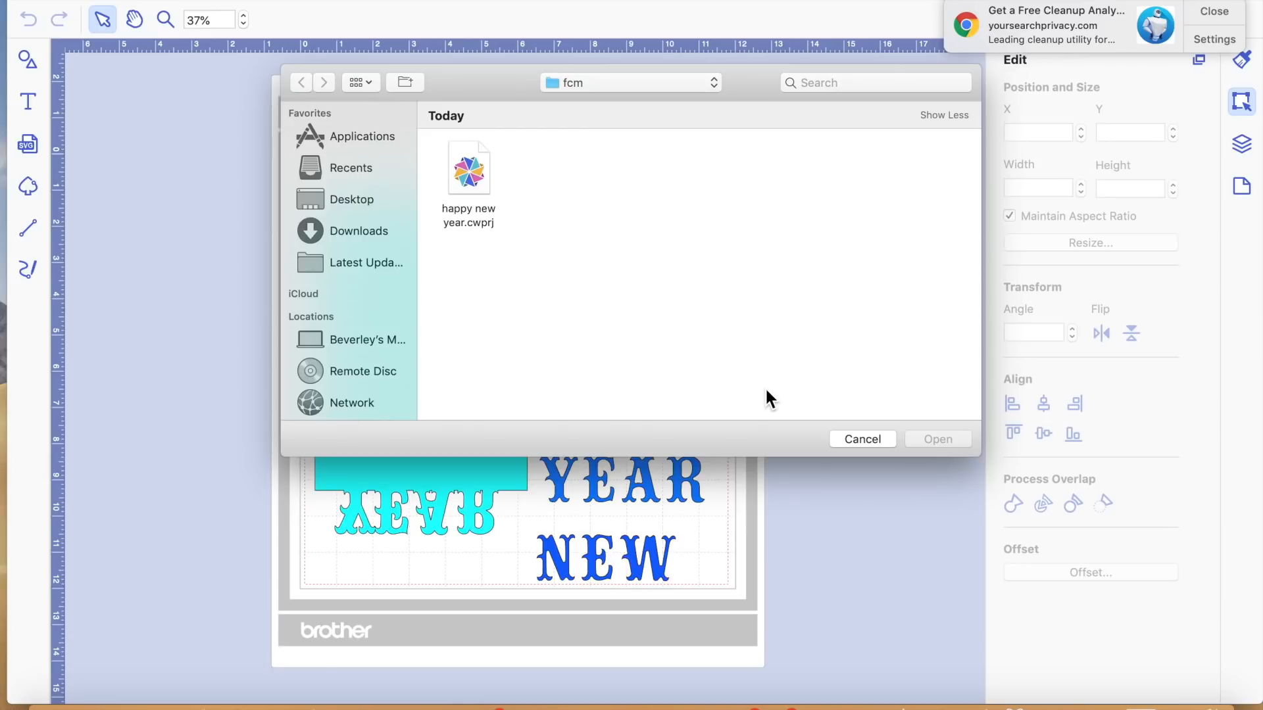
left_click(867, 439)
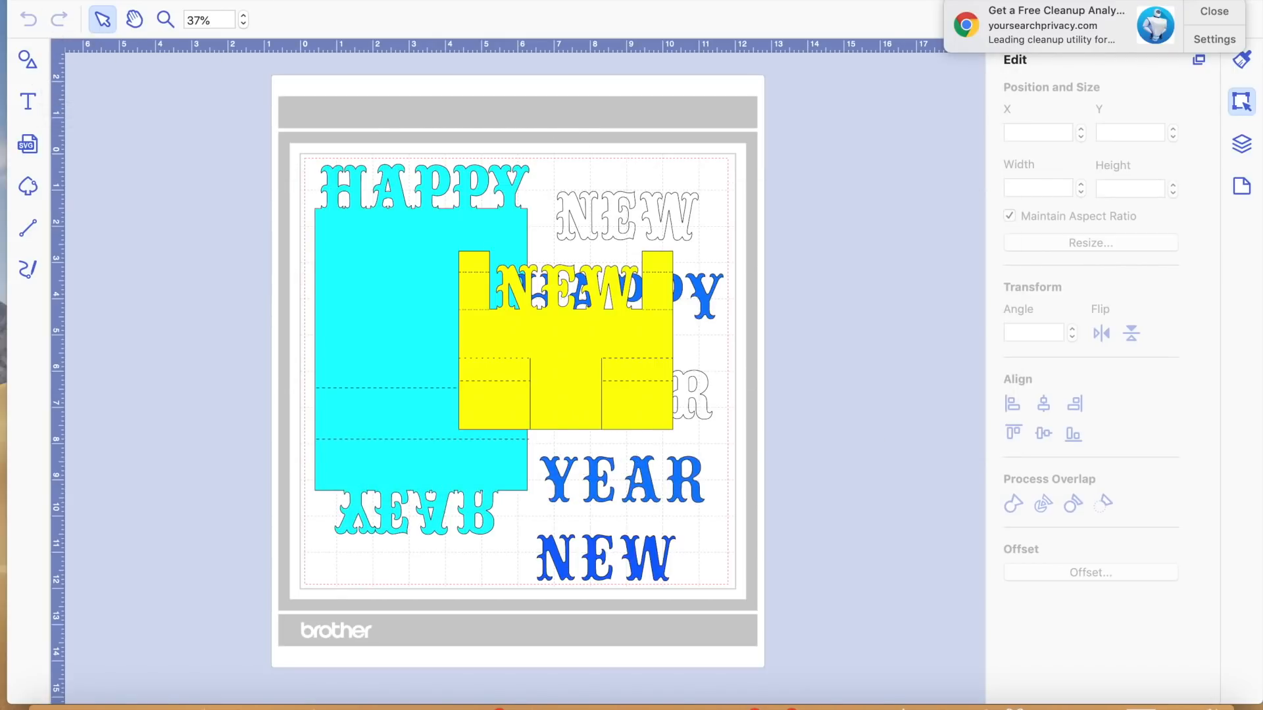
Transfer the project as an FCM file via the internet to the registered machine and dismiss the confirmation
left_click(229, 1)
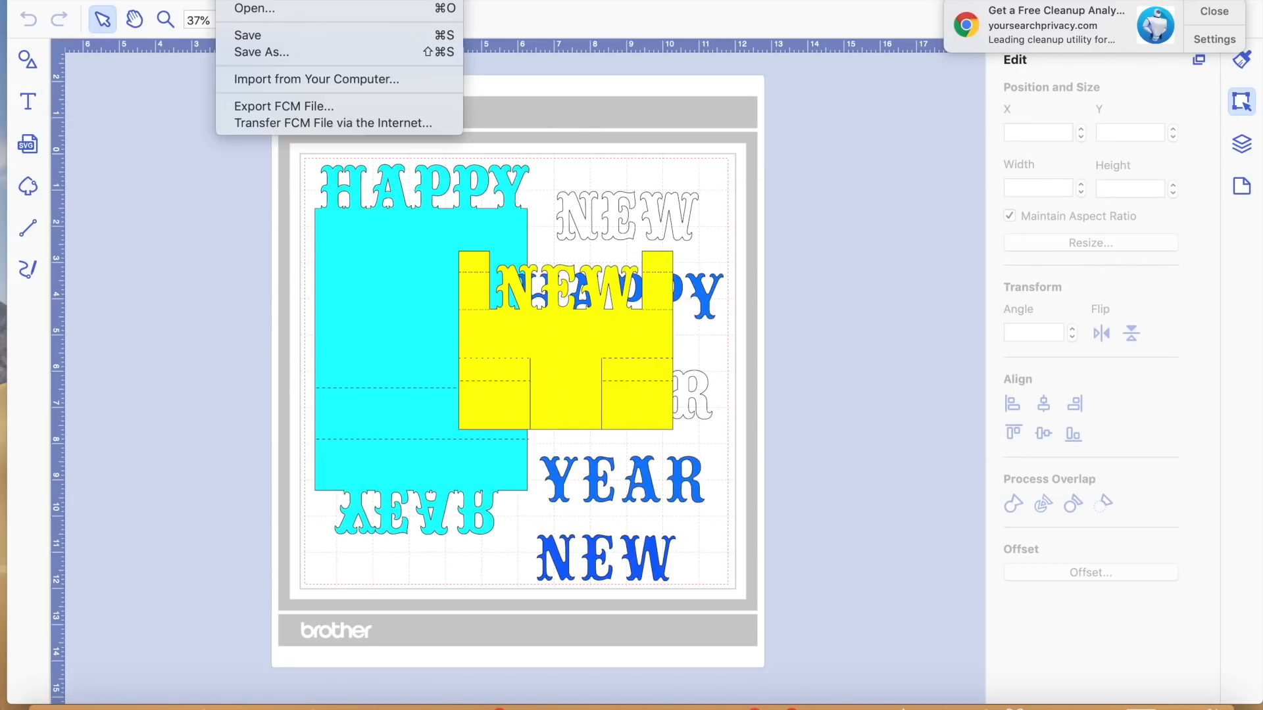
left_click(272, 125)
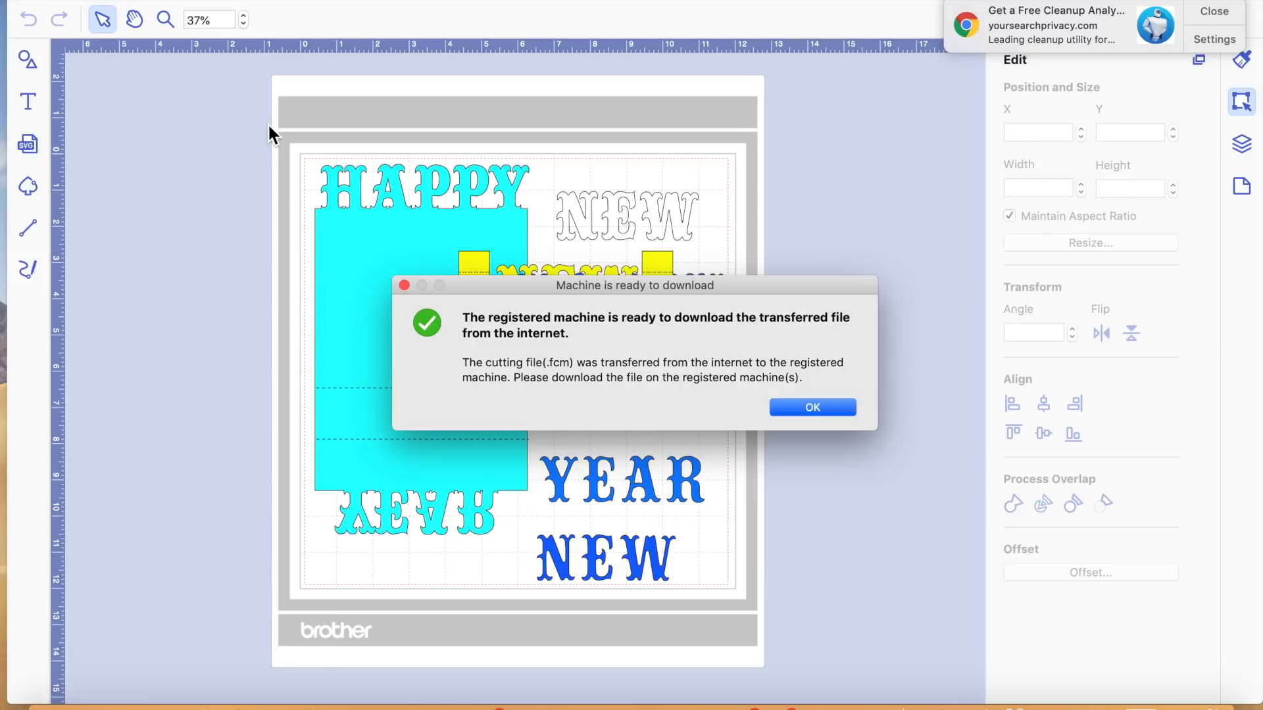
left_click(813, 408)
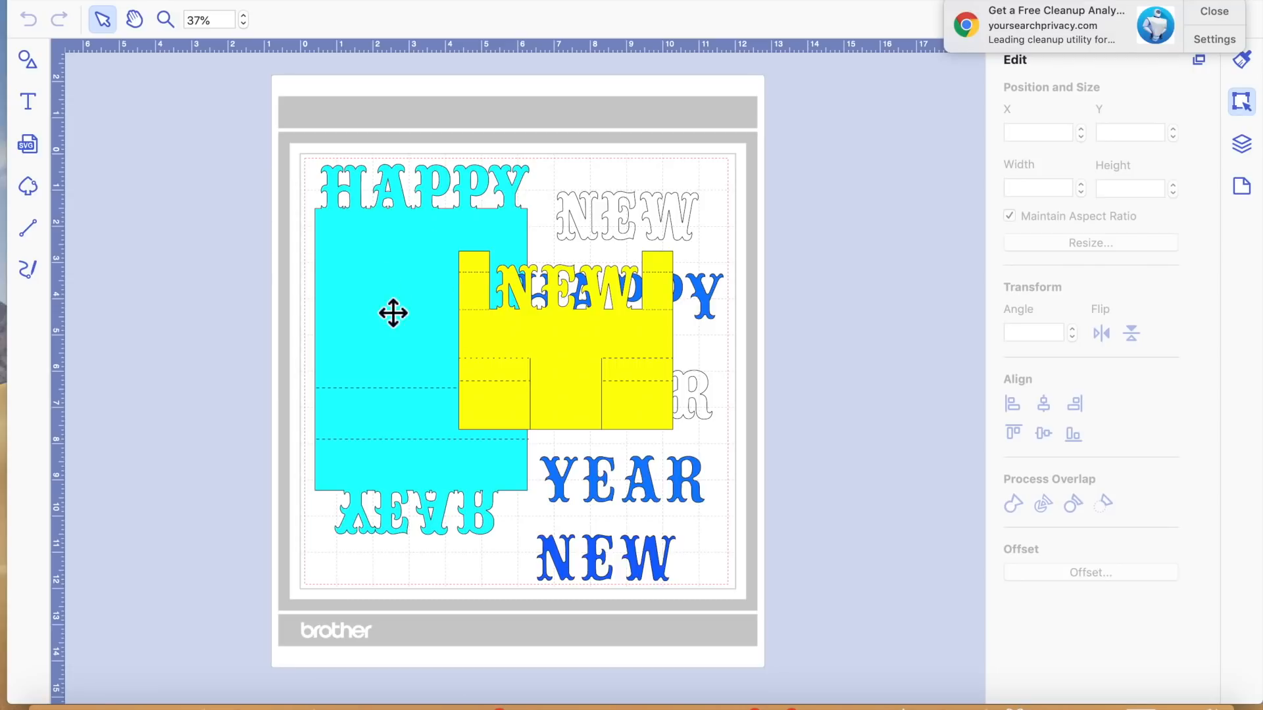
Move the yellow NEW piece onto the cyan card at about X 0.43 in, Y 2.37 in, and select the blue HAPPY text
left_click_drag(583, 349, 455, 343)
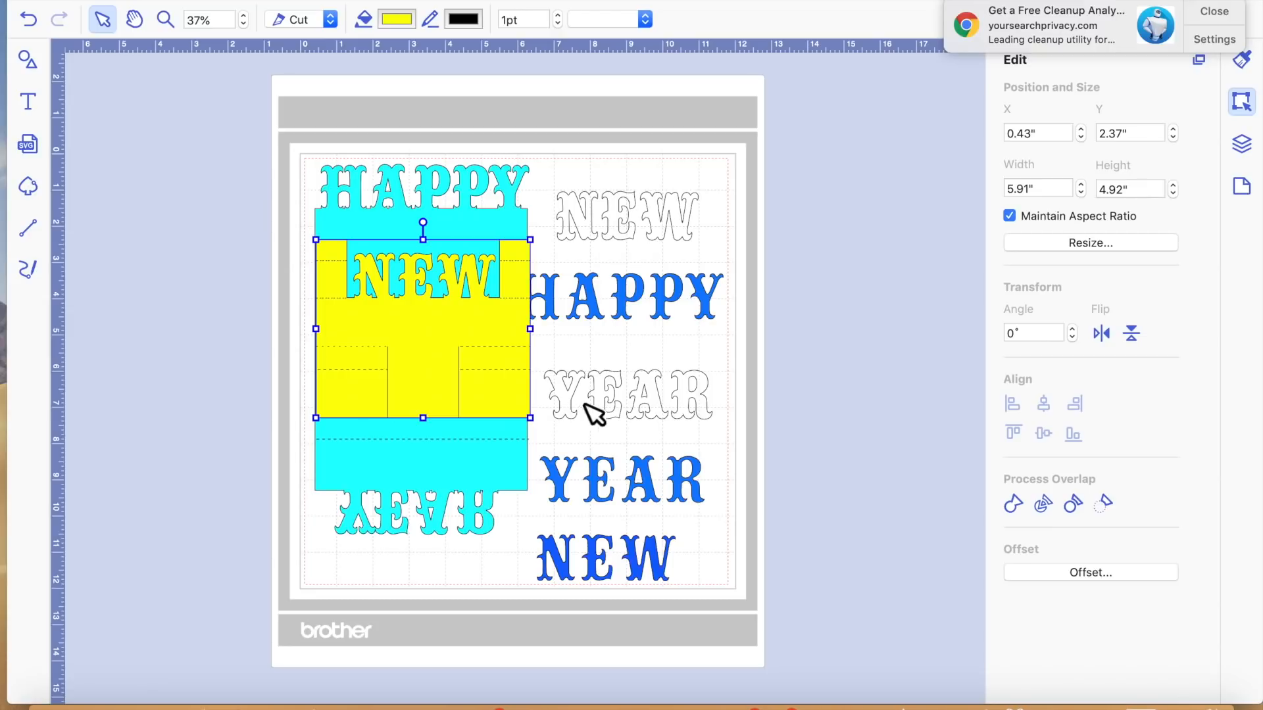
left_click(630, 298)
left_click(600, 313)
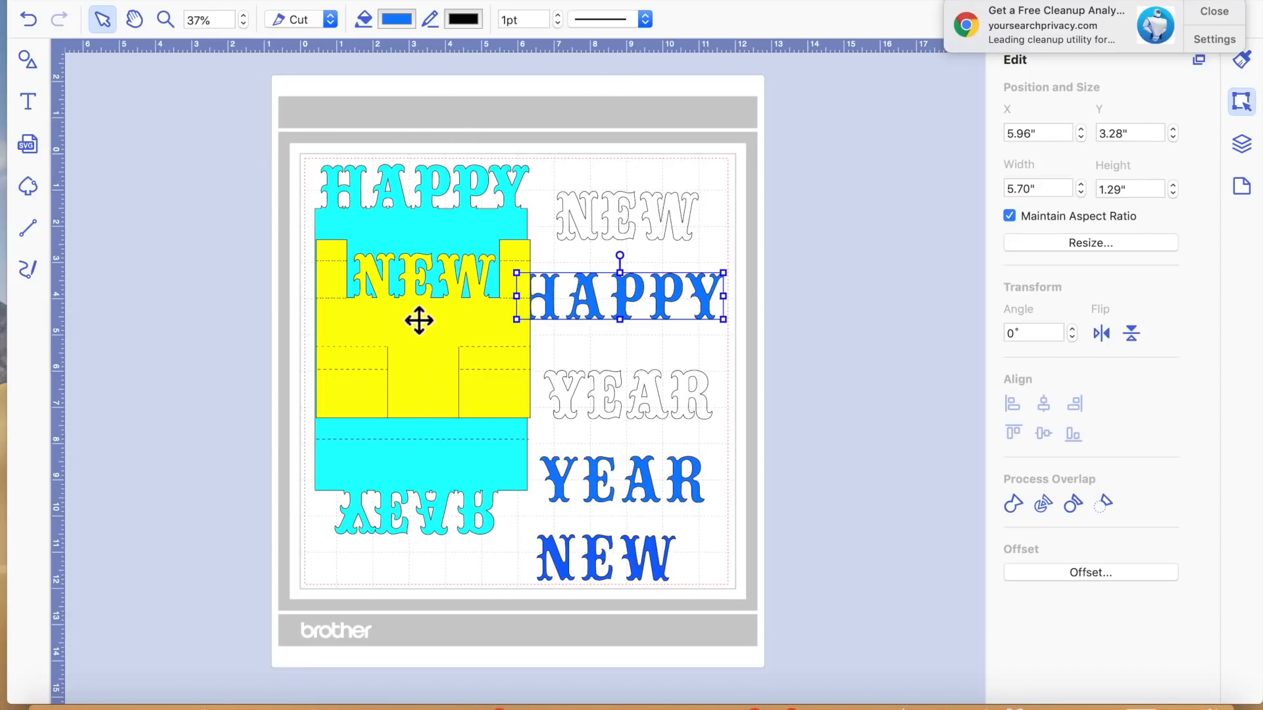
Switch to Google Chrome, open the CanvasWorkspace website from the canvas shortcut, and display My Projects
left_click(22, 1)
left_click(649, 380)
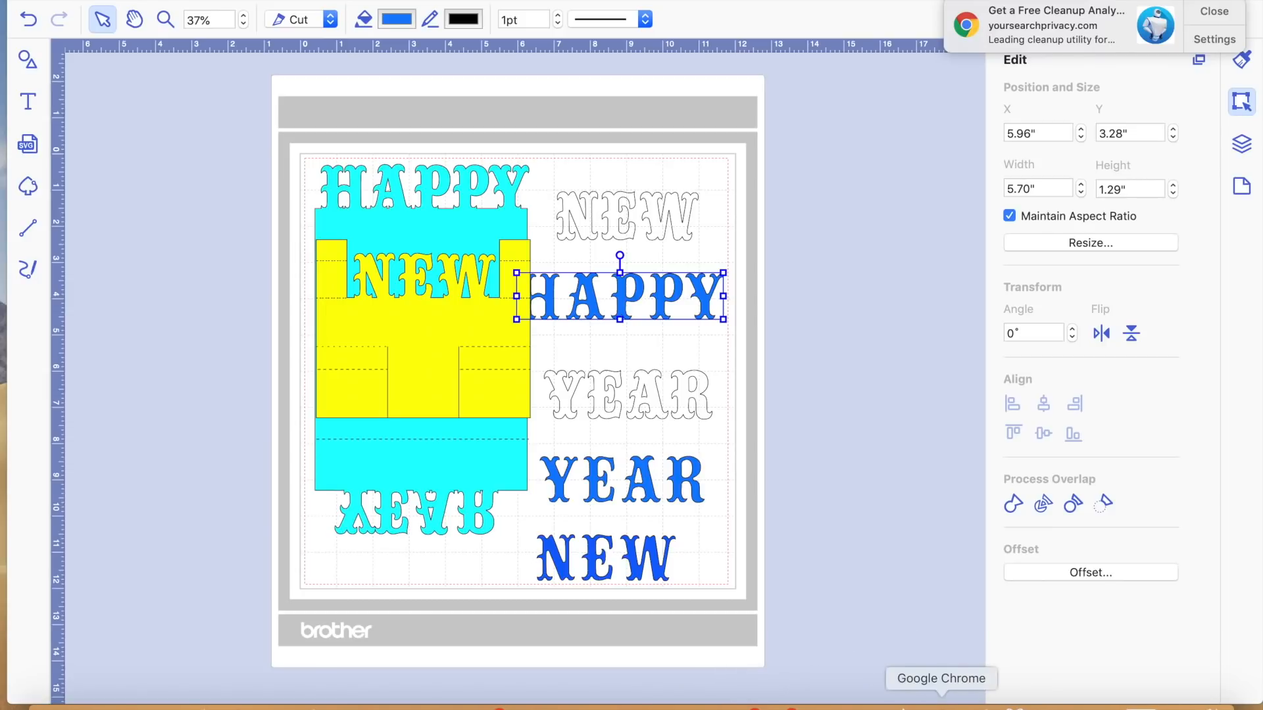
left_click(941, 707)
left_click(52, 2)
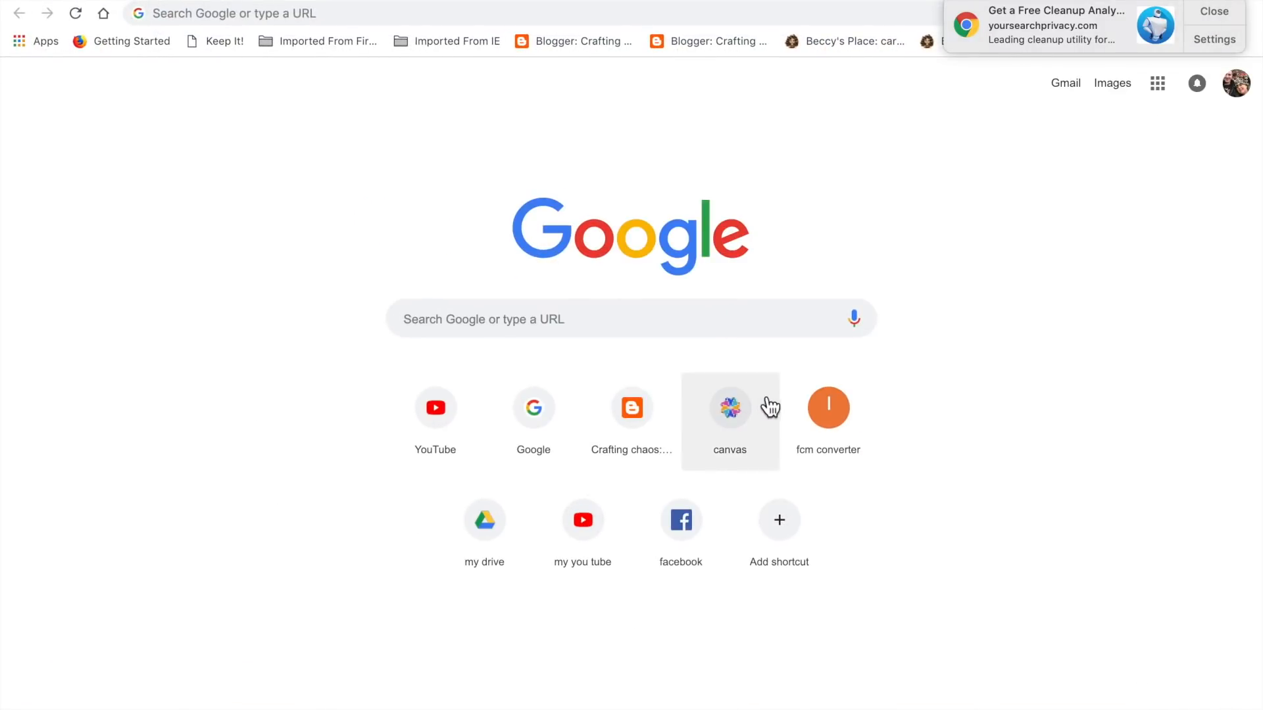
left_click(744, 420)
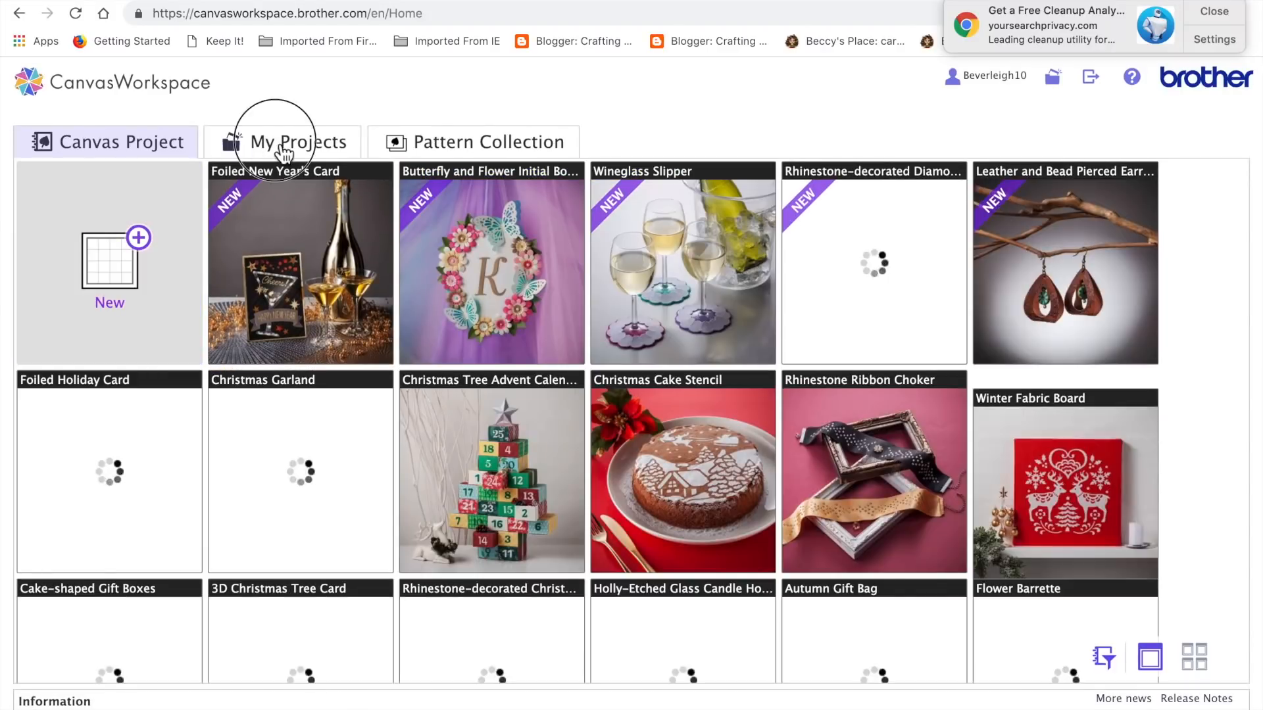
left_click(278, 145)
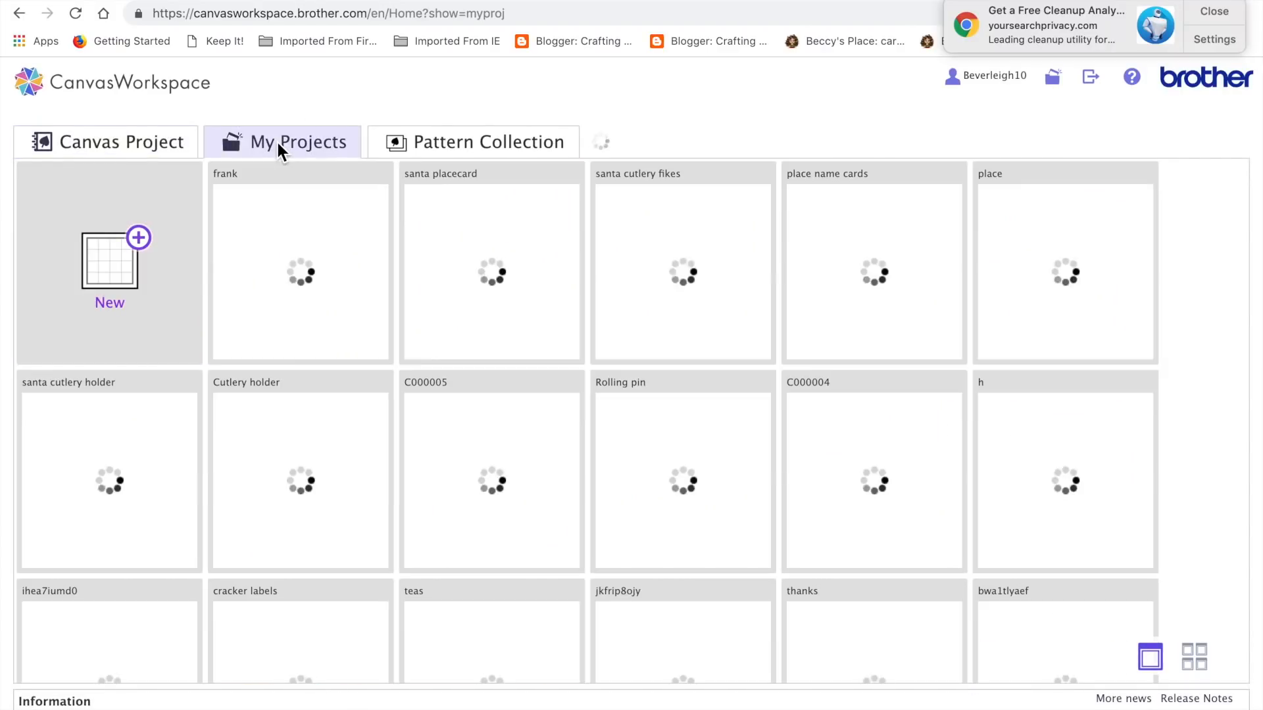
Open the transfer options for the santa placecard project and start saving its PC download link to a chosen location
mouse_move(379, 289)
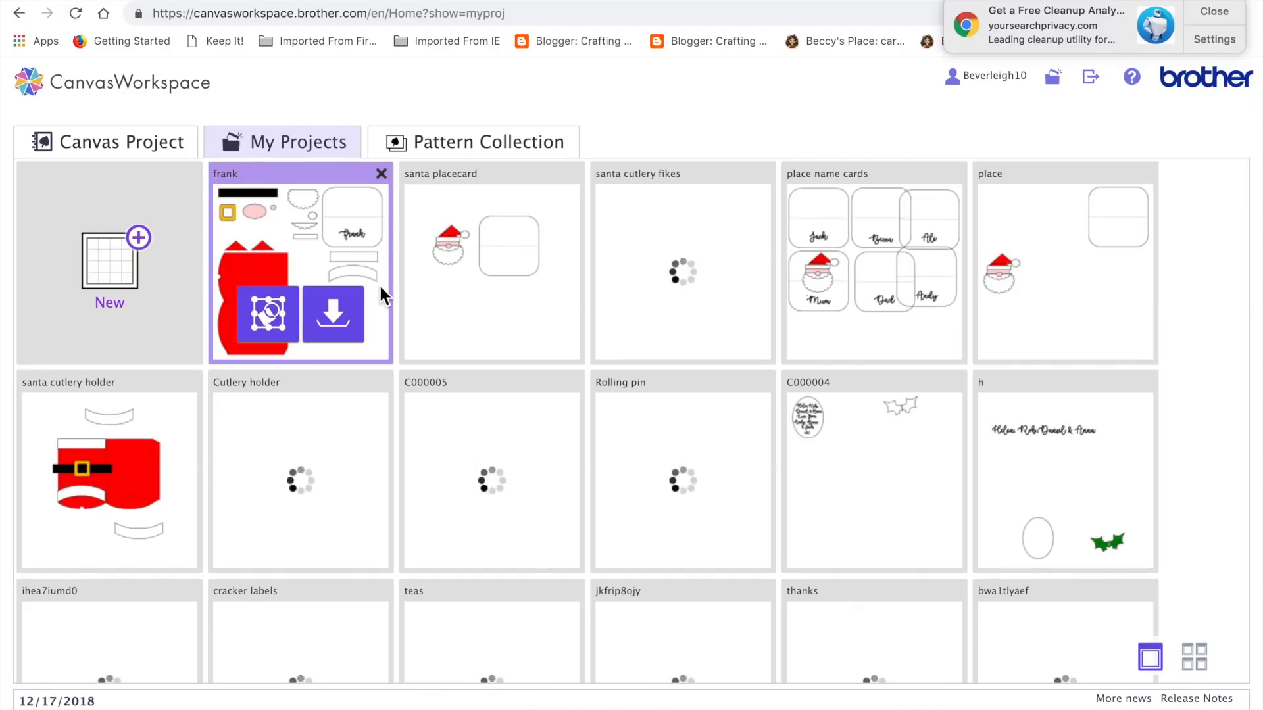
mouse_move(521, 224)
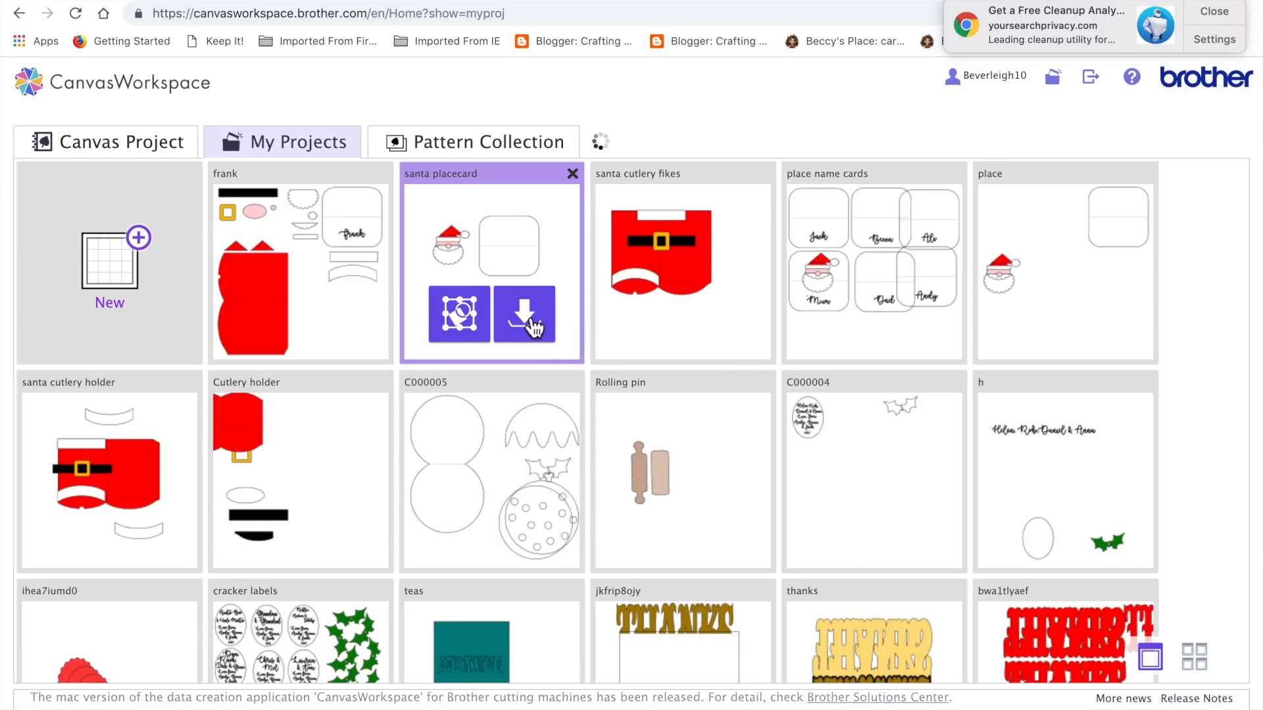
left_click(533, 322)
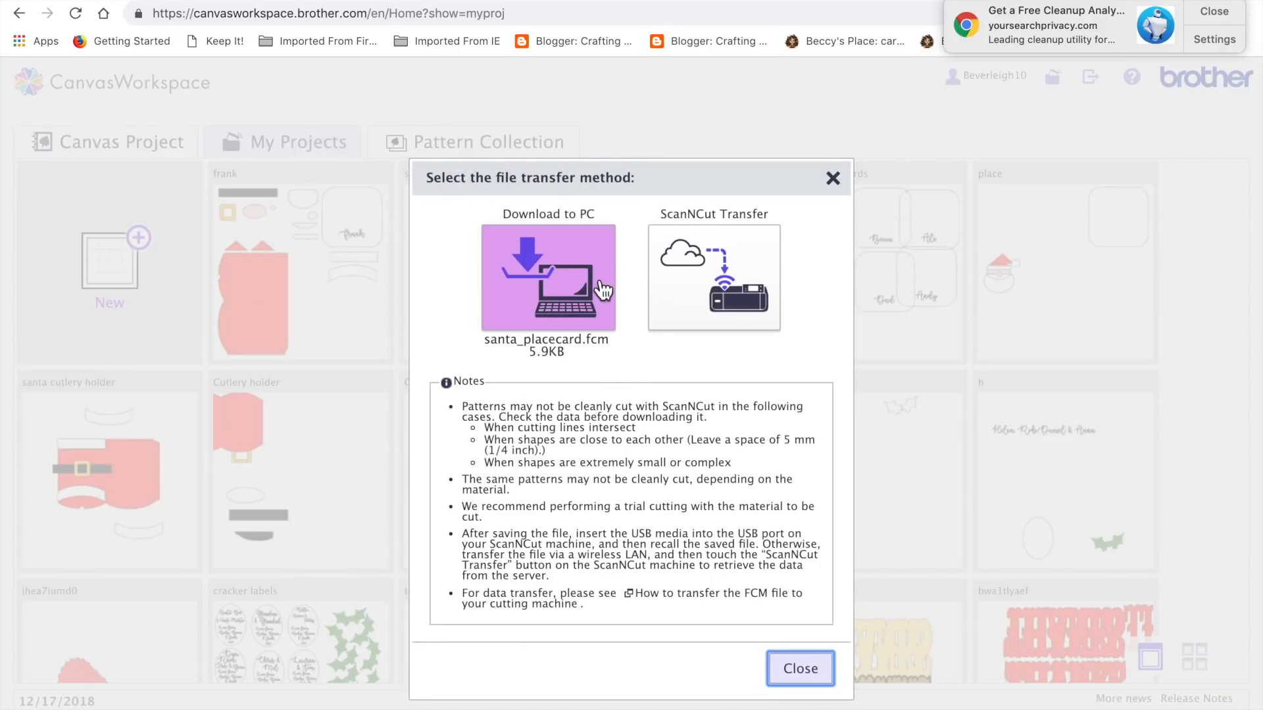
right_click(600, 288)
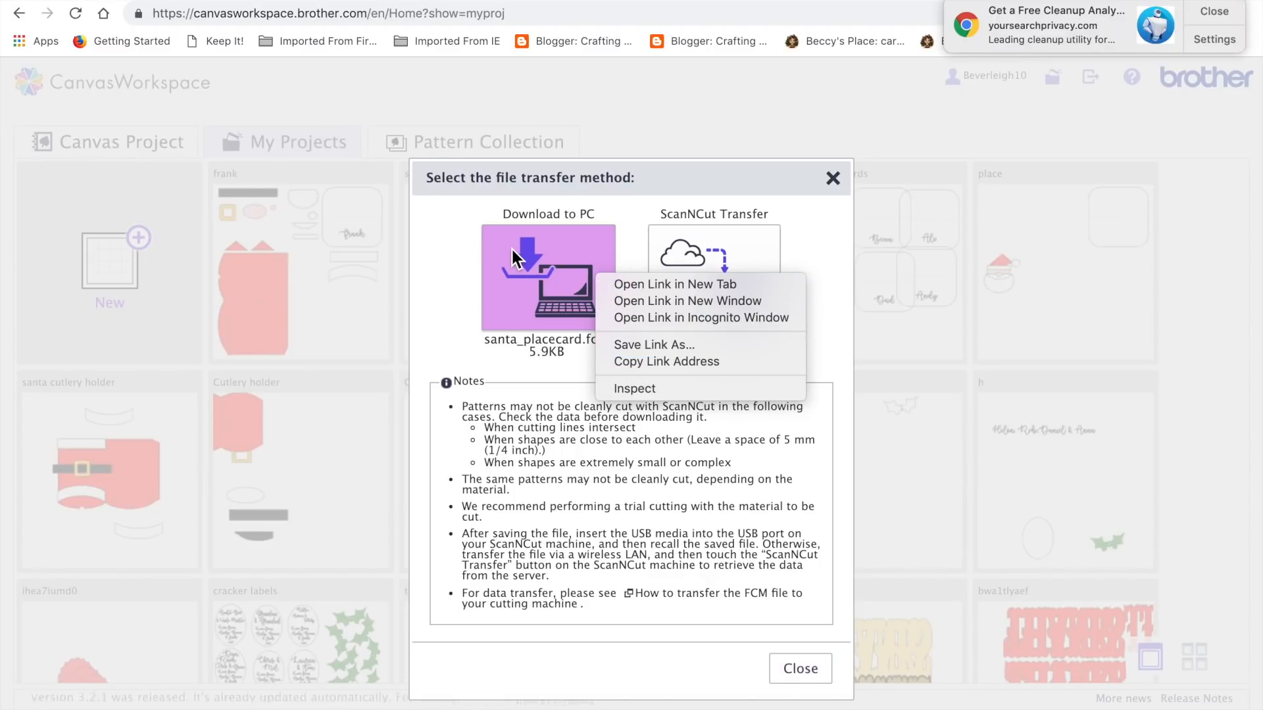
left_click(670, 349)
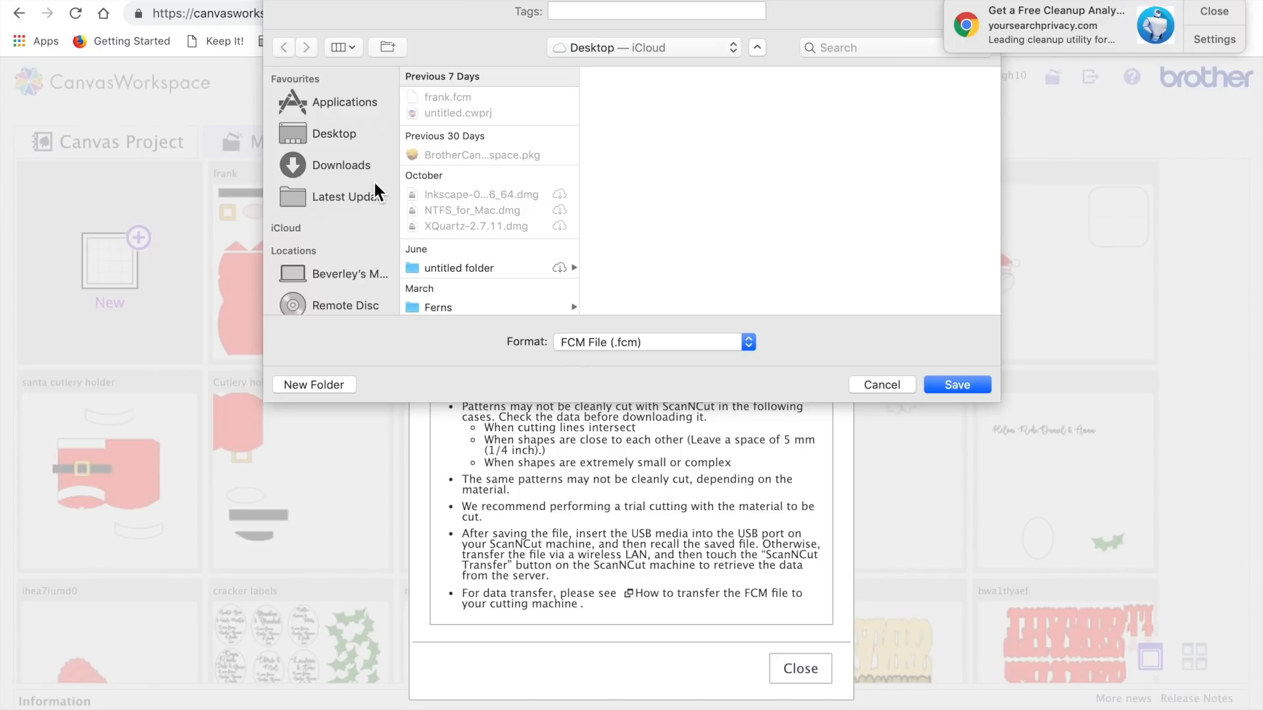
Save the placecard as an FCM file in the fcm folder inside bevs doc, and close the transfer options
left_click(353, 279)
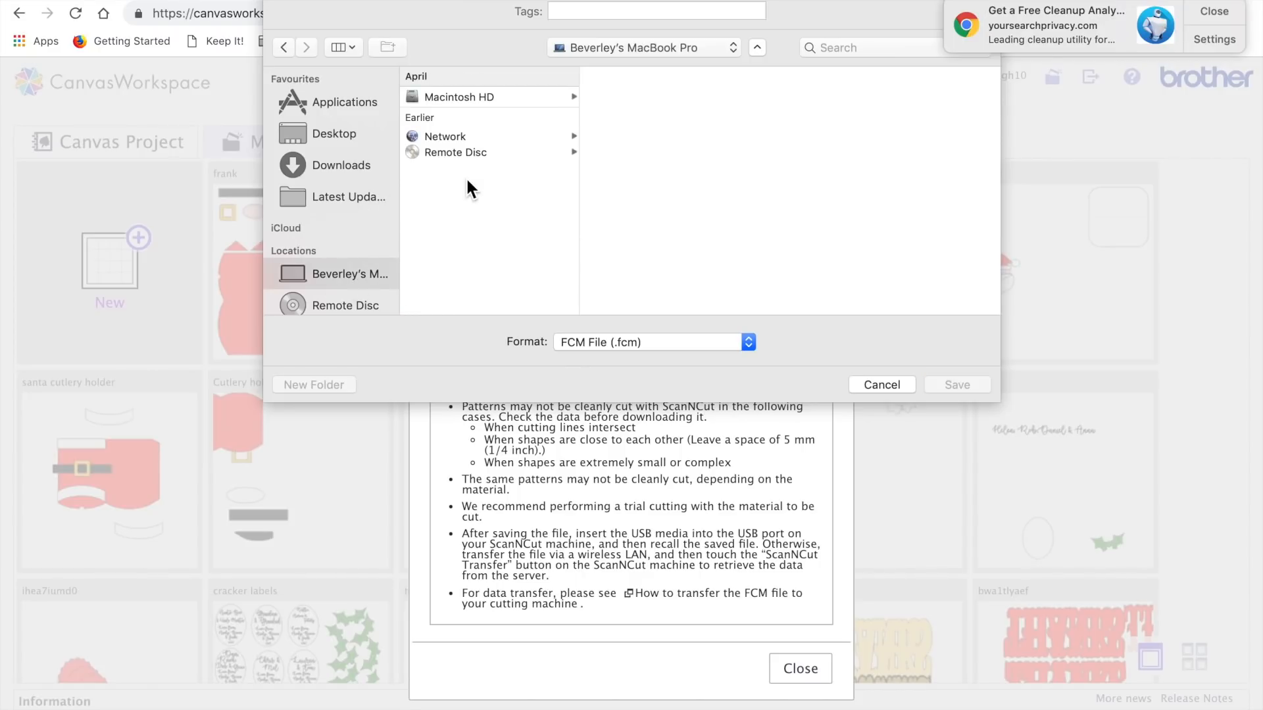
left_click(469, 98)
left_click(651, 170)
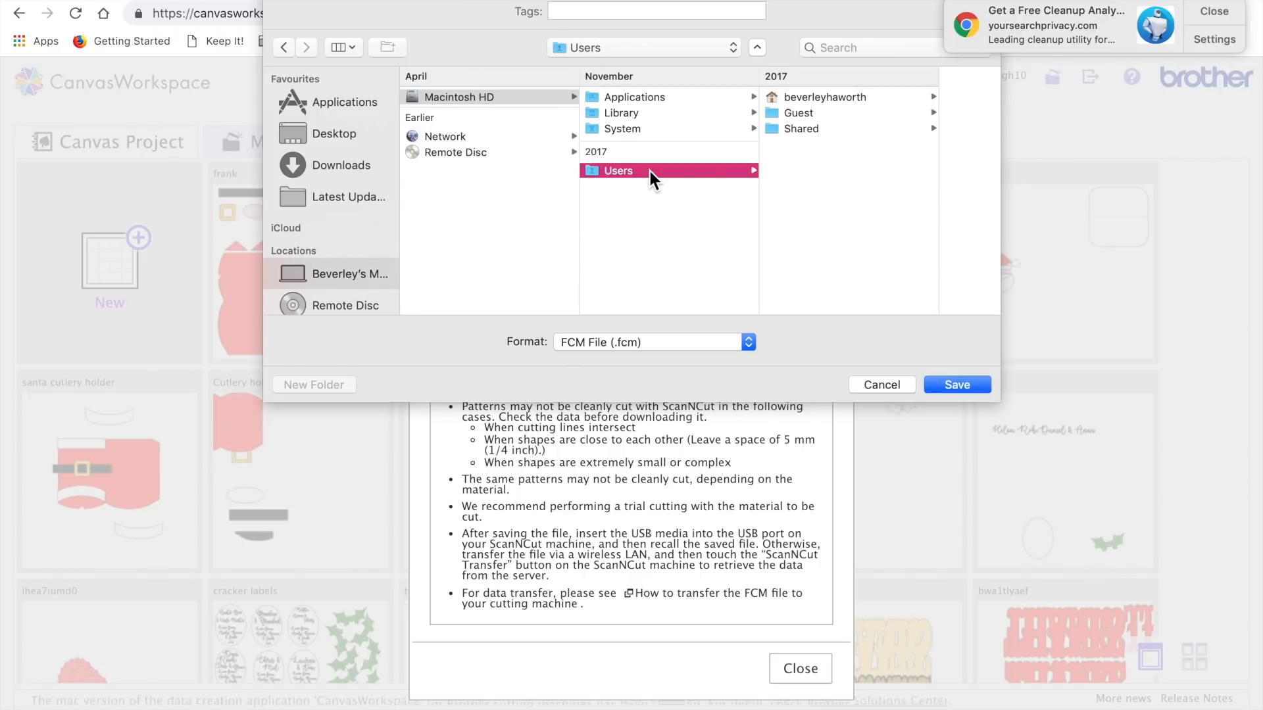
left_click(811, 98)
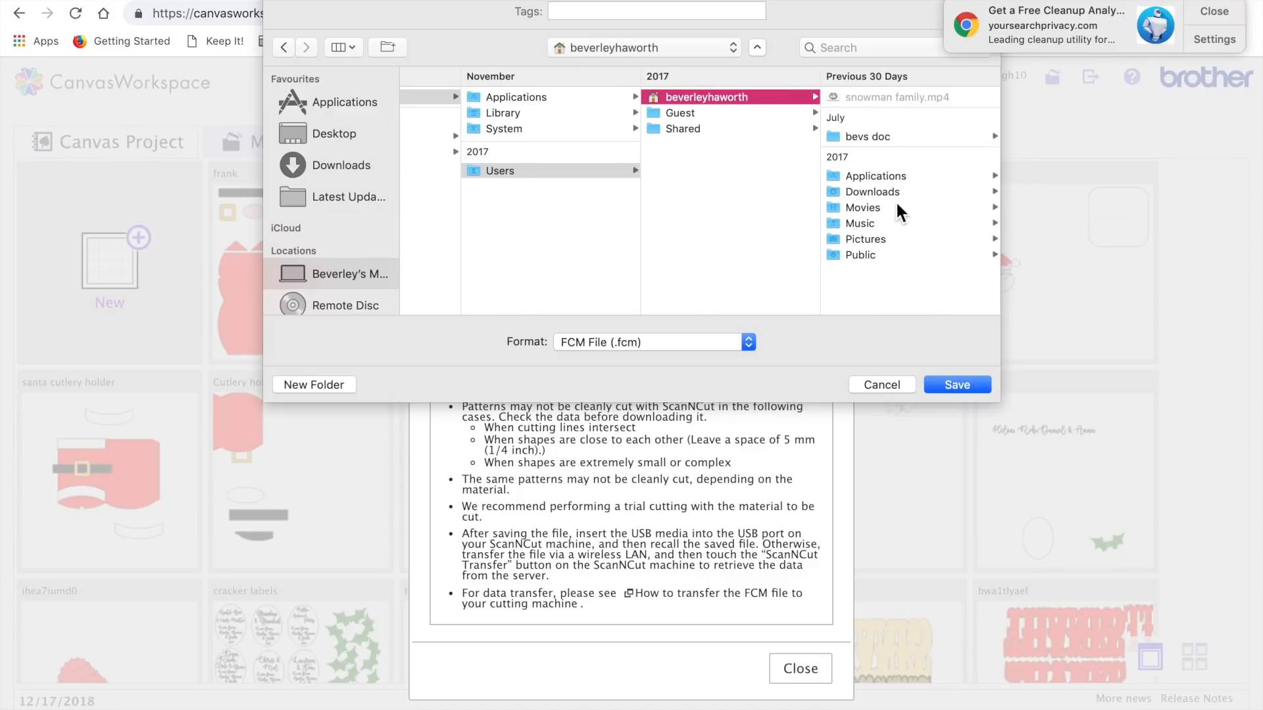
left_click(878, 138)
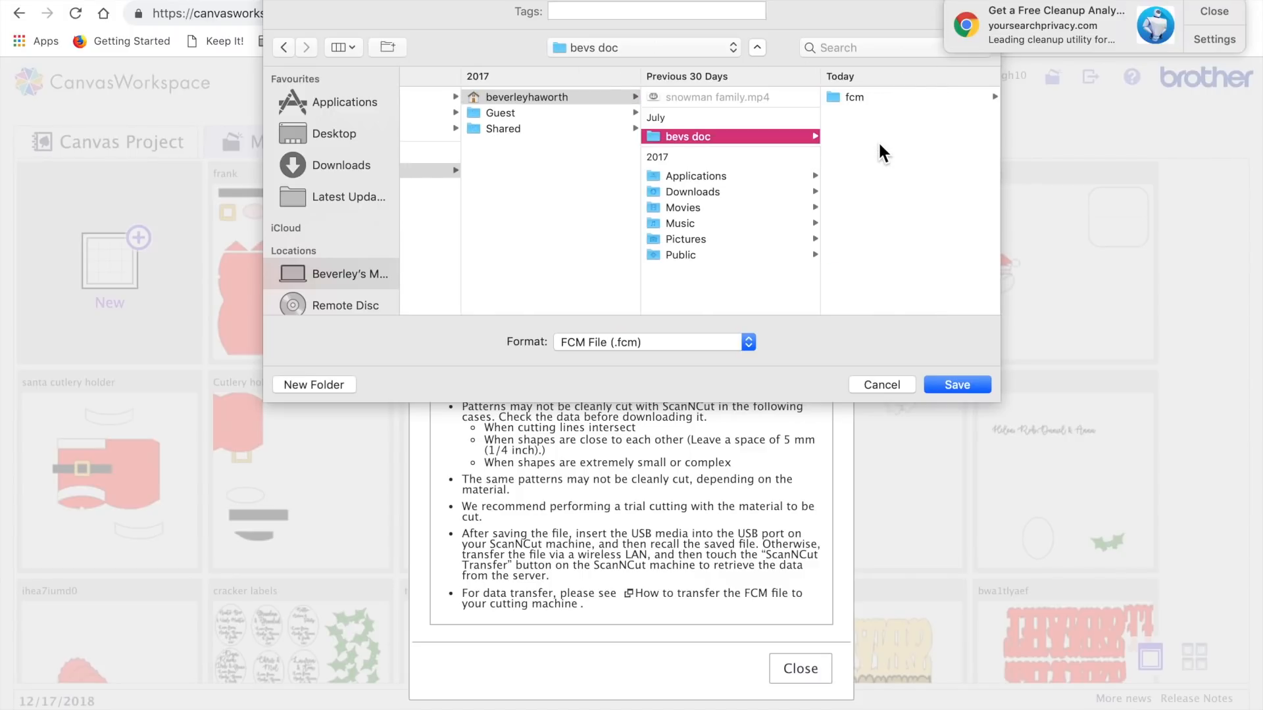
left_click(852, 99)
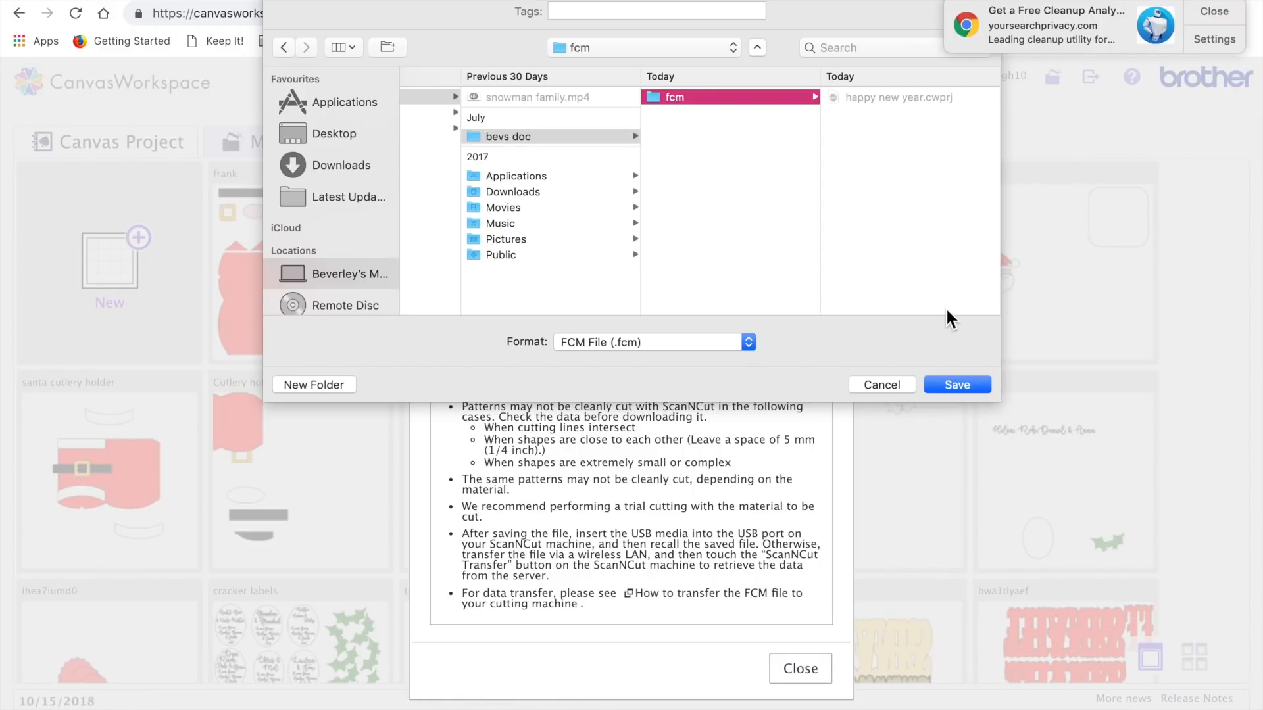
left_click(951, 384)
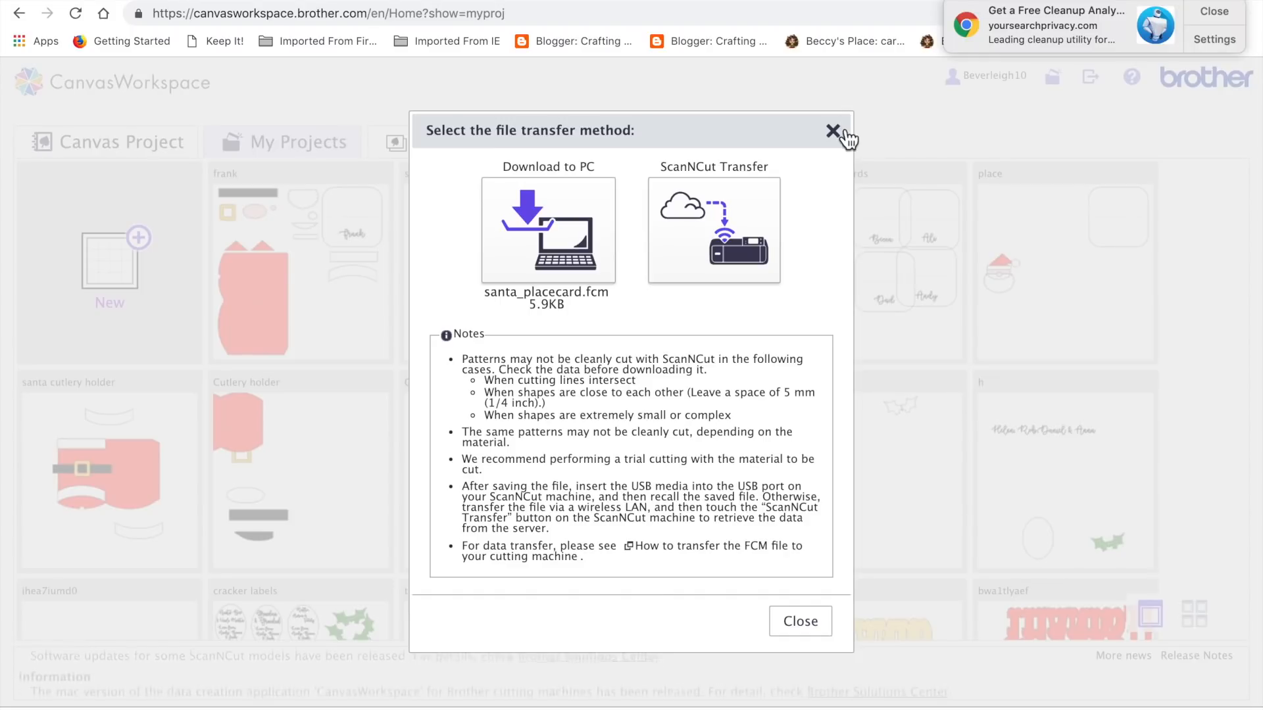
left_click(834, 131)
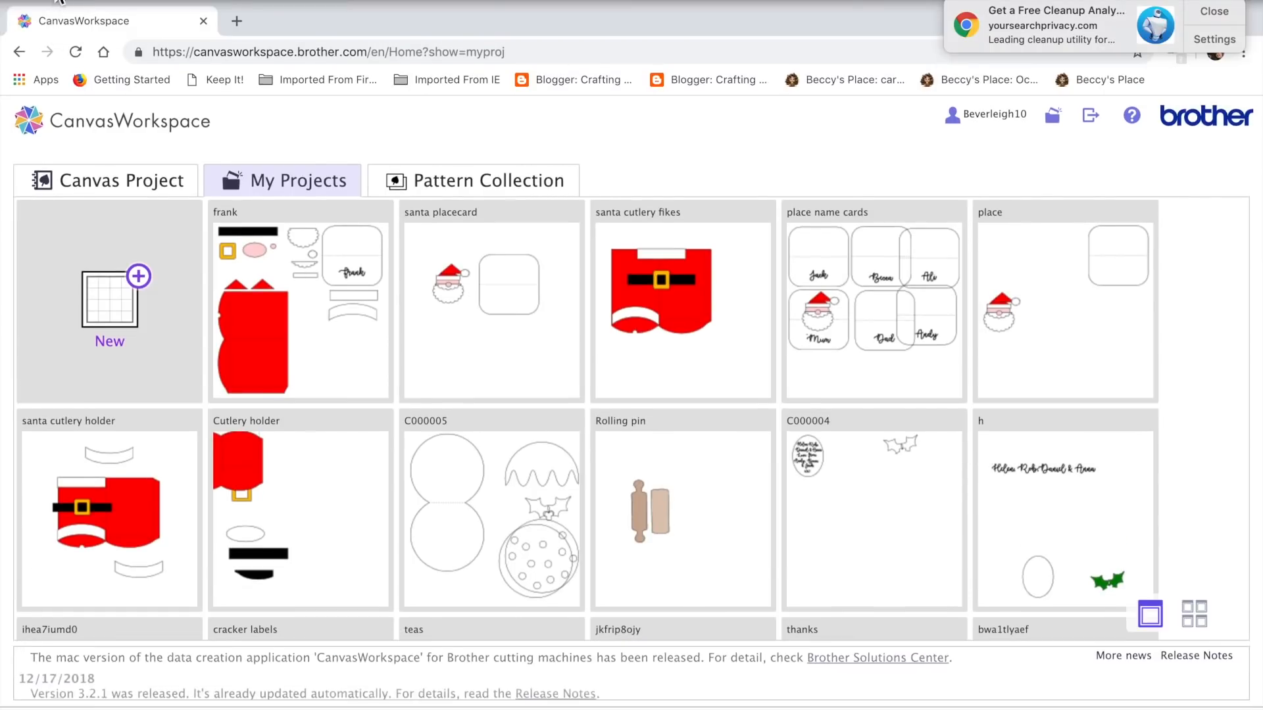
Switch back to the CanvasWorkspace desktop application and start a new blank project in place of the HAPPY NEW YEAR design
left_click(52, 22)
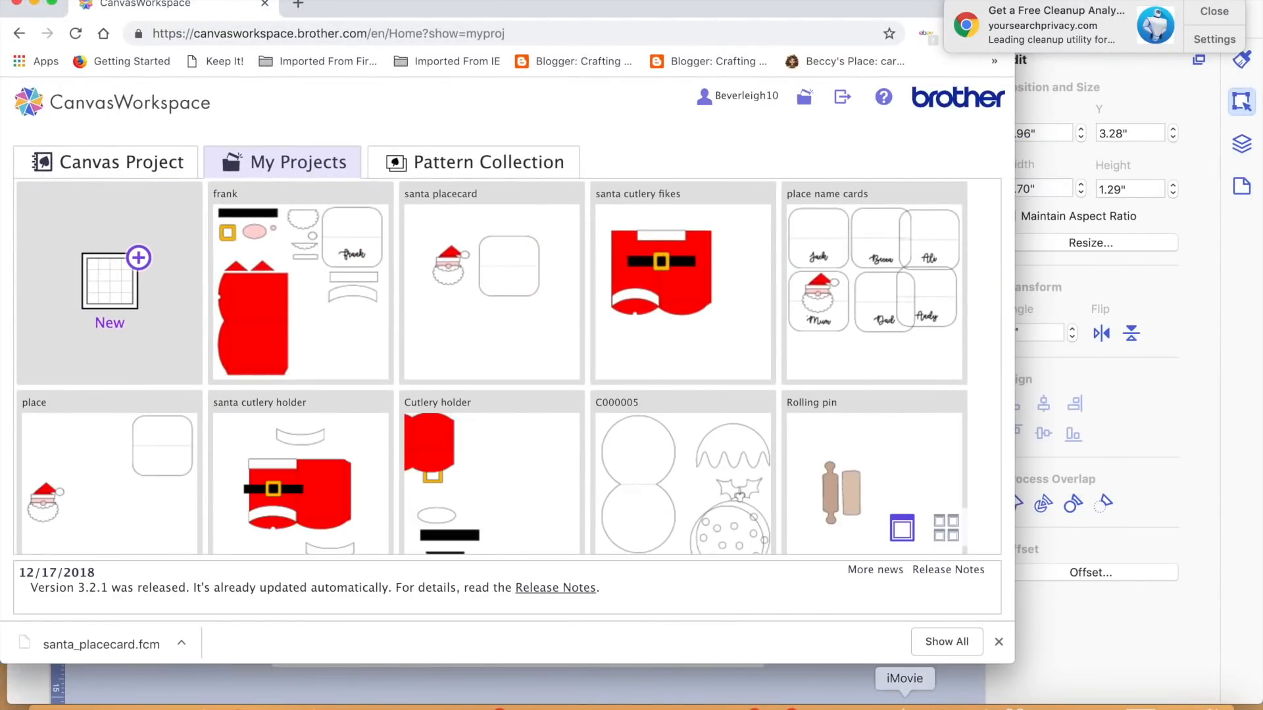
left_click(817, 692)
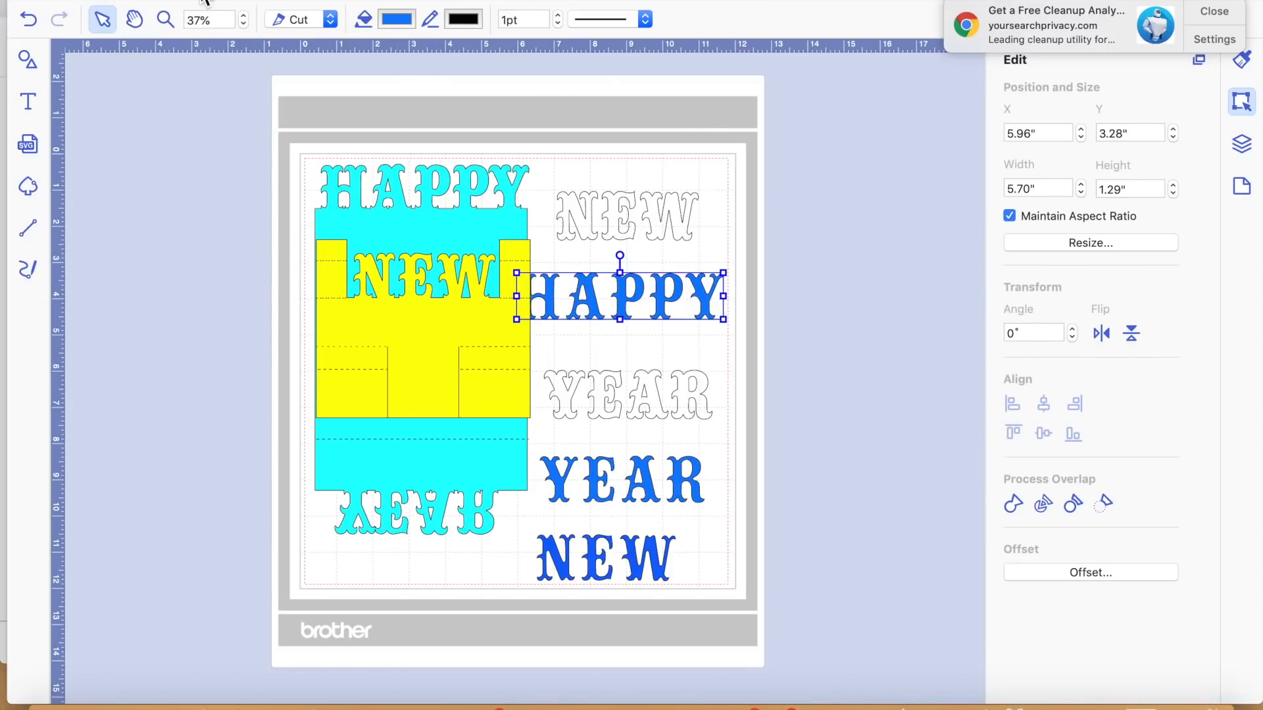
left_click(234, 0)
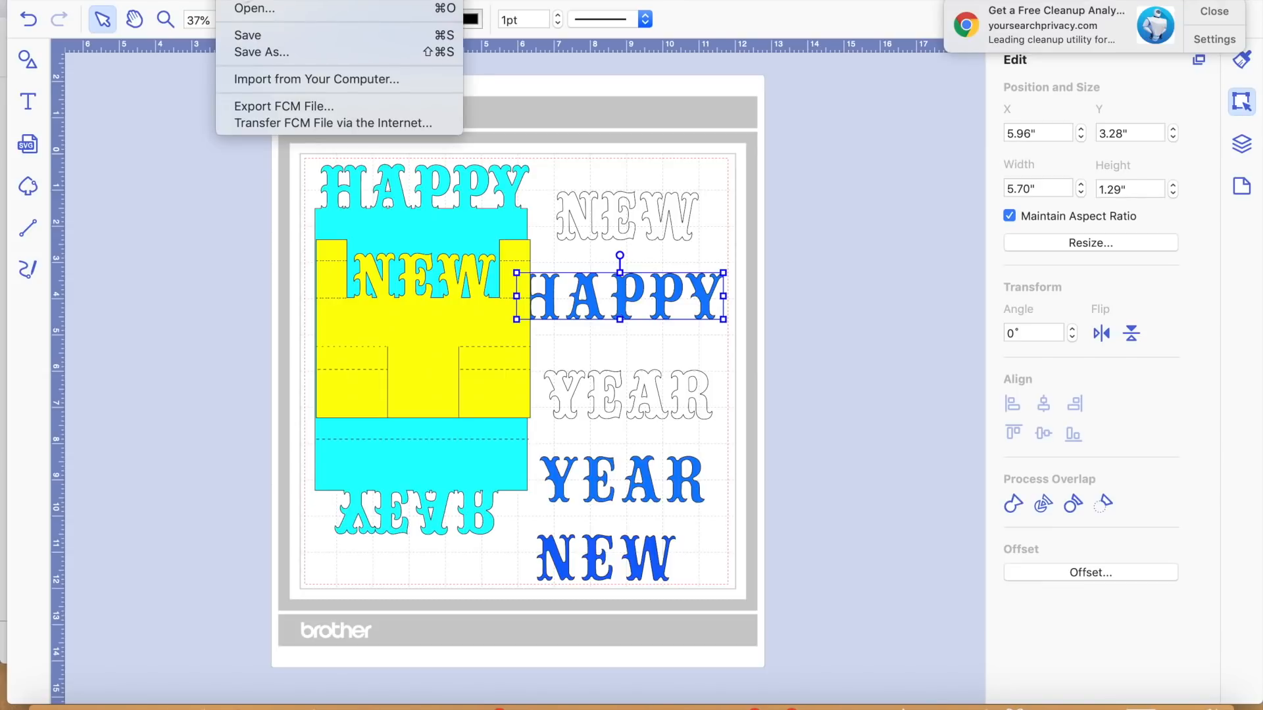
left_click(246, 0)
left_click(732, 373)
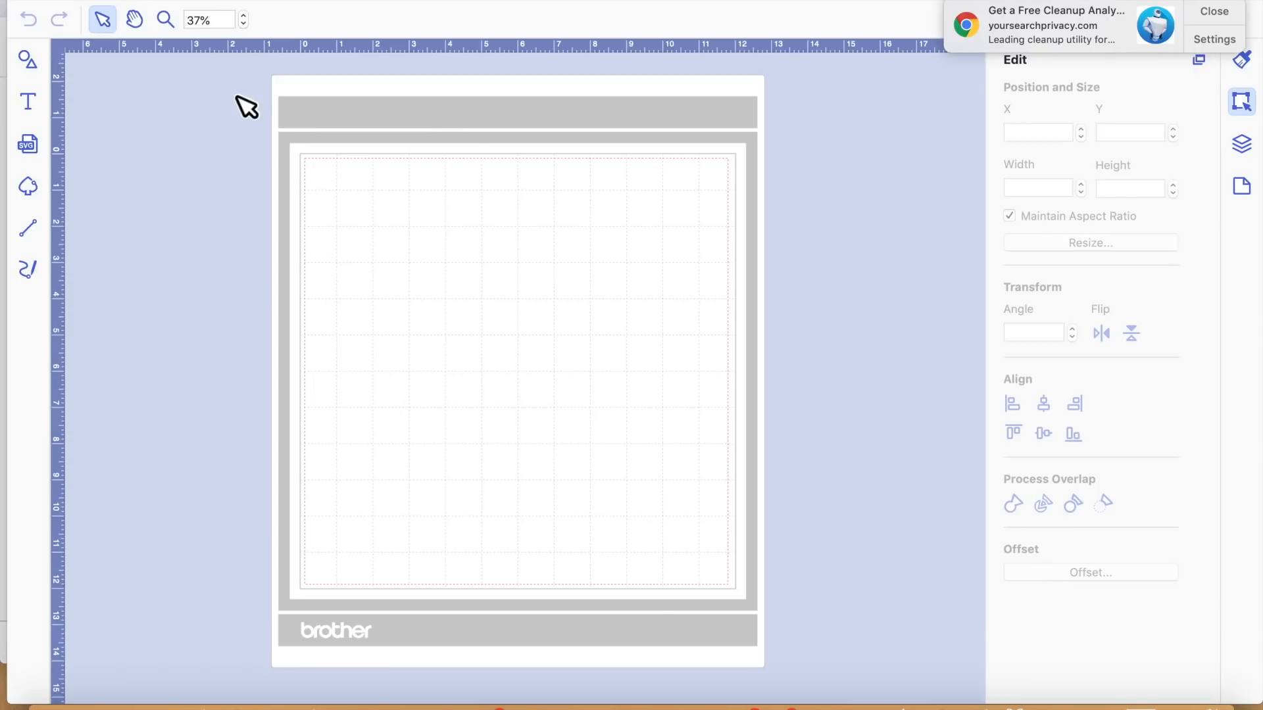
Import santa_placecard.fcm from the fcm folder onto the blank mat
left_click(26, 148)
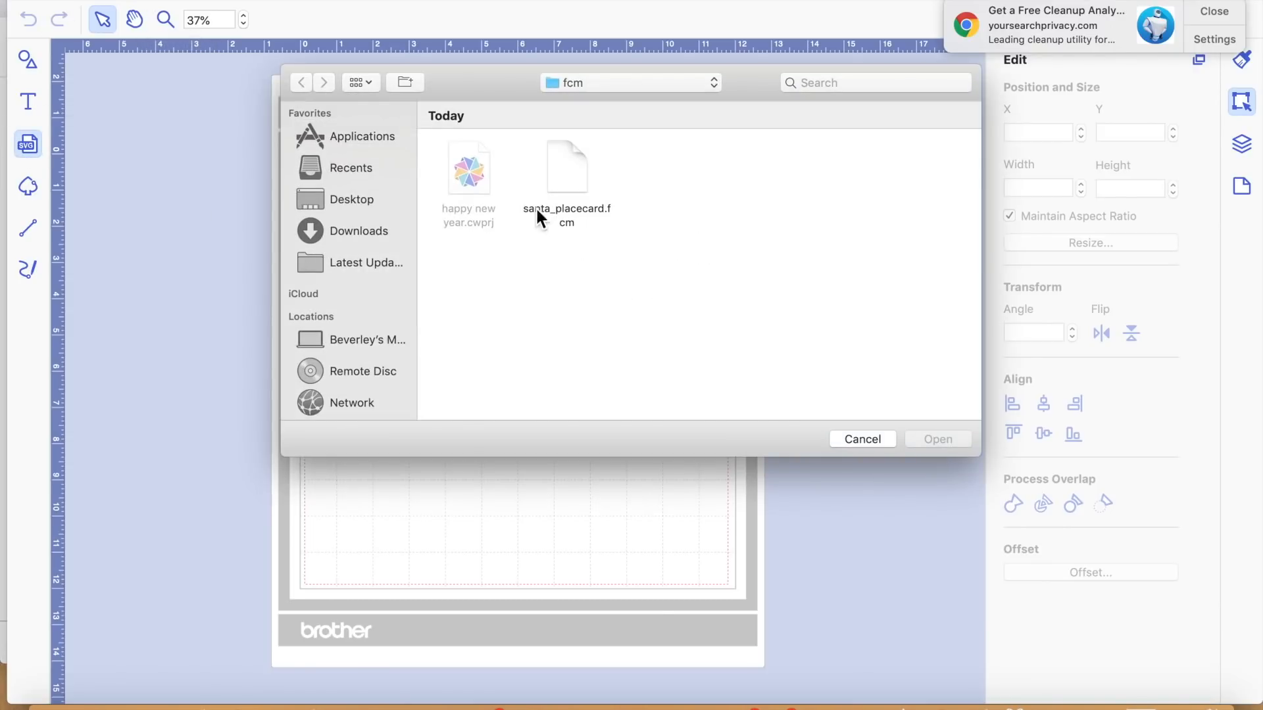
left_click(560, 177)
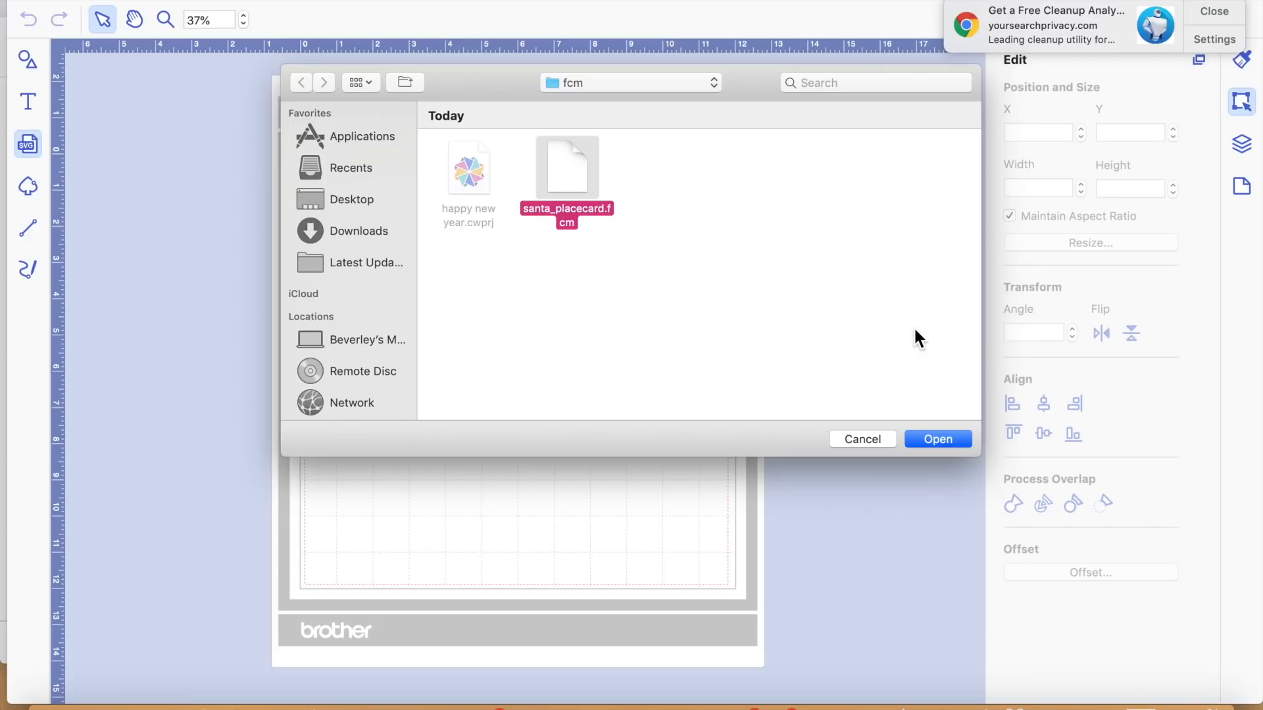
left_click(939, 441)
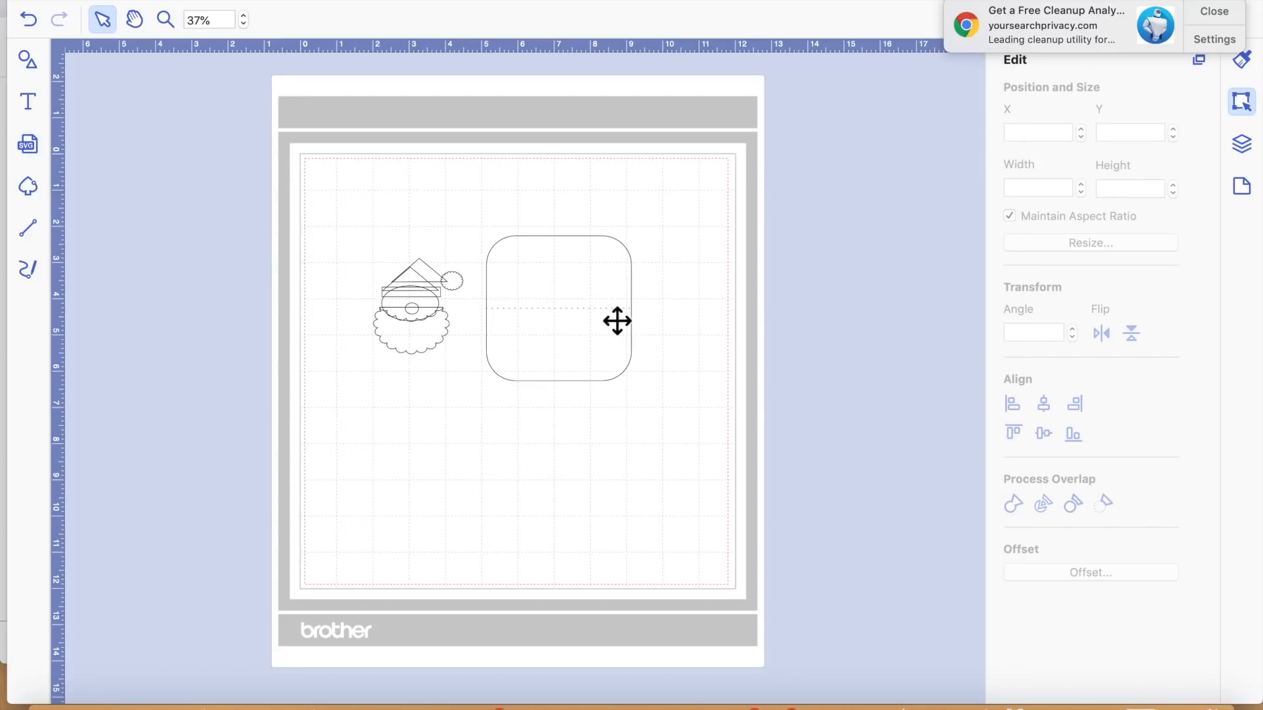
Separate the Santa's beard, face oval and two hat triangles from one another, and select all the imported pieces
left_click_drag(428, 358, 423, 451)
left_click_drag(423, 316, 418, 401)
left_click_drag(423, 285, 465, 211)
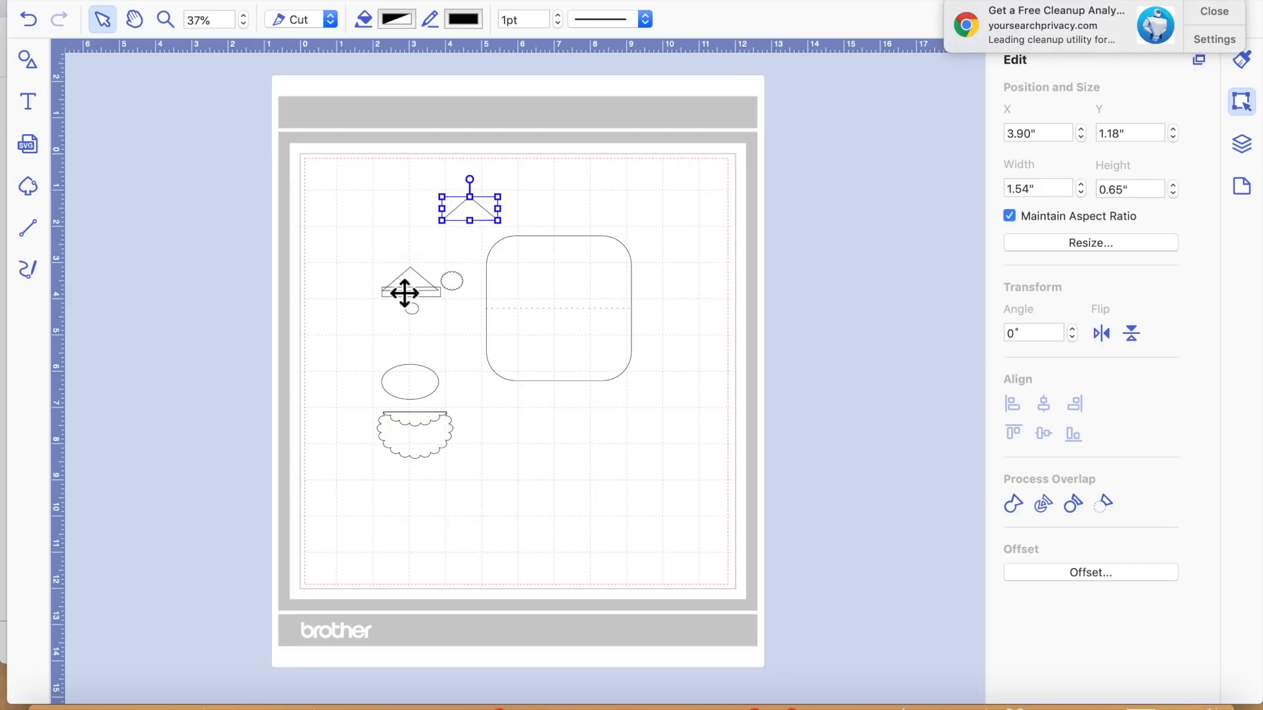
left_click_drag(403, 286, 377, 210)
left_click(589, 471)
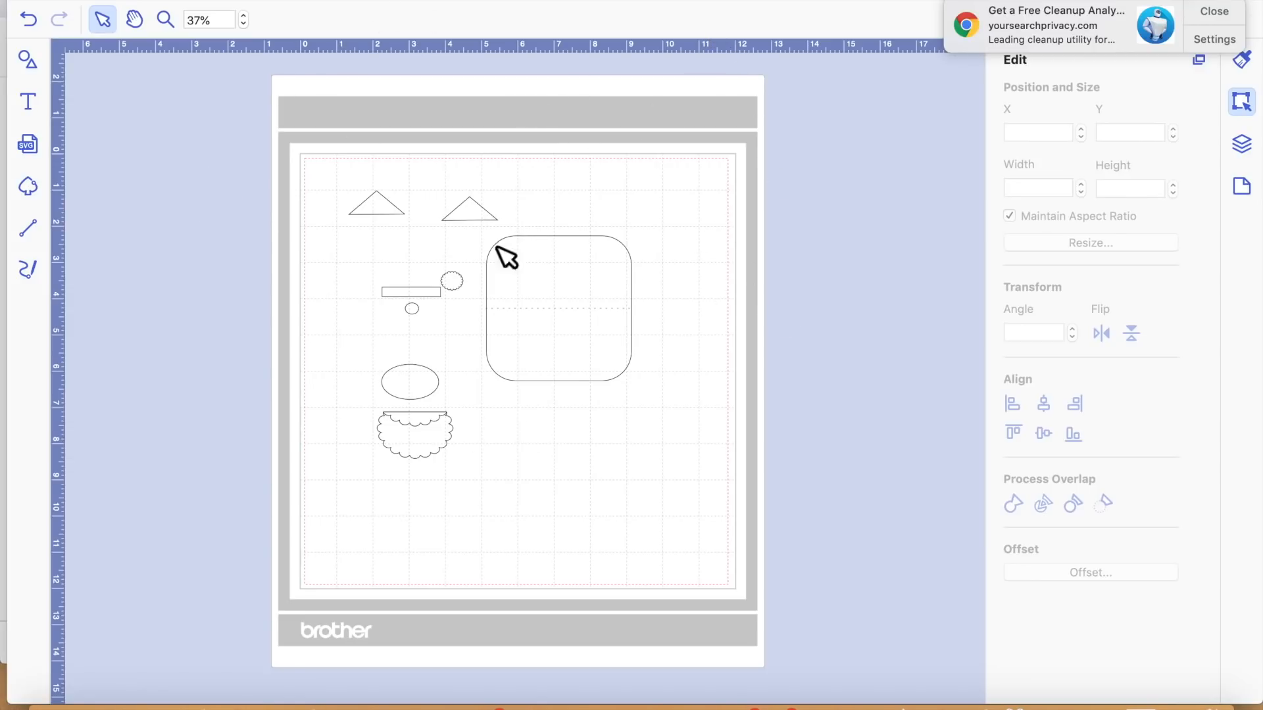
mouse_move(311, 175)
left_mouse_down()
mouse_move(496, 304)
mouse_move(574, 511)
left_mouse_up()
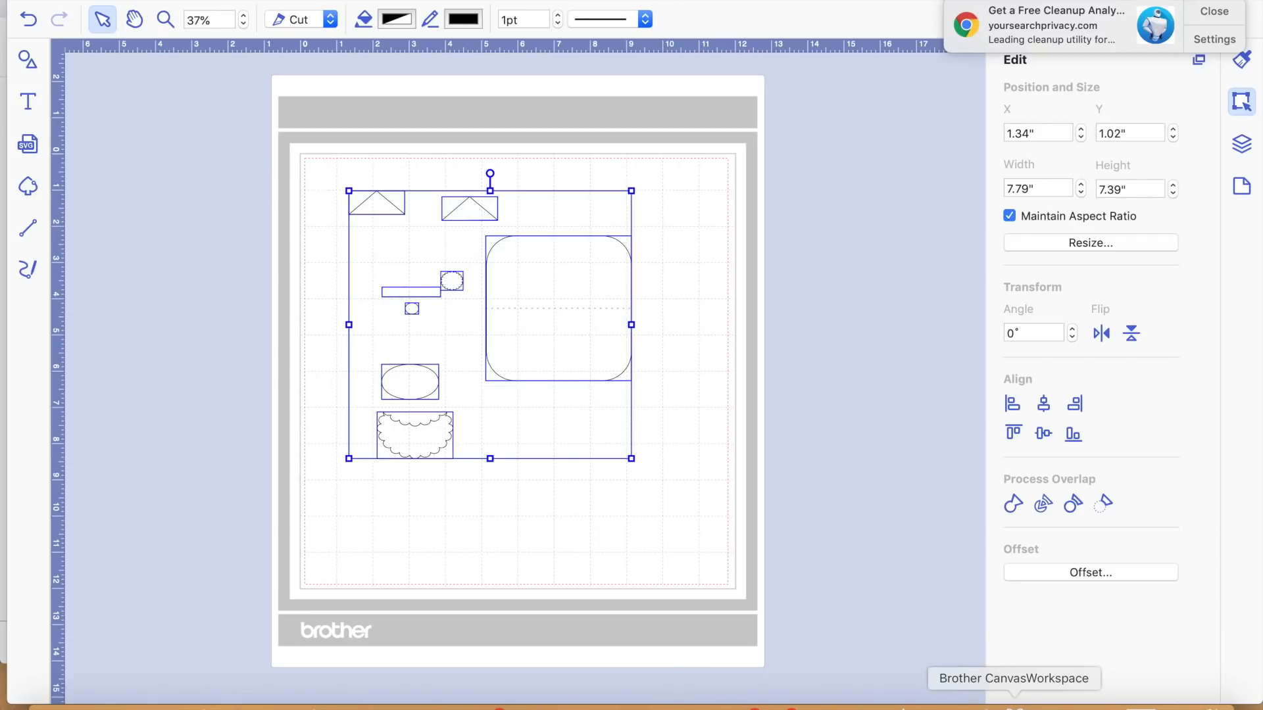
Switch to Google Chrome, look through the saved projects and the Canvas Project gallery, and put the browser window away
left_click(916, 705)
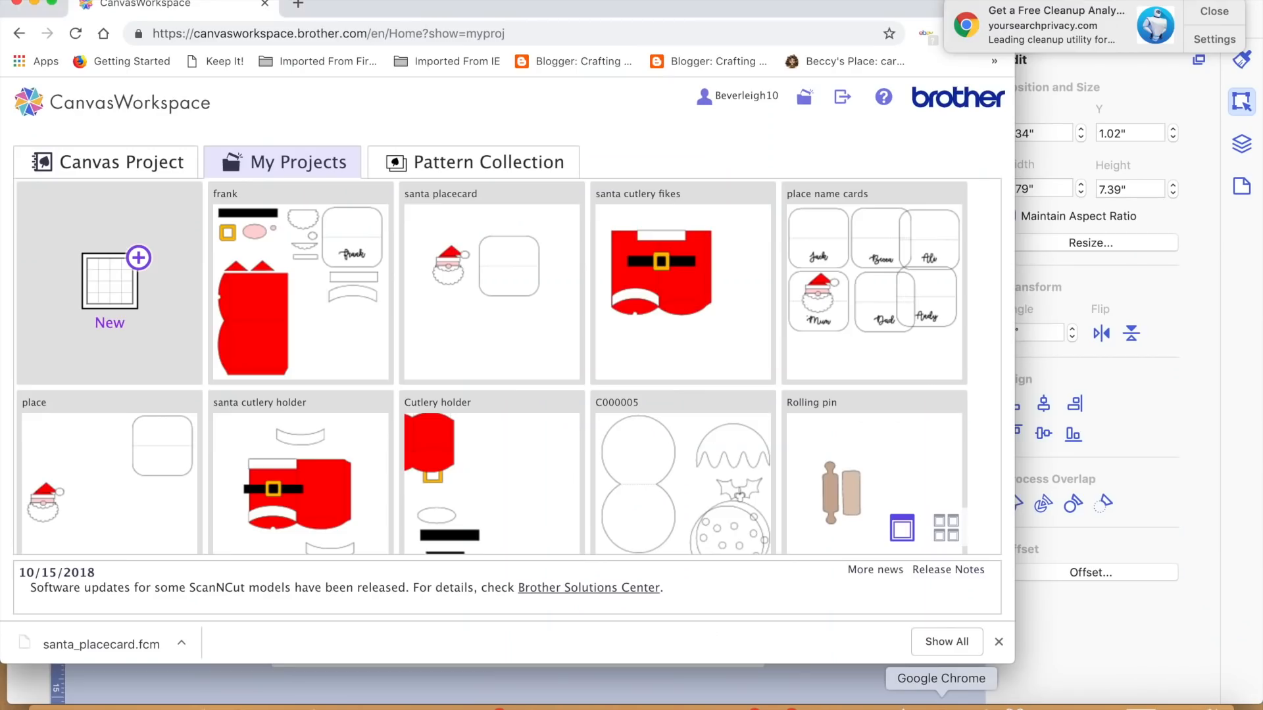
scroll(463, 274, "down", 10)
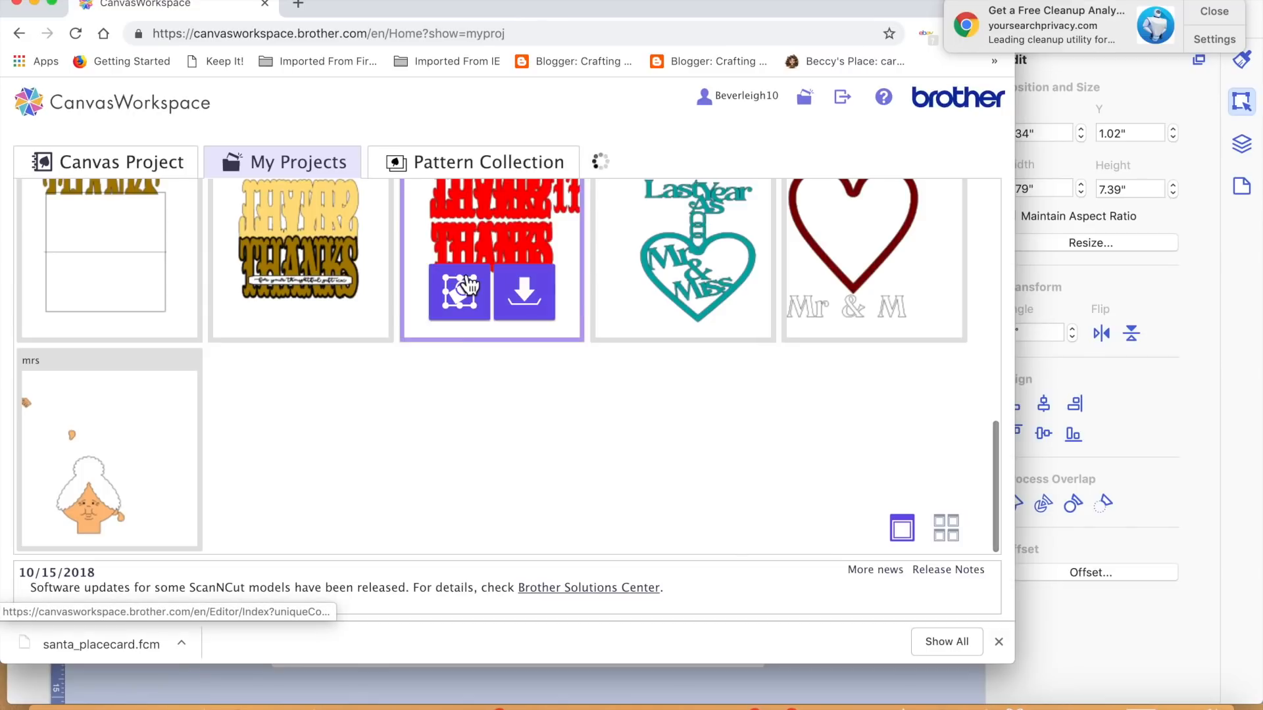
scroll(470, 285, "up", 10)
scroll(463, 277, "down", 8)
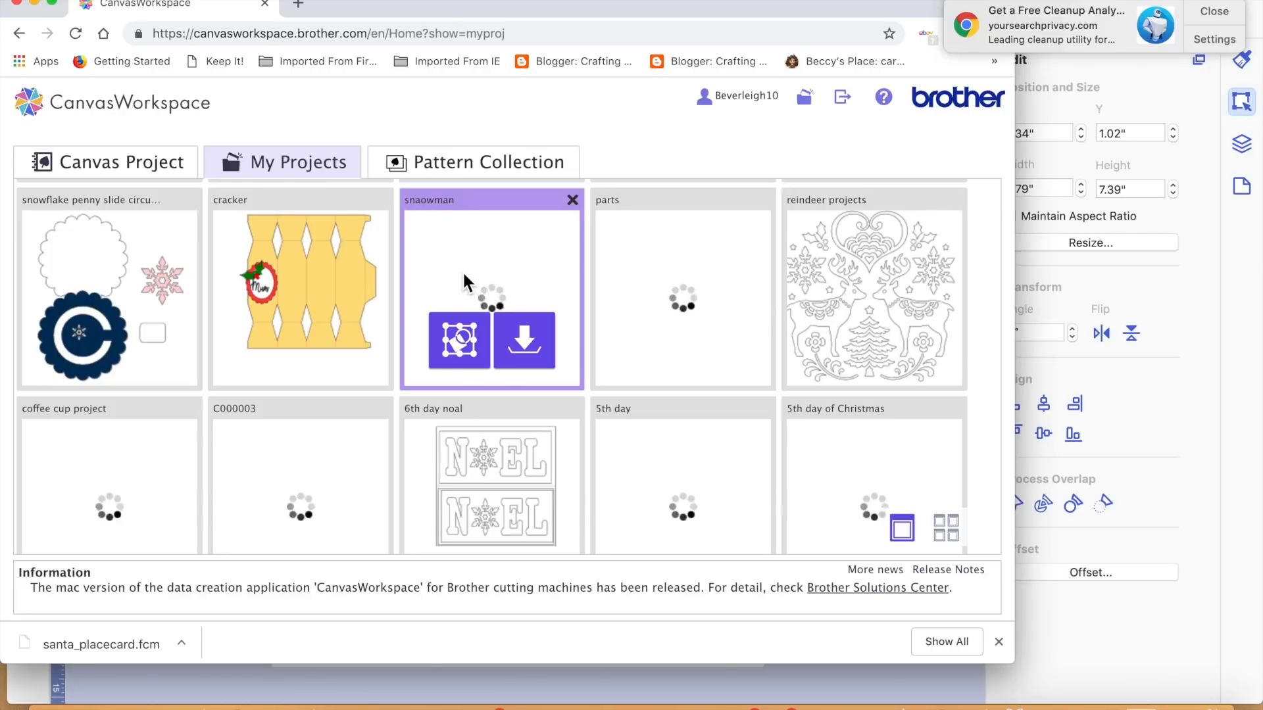
left_click(167, 166)
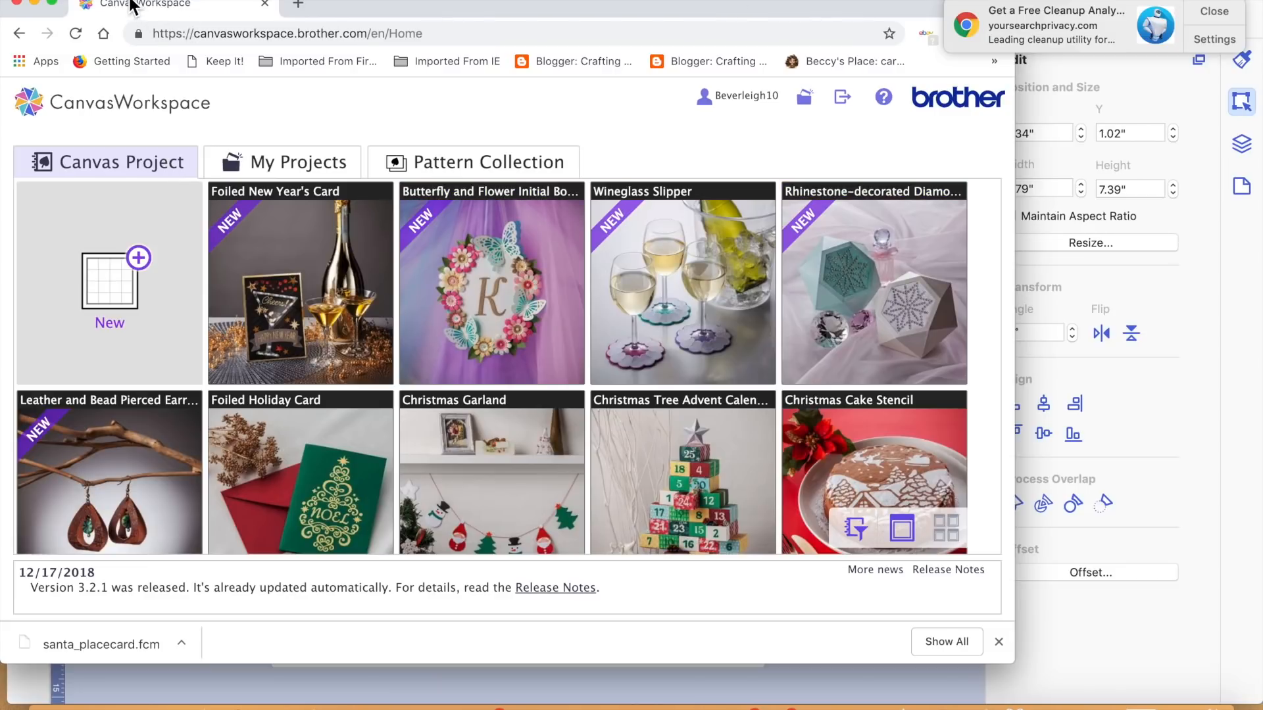
left_click(34, 2)
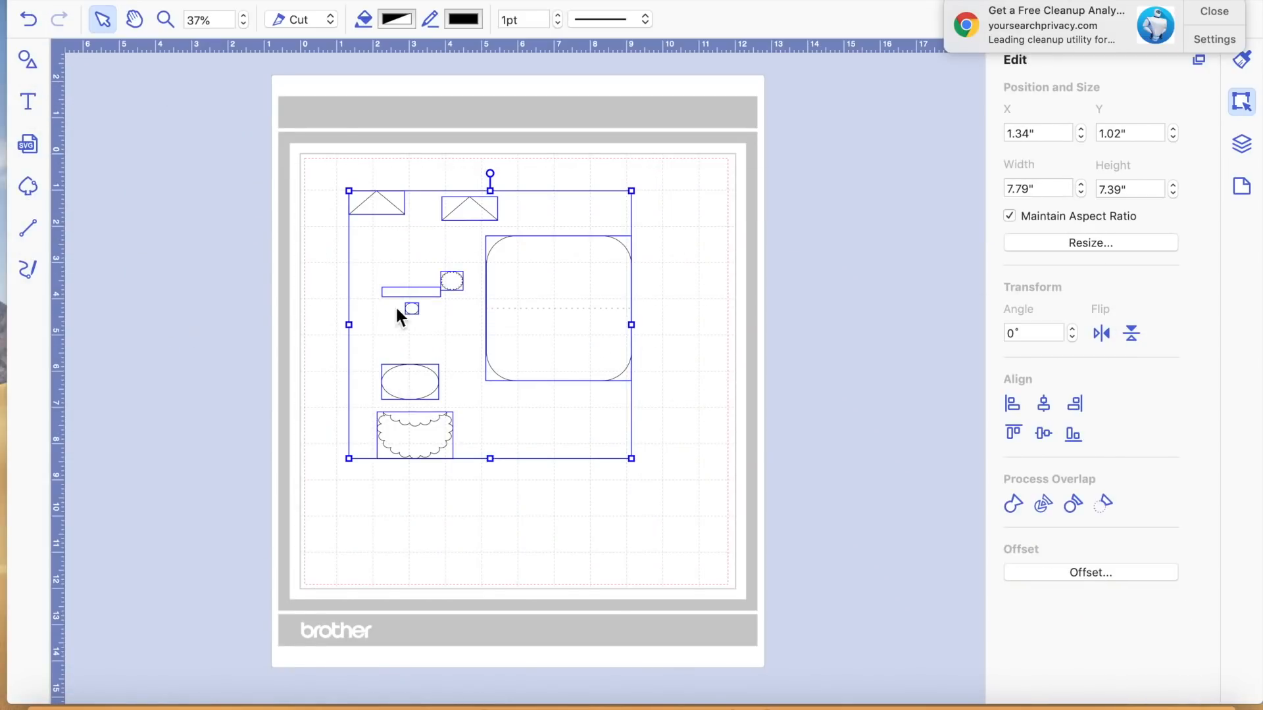
With the layers listed, move the face oval down against the beard and select all the imported pieces
left_click(638, 508)
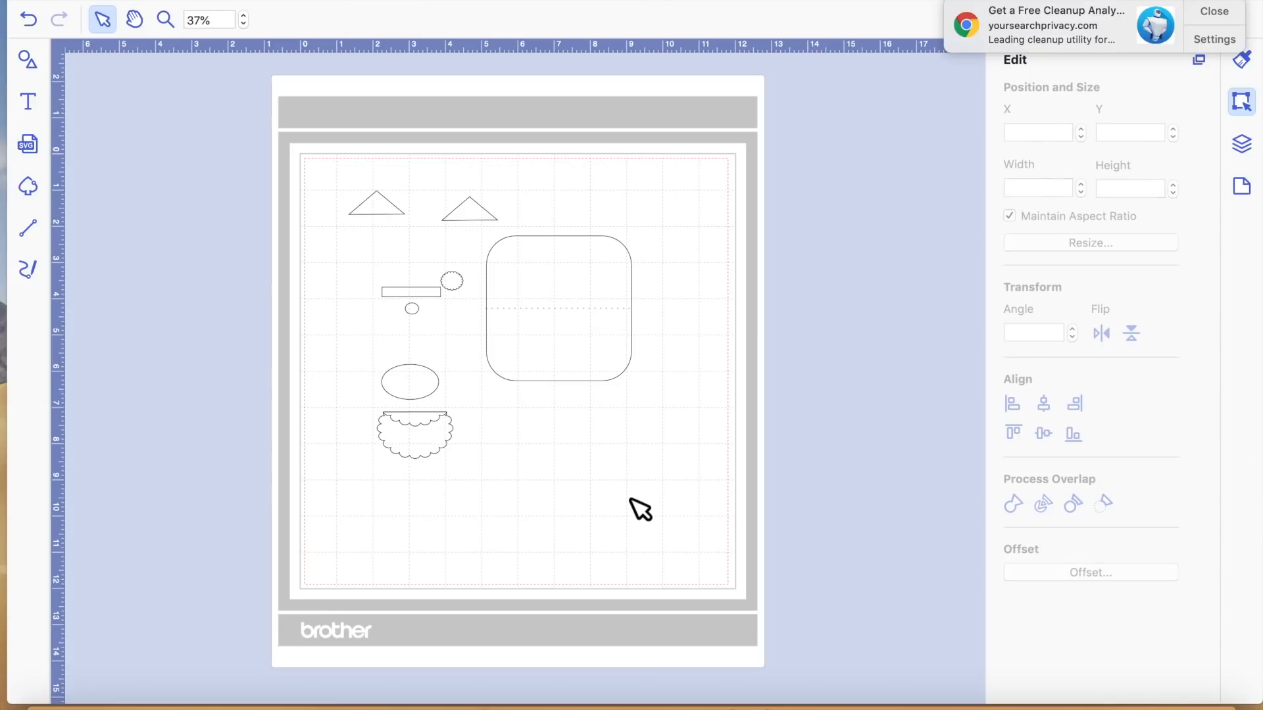
left_click(541, 322)
left_click(1241, 143)
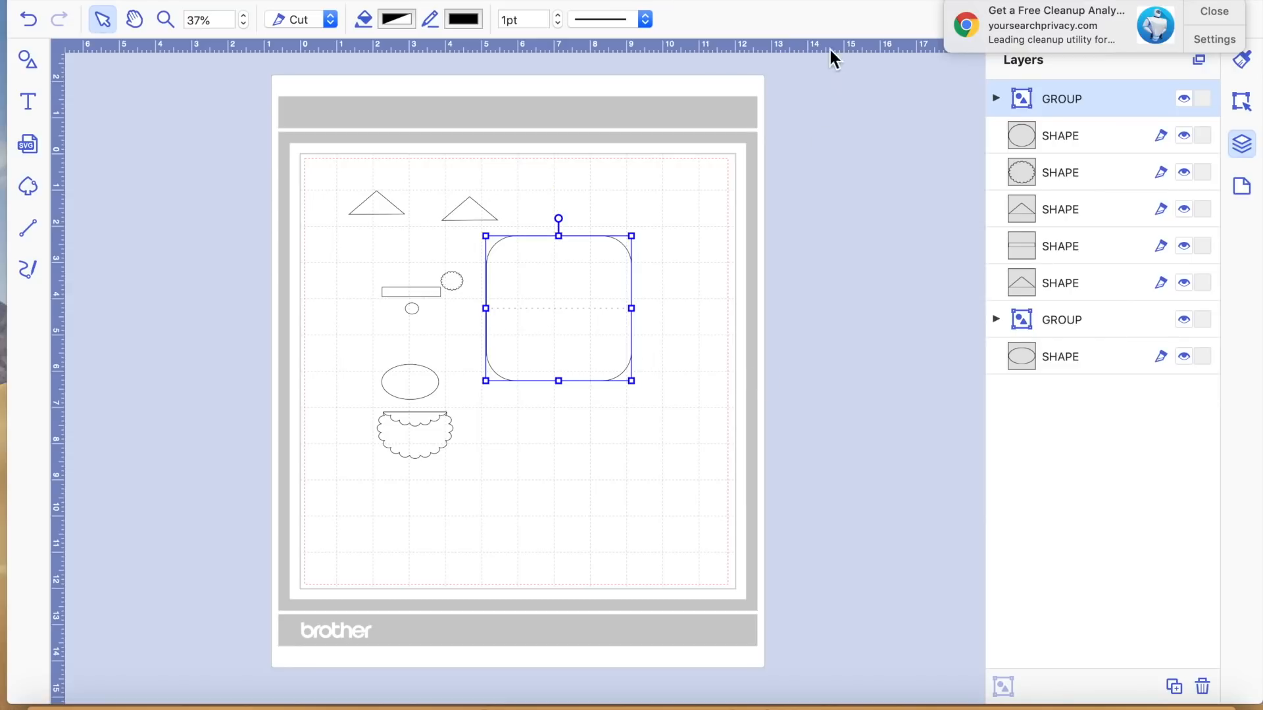
mouse_move(408, 400)
left_mouse_down()
mouse_move(412, 344)
mouse_move(398, 442)
mouse_move(417, 409)
left_mouse_up()
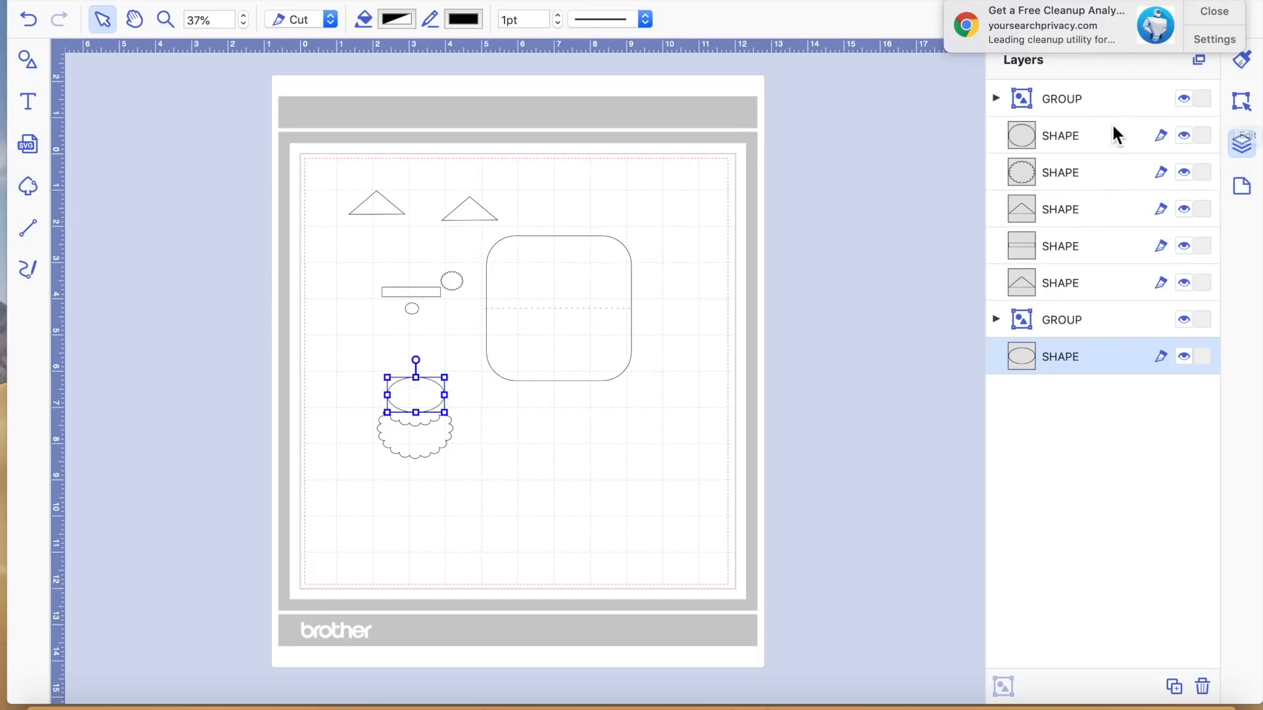
left_click_drag(290, 160, 651, 489)
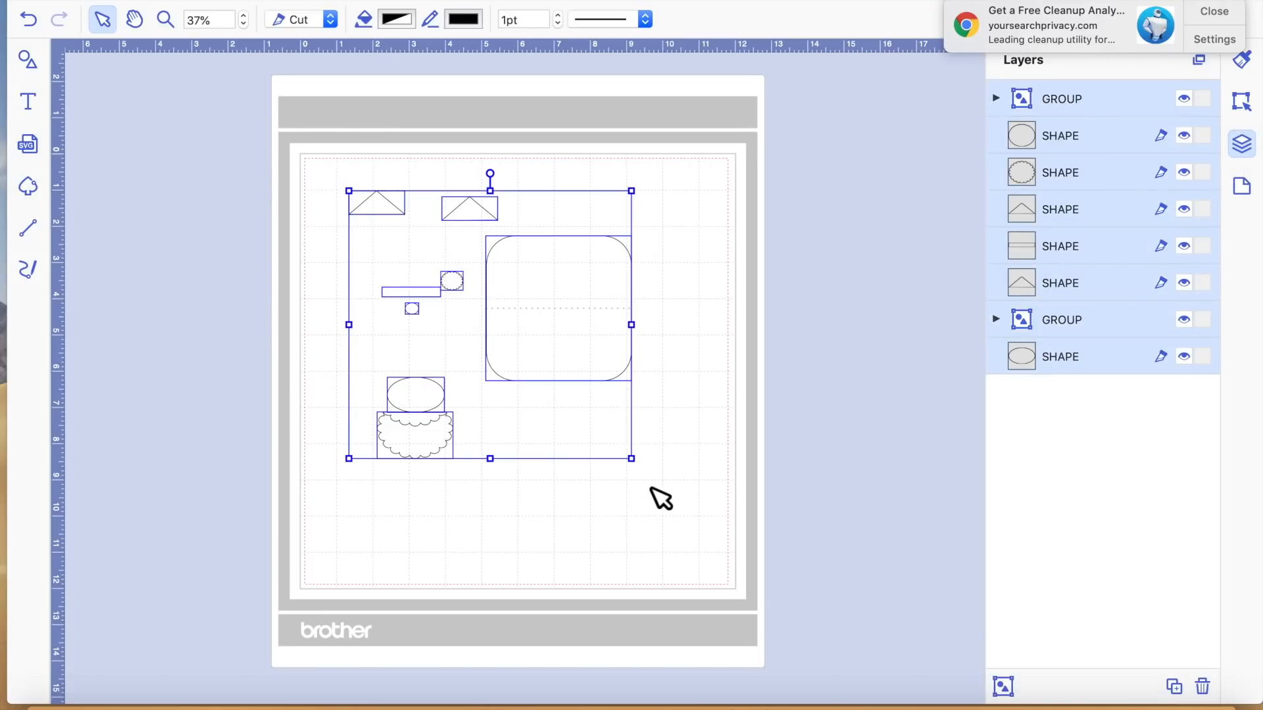